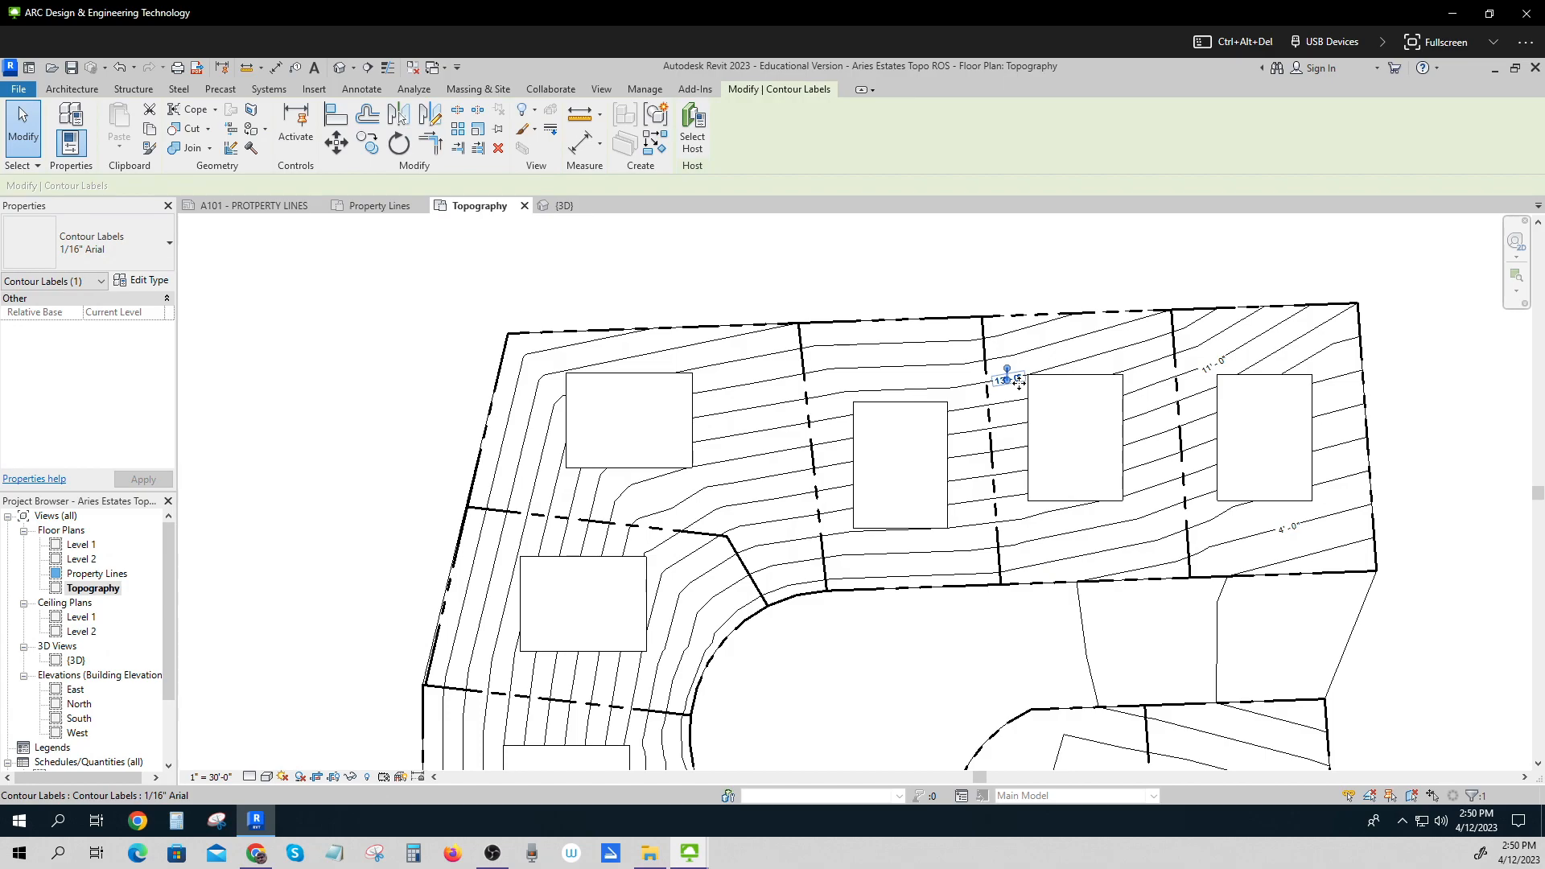
Delete the two existing contour labels on the upper lots.
key(Delete)
click(1219, 366)
key(Delete)
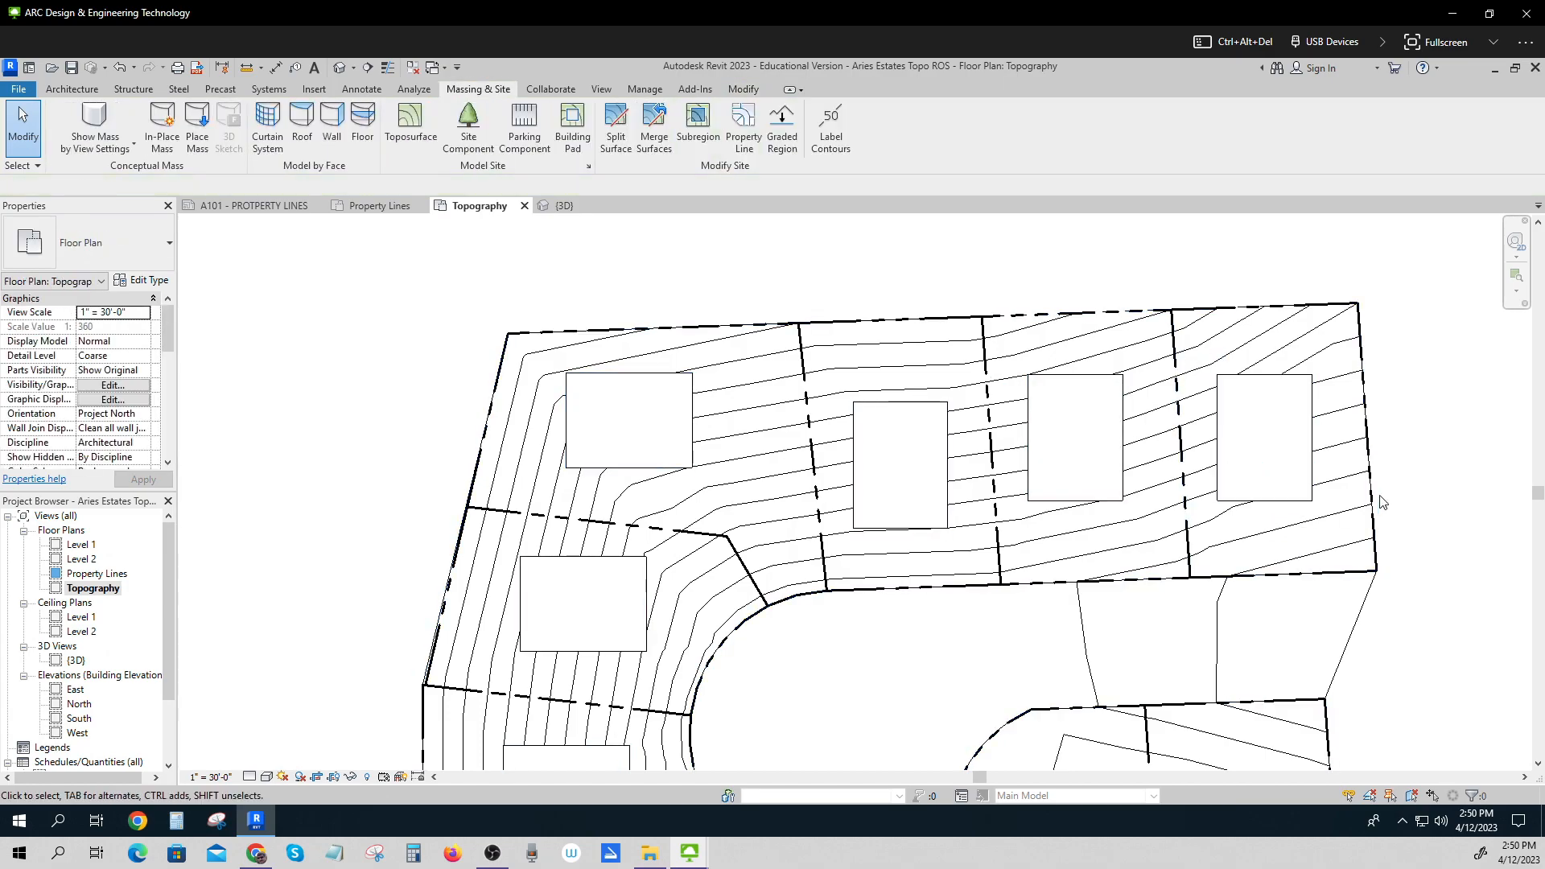
Label the contours with a line across the northern lots, from the top property line down to the street edge.
scroll(1368, 500, down, 3)
middle_drag(1368, 499, 1182, 404)
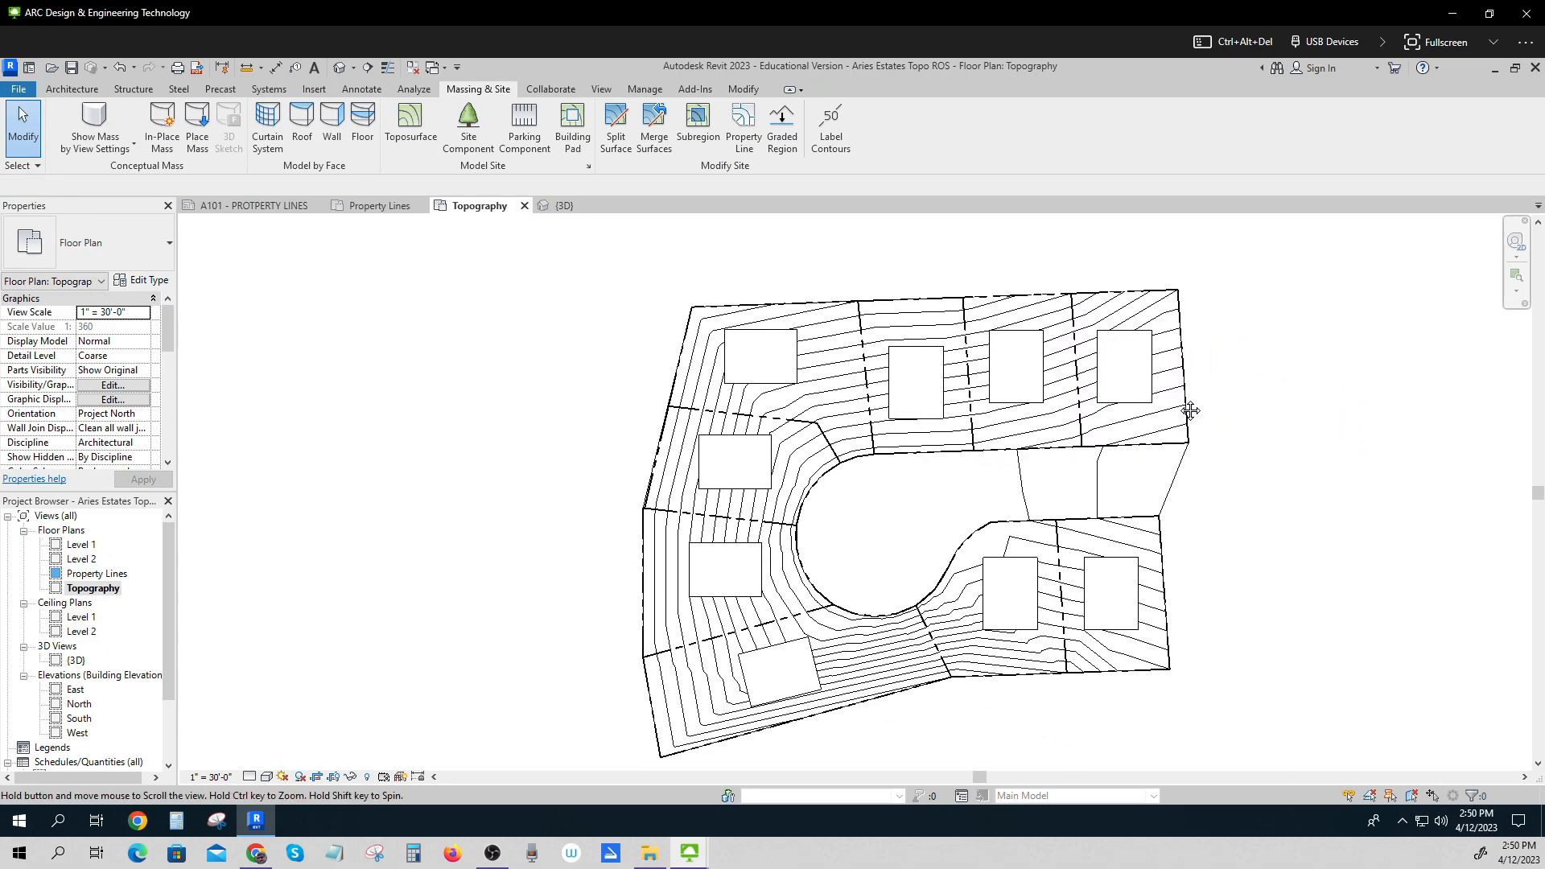
click(830, 127)
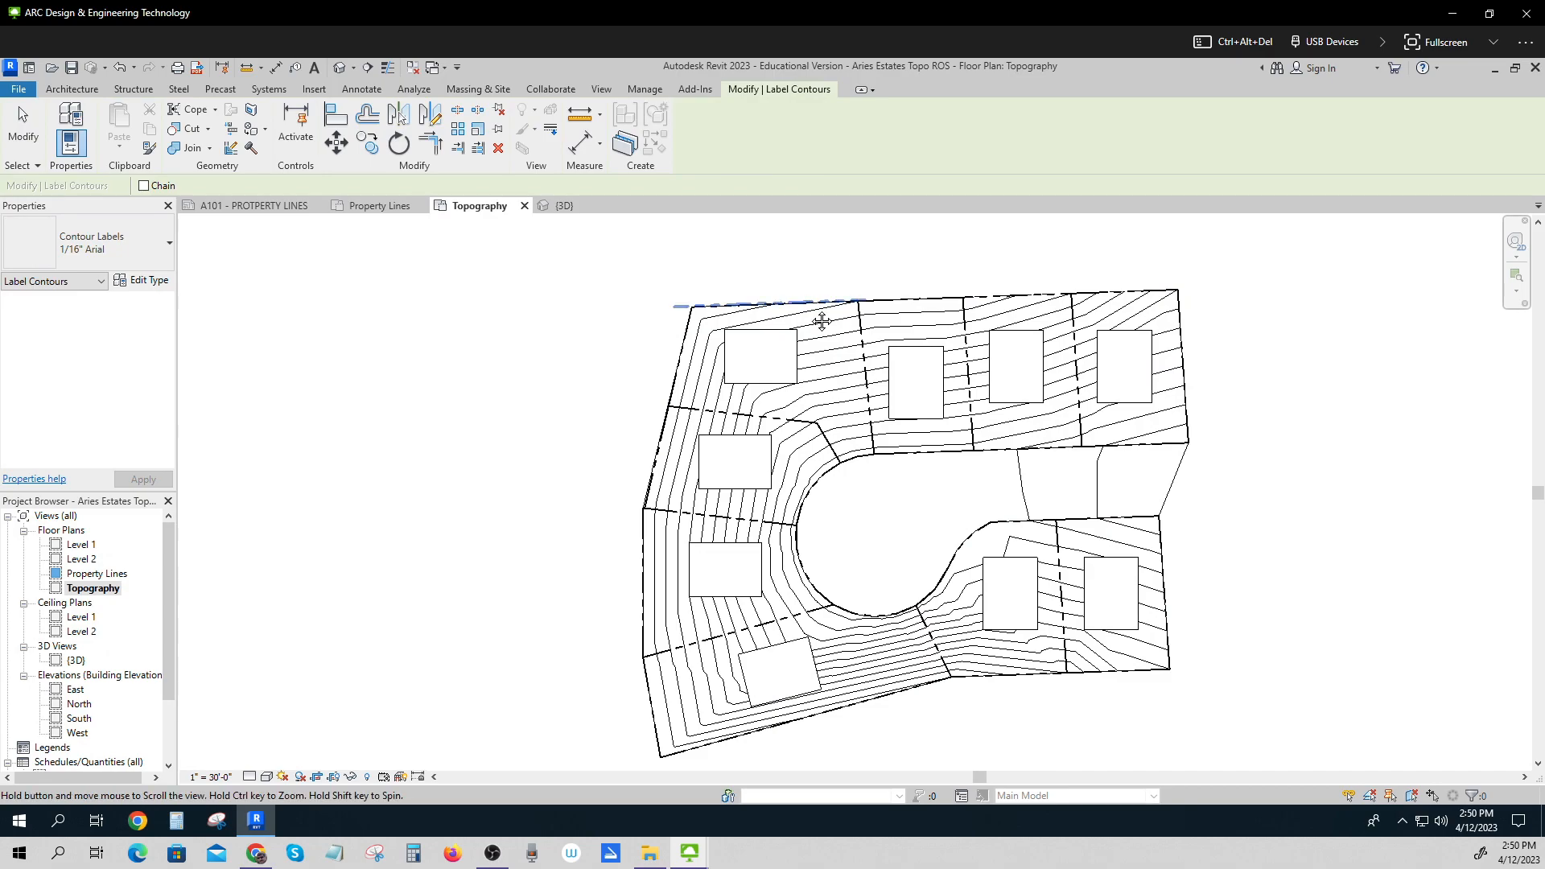
scroll(817, 310, up, 3)
click(810, 304)
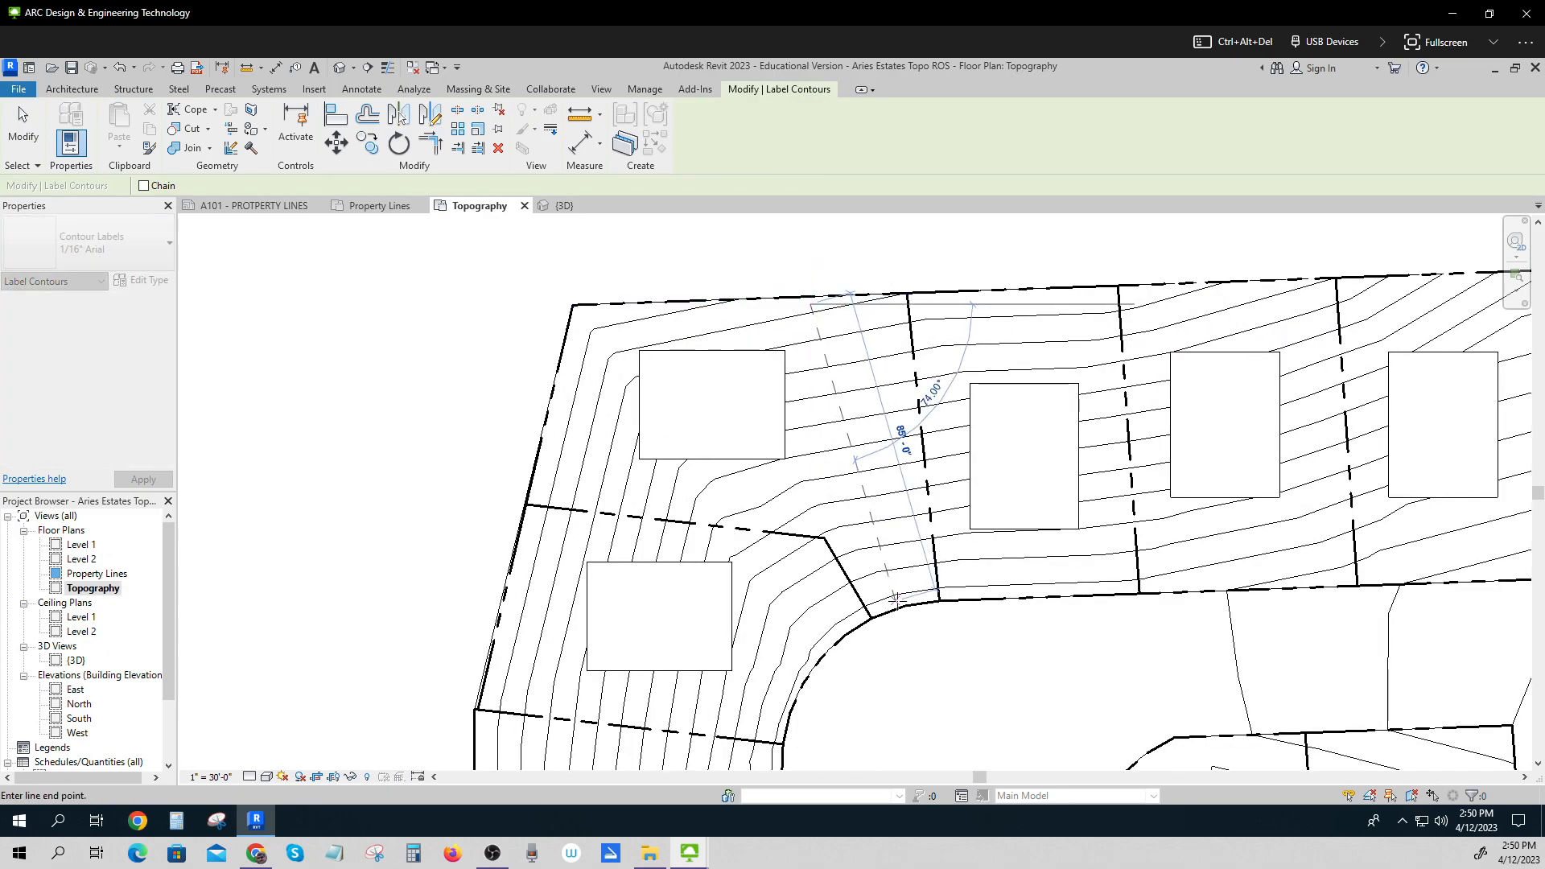
click(900, 597)
Label the contours across the southeastern lot, from its lower property line up to the cul-de-sac edge.
scroll(942, 631, up, 2)
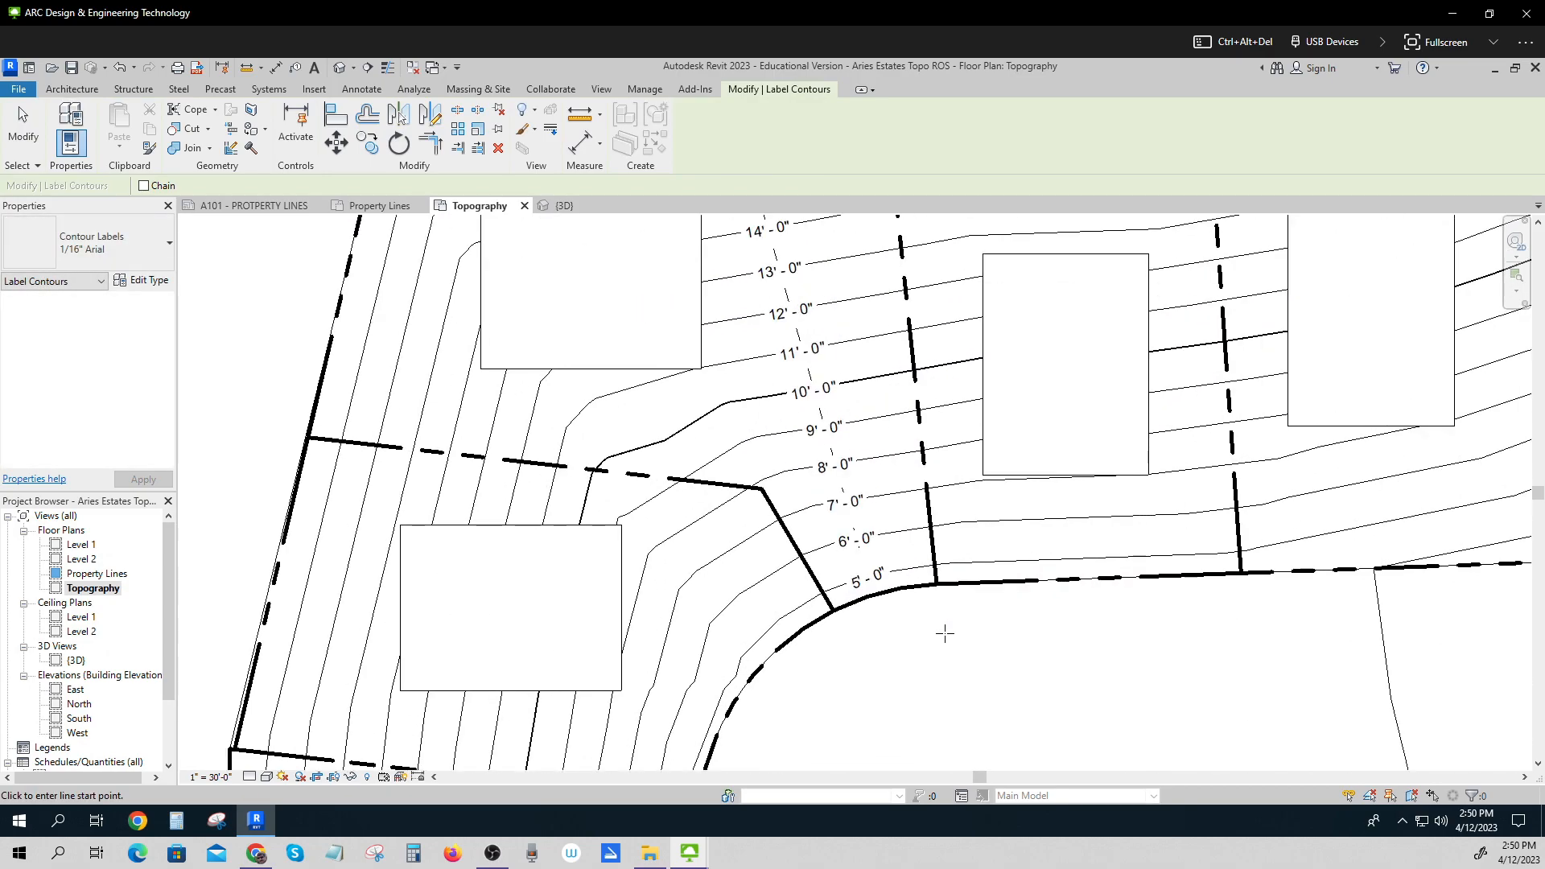
scroll(943, 633, down, 3)
scroll(942, 633, down, 1)
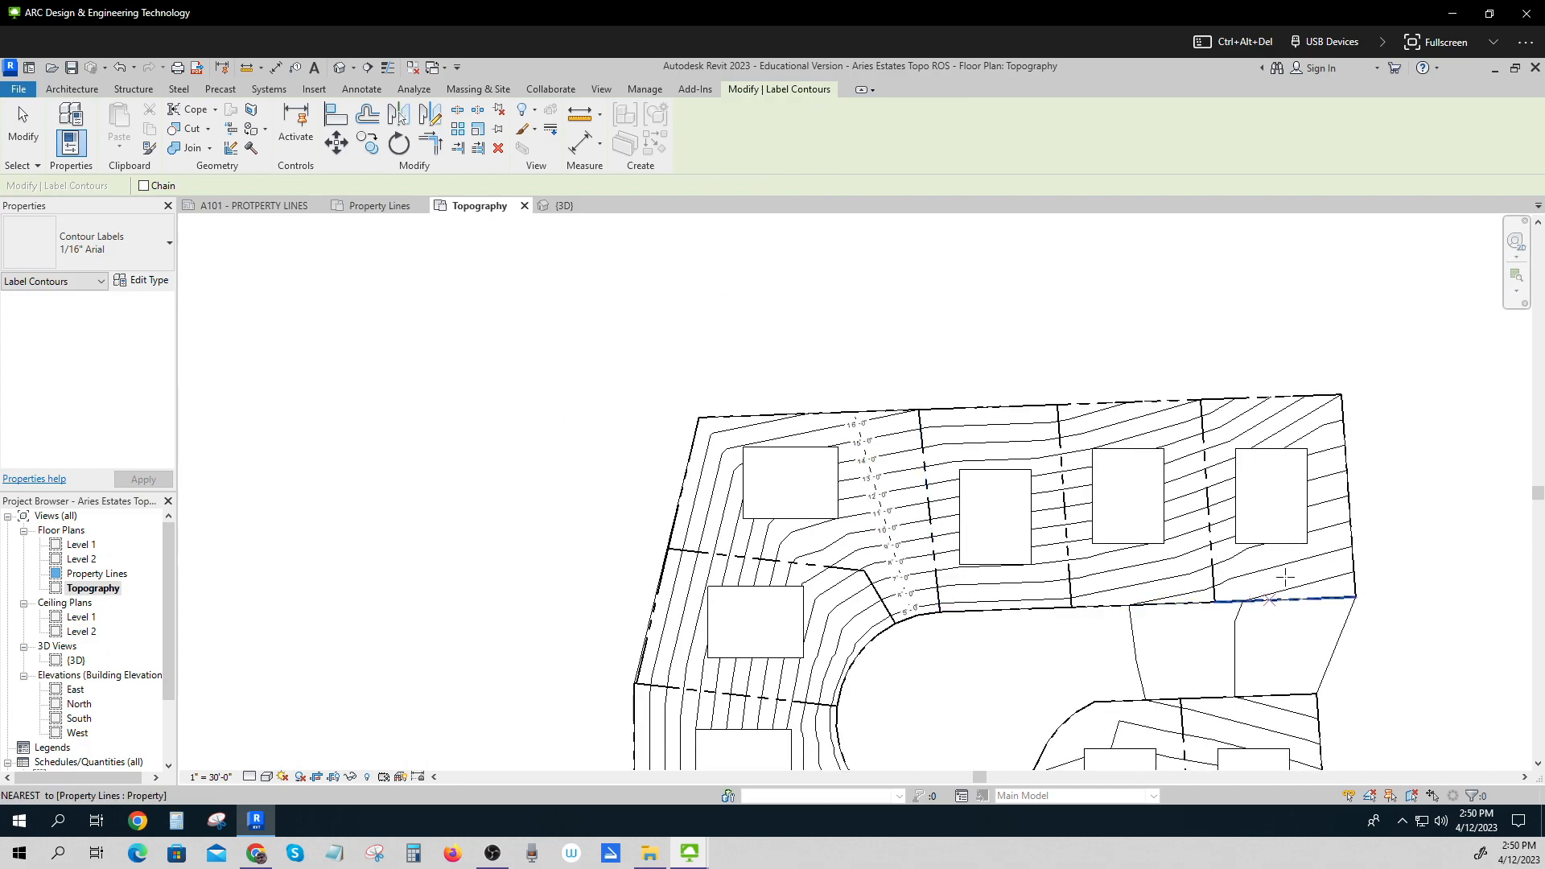
scroll(884, 541, down, 1)
middle_drag(945, 669, 925, 546)
scroll(970, 642, up, 2)
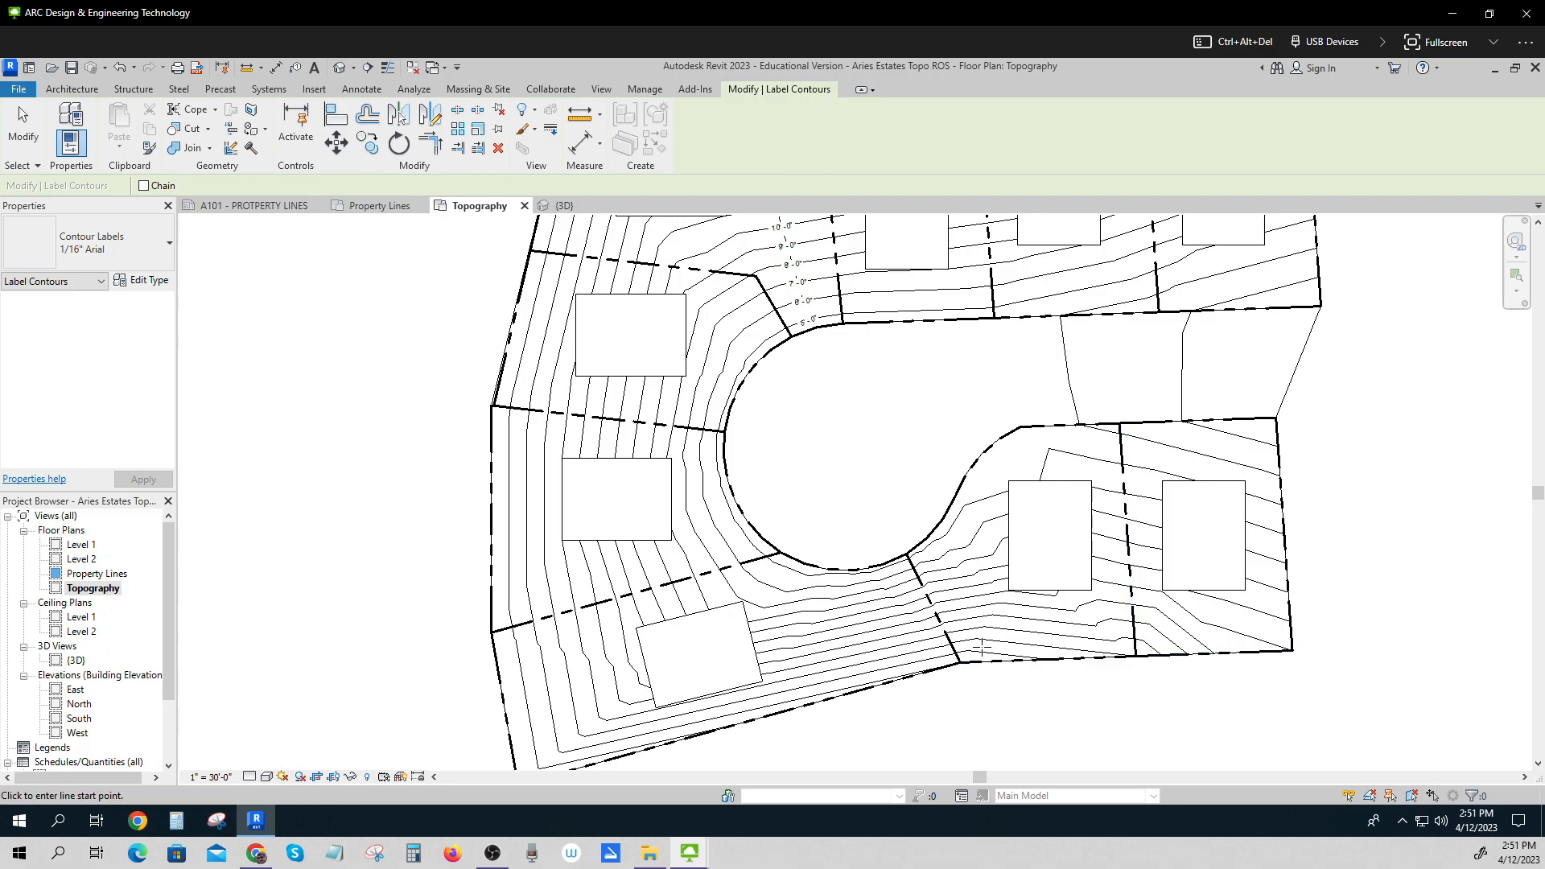
click(983, 648)
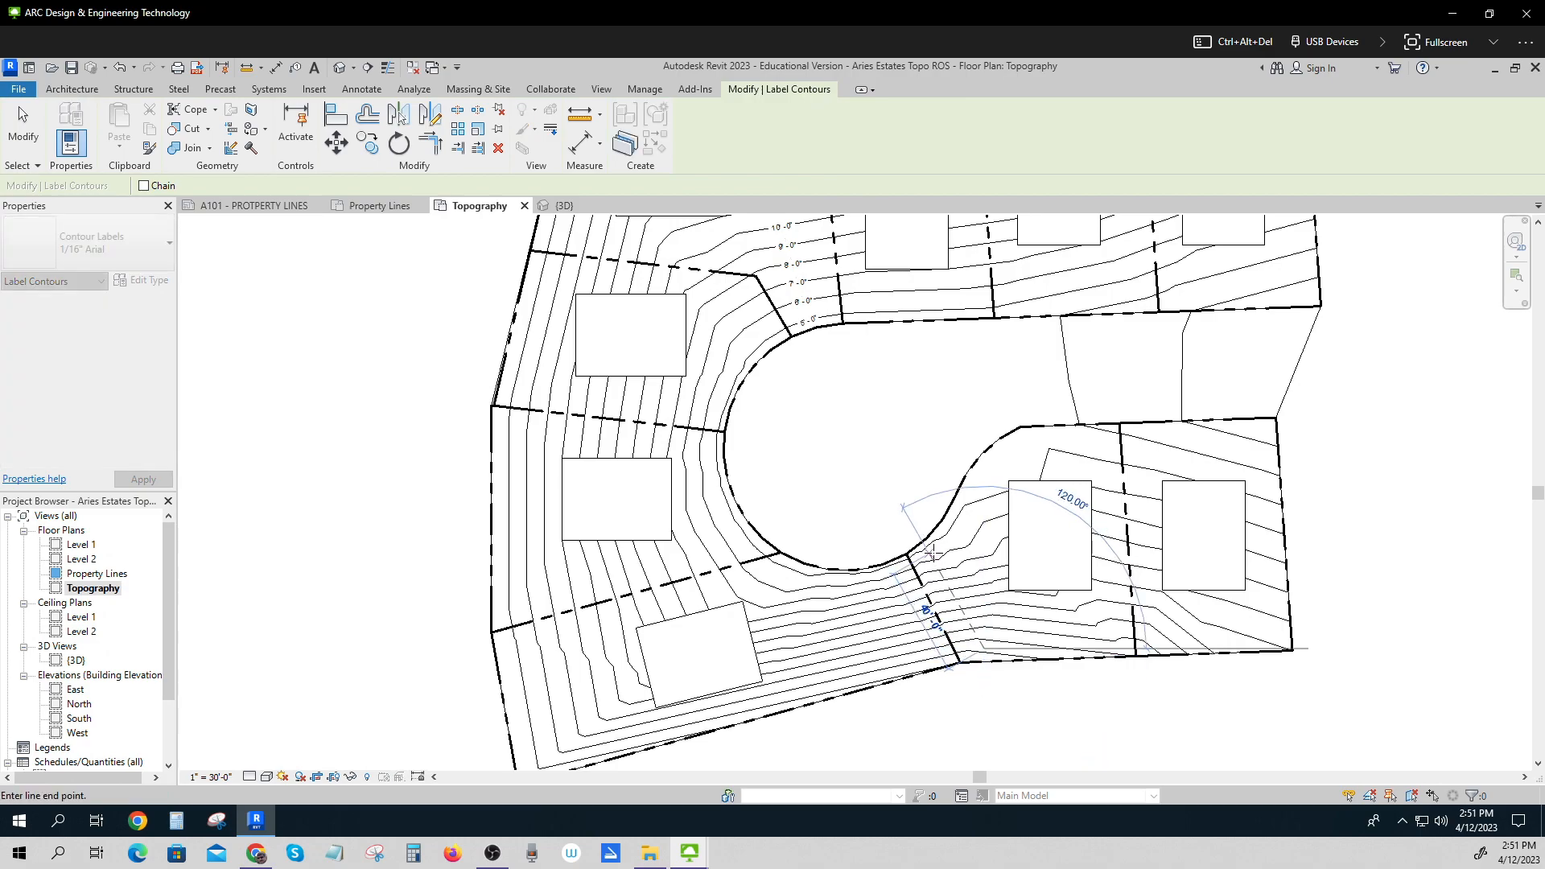
click(931, 554)
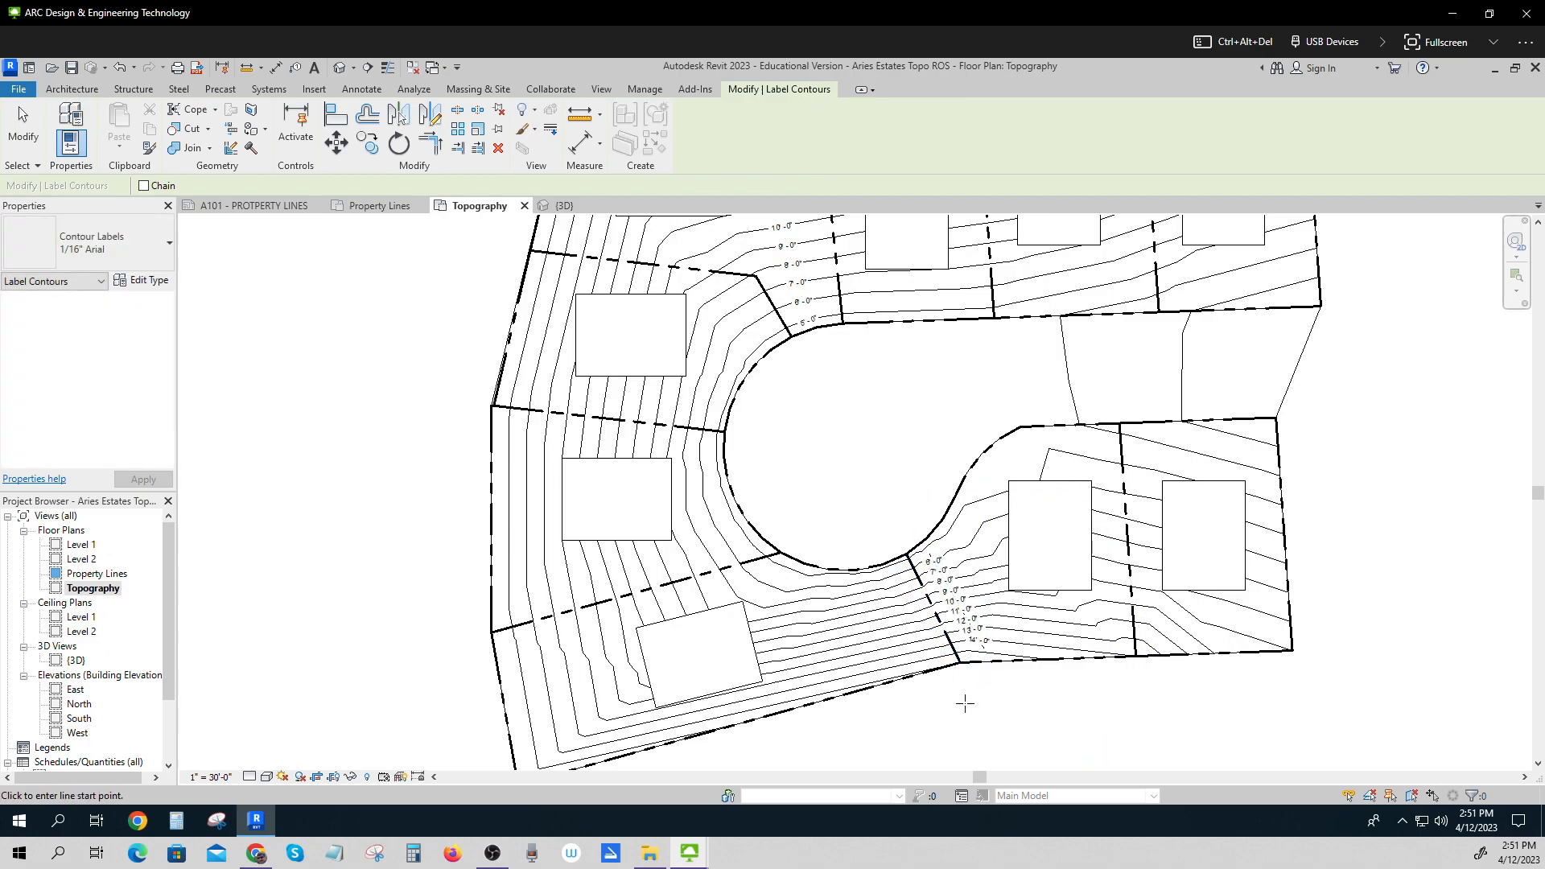
Label the contours across the western lots from the site boundary to the cul-de-sac, and leave the Label Contours tool.
scroll(965, 704, down, 1)
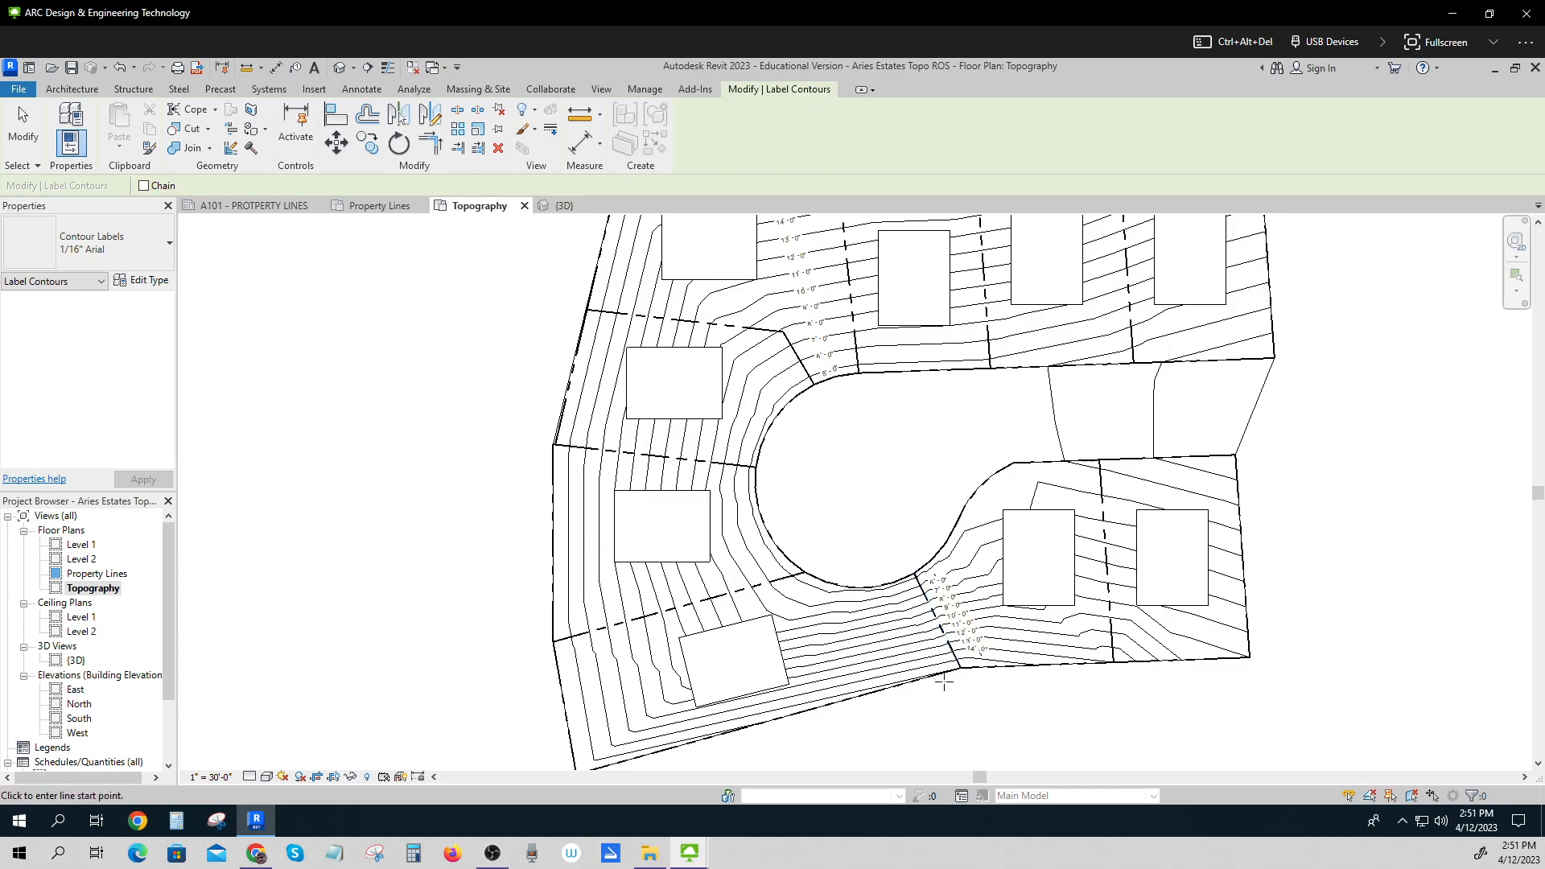
scroll(955, 599, down, 1)
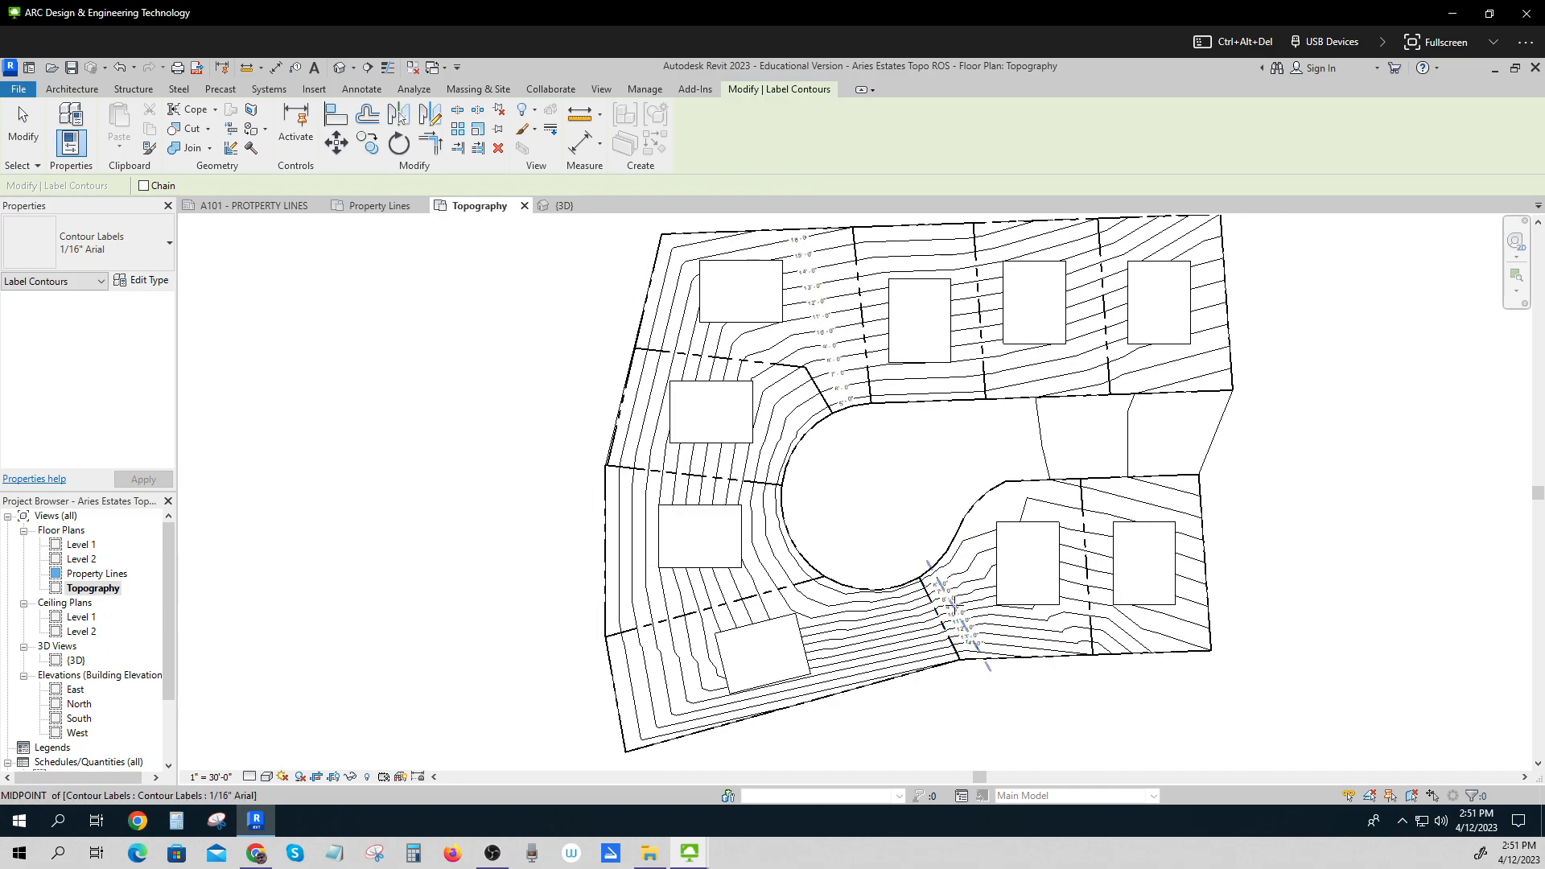
scroll(956, 600, up, 5)
scroll(989, 528, down, 4)
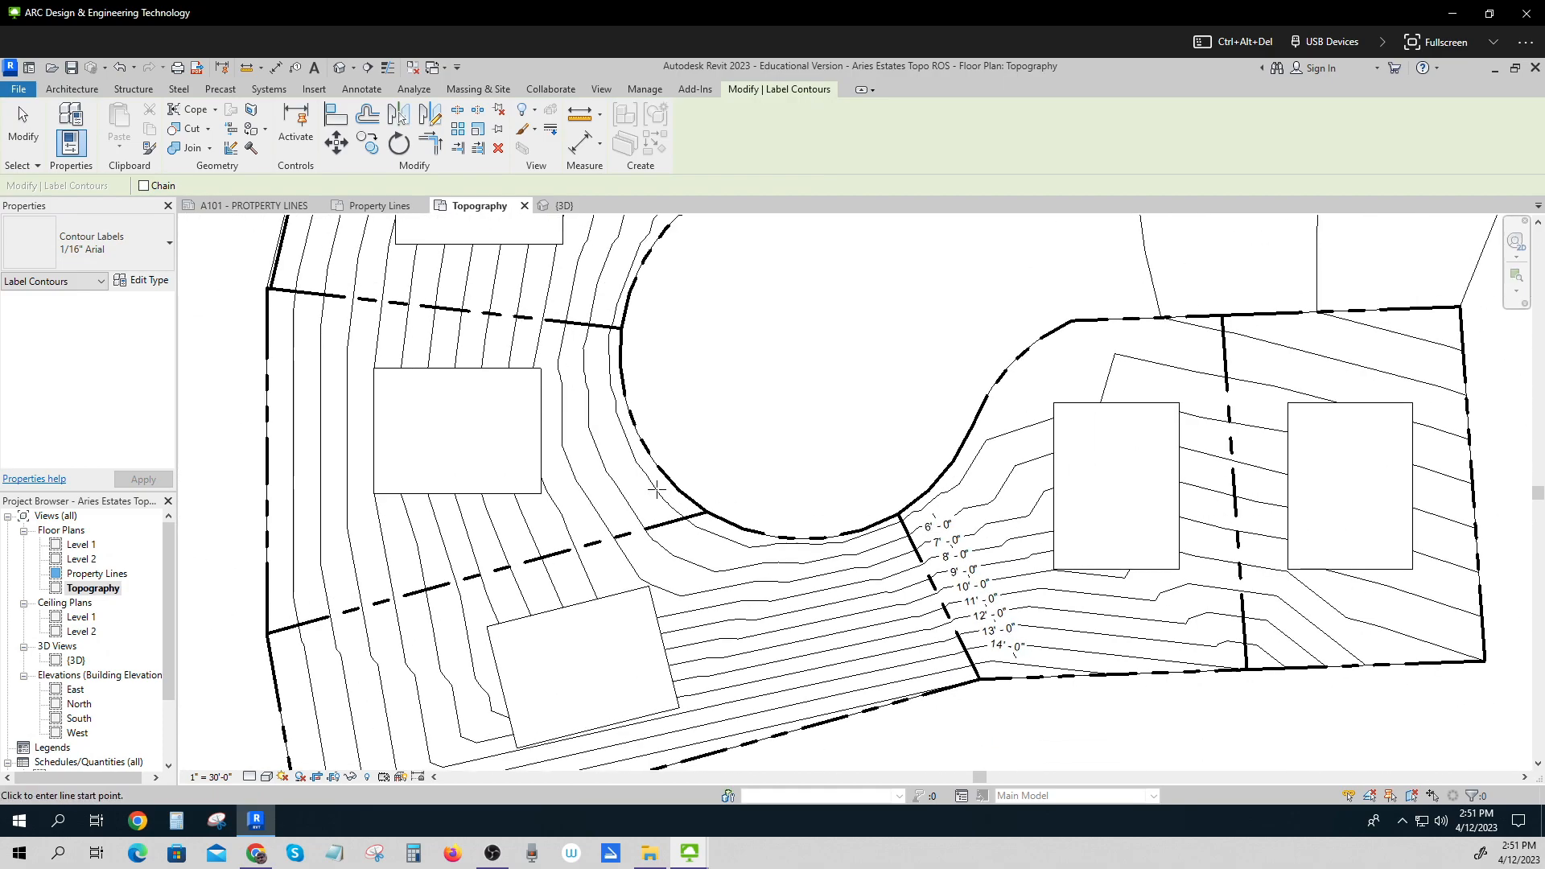
scroll(706, 451, down, 2)
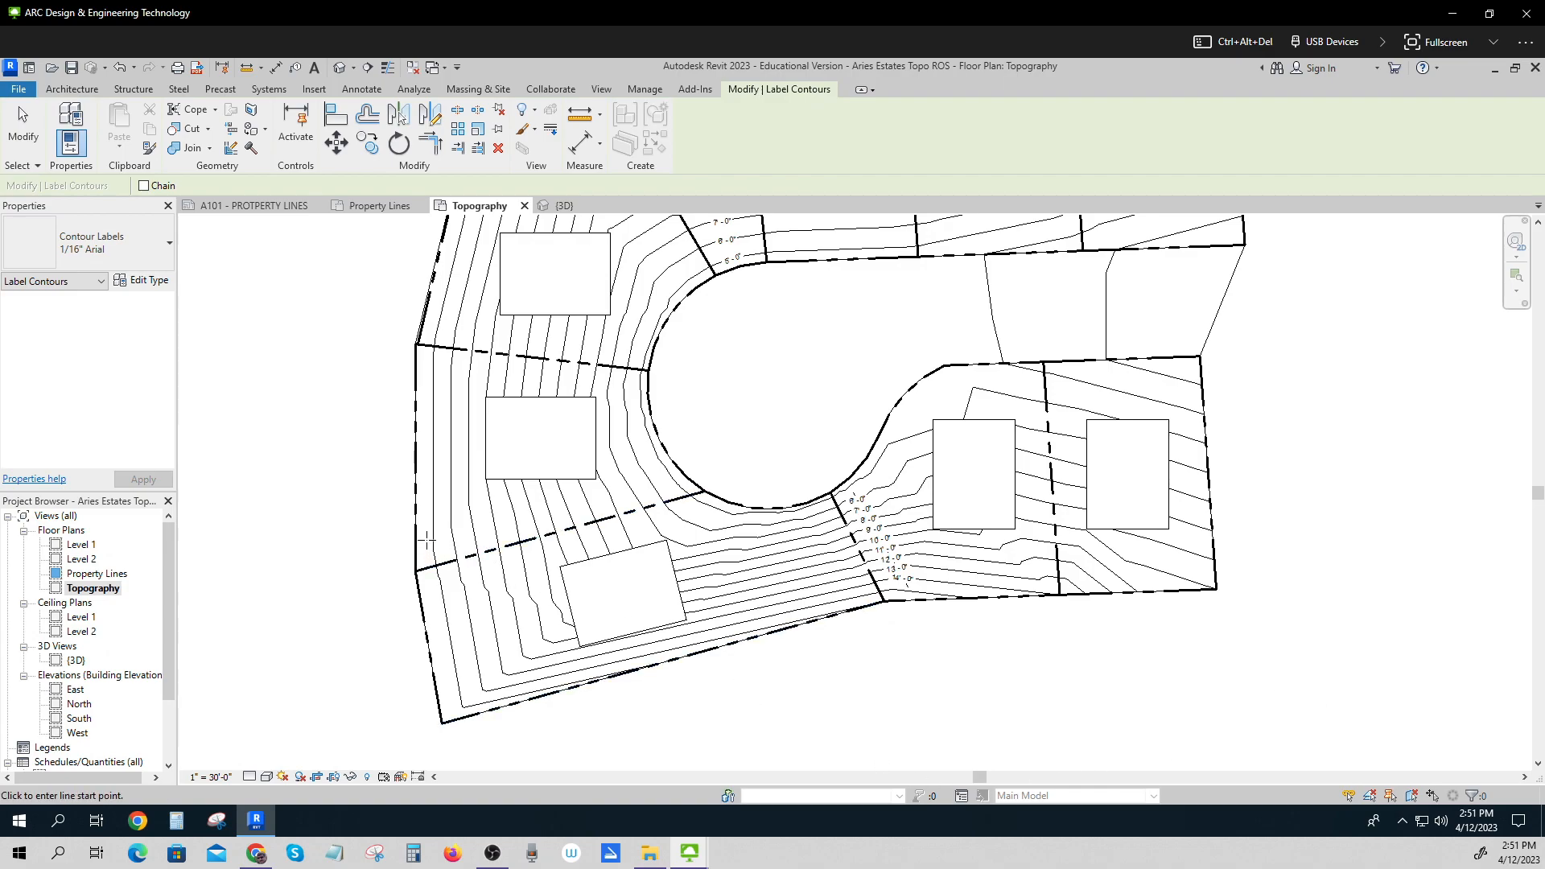
click(428, 541)
click(660, 482)
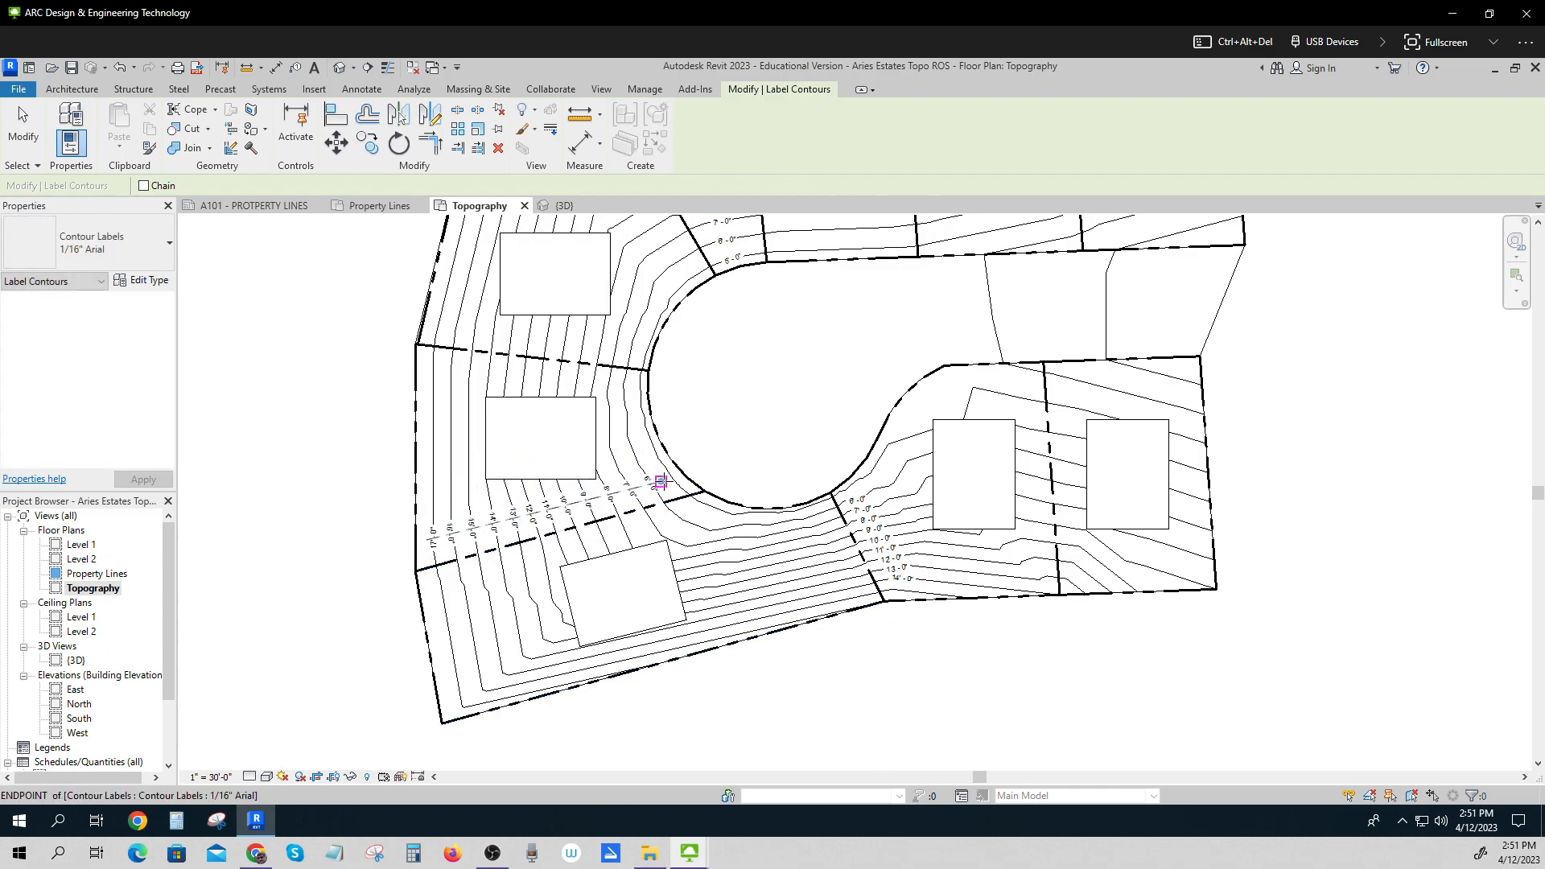
scroll(814, 735, down, 2)
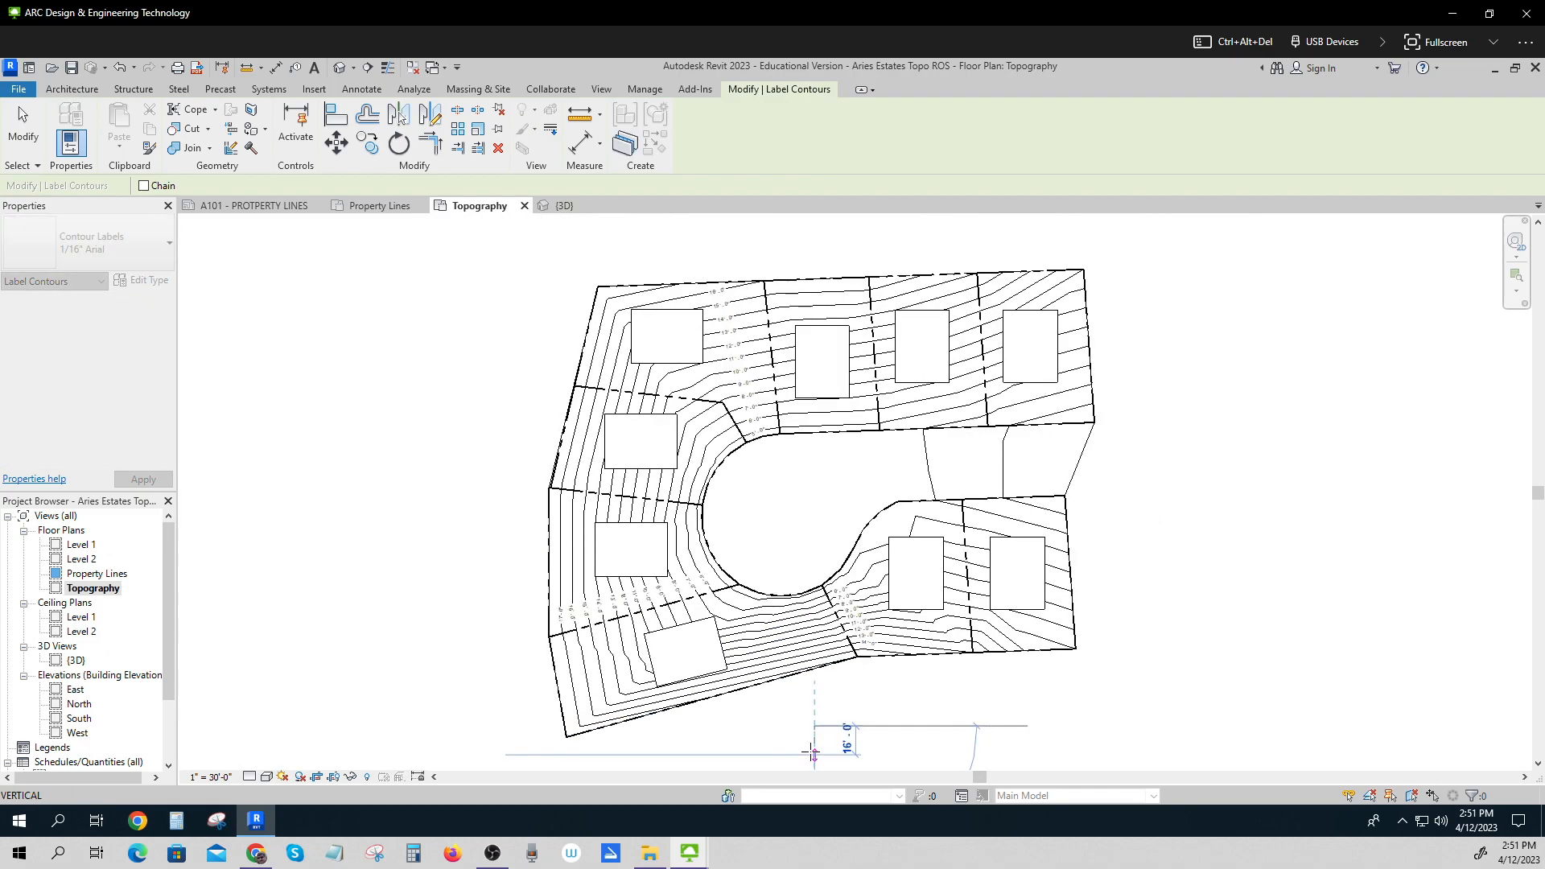
key(Escape)
key(Escape)
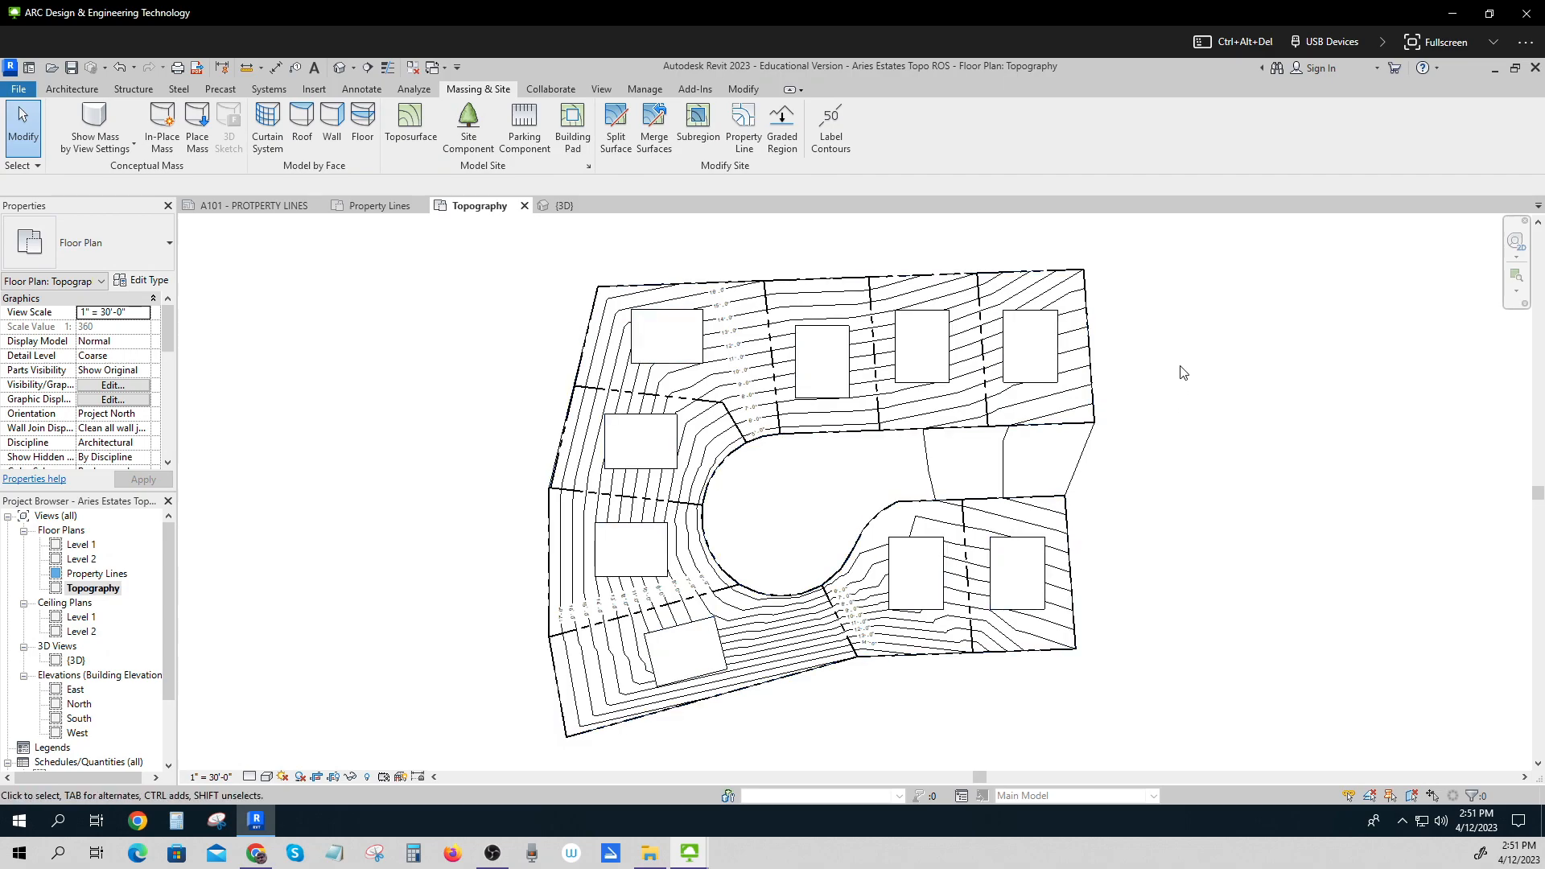
scroll(1180, 376, up, 2)
scroll(1182, 369, down, 2)
key(ctrl)
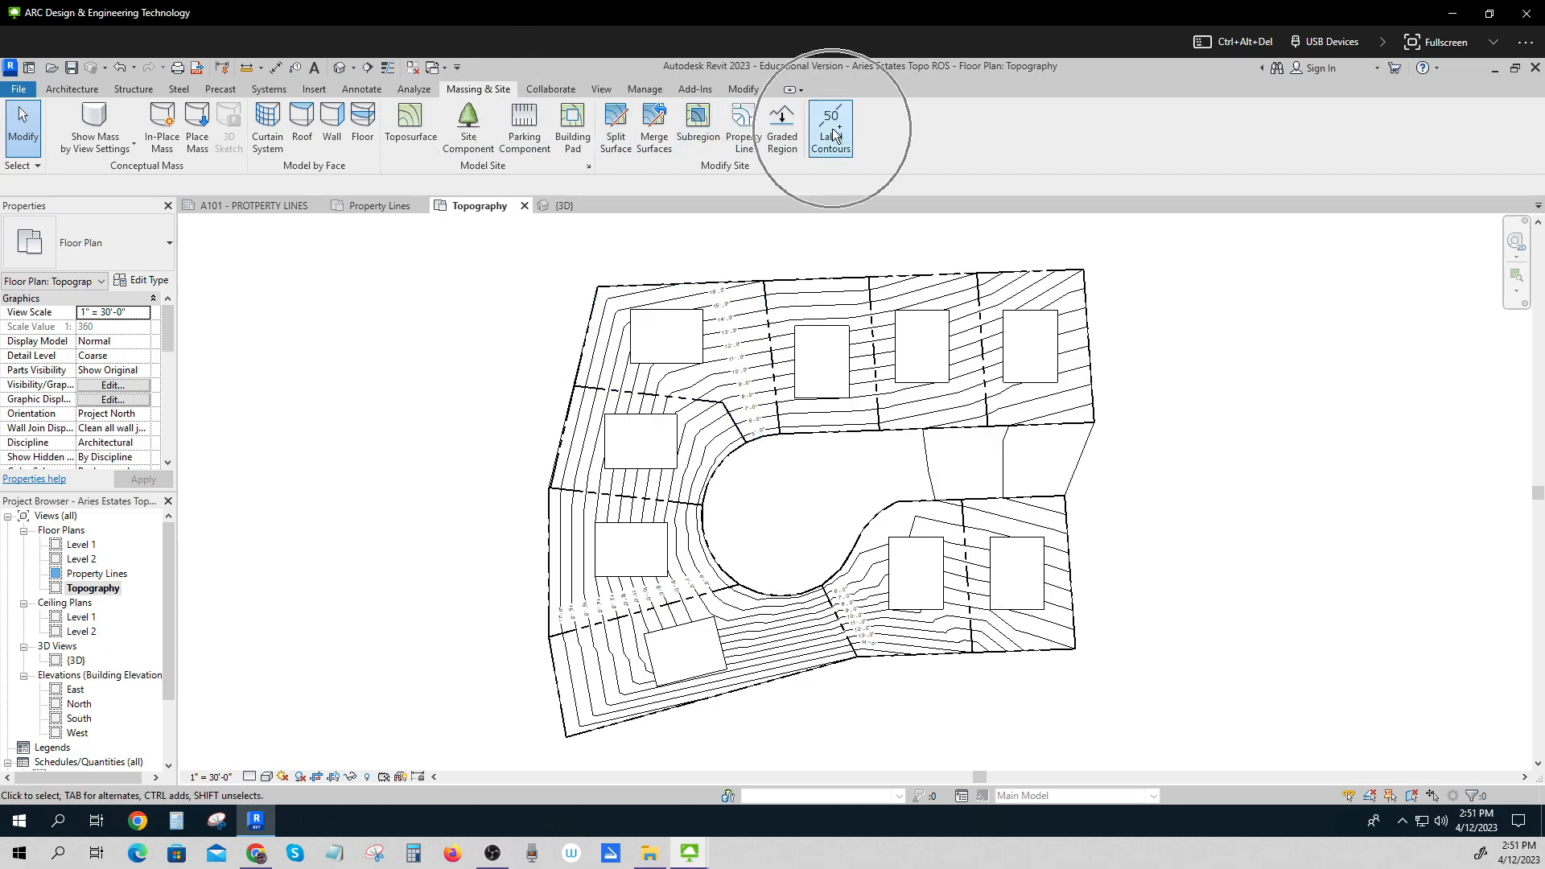
key(ctrl)
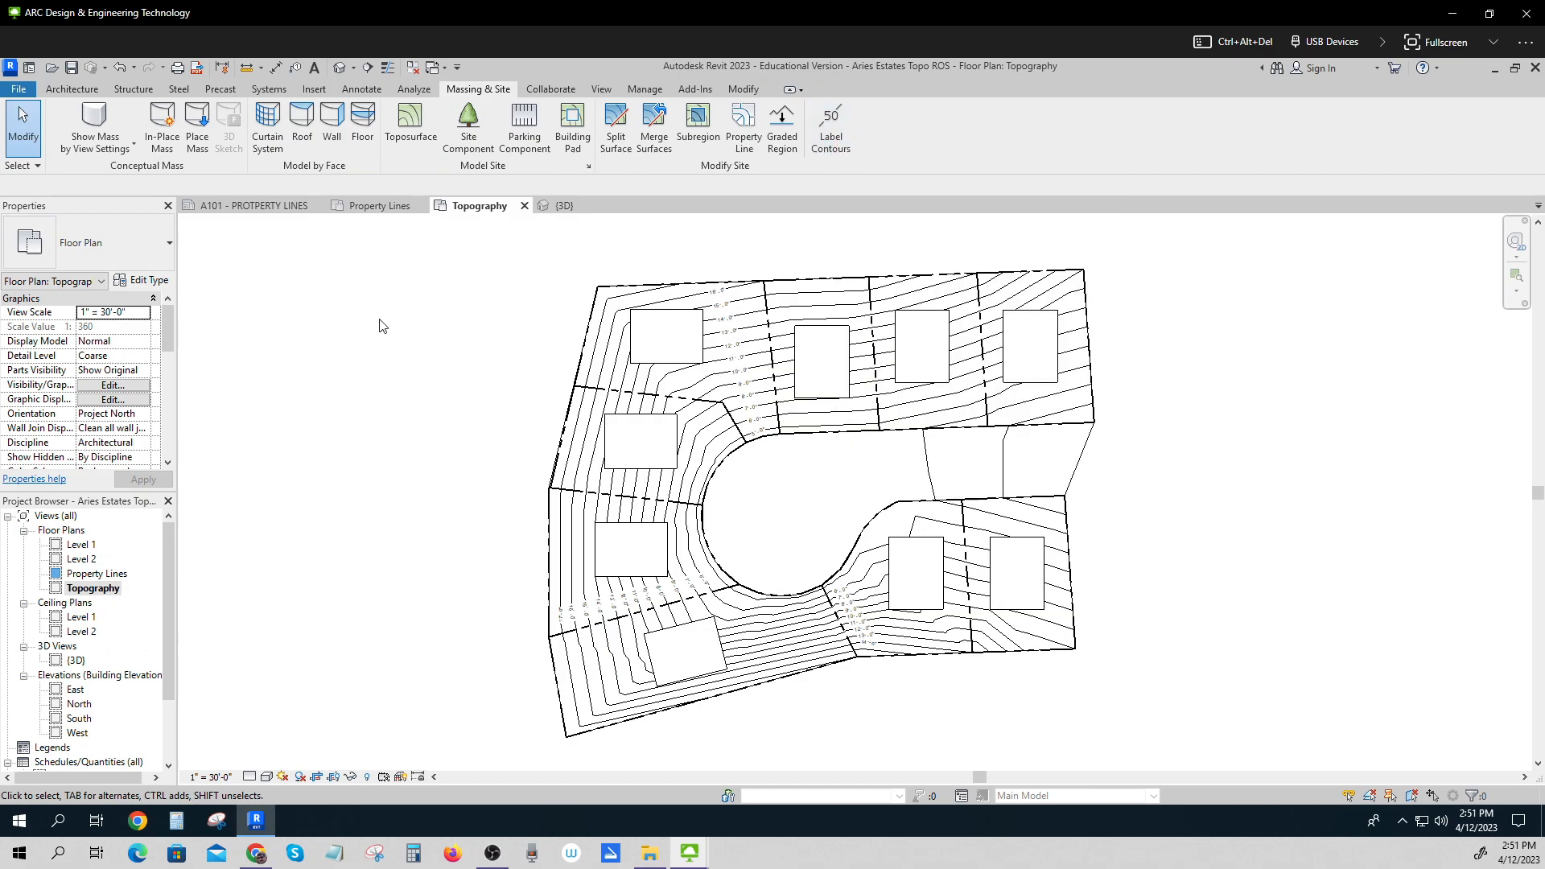
Select the road toposurface to check its properties, then deselect it.
click(929, 468)
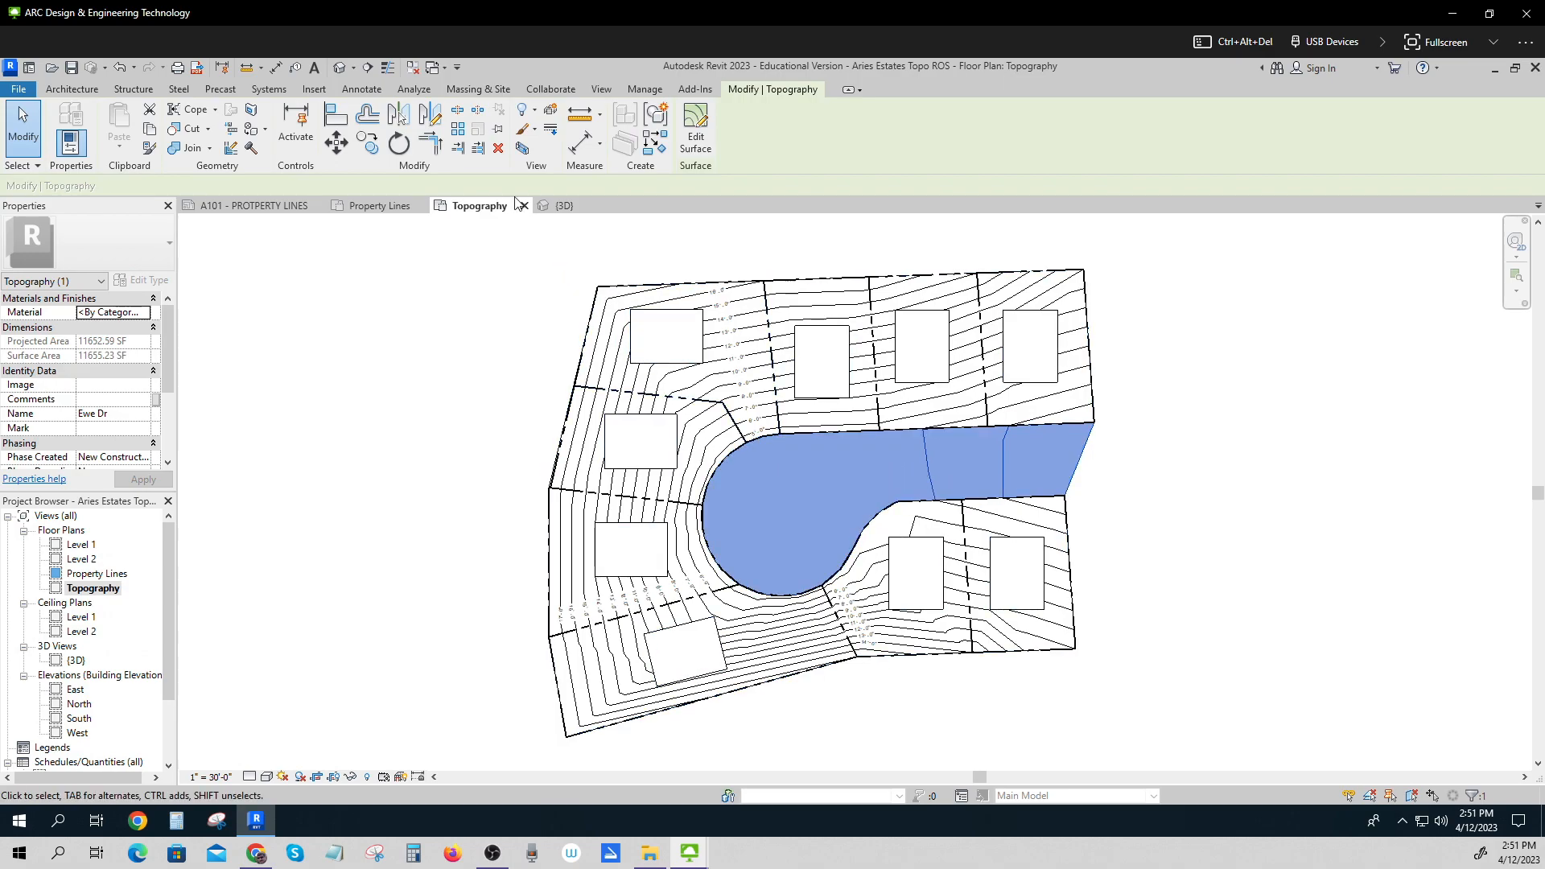
click(475, 89)
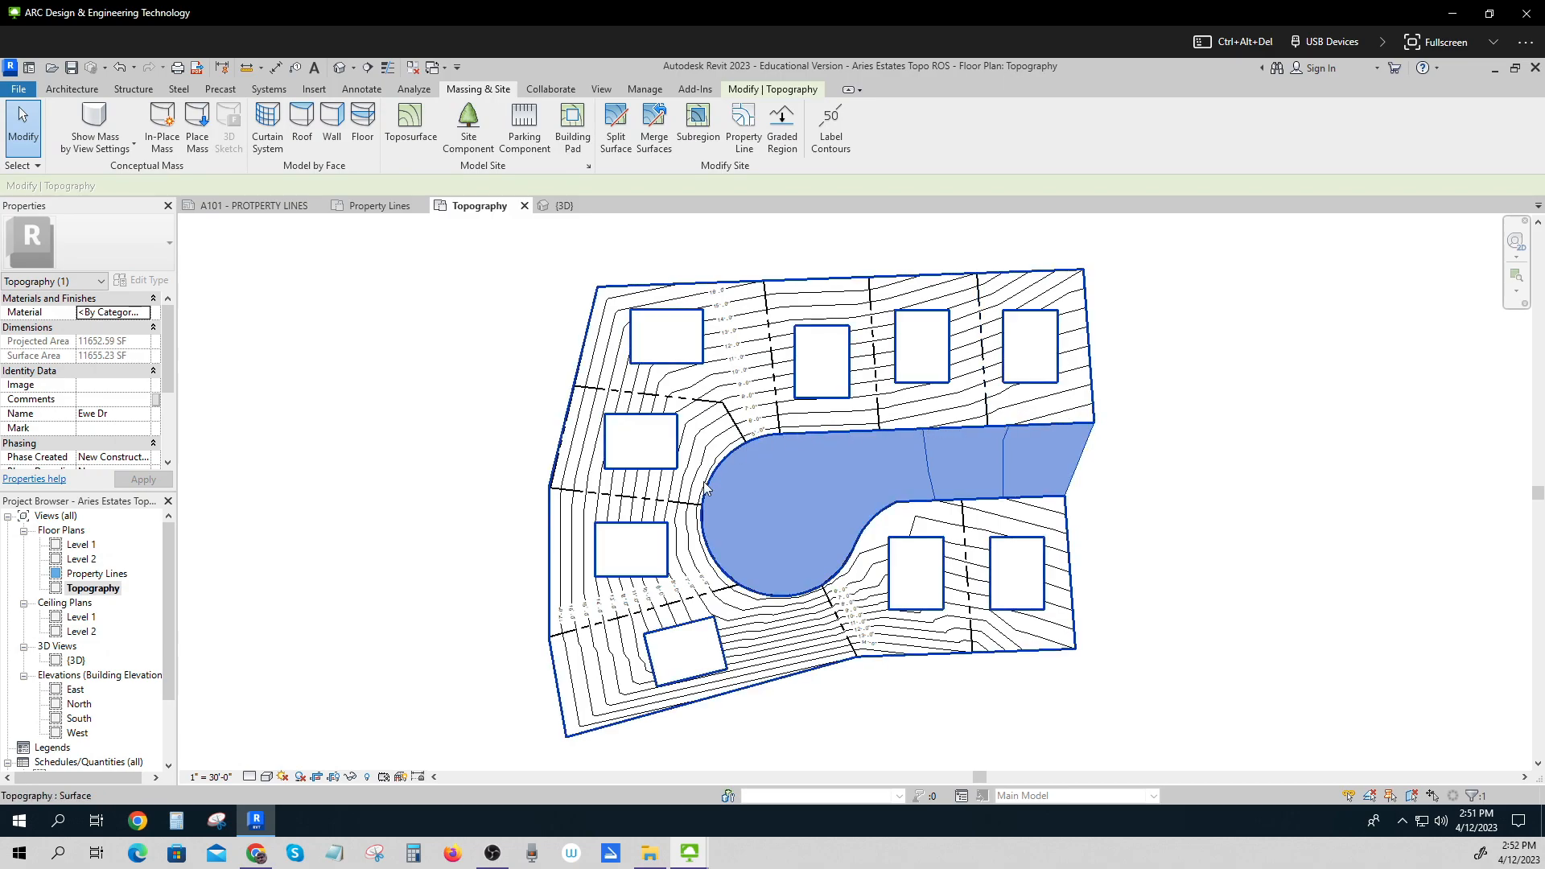
click(1192, 521)
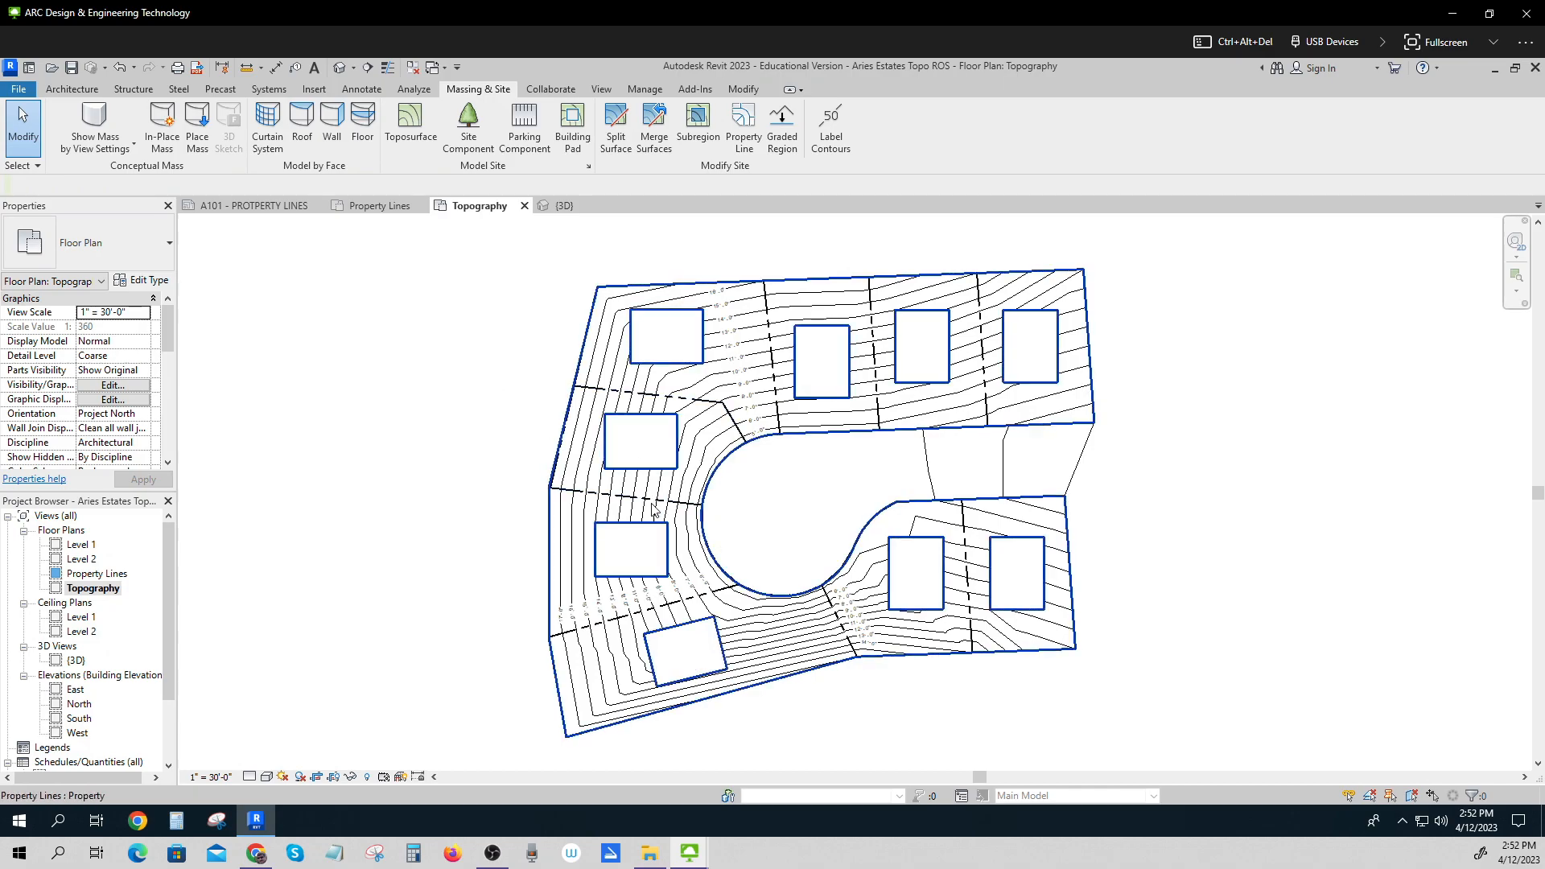
Place spot elevations at the cul-de-sac centre and at the east end of the road.
click(362, 90)
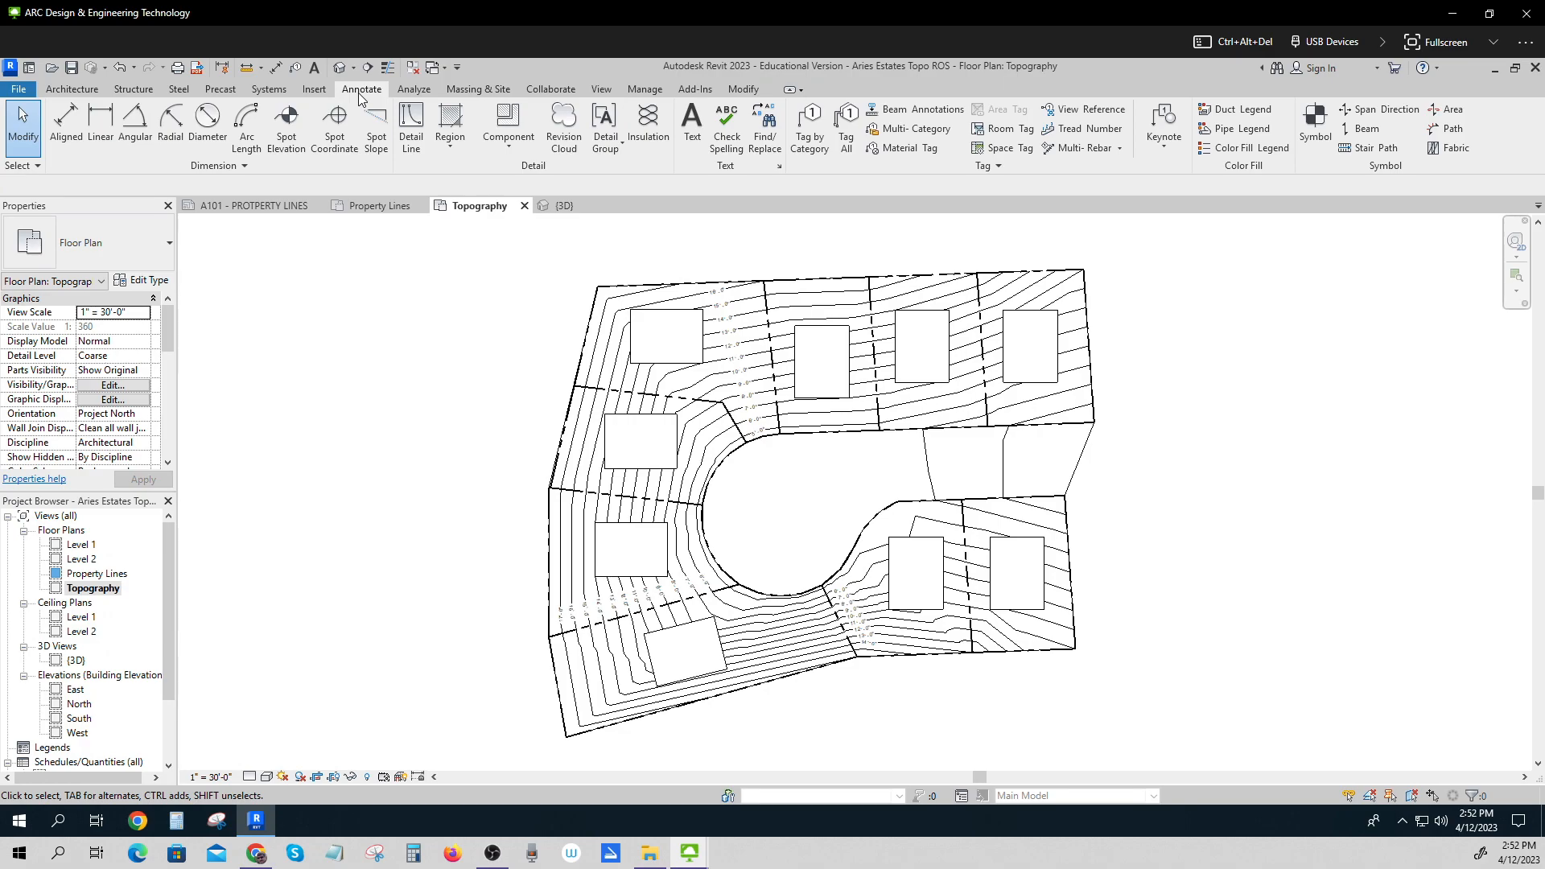
click(293, 122)
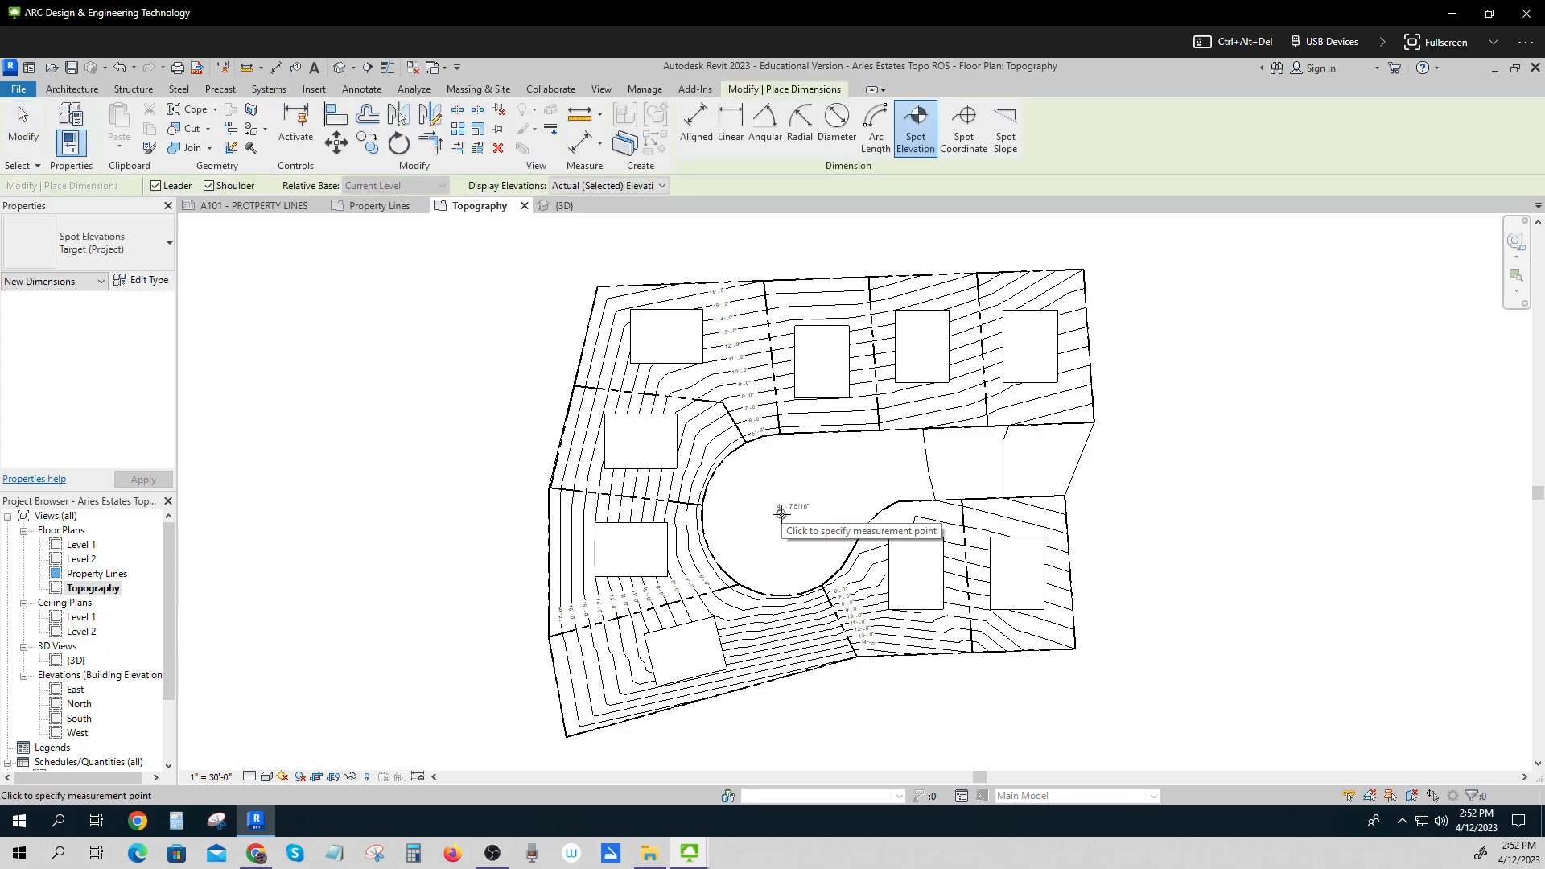
click(782, 511)
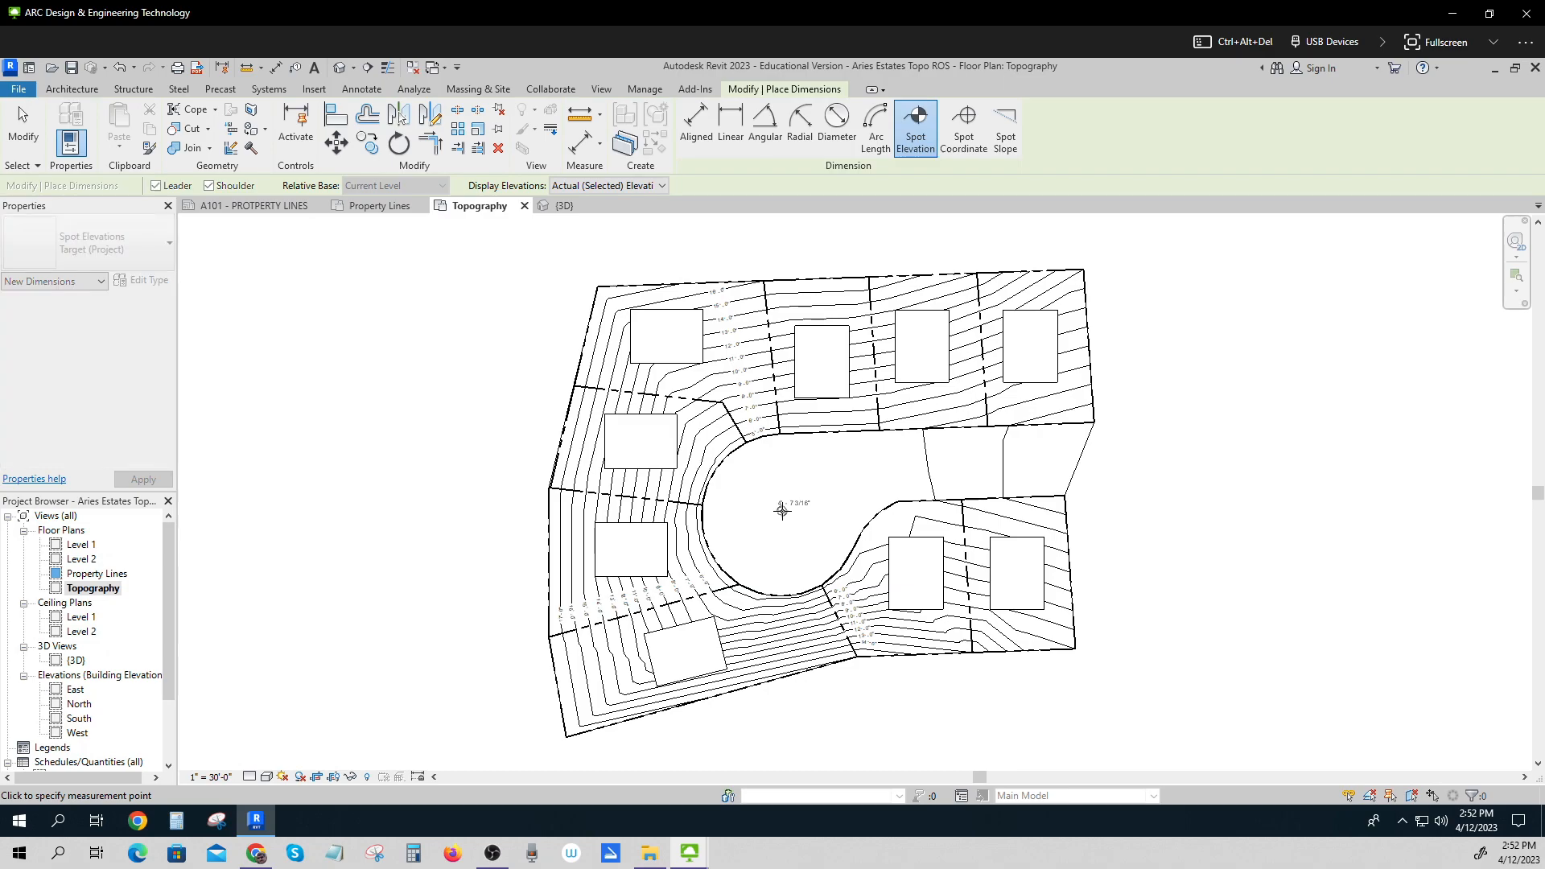
click(782, 511)
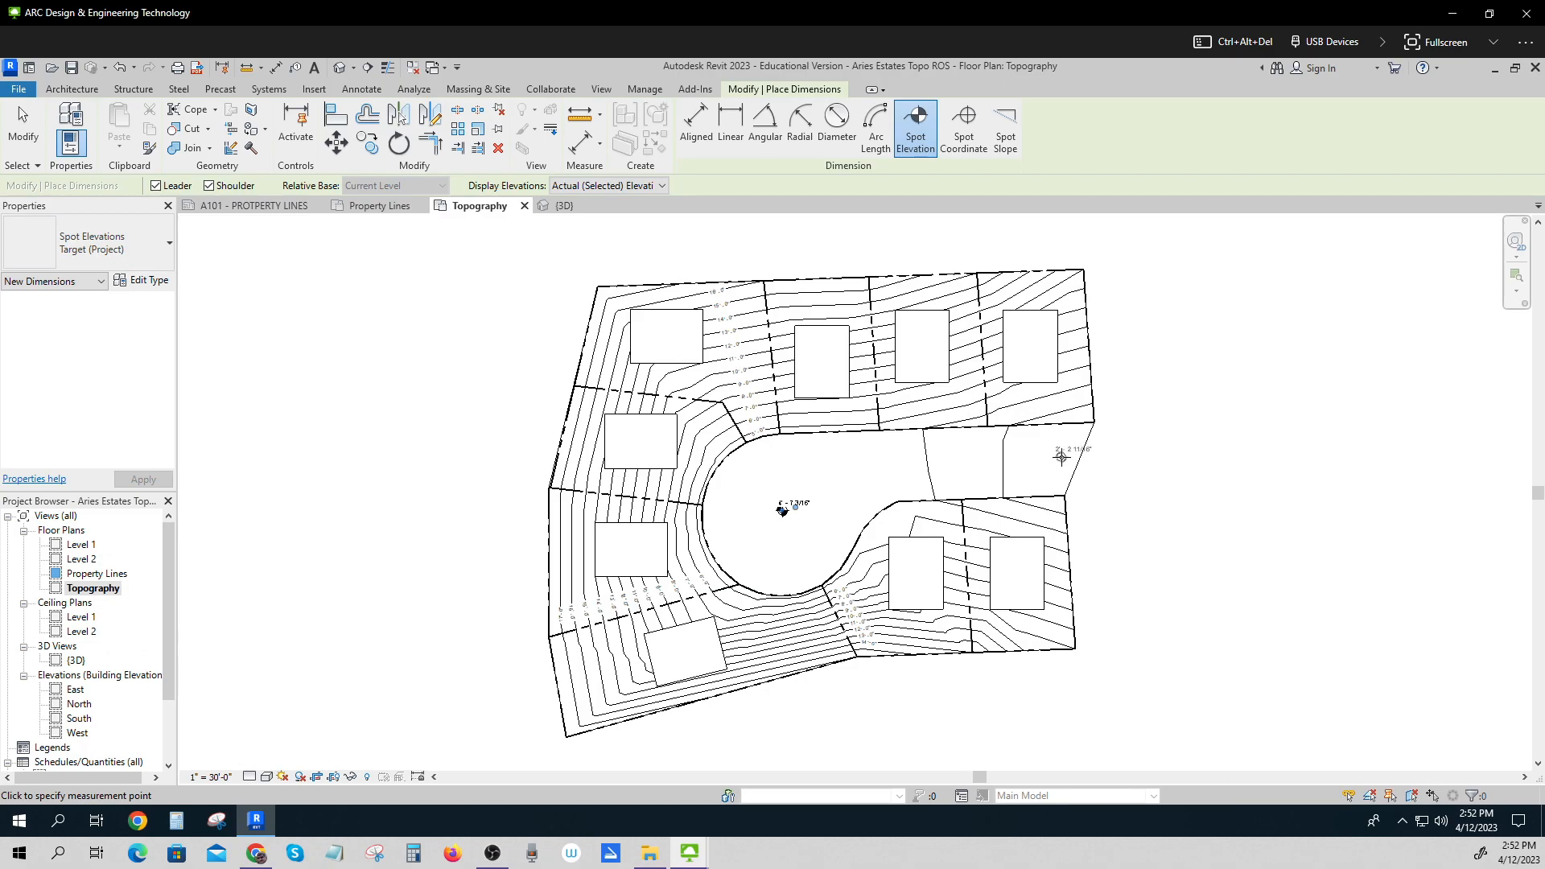
click(1061, 457)
click(1063, 454)
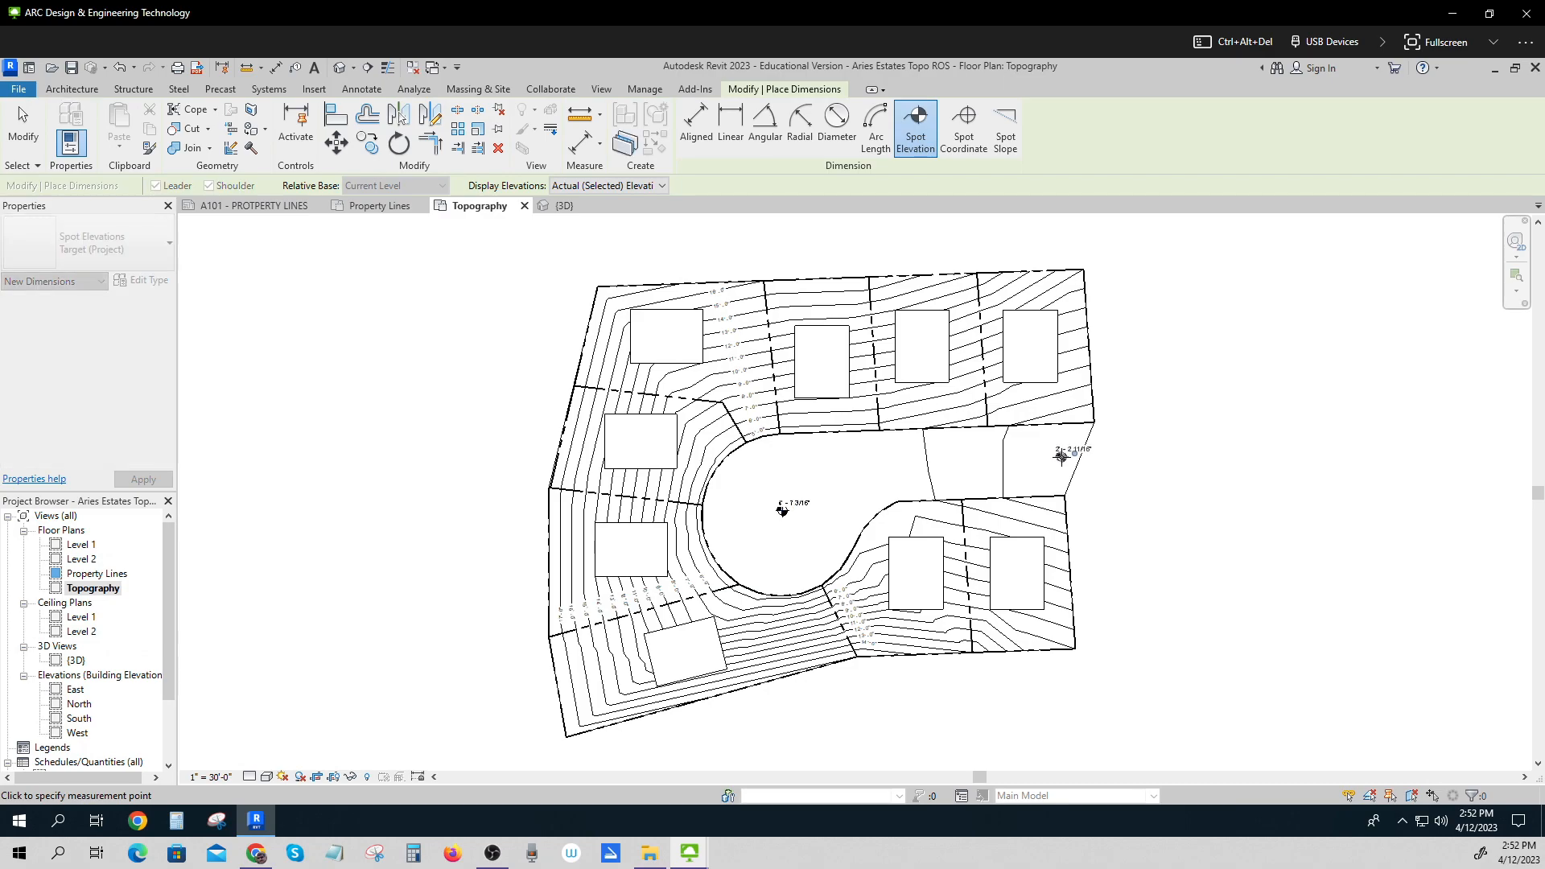
scroll(1080, 489, up, 3)
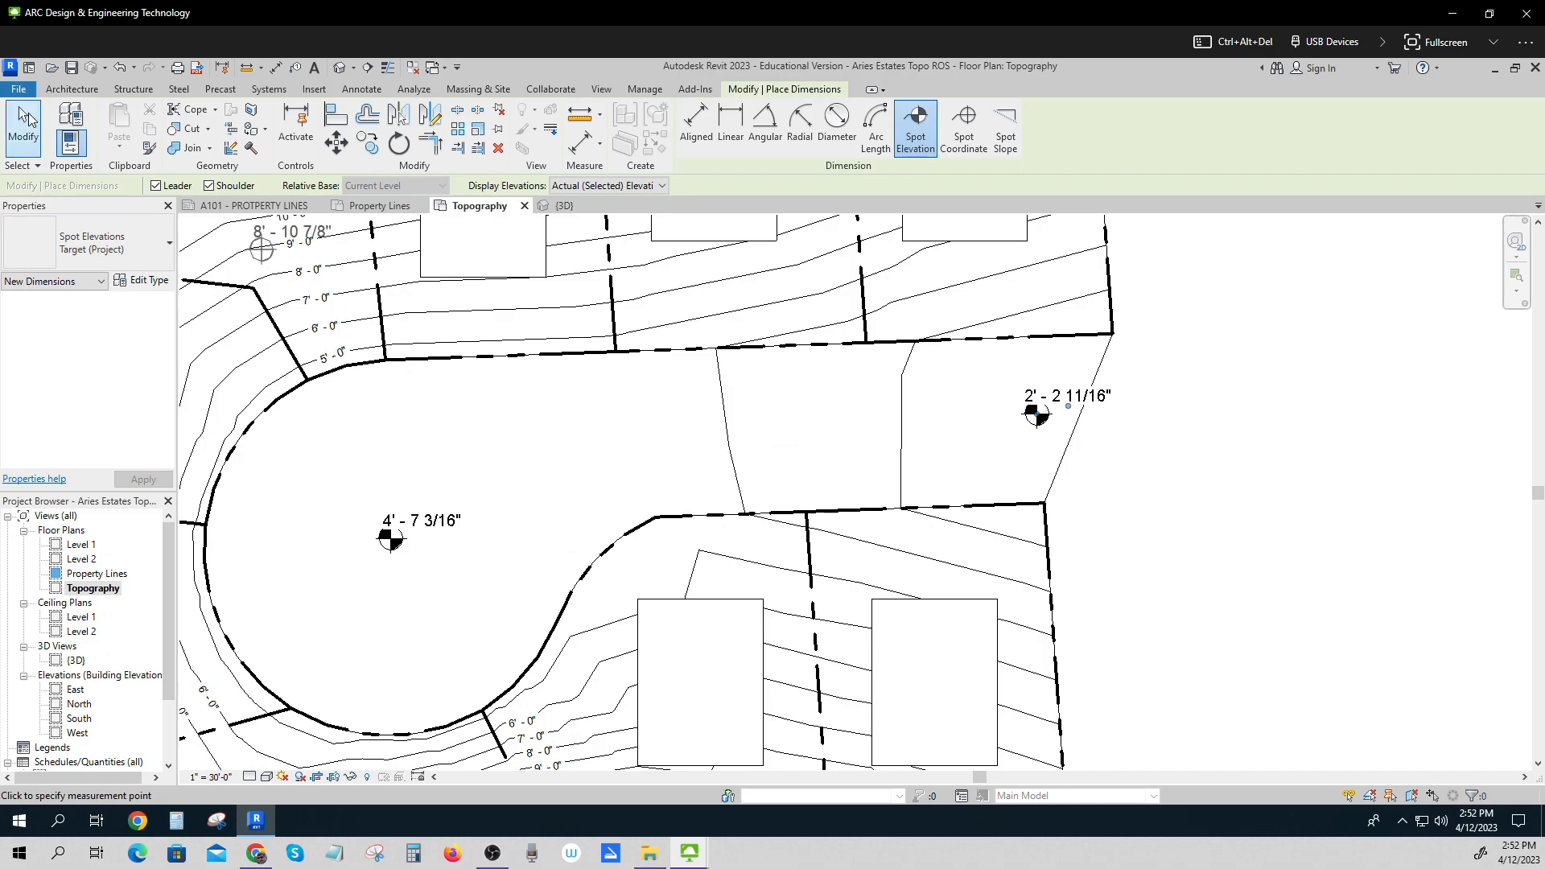
click(23, 127)
Move the text of both road spot elevations below their symbols.
click(442, 525)
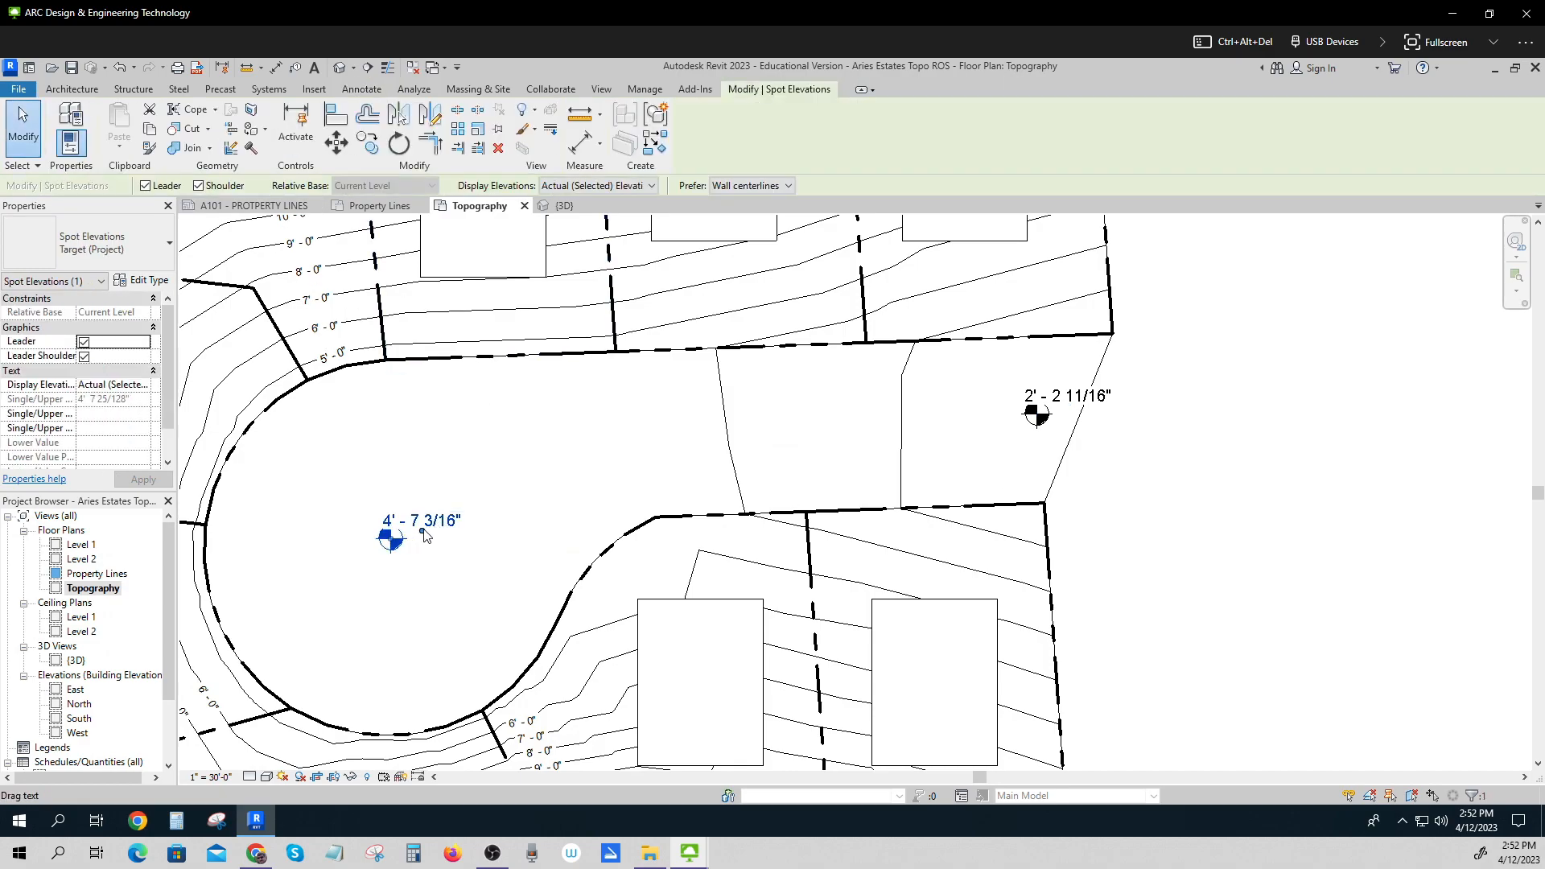
drag(449, 544, 402, 583)
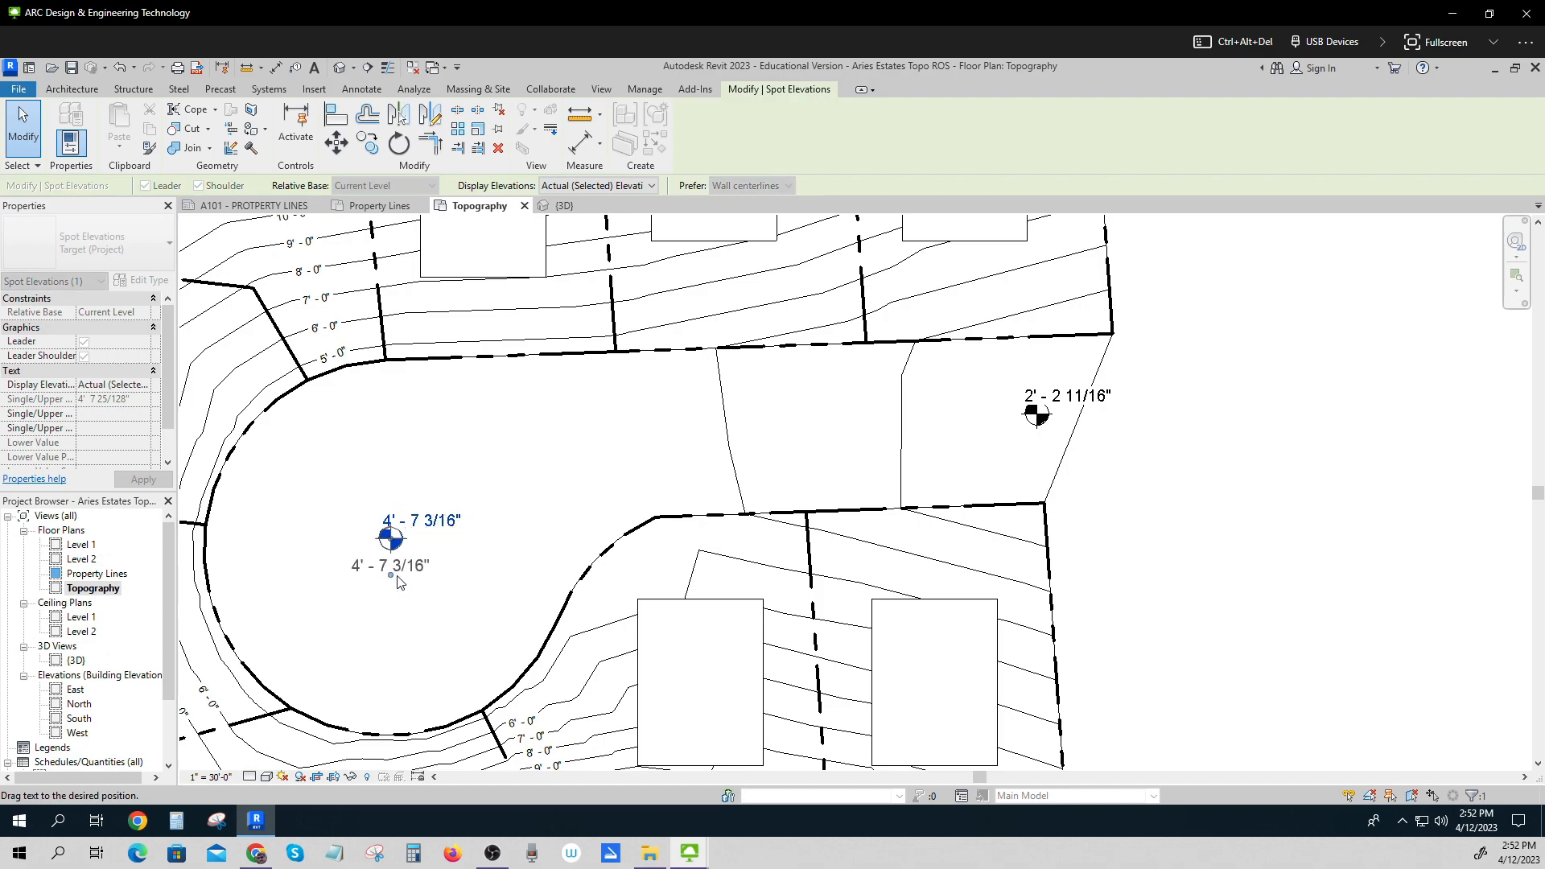
click(1060, 397)
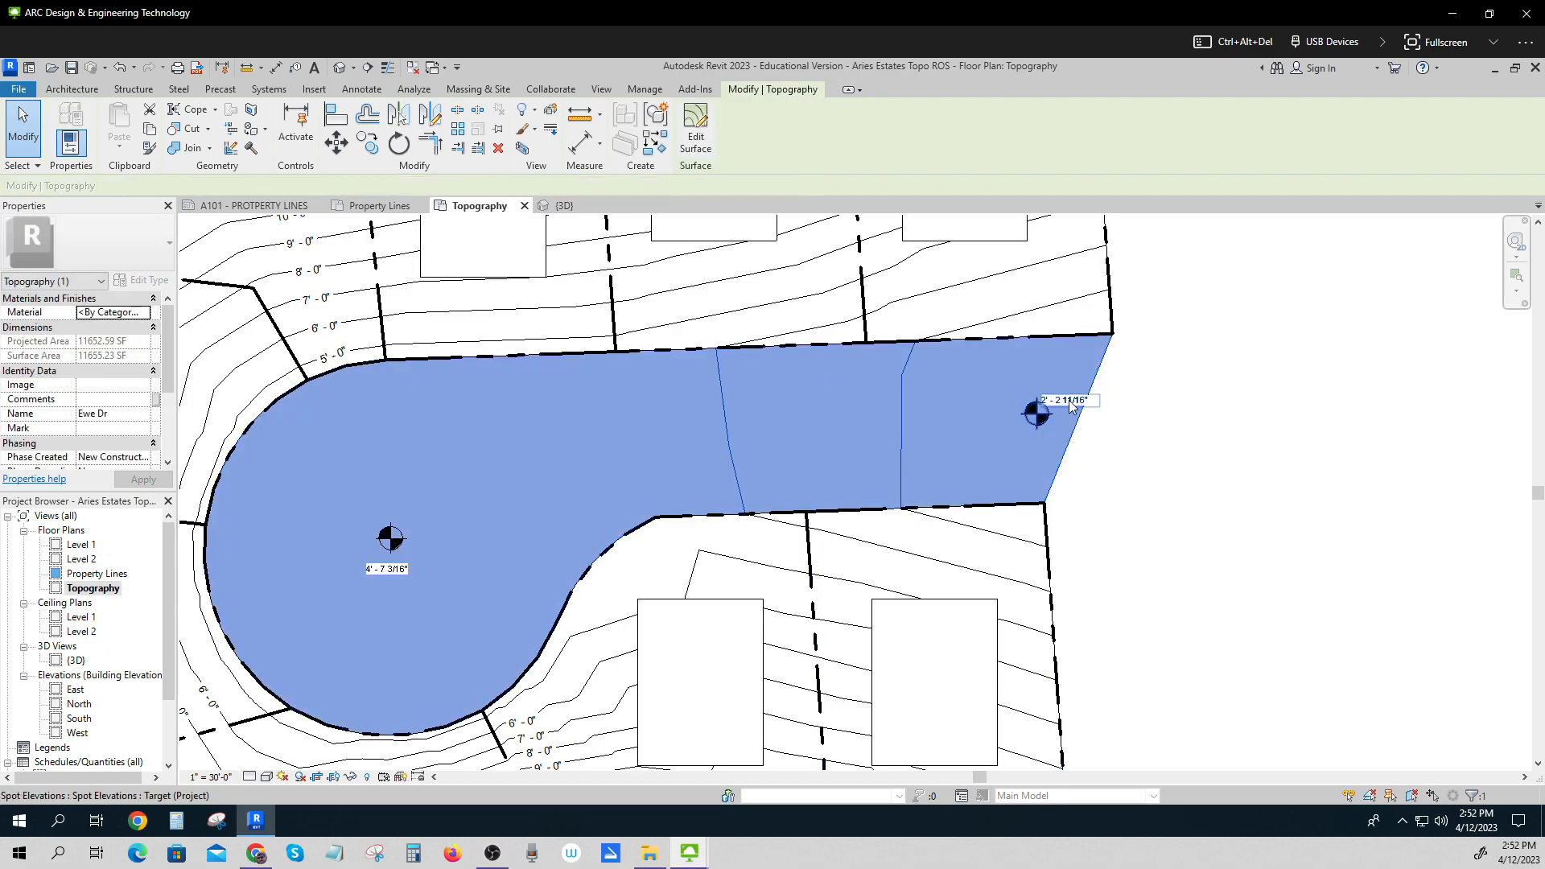
click(1071, 409)
mouse_move(1069, 409)
mouse_down()
mouse_move(1002, 457)
mouse_move(1017, 459)
mouse_up()
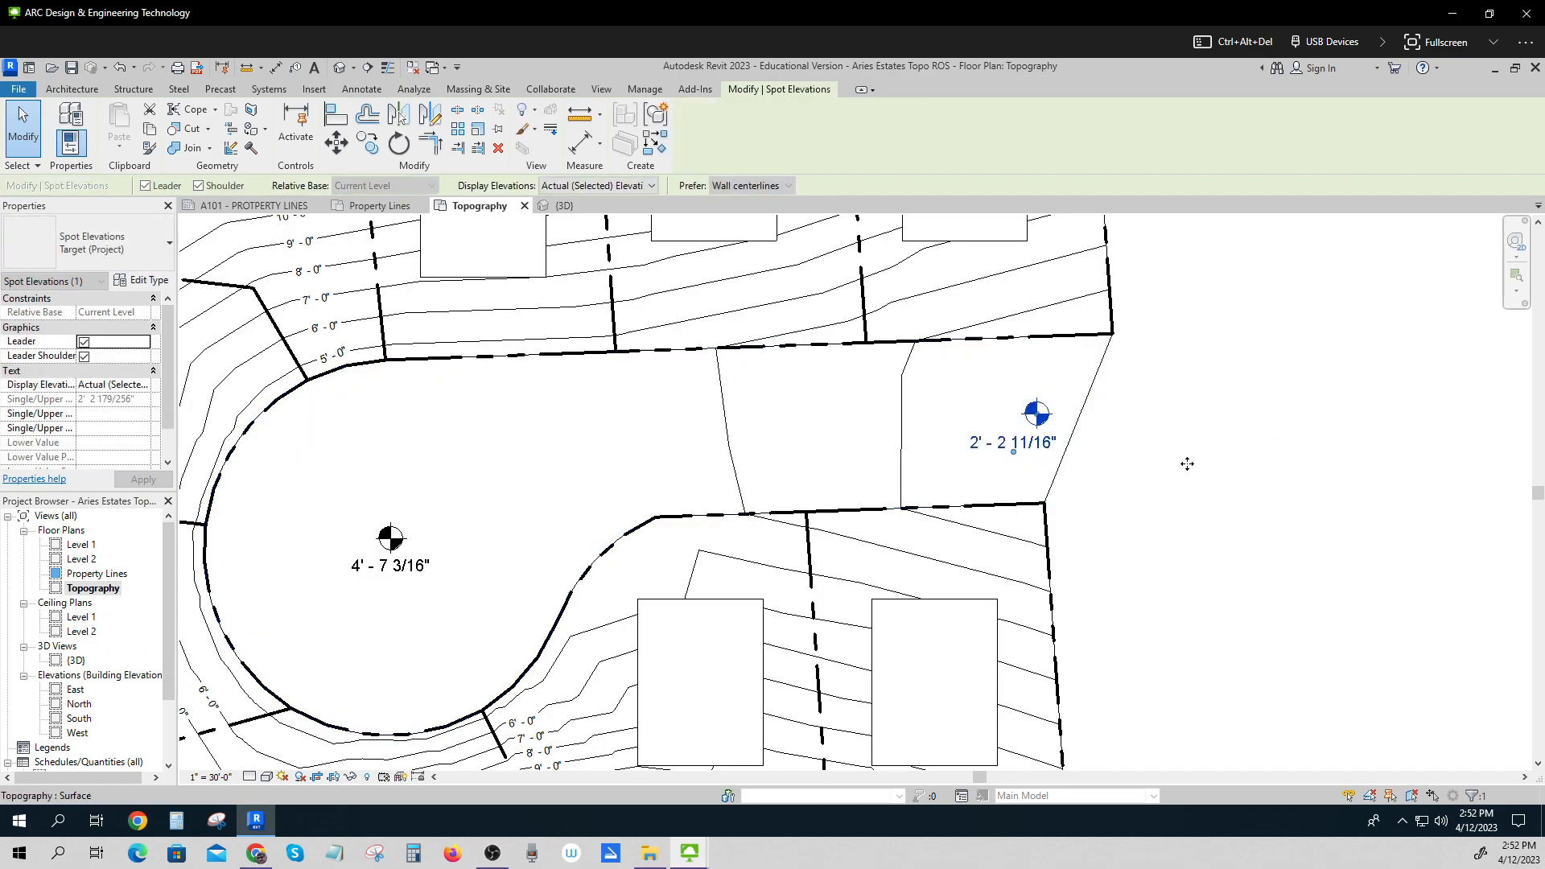
click(1186, 464)
Place spot elevations at the centres of all nine building pads, then leave the Spot Elevation tool.
scroll(1188, 475, up, 2)
scroll(1188, 477, down, 3)
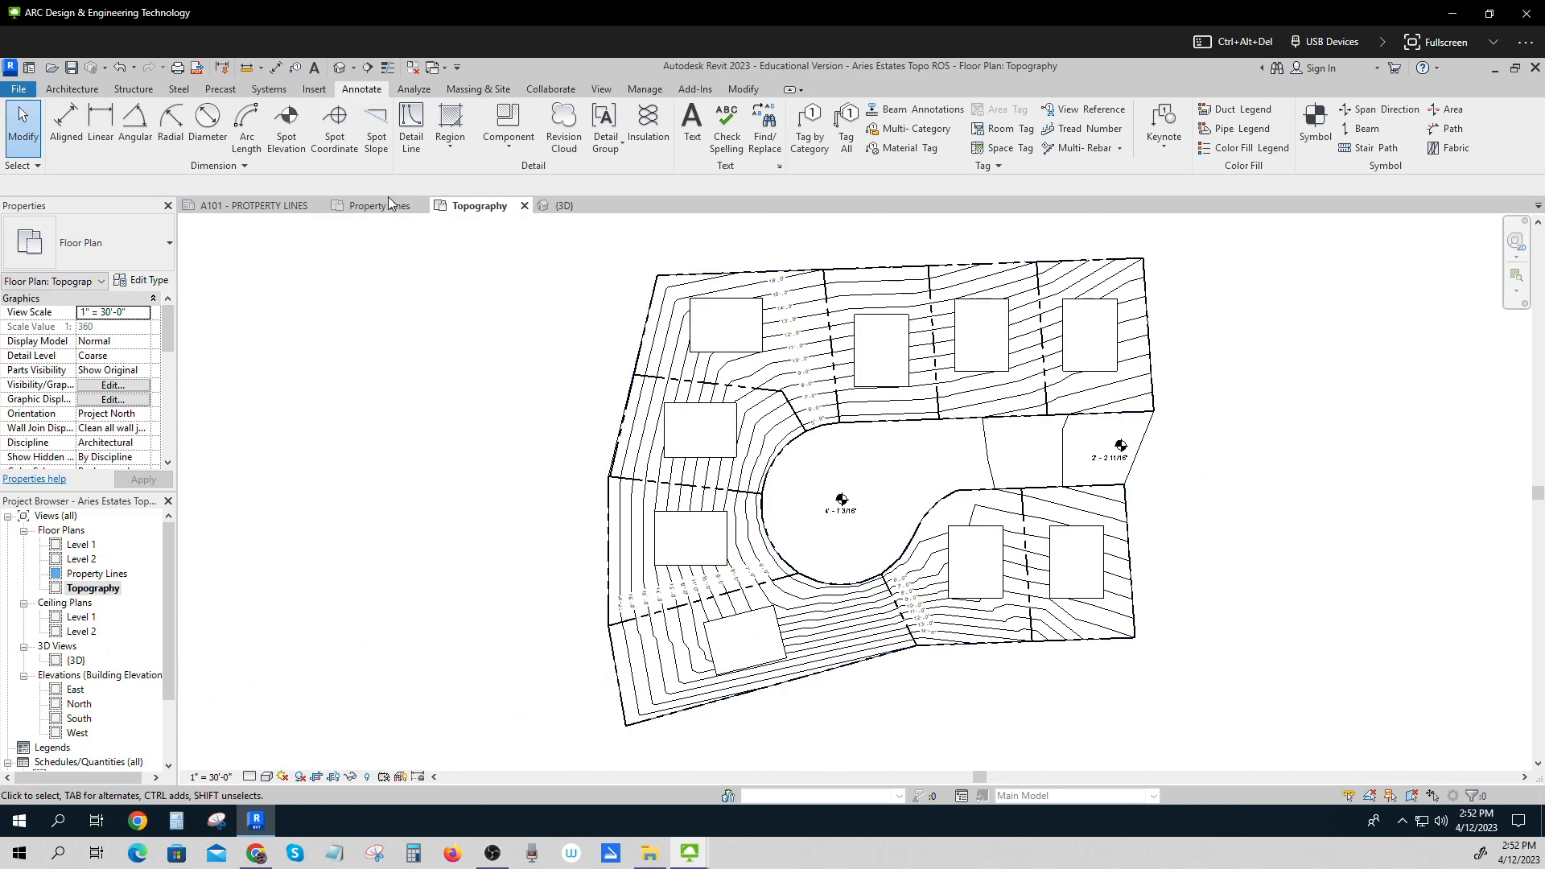
click(286, 129)
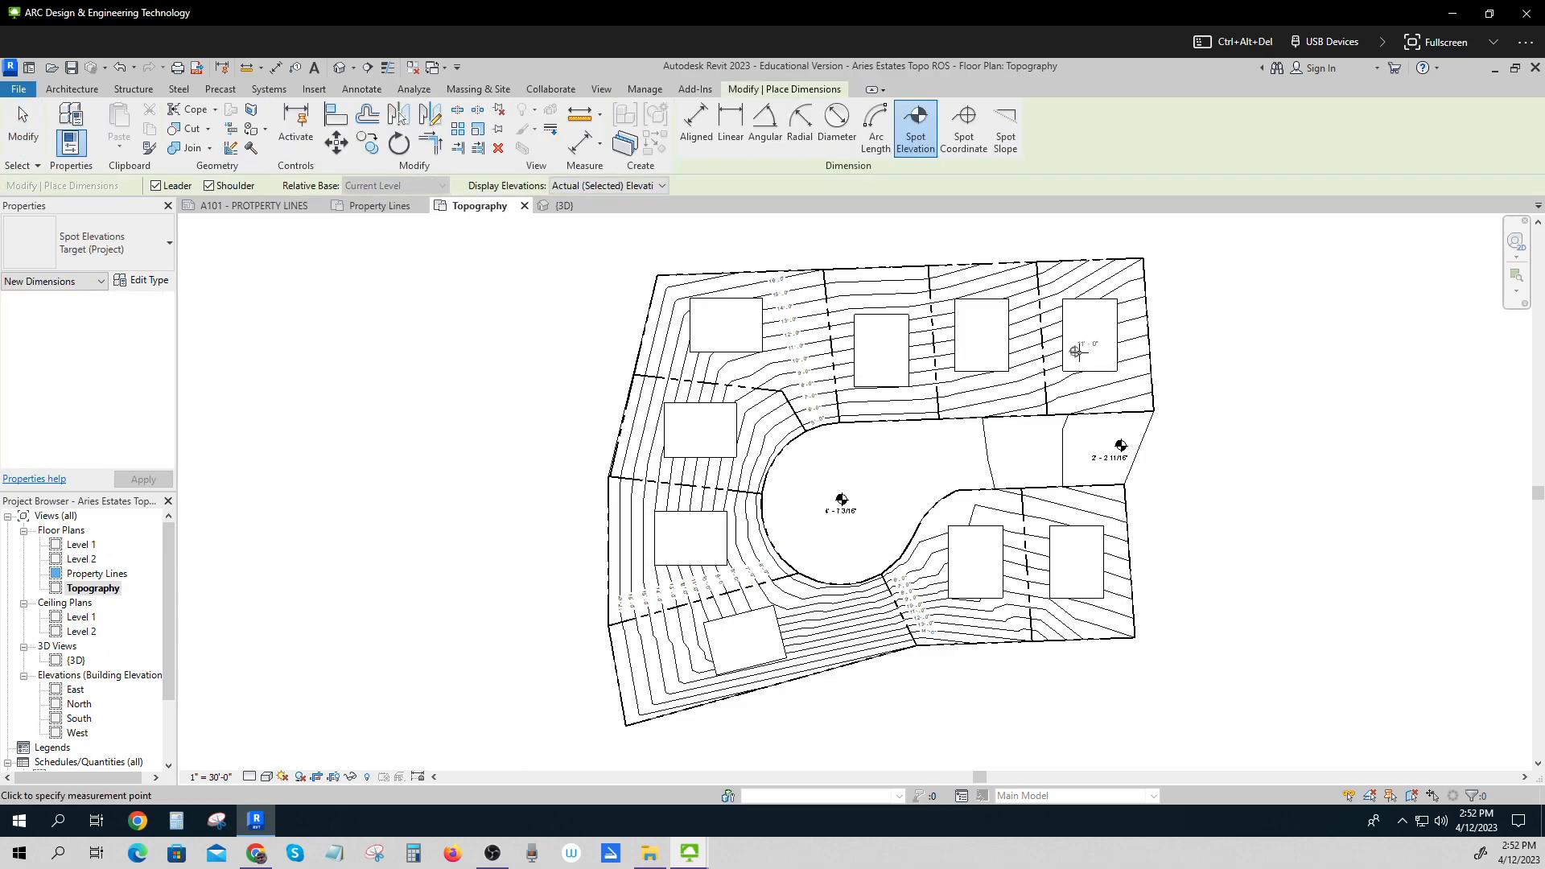
click(1085, 348)
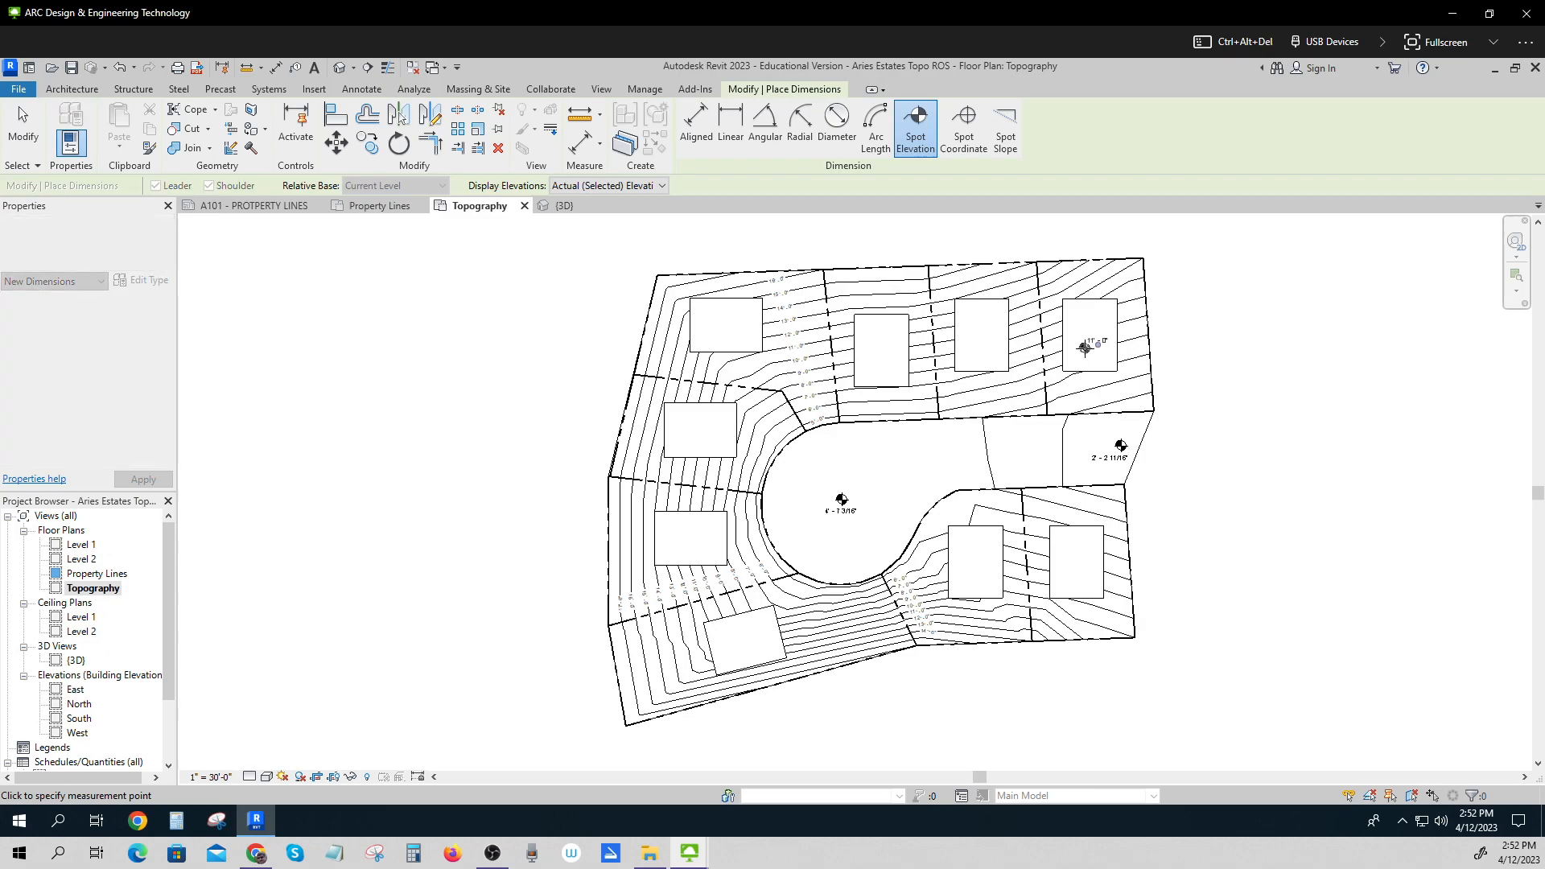
click(975, 348)
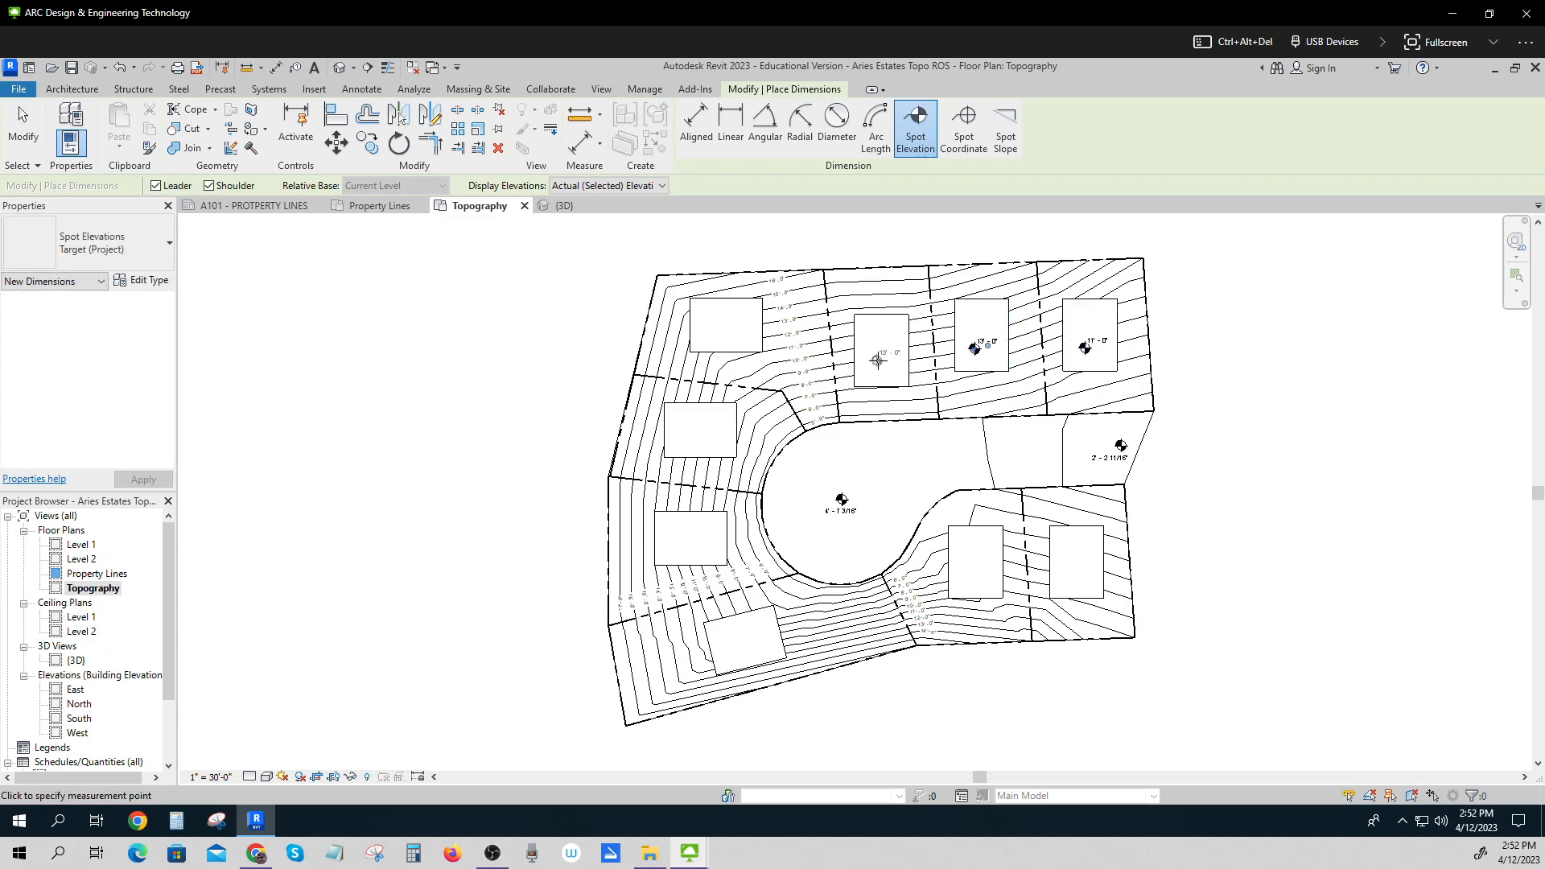
click(878, 359)
click(720, 326)
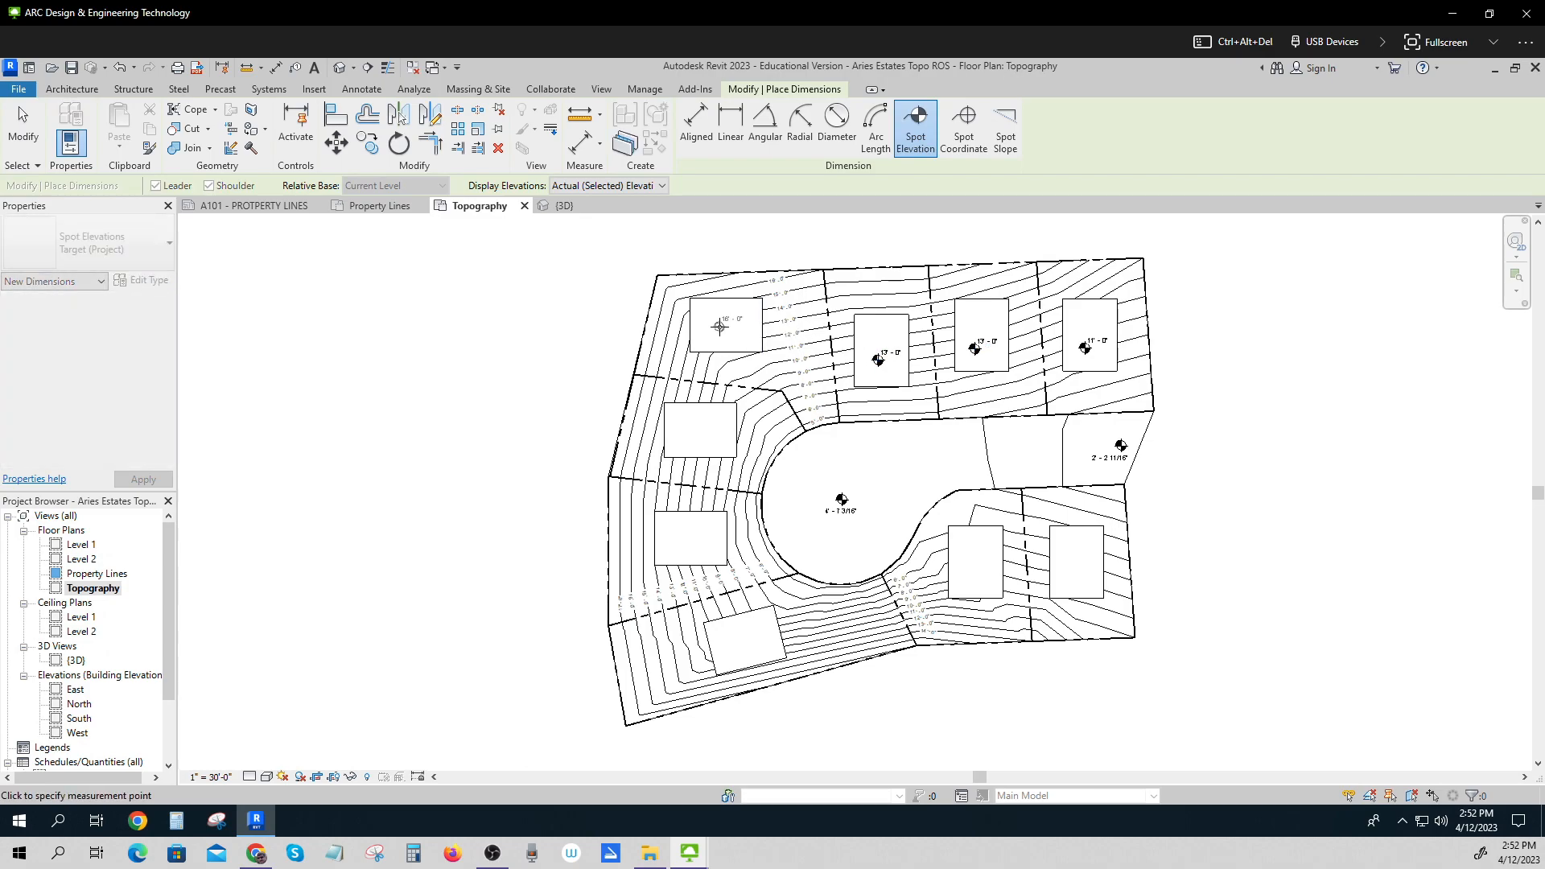
click(697, 429)
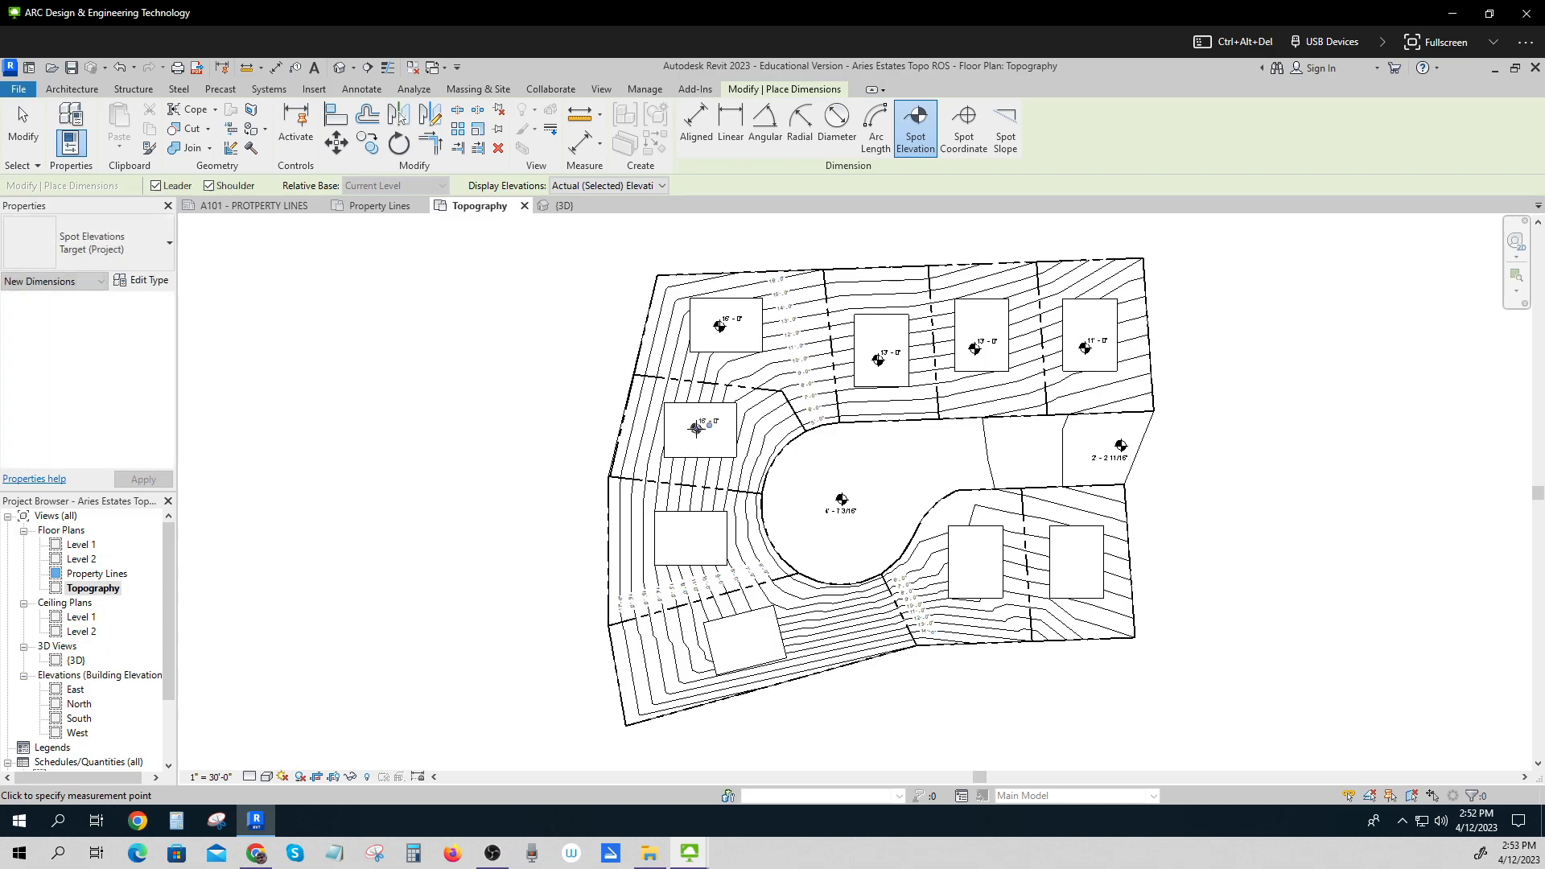
click(687, 541)
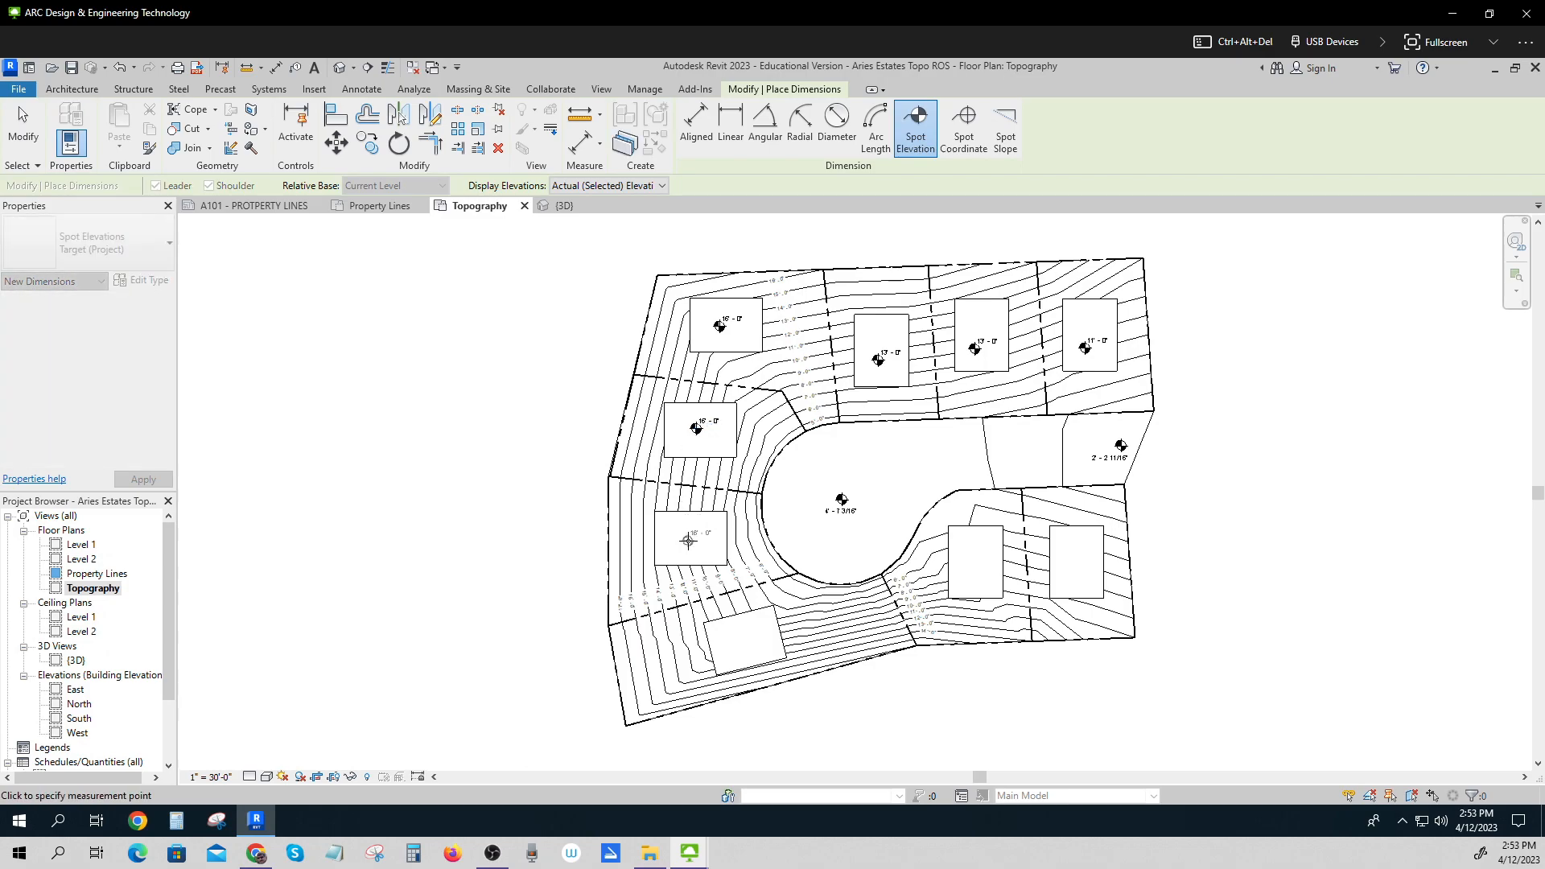
click(741, 641)
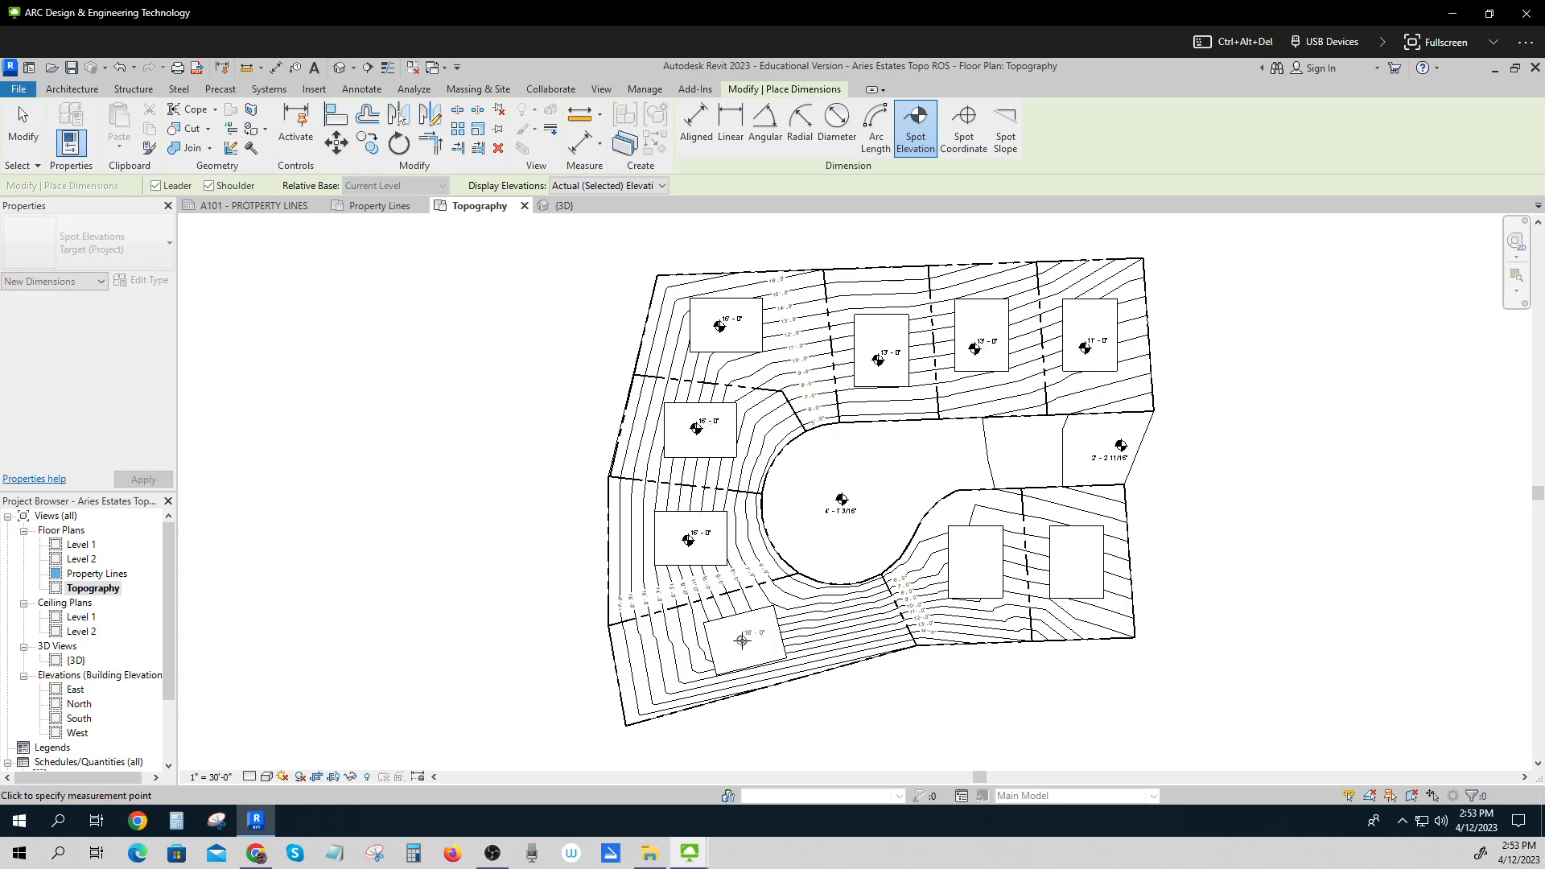
click(974, 567)
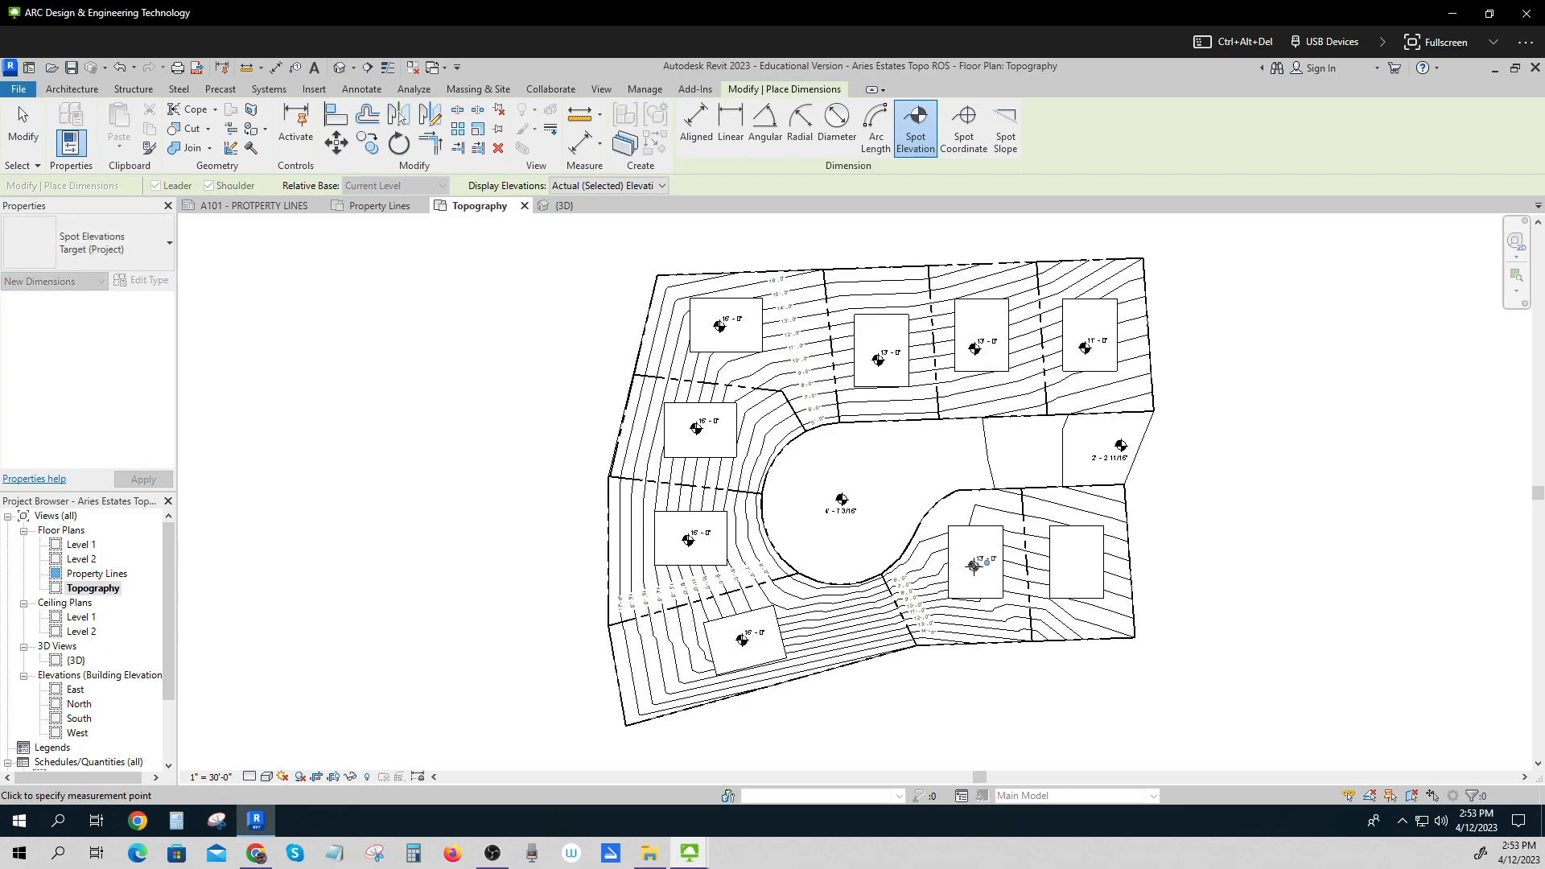
click(1072, 559)
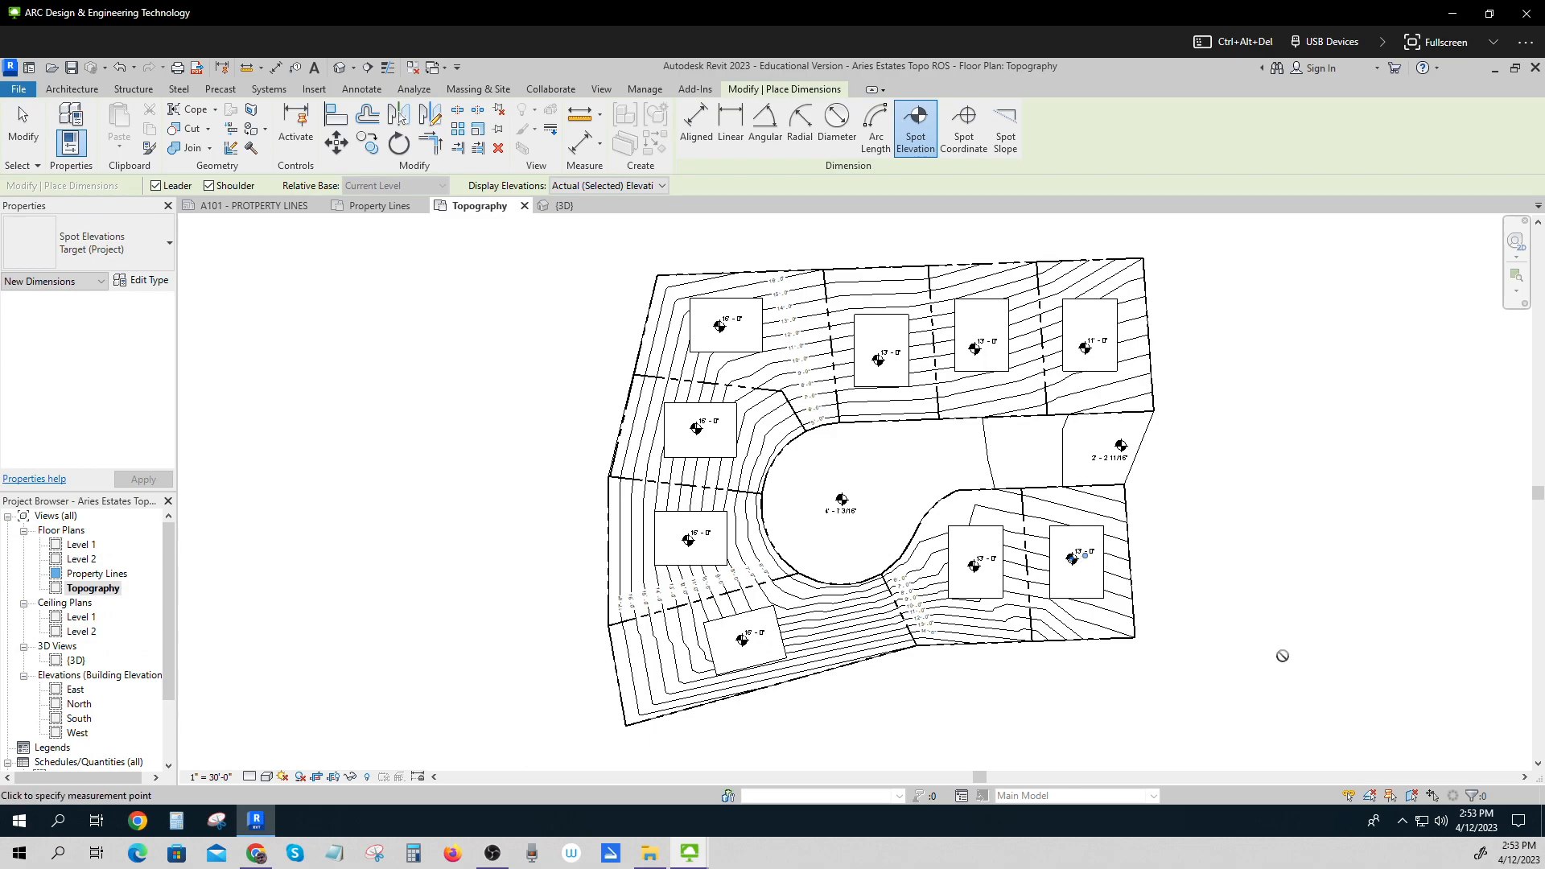
key(Escape)
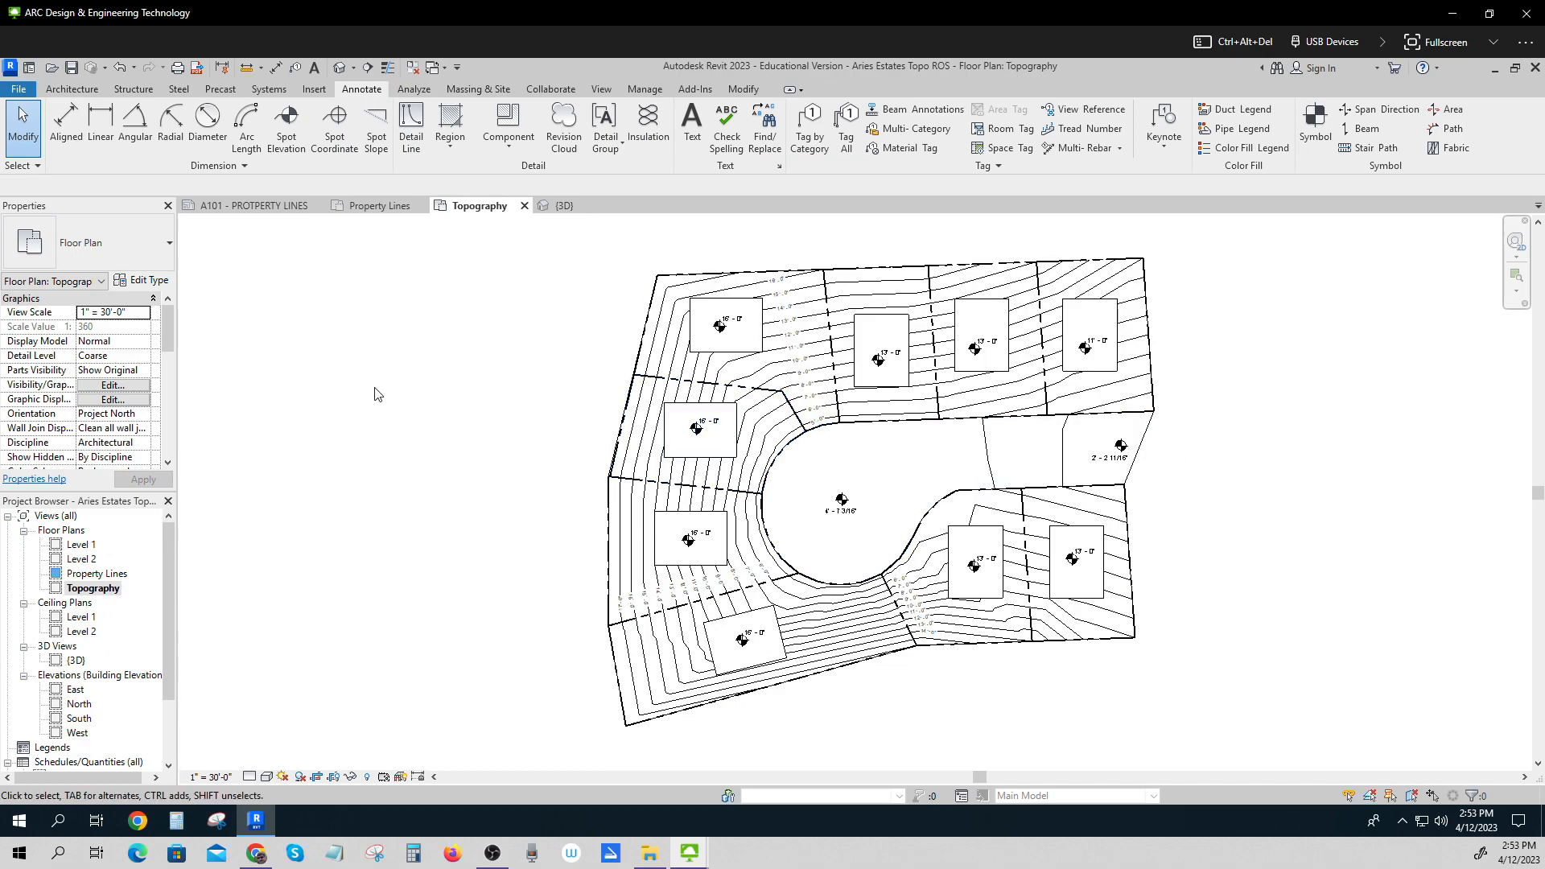
Dimension the width and depth of the north-east building pad with aligned dimensions.
click(66, 116)
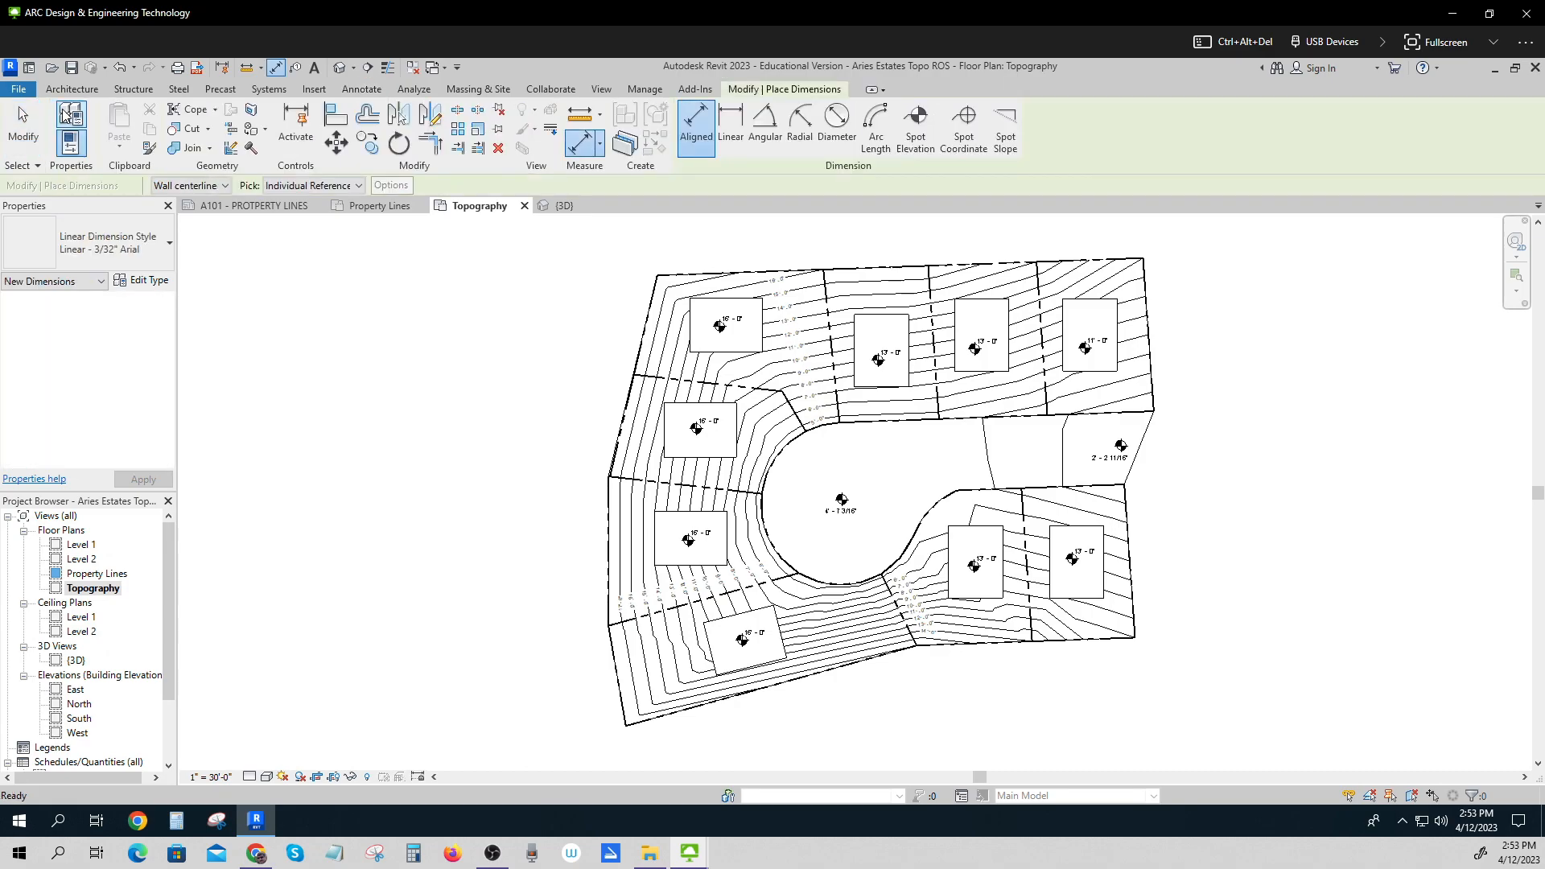
click(1101, 300)
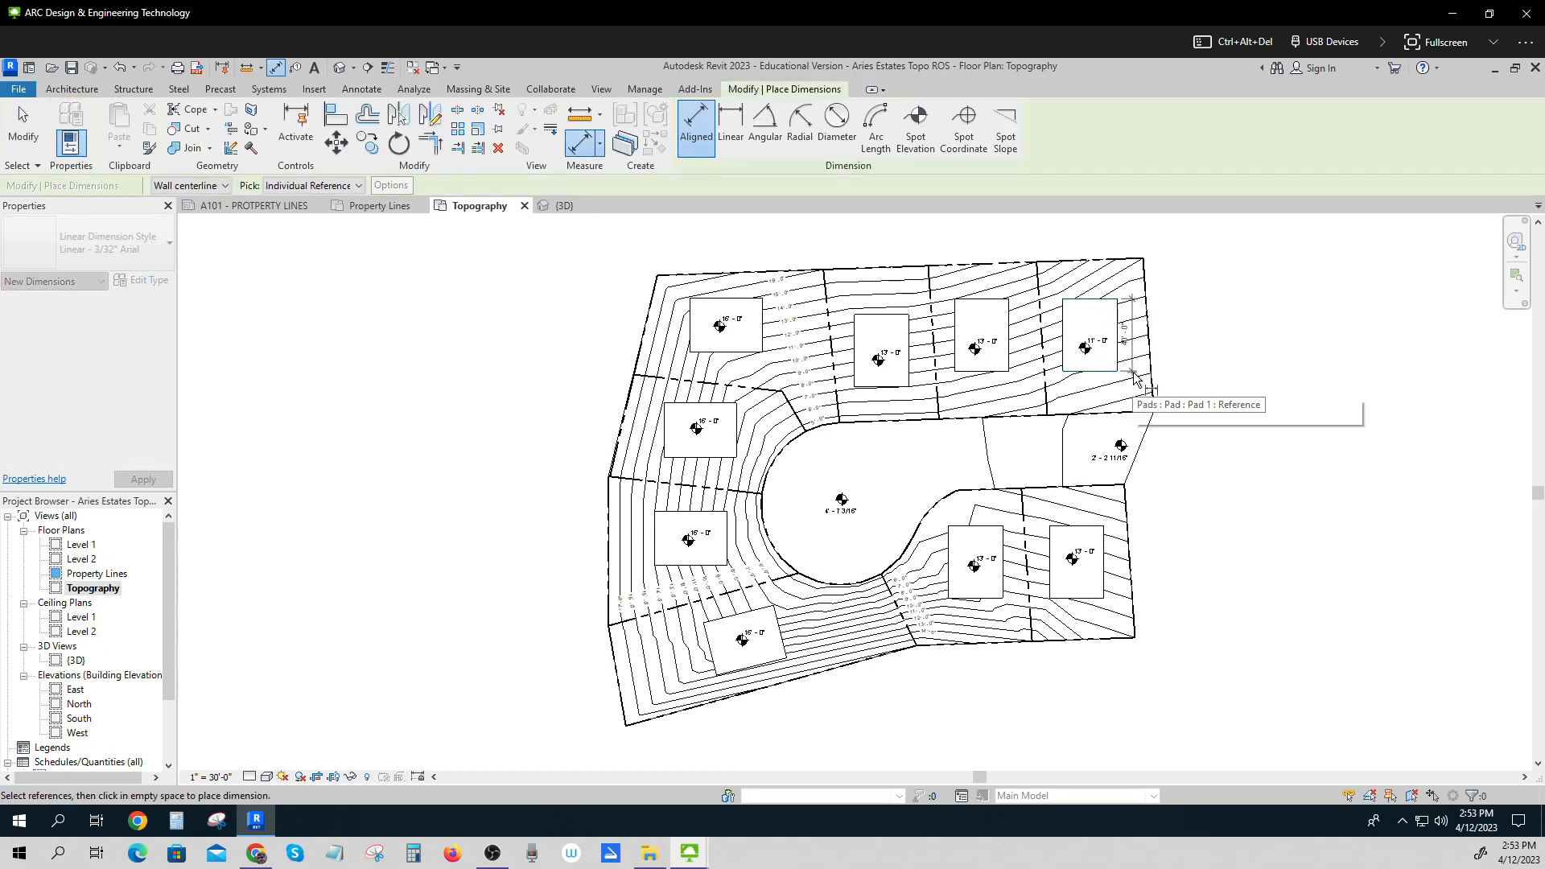
click(1136, 376)
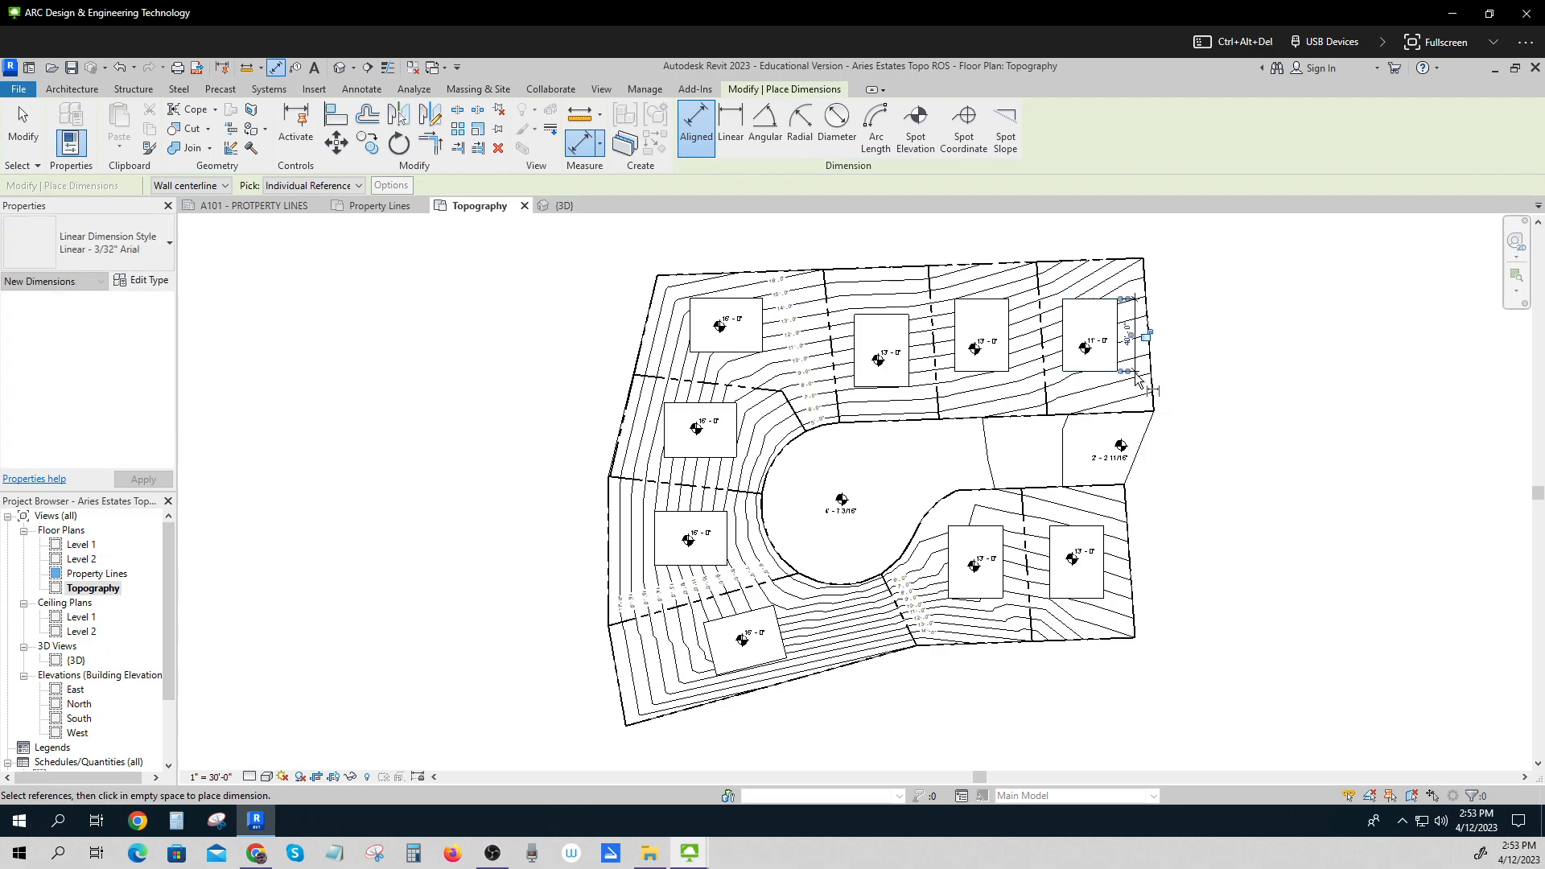
click(1117, 316)
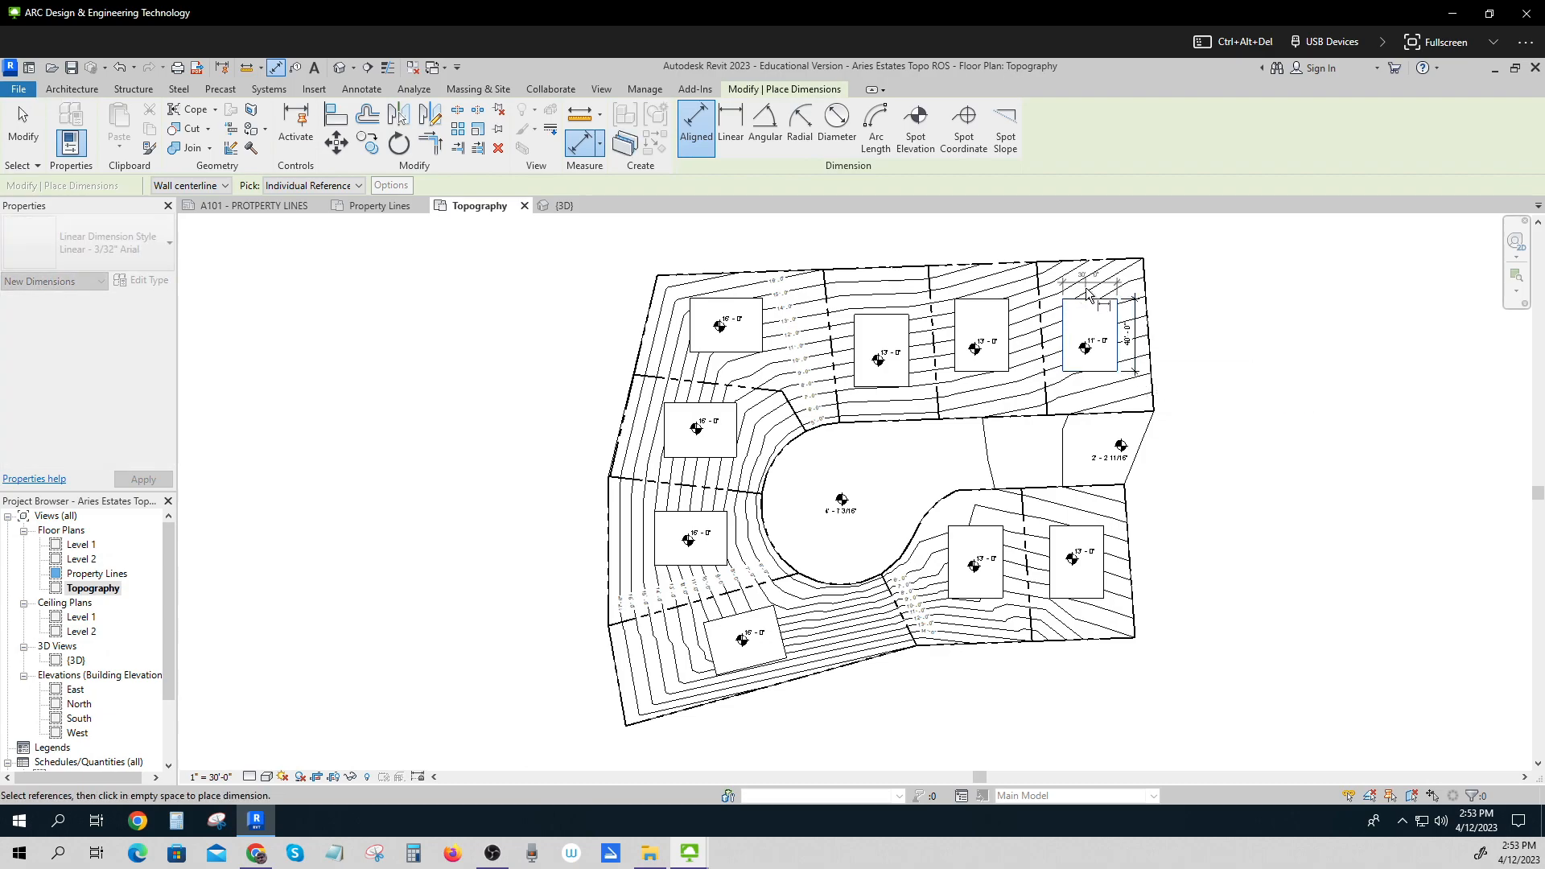
click(1089, 294)
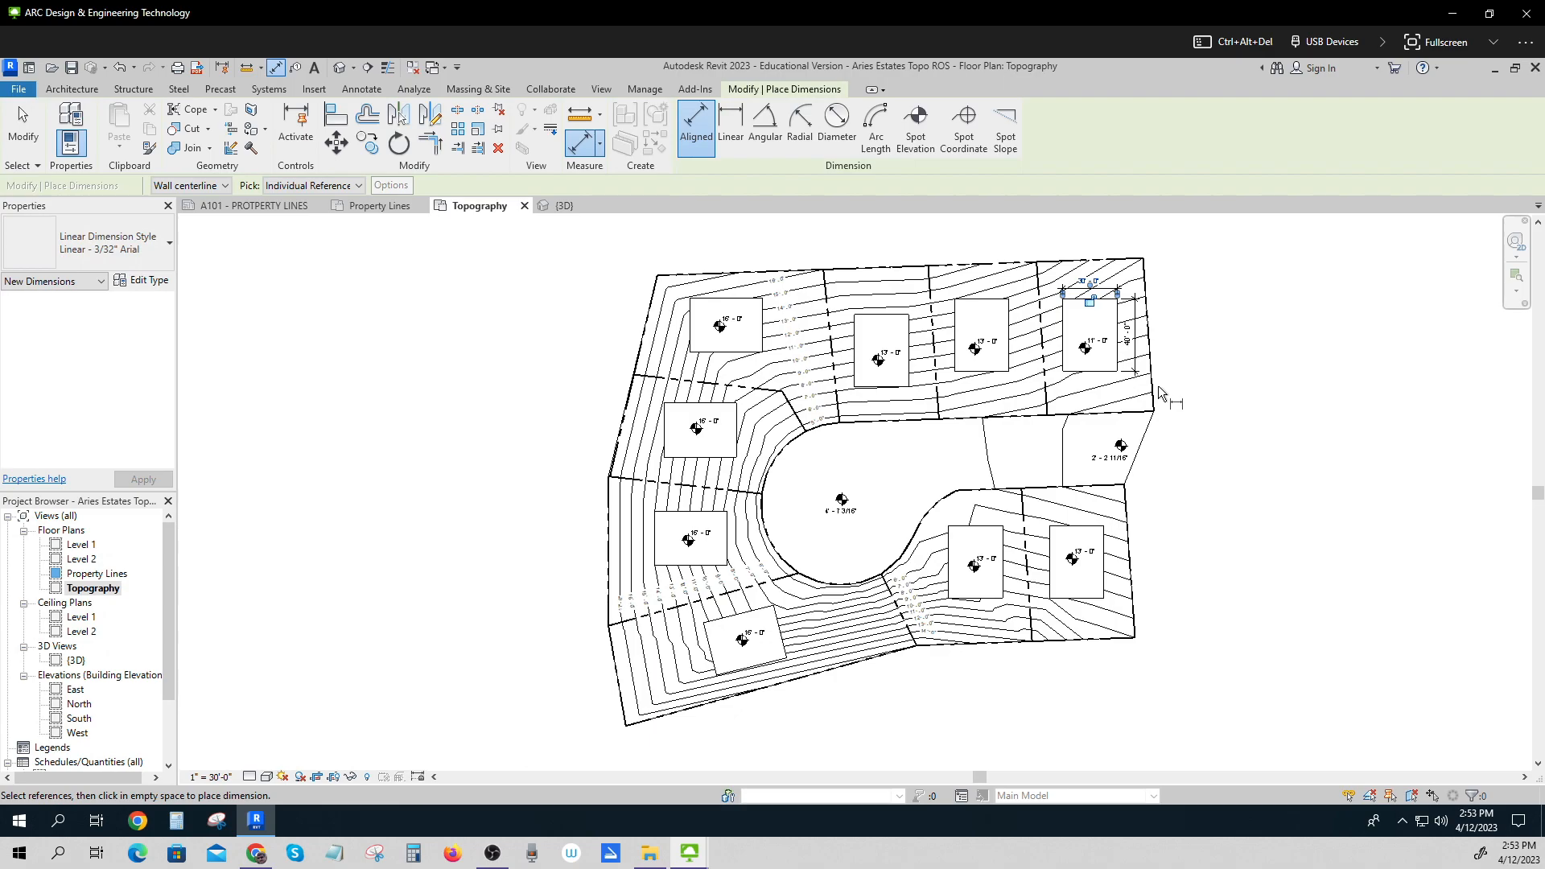
key(Escape)
key(Escape)
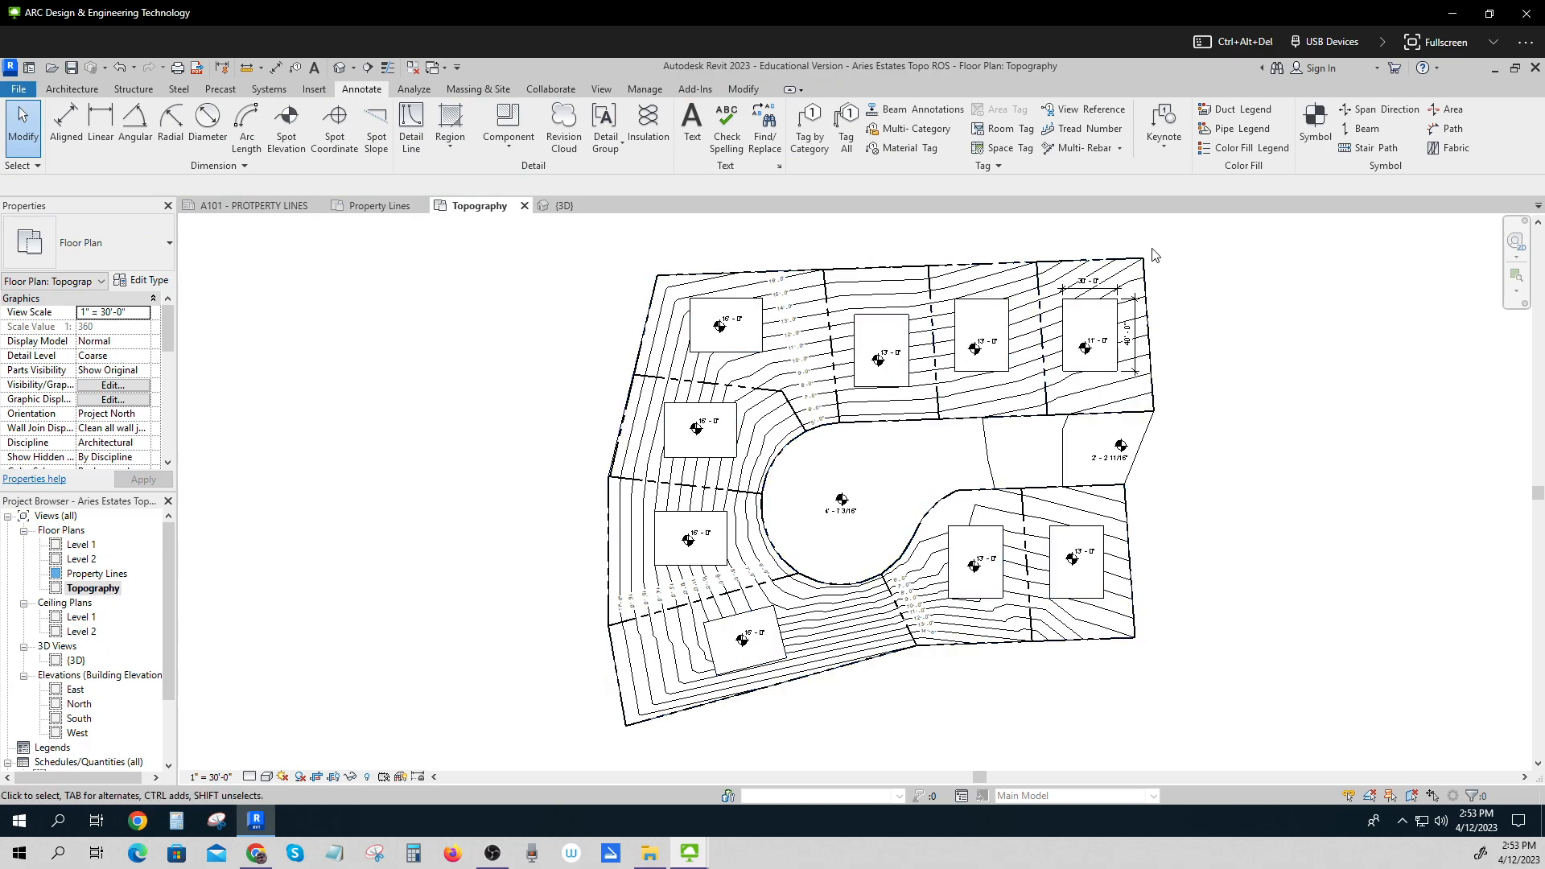
Place spot elevations at the lot corners along the northern property boundary, from the east corner to the west corner.
click(281, 125)
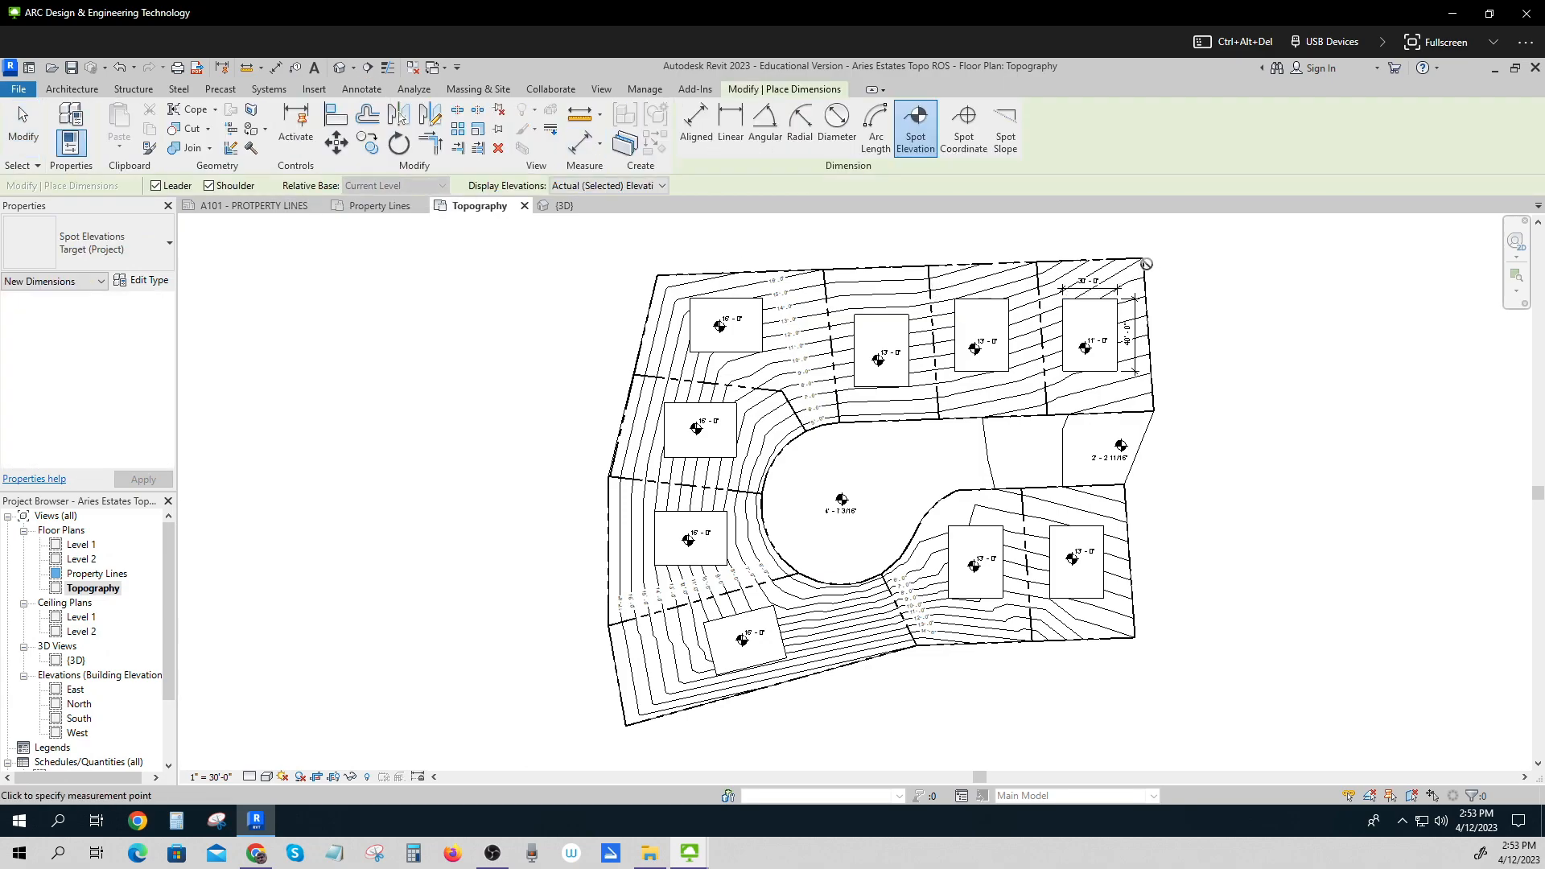
scroll(1146, 263, up, 7)
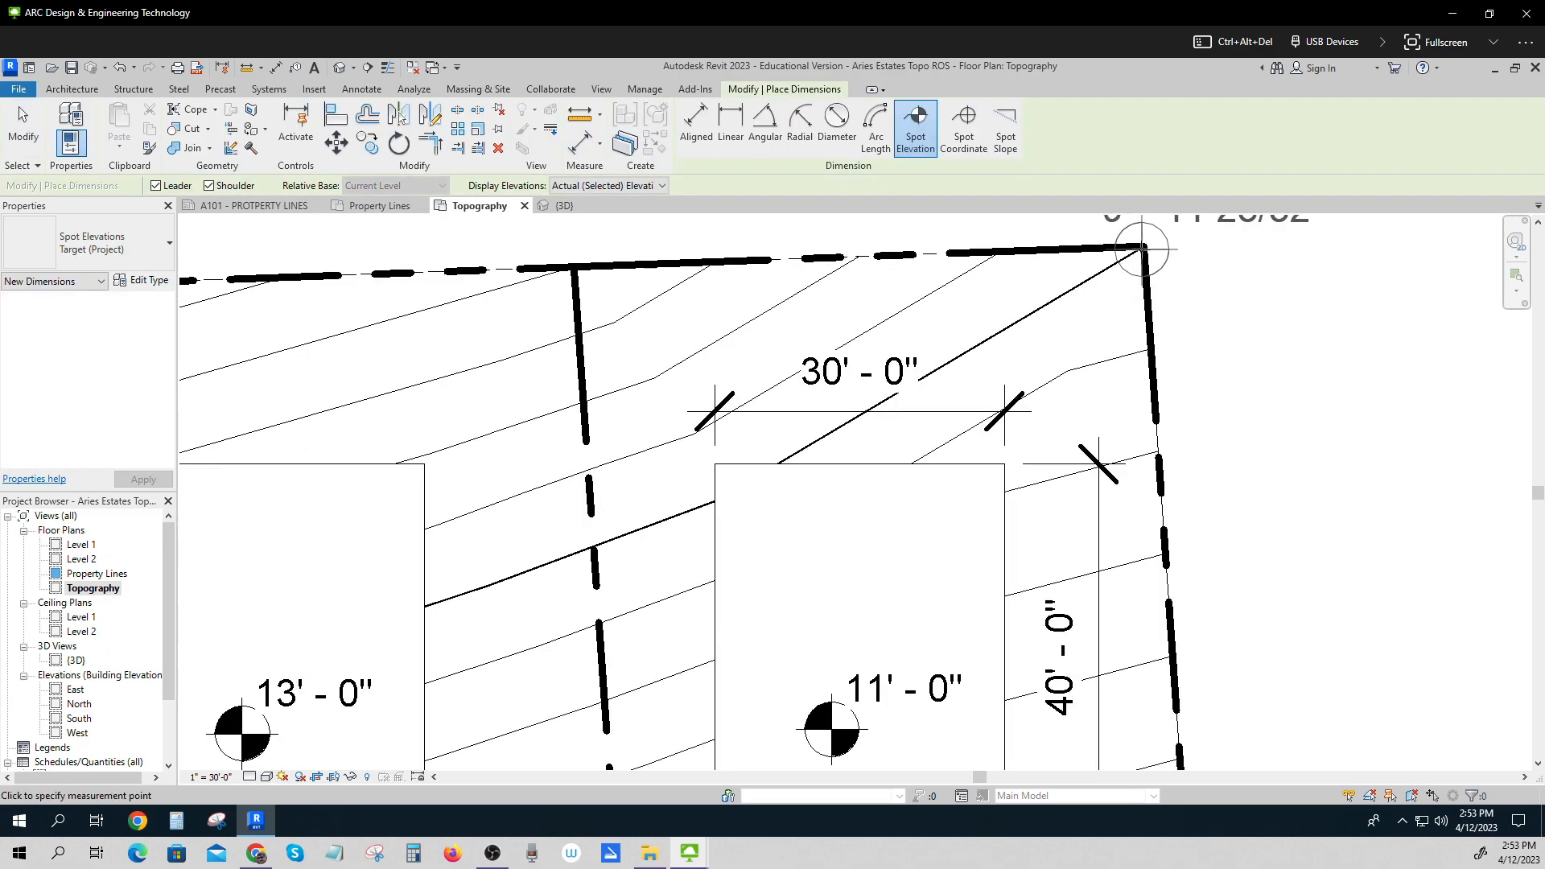
scroll(1143, 249, down, 1)
middle_drag(1148, 259, 1106, 436)
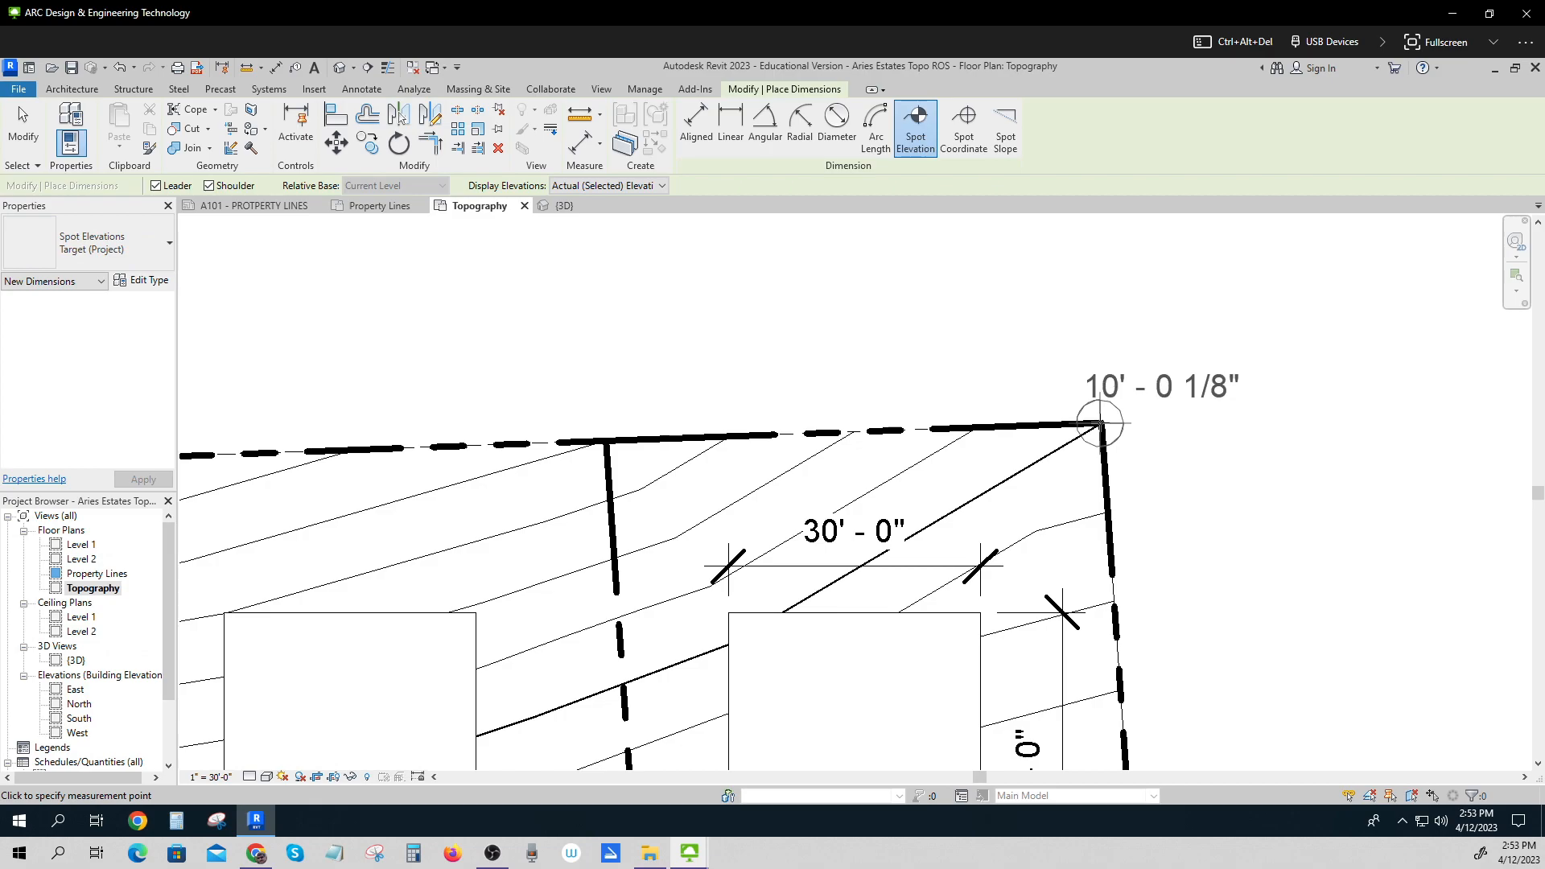
click(1100, 424)
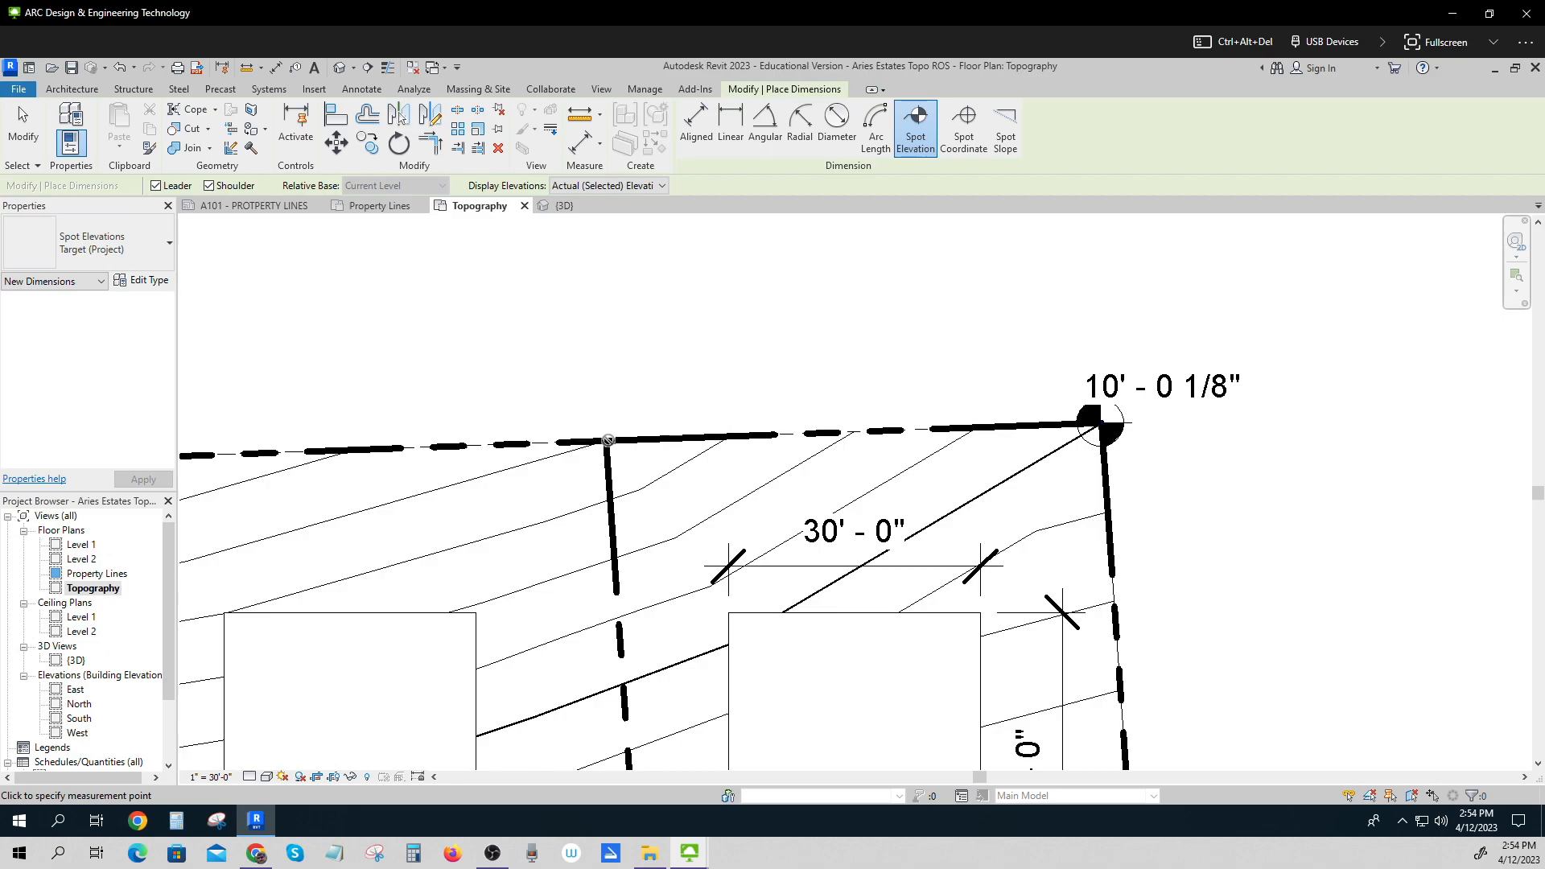
click(609, 440)
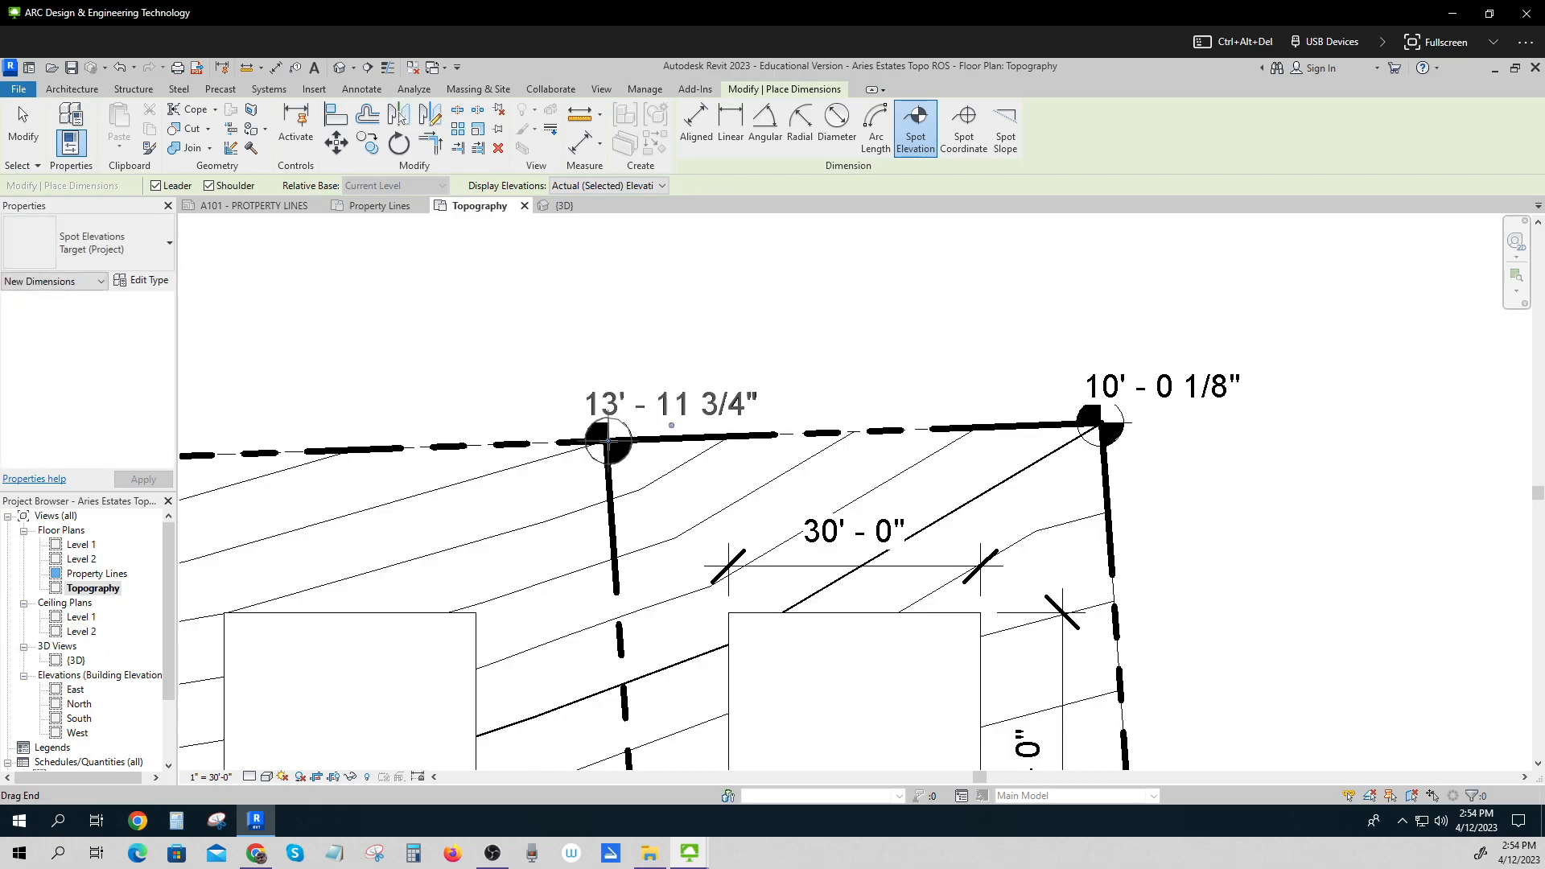
scroll(608, 440, down, 4)
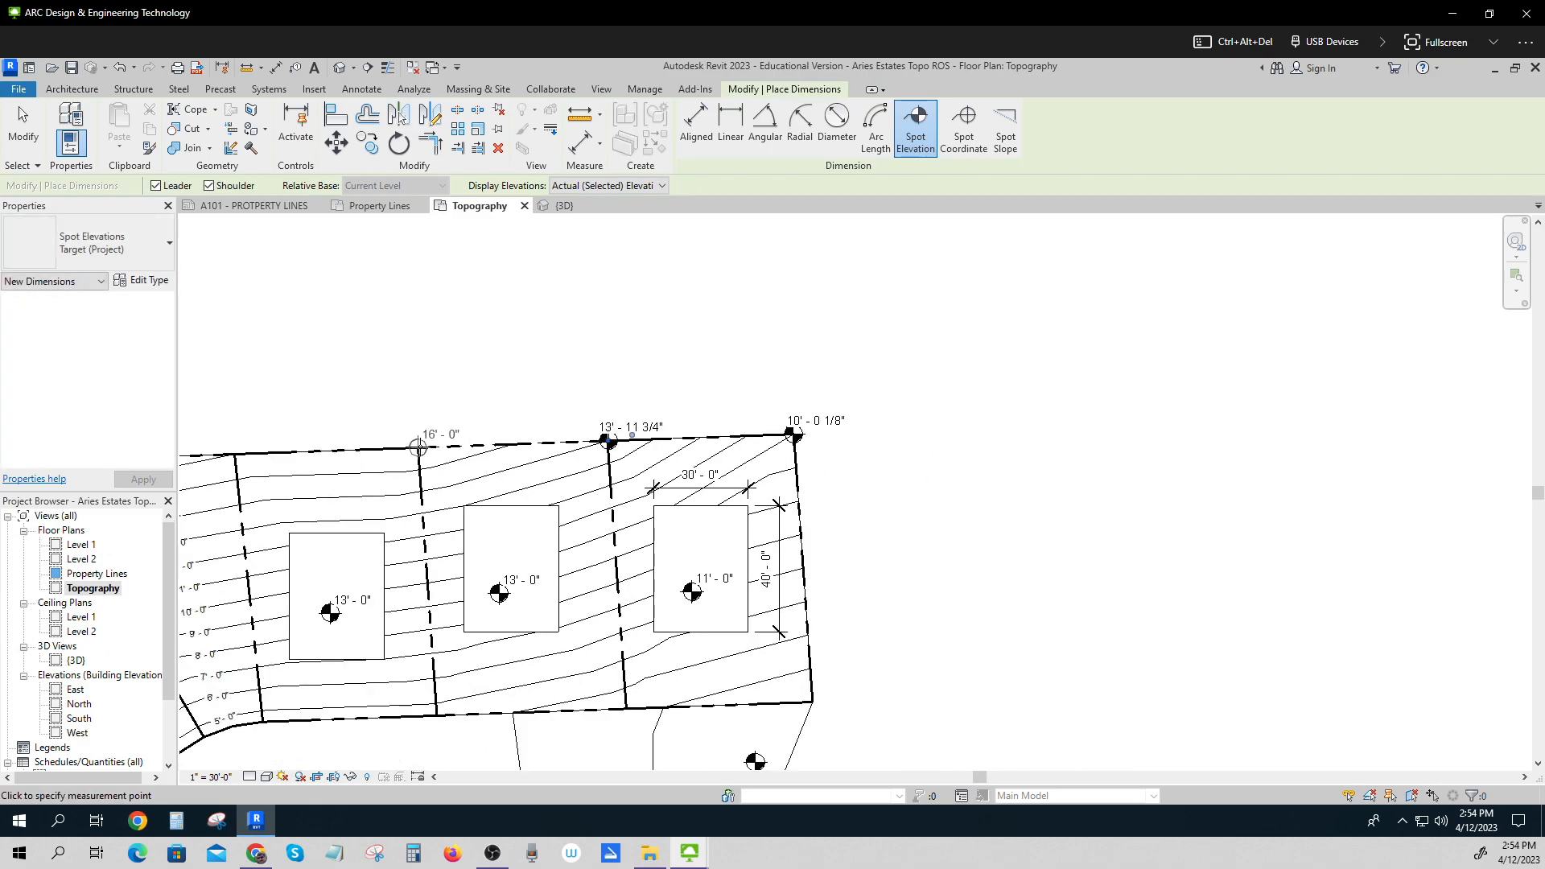
click(418, 447)
click(234, 454)
middle_drag(452, 438, 803, 387)
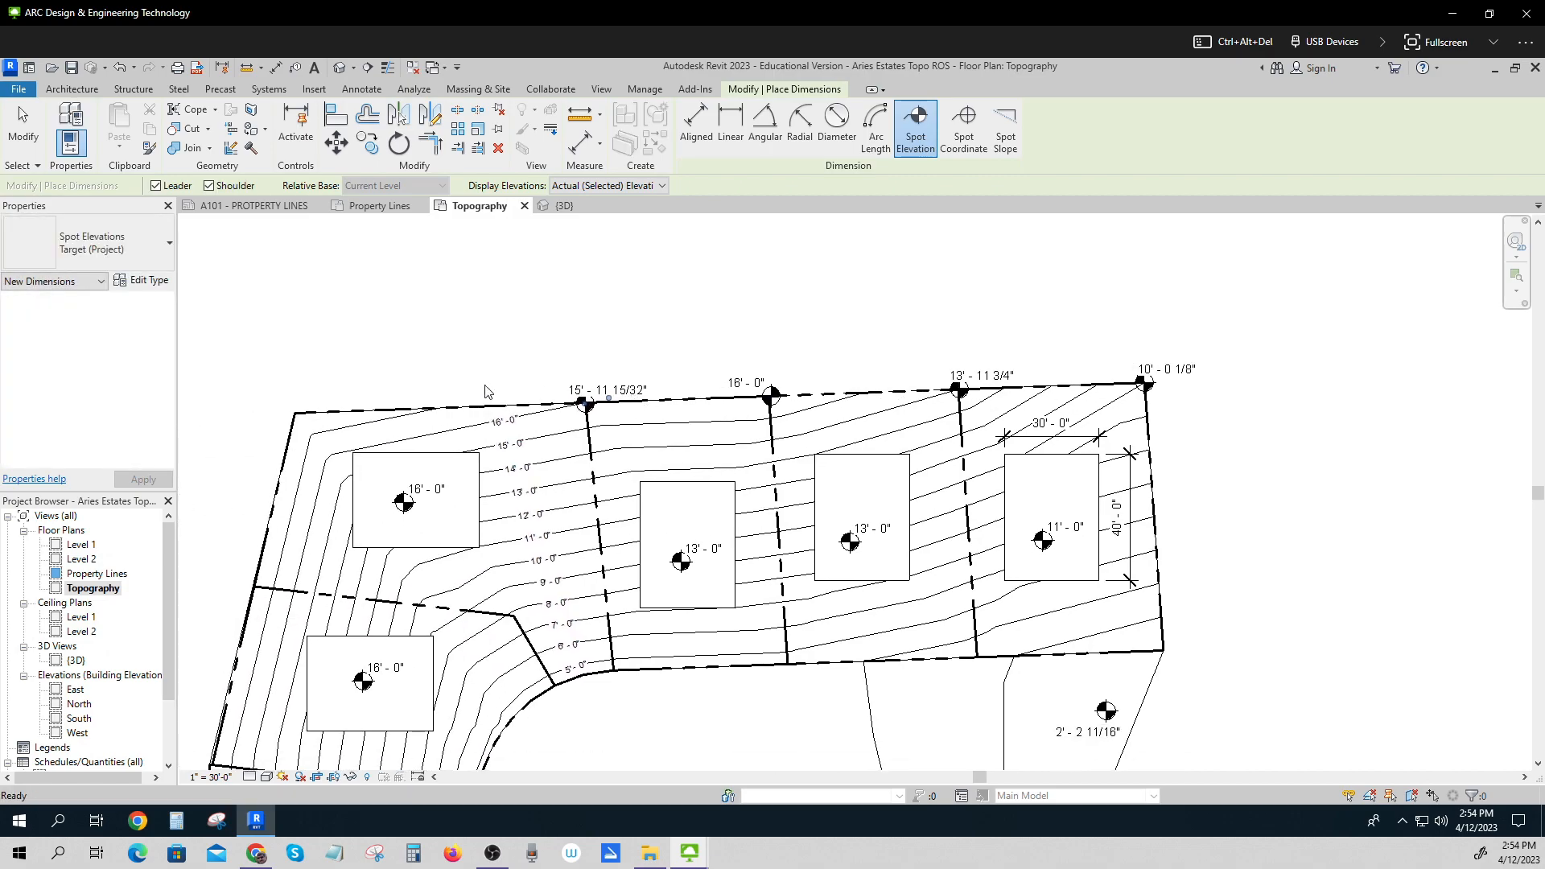
click(295, 412)
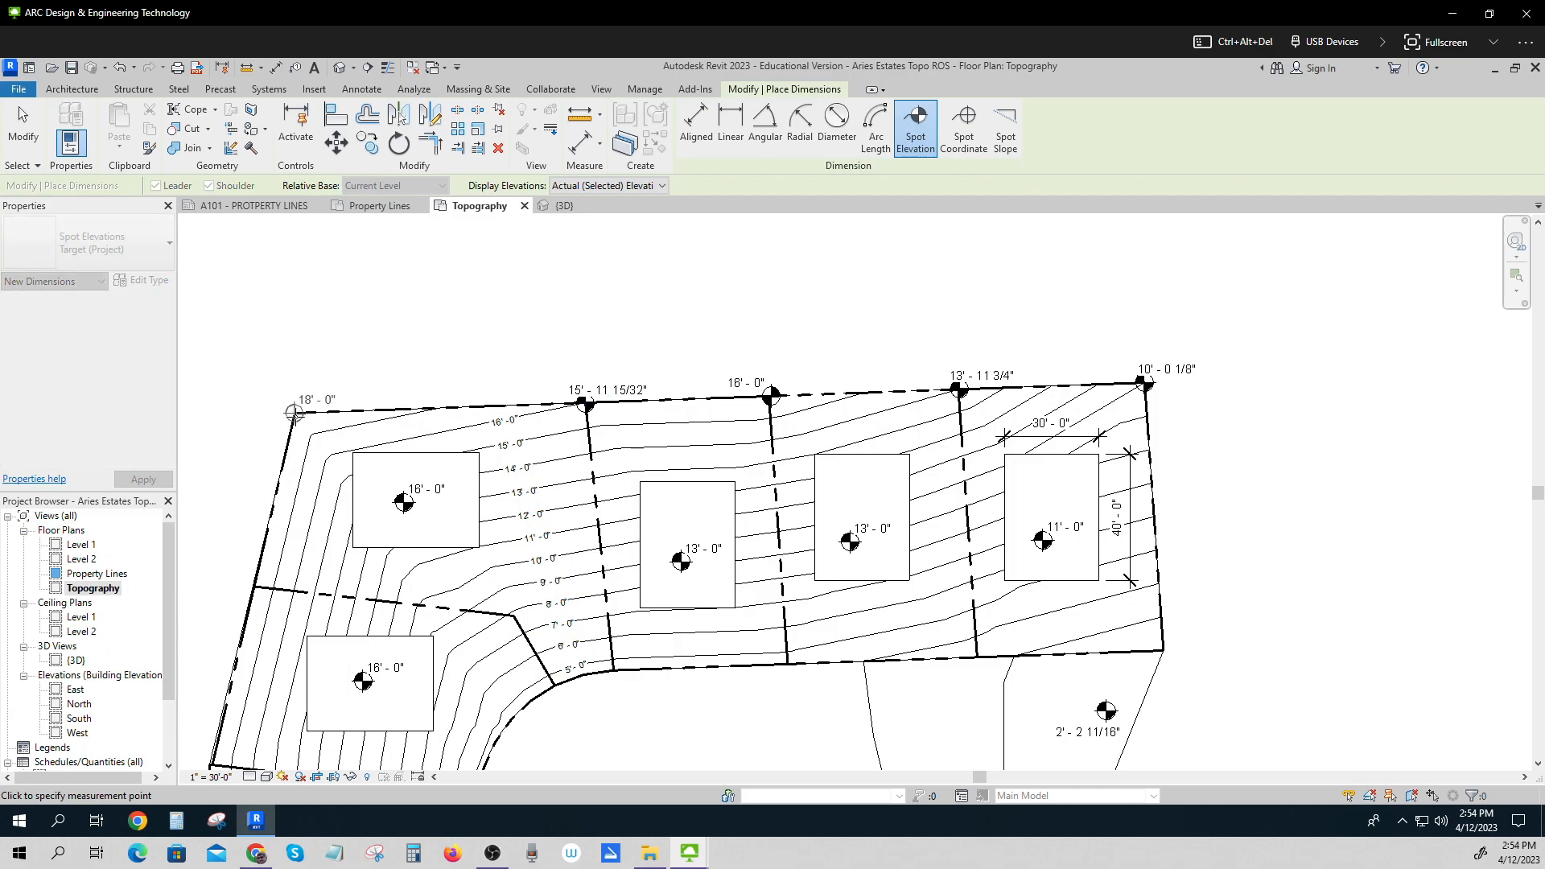
click(295, 412)
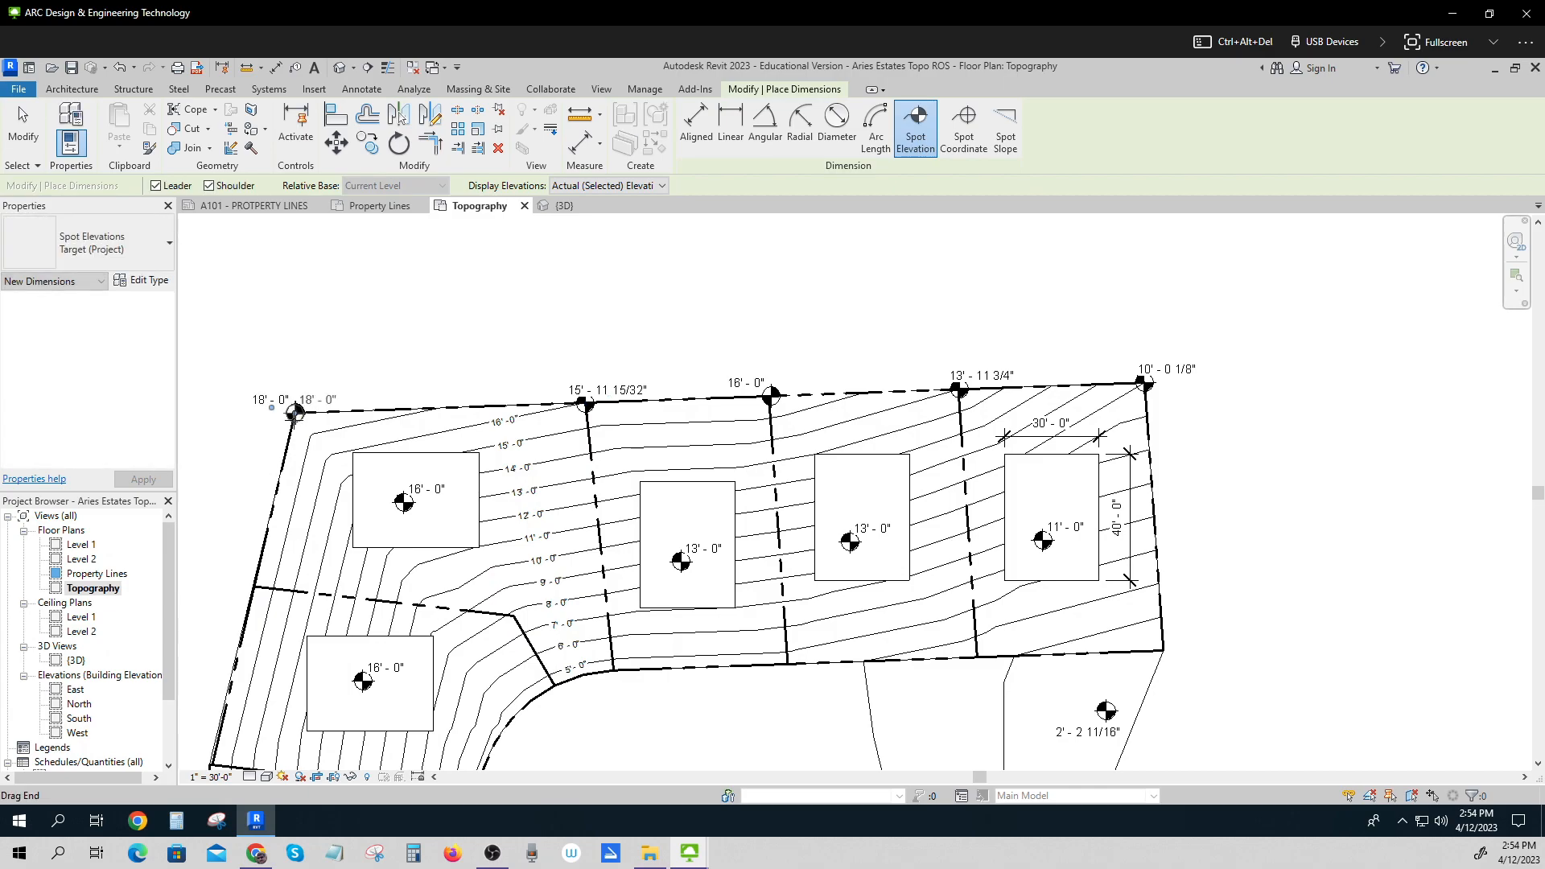
Place spot elevations at the remaining lot corners along the western, southern and eastern property boundaries.
click(252, 588)
click(252, 587)
middle_drag(290, 648, 405, 392)
click(323, 509)
click(322, 509)
middle_drag(315, 738, 322, 548)
click(327, 563)
click(327, 564)
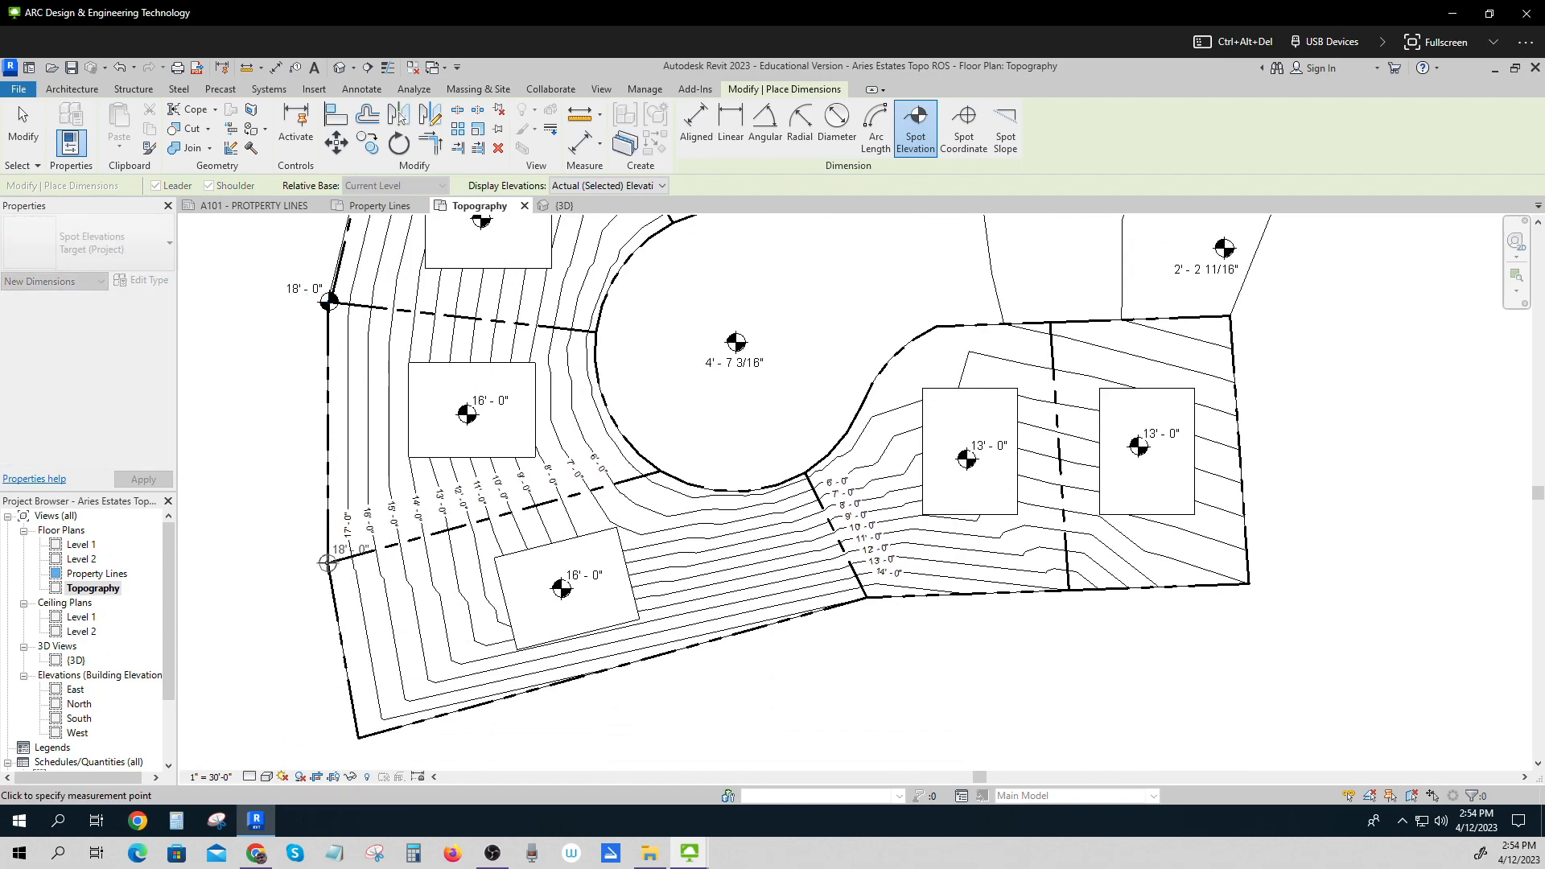
click(358, 738)
click(358, 738)
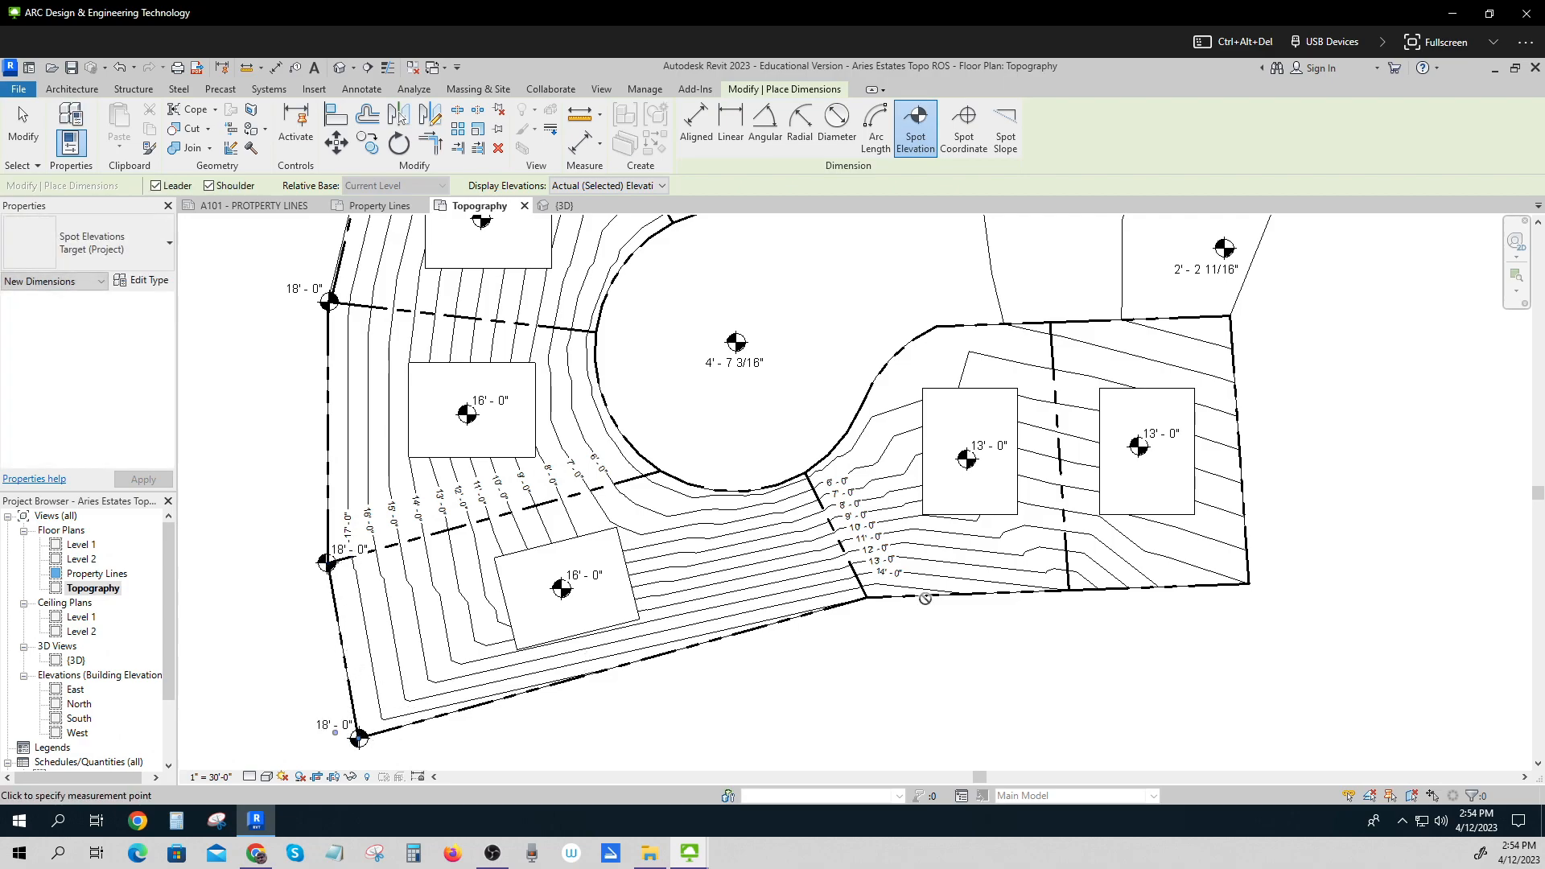
click(866, 597)
click(866, 597)
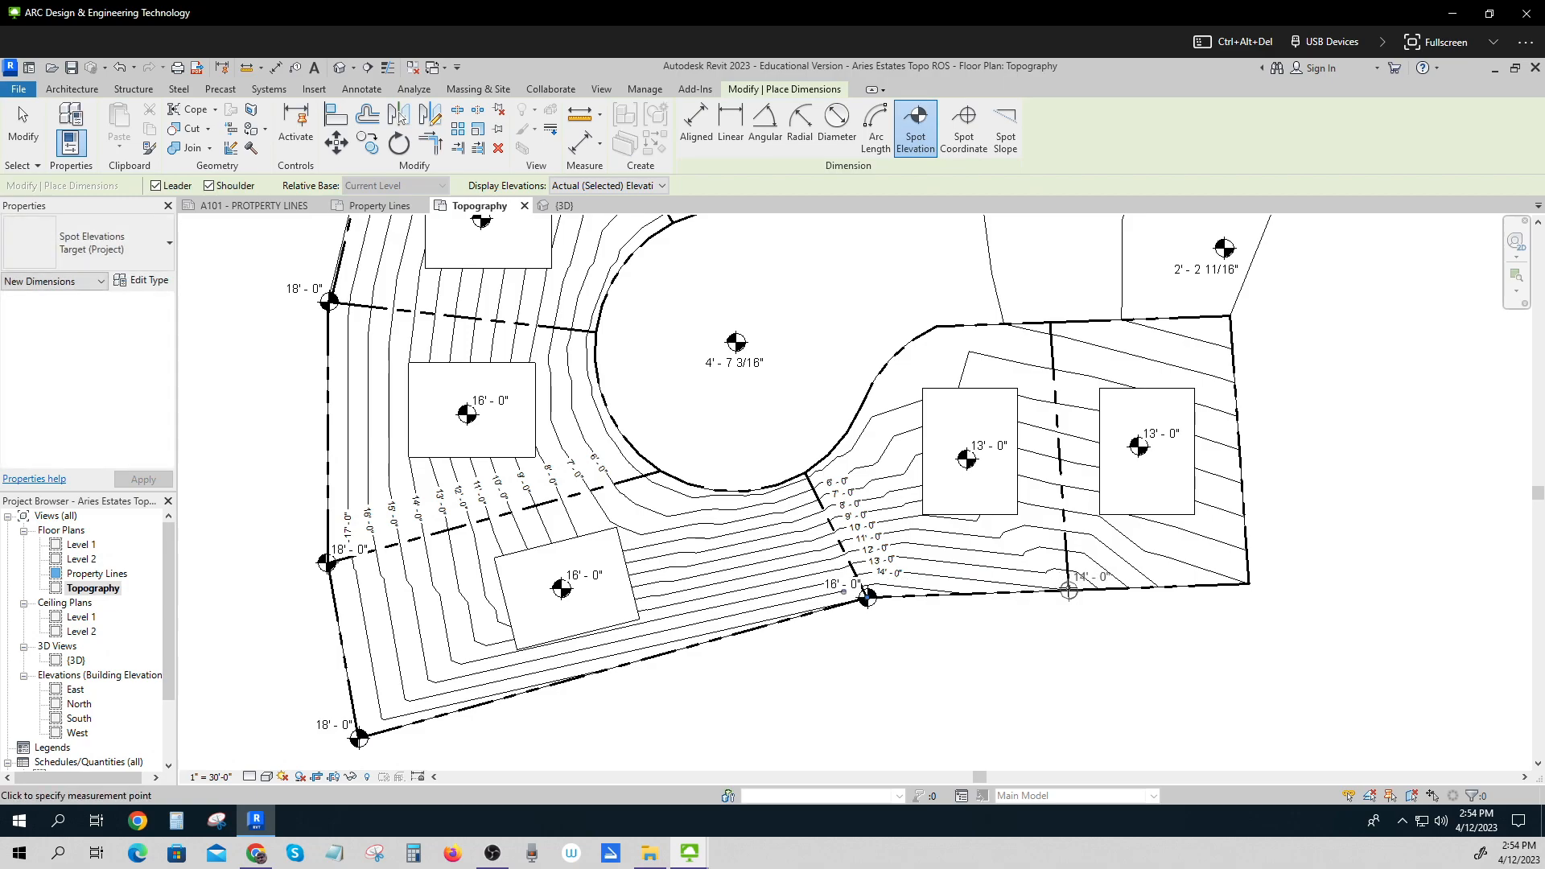
click(1069, 590)
click(1068, 590)
click(1248, 585)
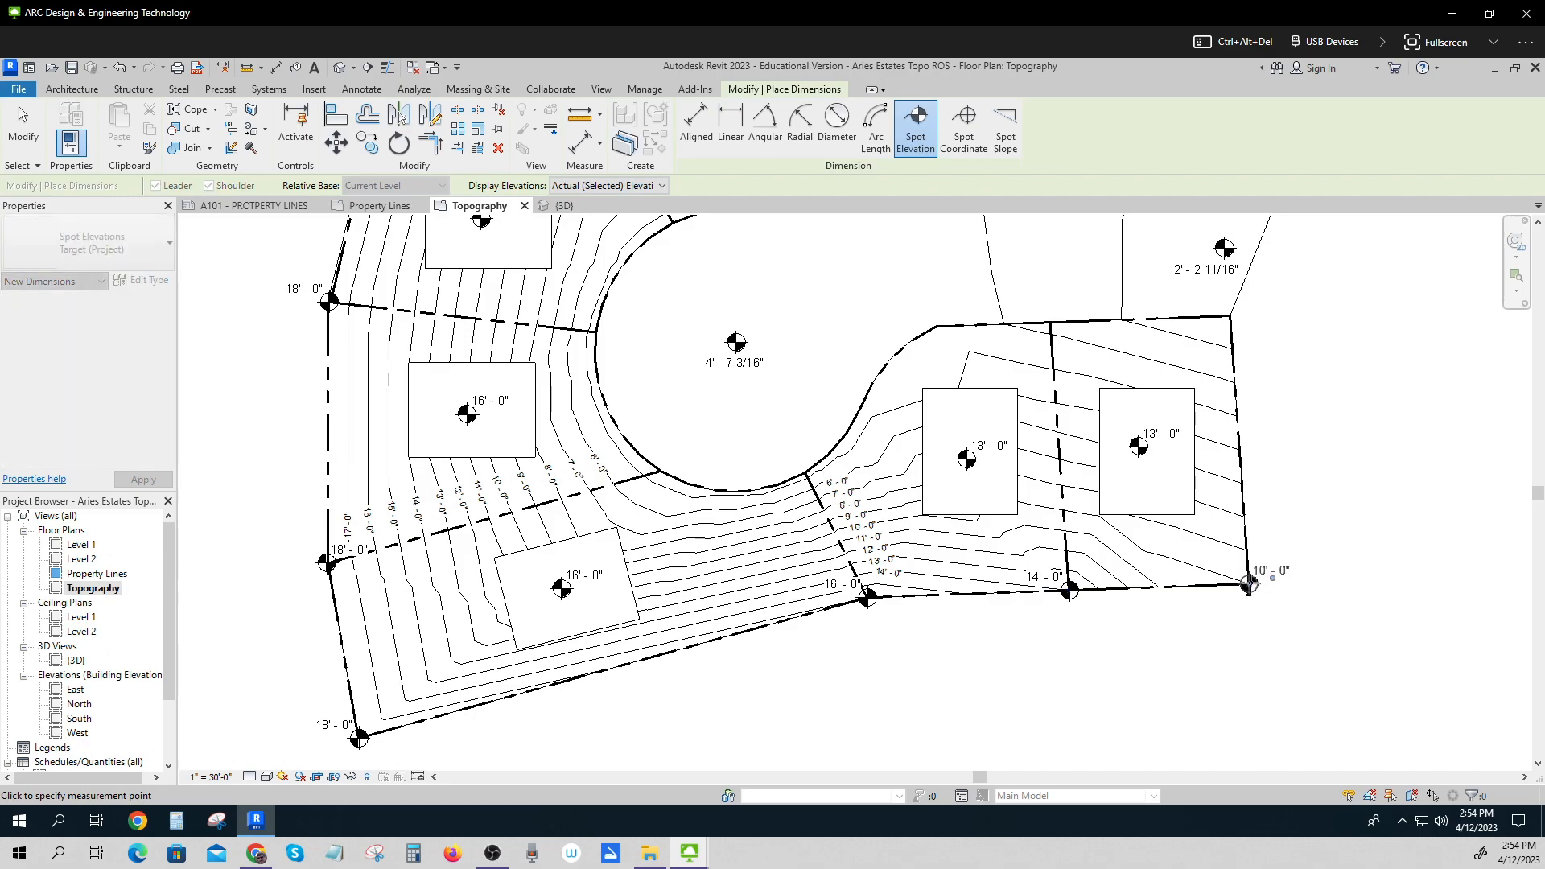
click(1230, 315)
click(1229, 315)
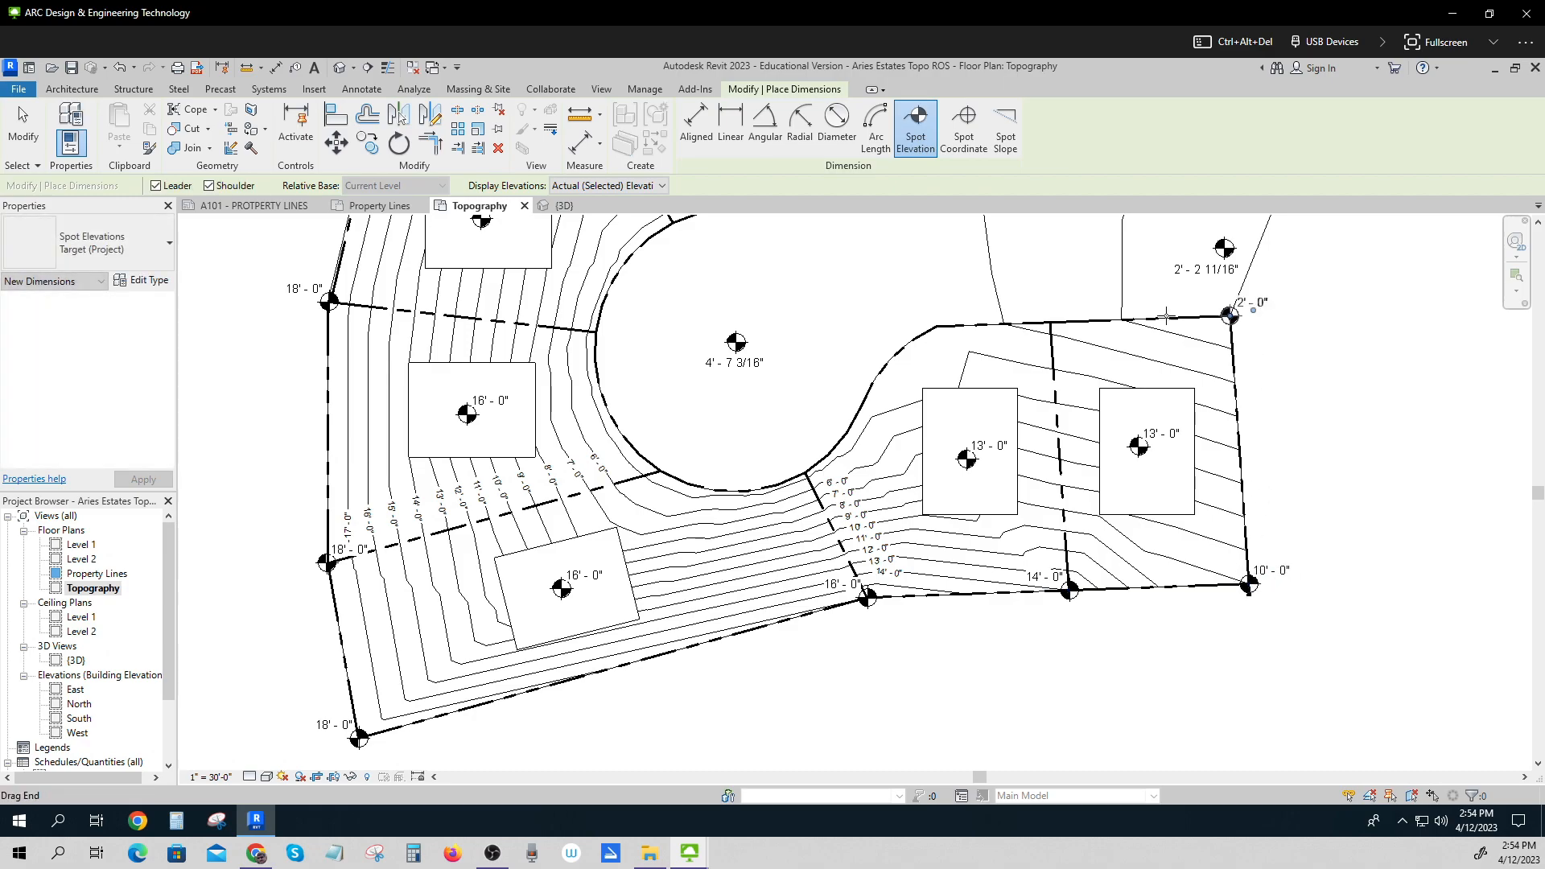
Place spot elevations at the lot corners along the curved cul-de-sac edge, from the east side around to the west.
click(1050, 322)
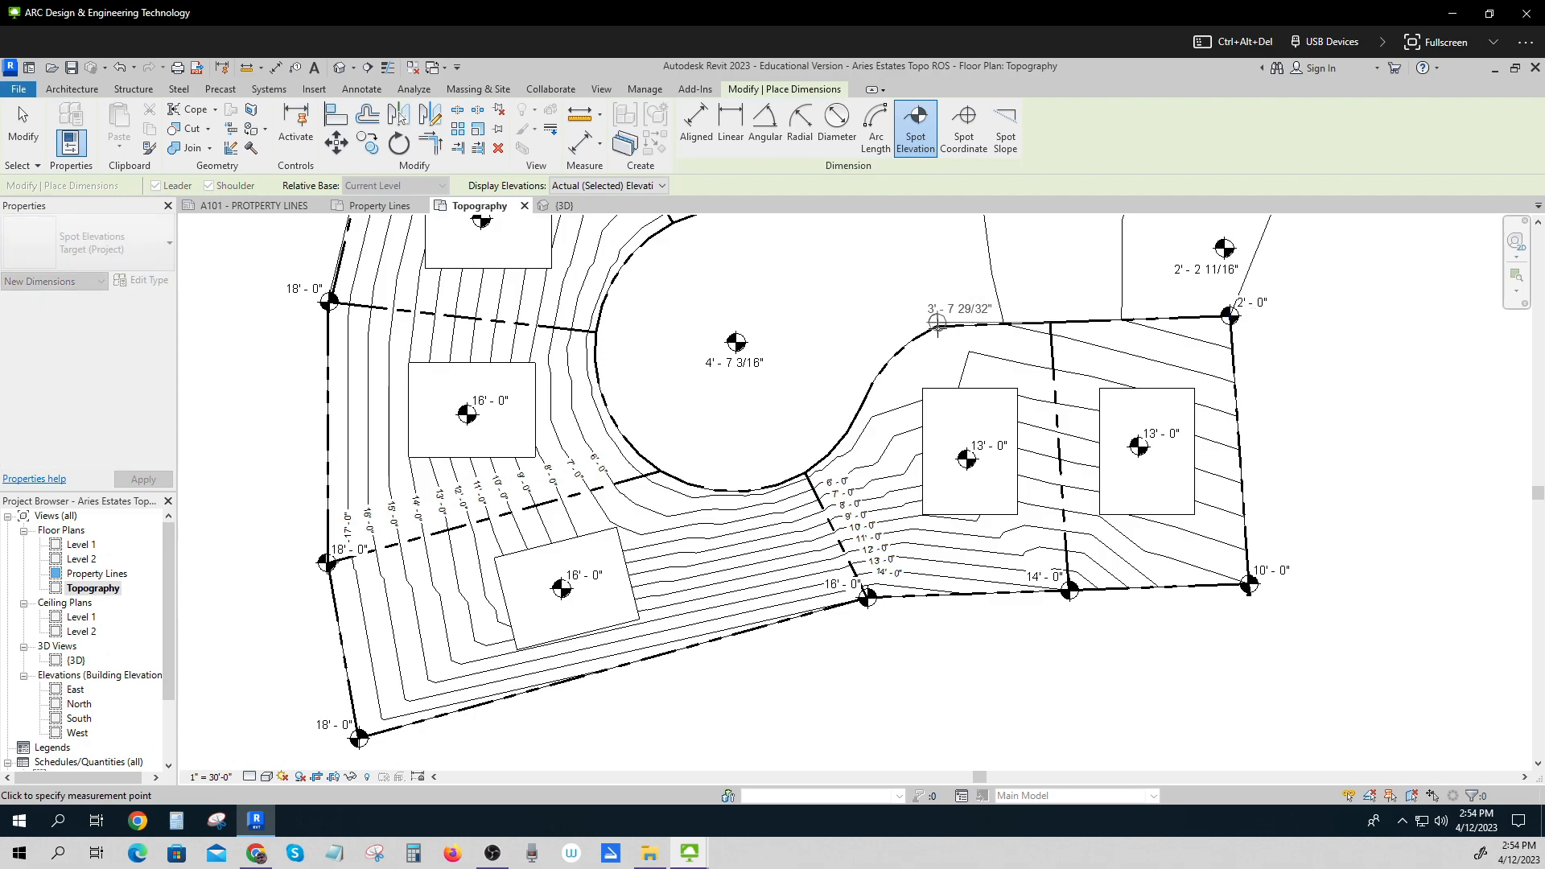
scroll(937, 324, up, 5)
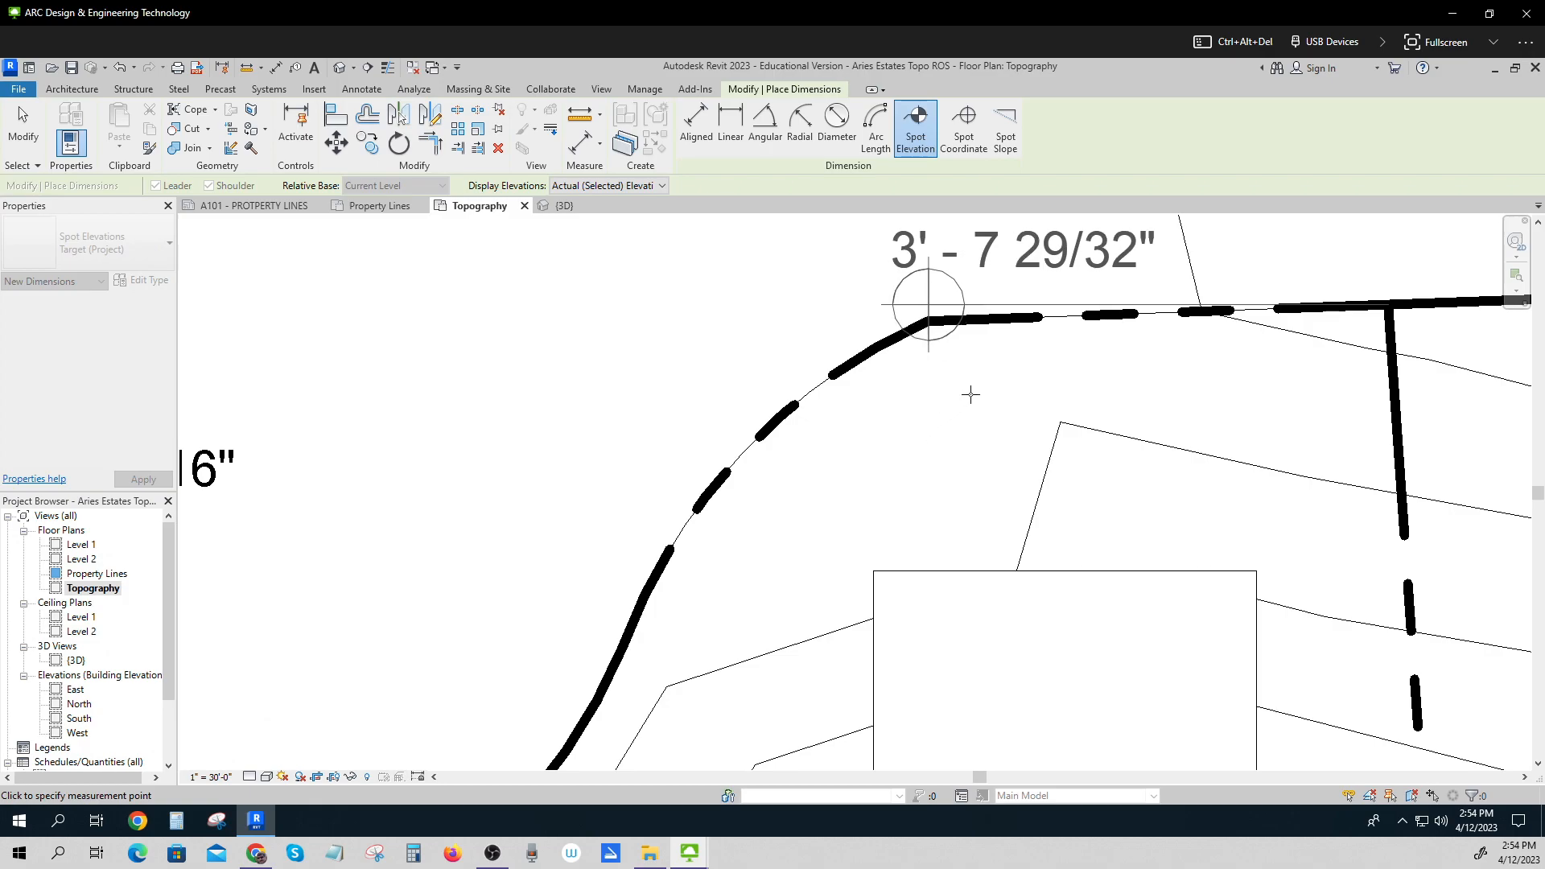
scroll(971, 395, down, 5)
scroll(973, 378, up, 1)
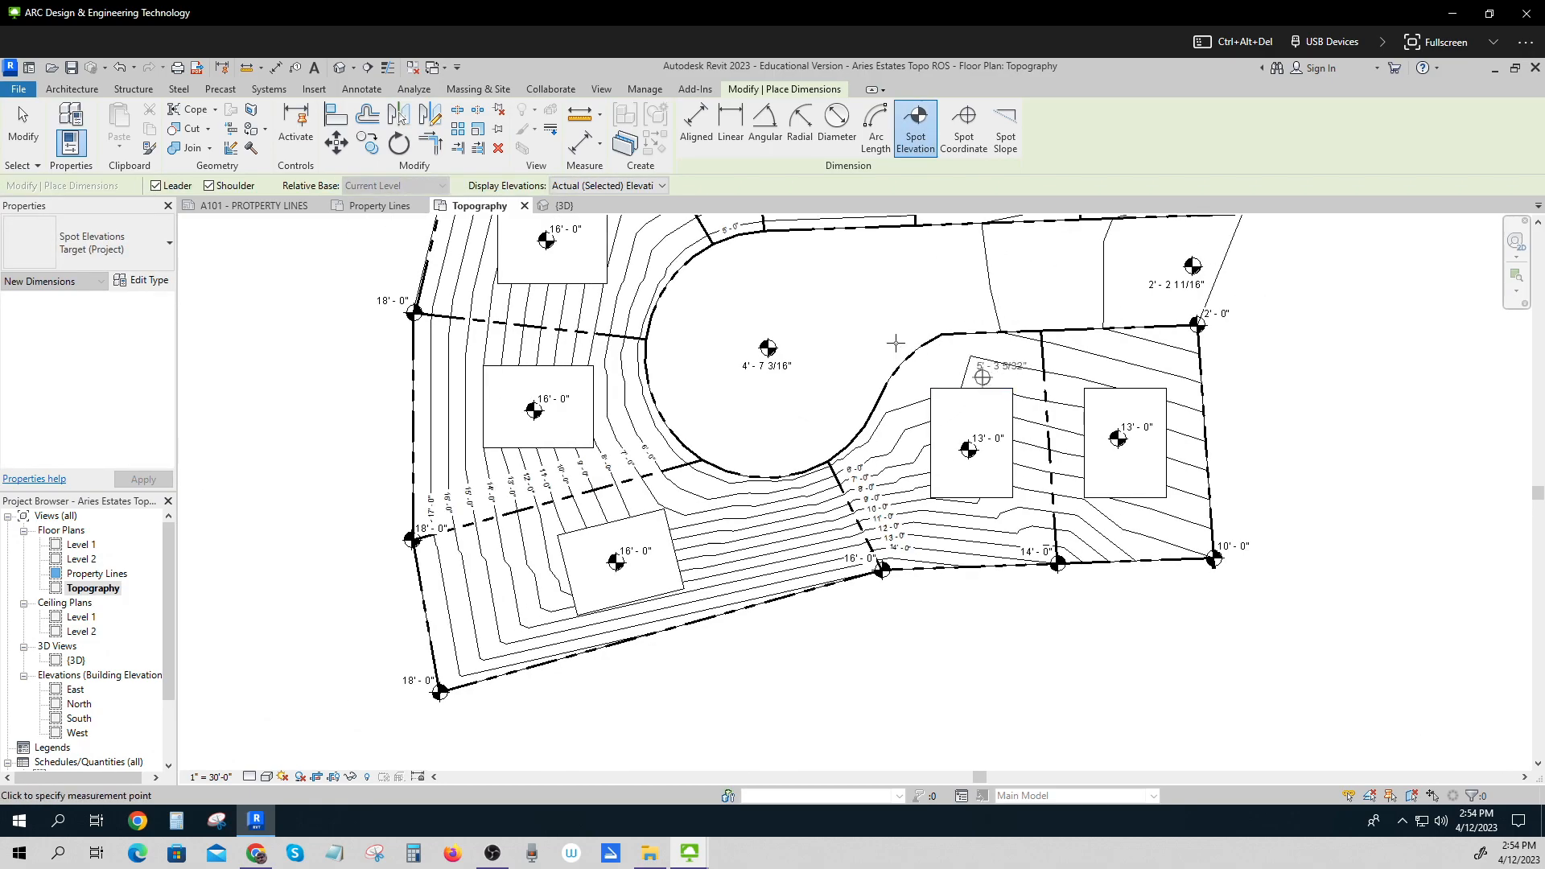
scroll(1062, 328, up, 2)
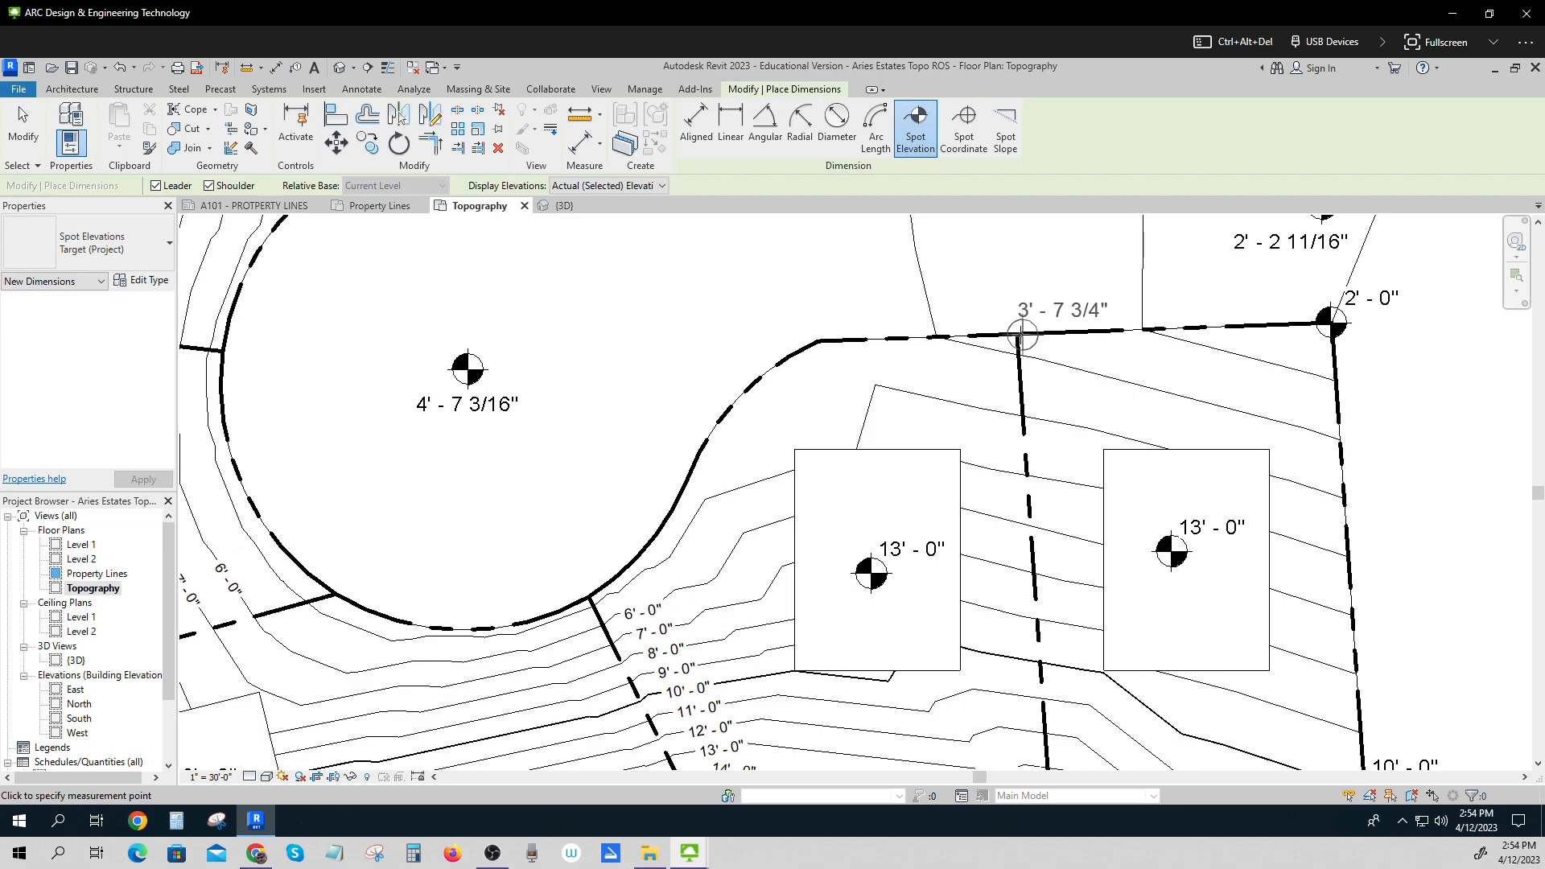
click(1017, 333)
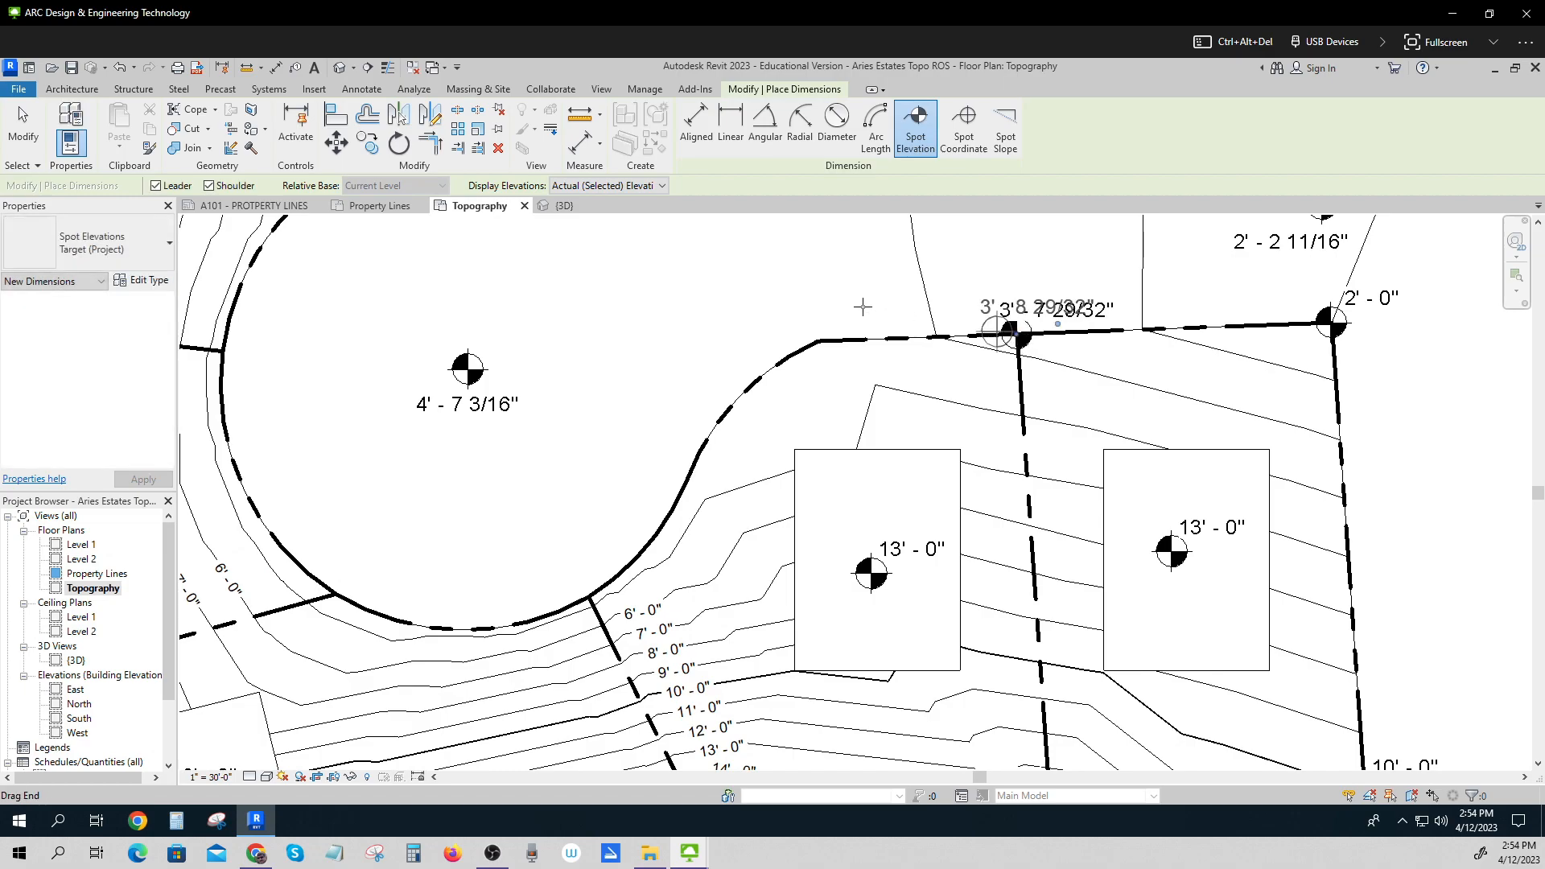
click(823, 341)
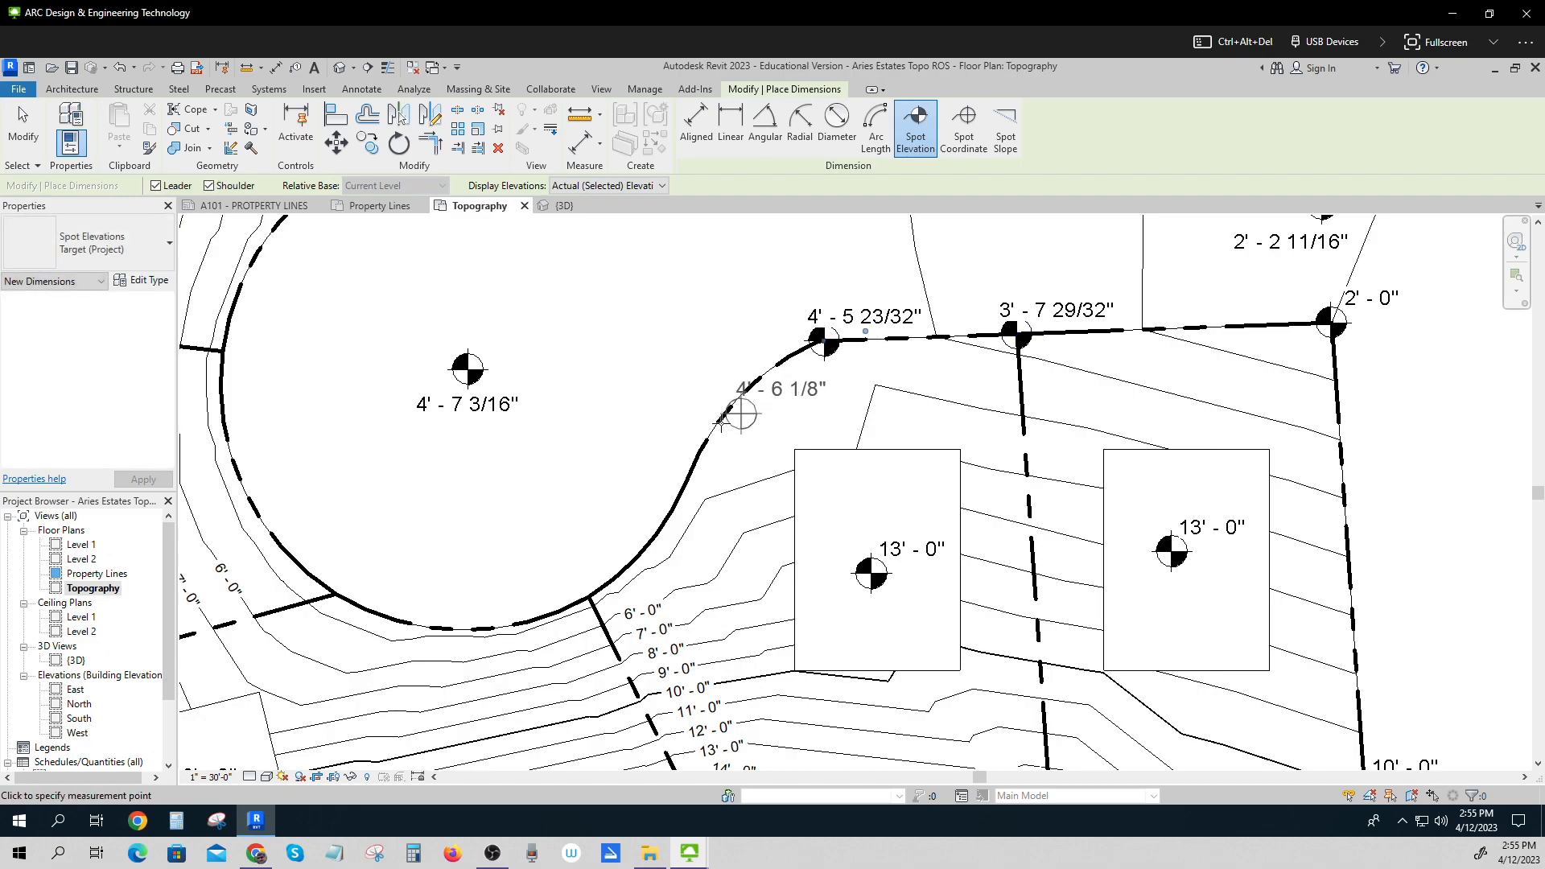
click(705, 439)
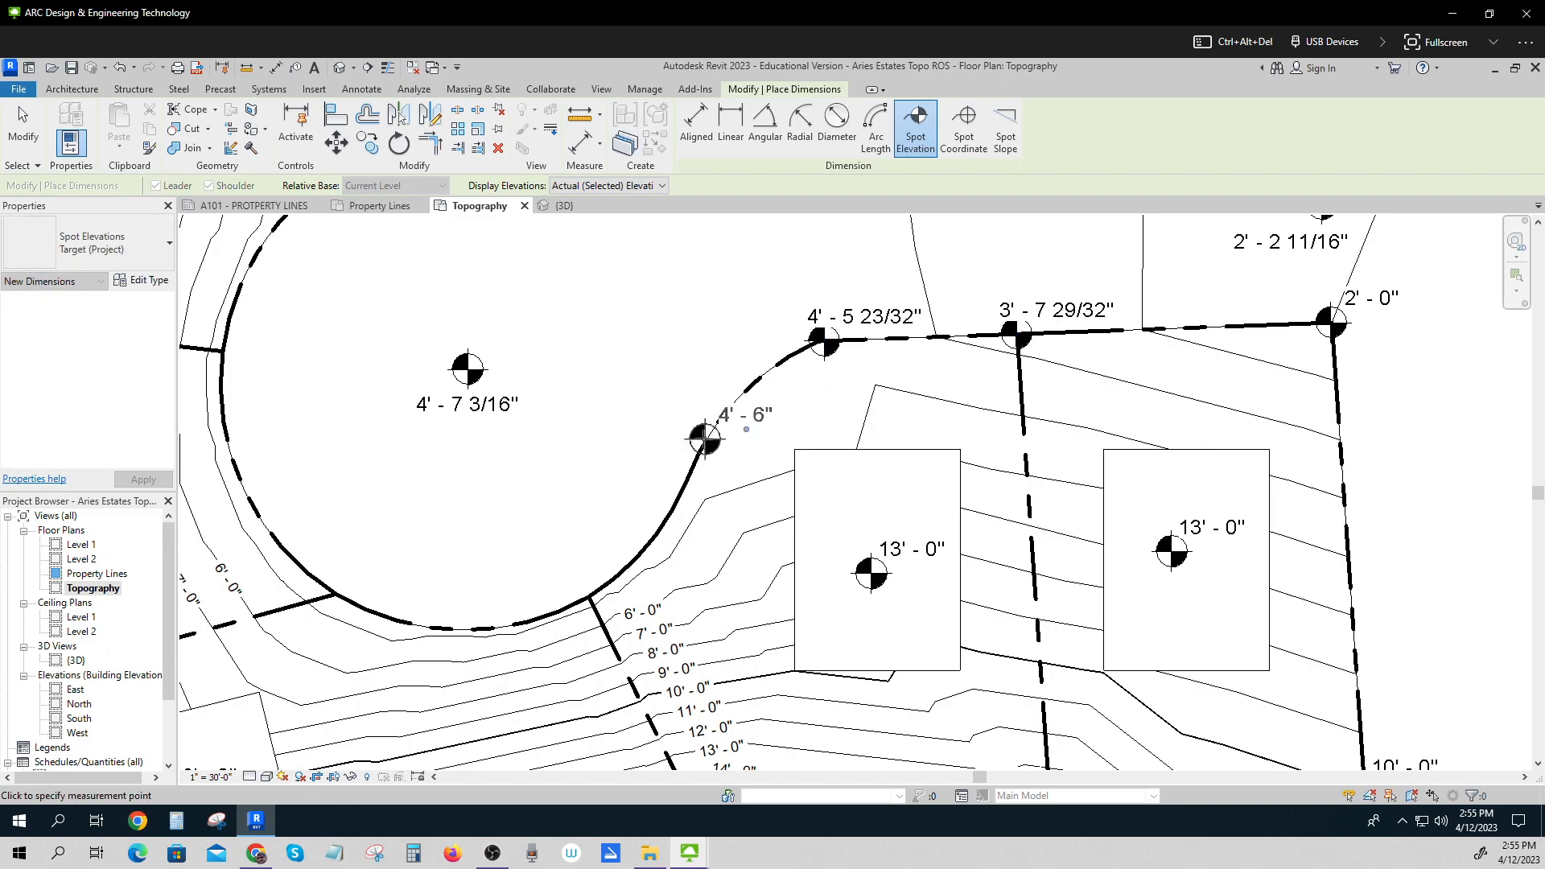
click(589, 596)
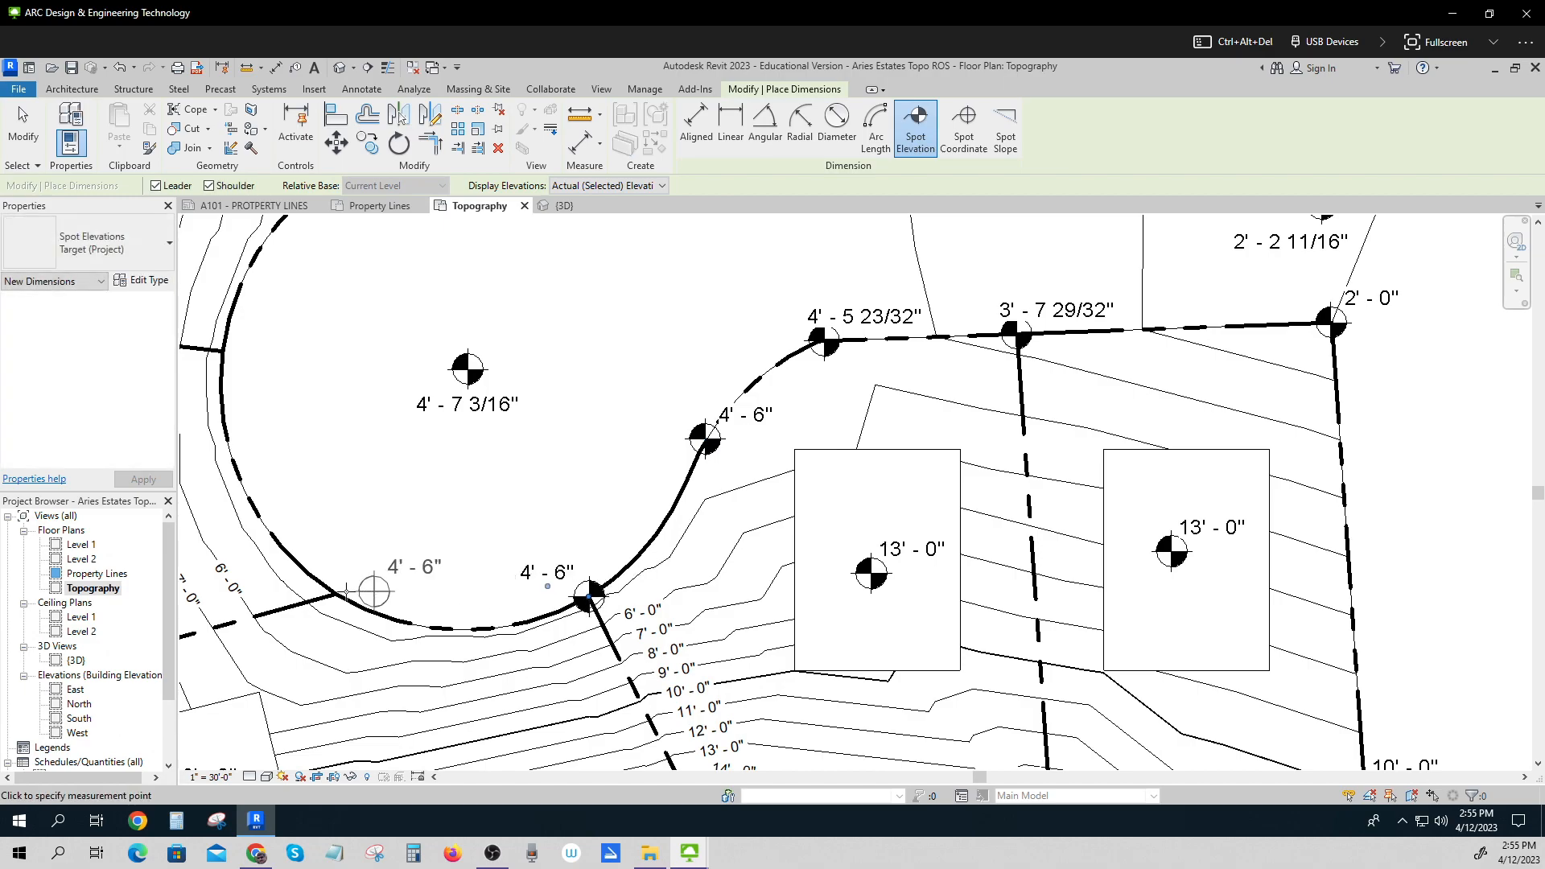
click(336, 594)
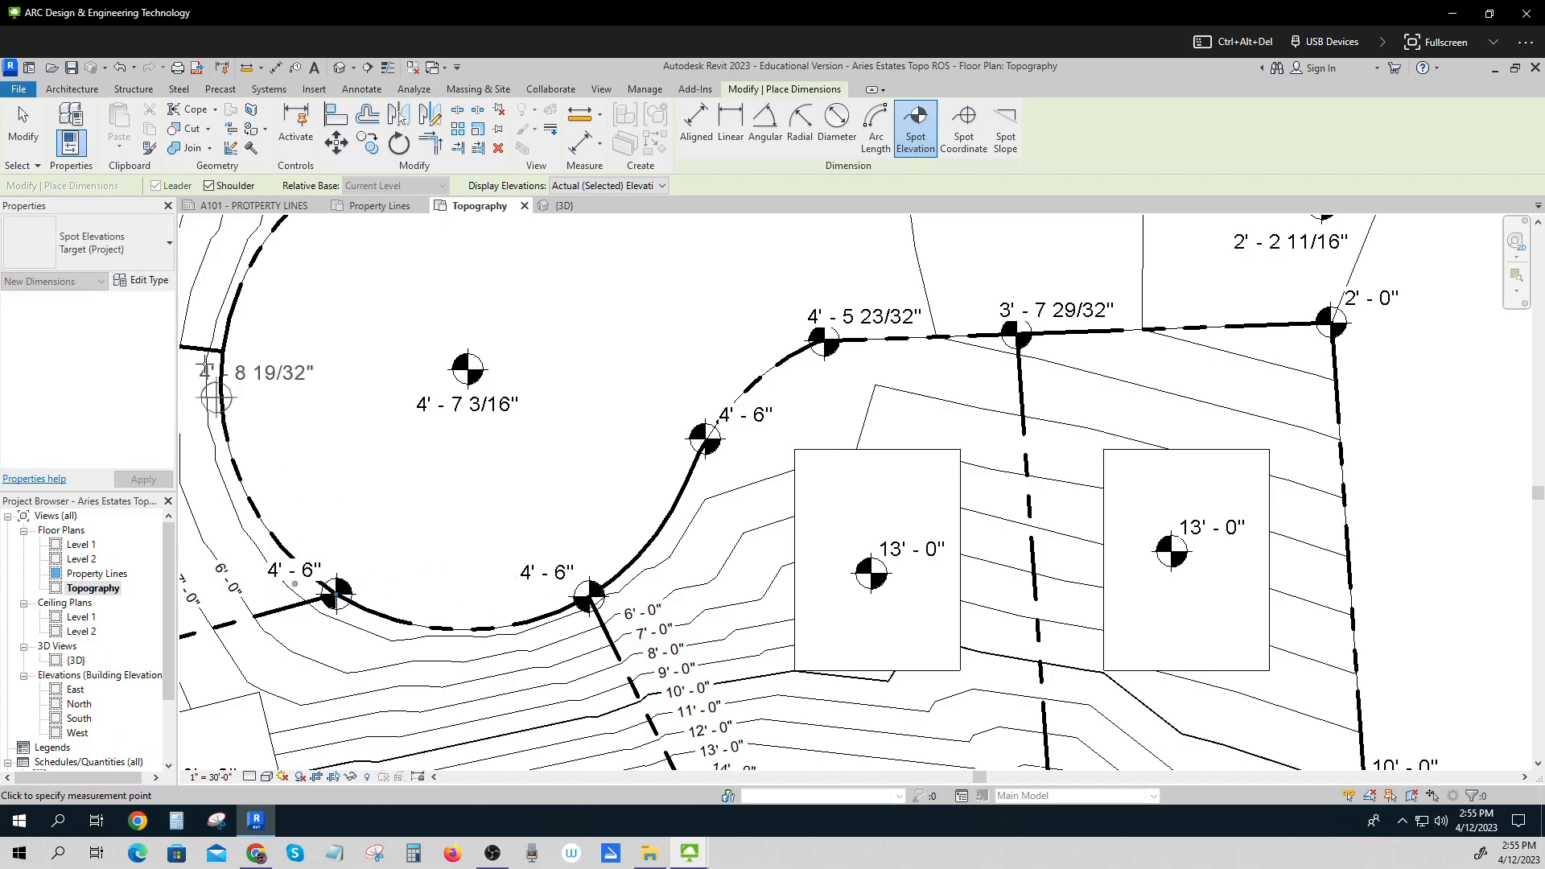
click(224, 351)
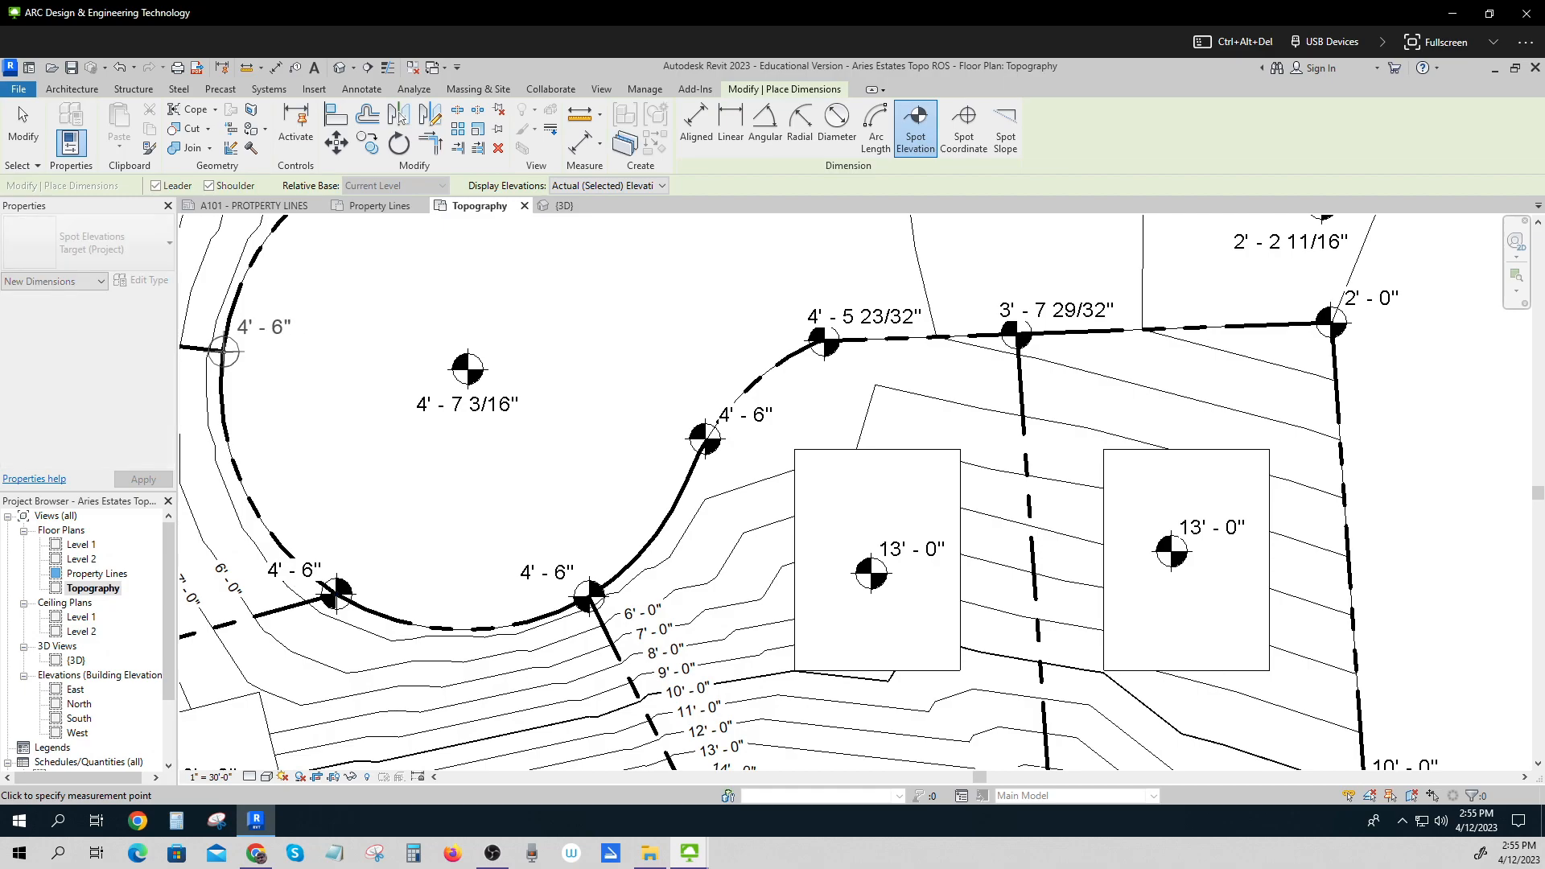
Place spot elevations at the lot corners along the lot line north of the cul-de-sac, then leave the Spot Elevation tool.
middle_drag(291, 447, 422, 654)
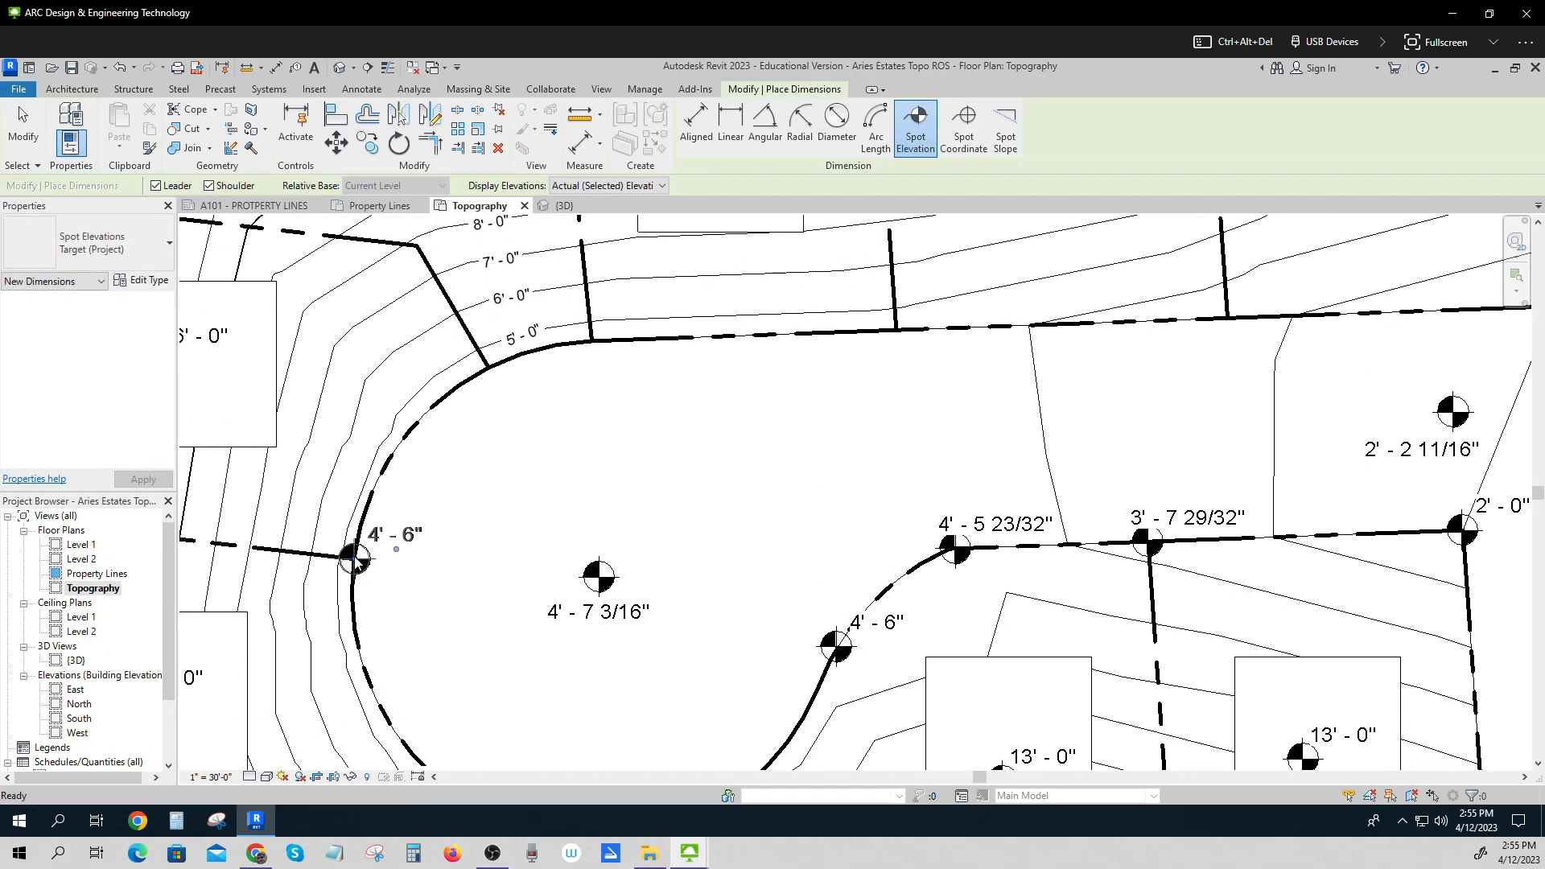
click(489, 368)
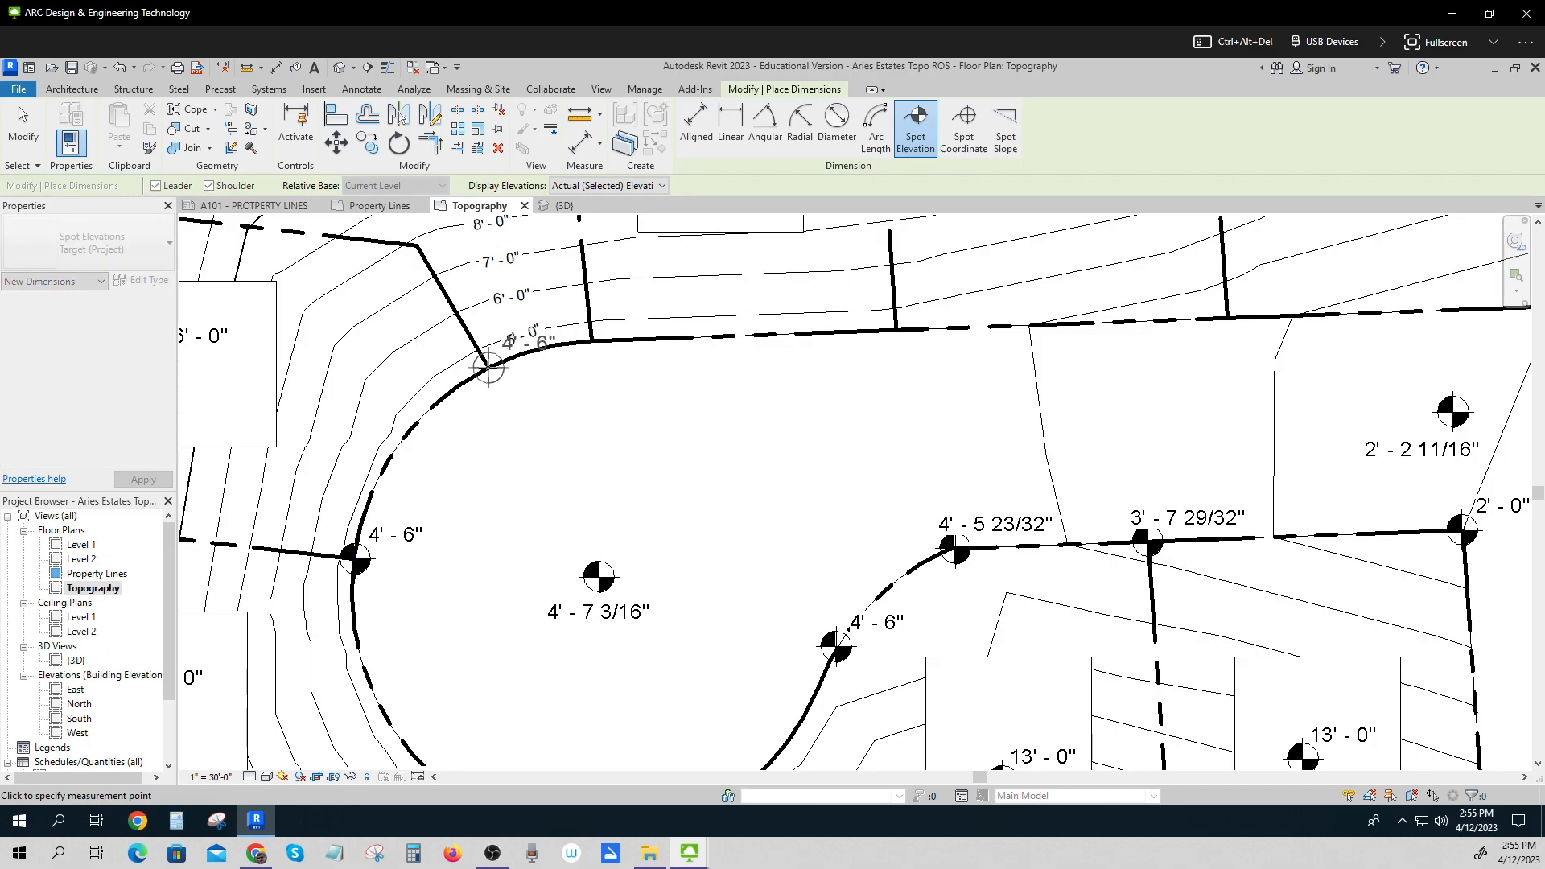
click(591, 342)
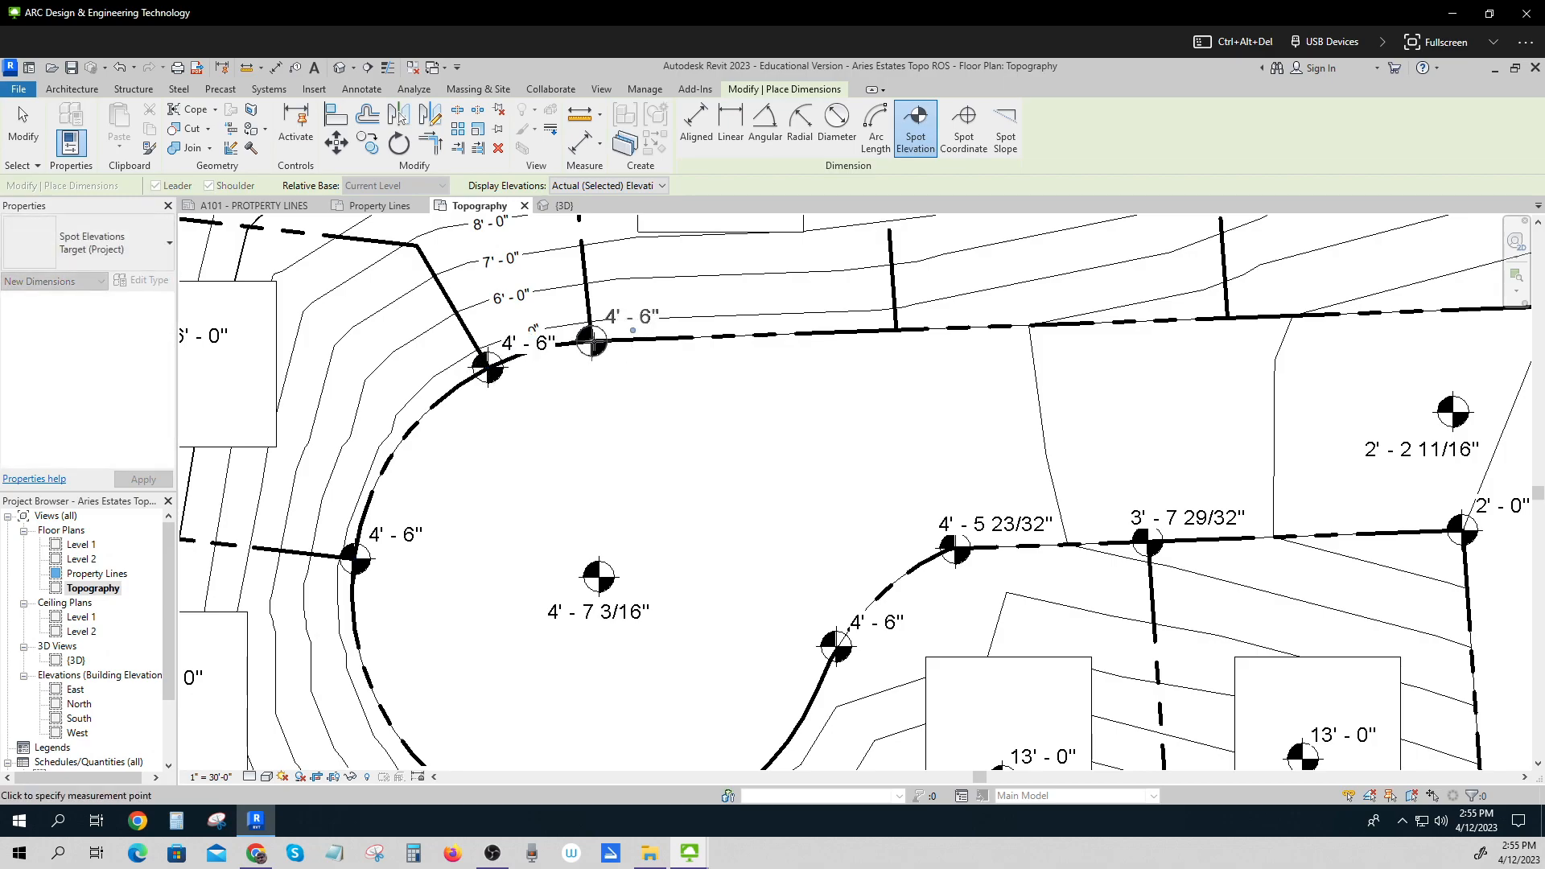
click(896, 330)
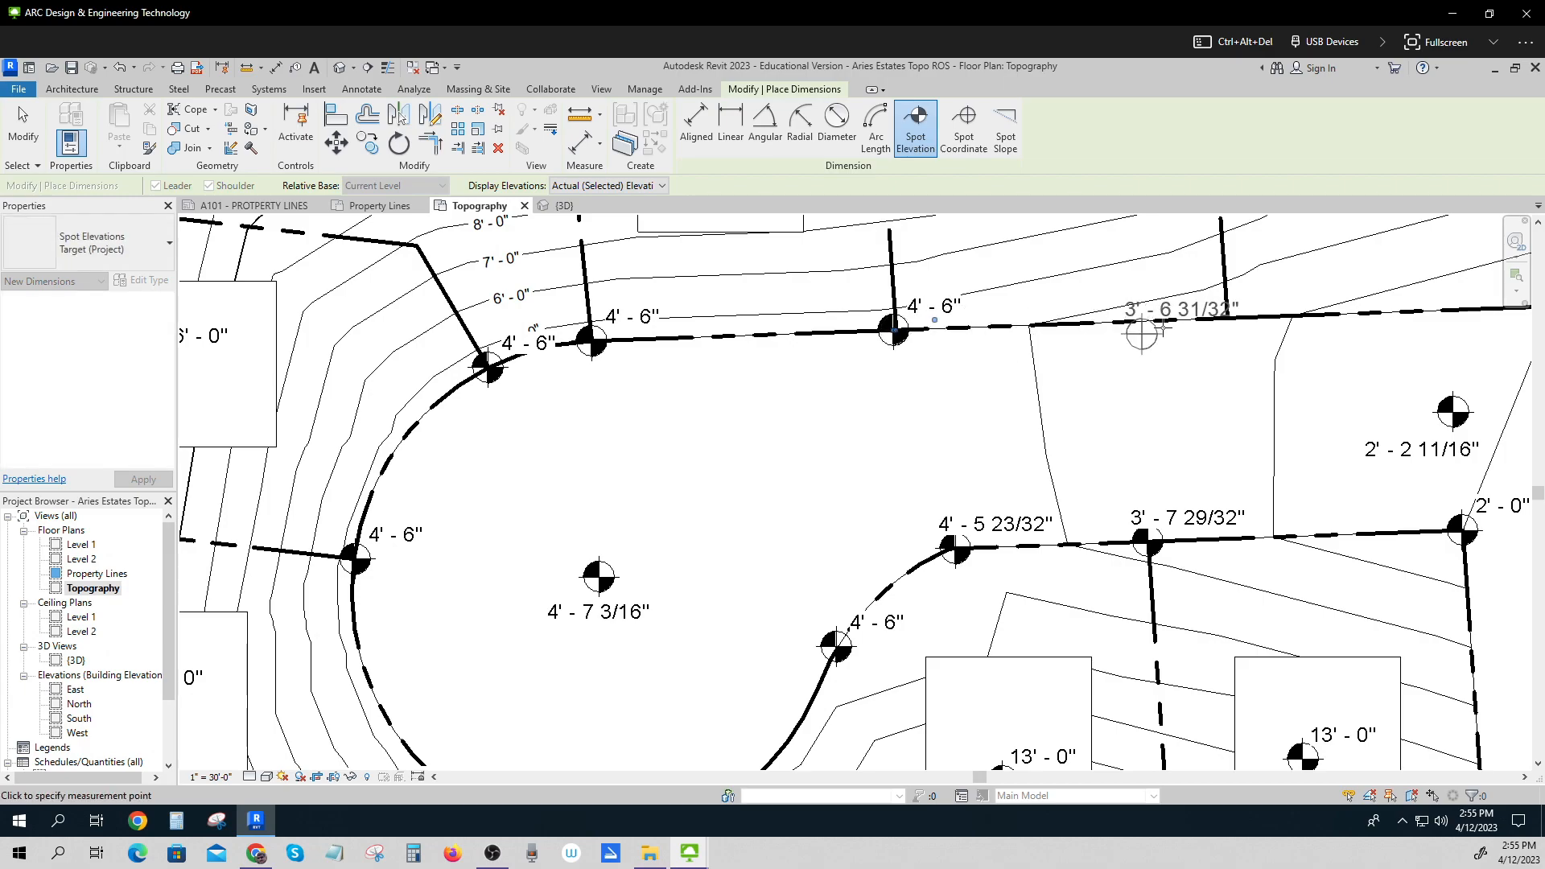
click(1229, 323)
middle_drag(1136, 376, 667, 434)
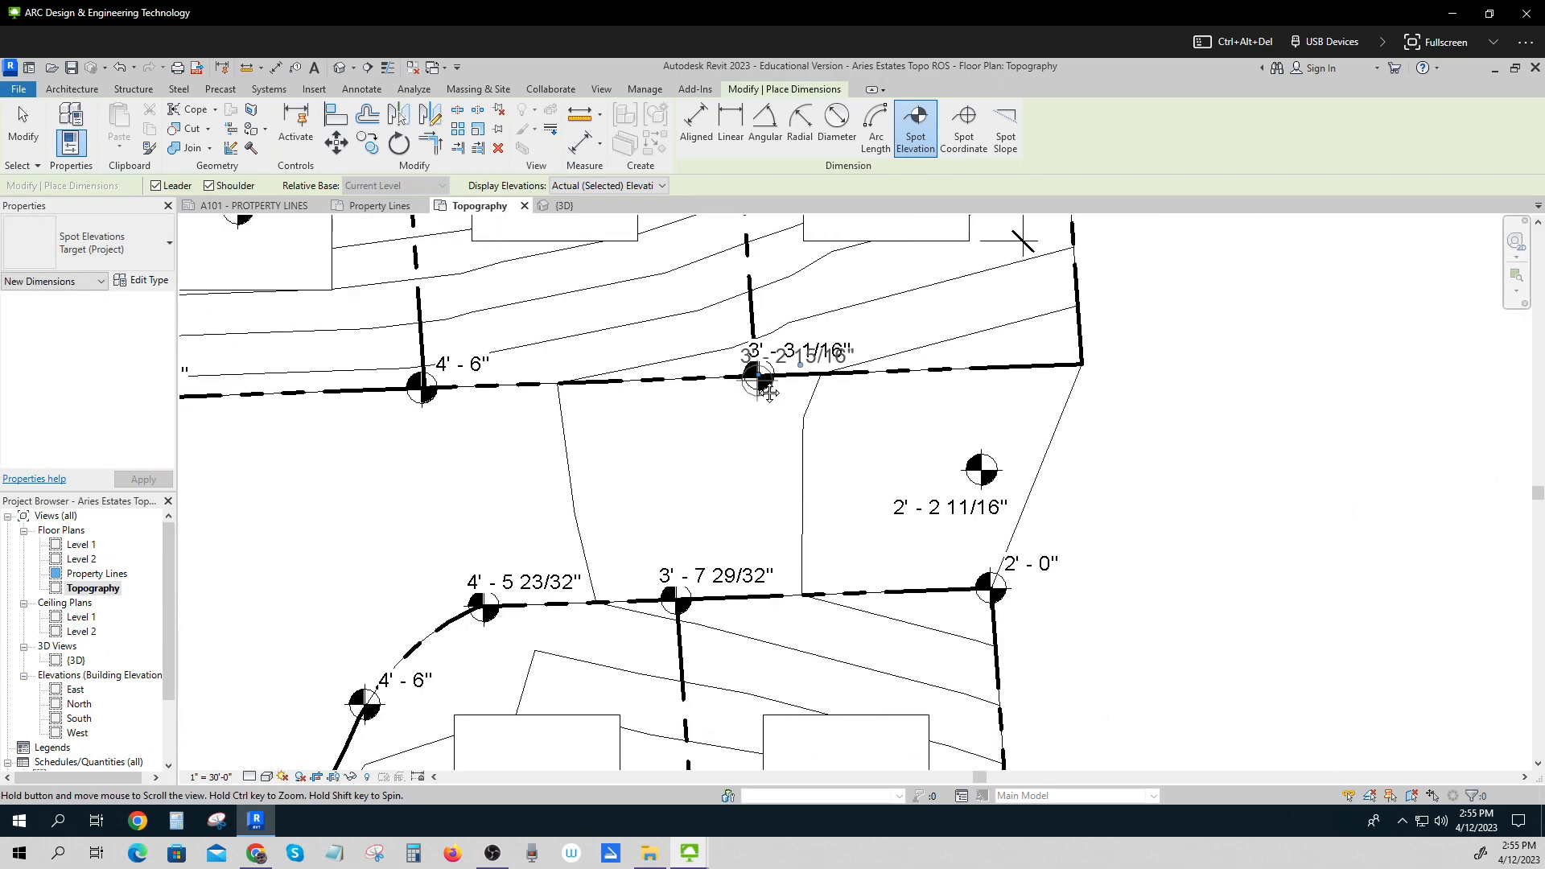
click(1082, 365)
key(Escape)
key(Escape)
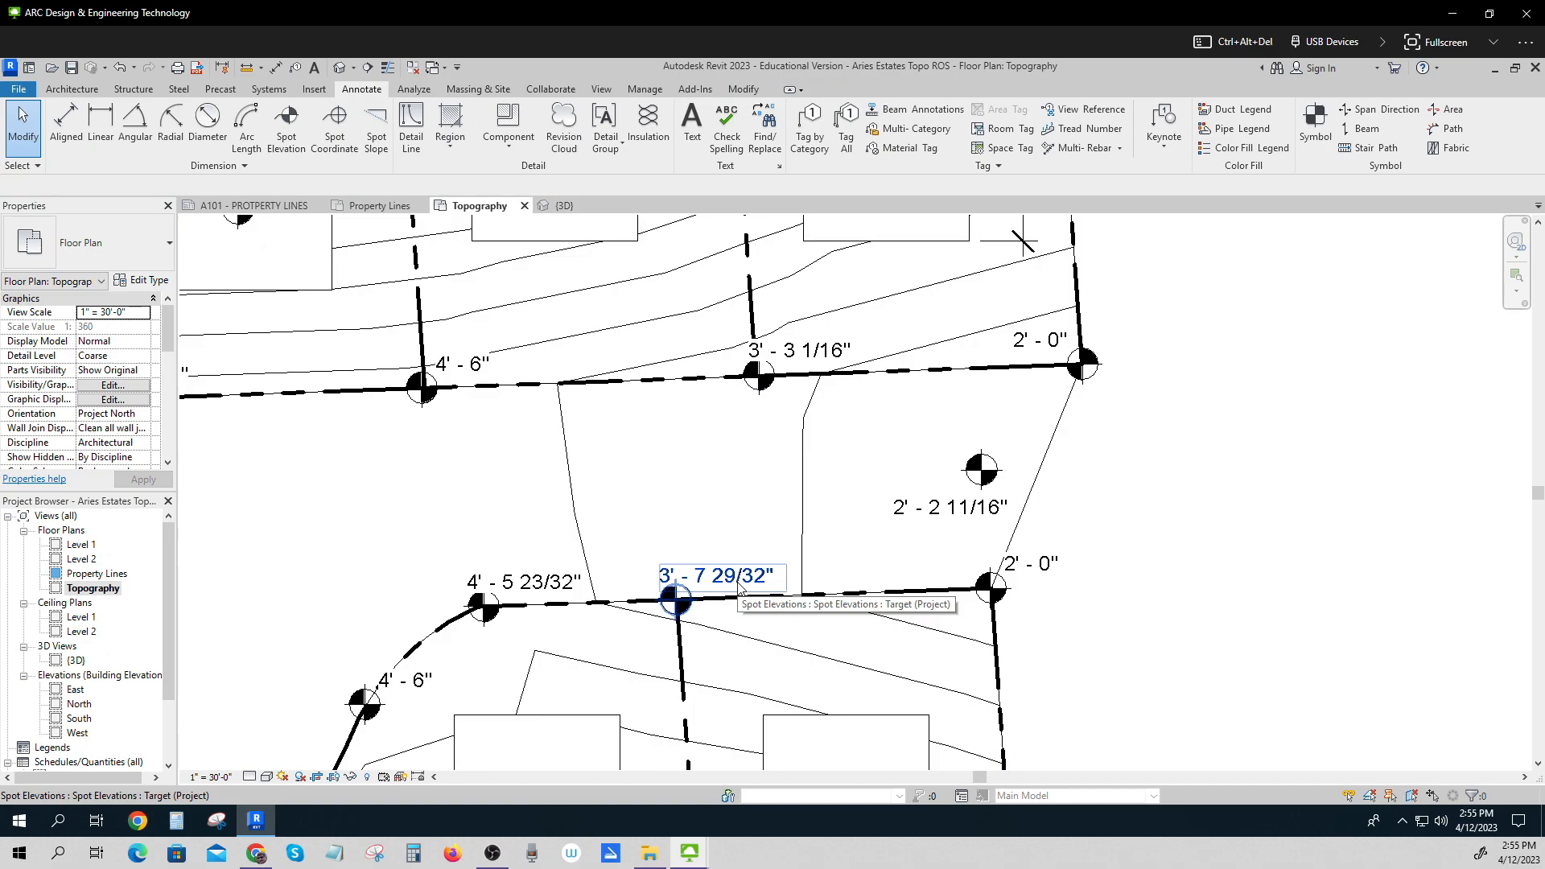
Set the spot elevation type's units format to override project settings and round to the nearest 1/2".
click(739, 586)
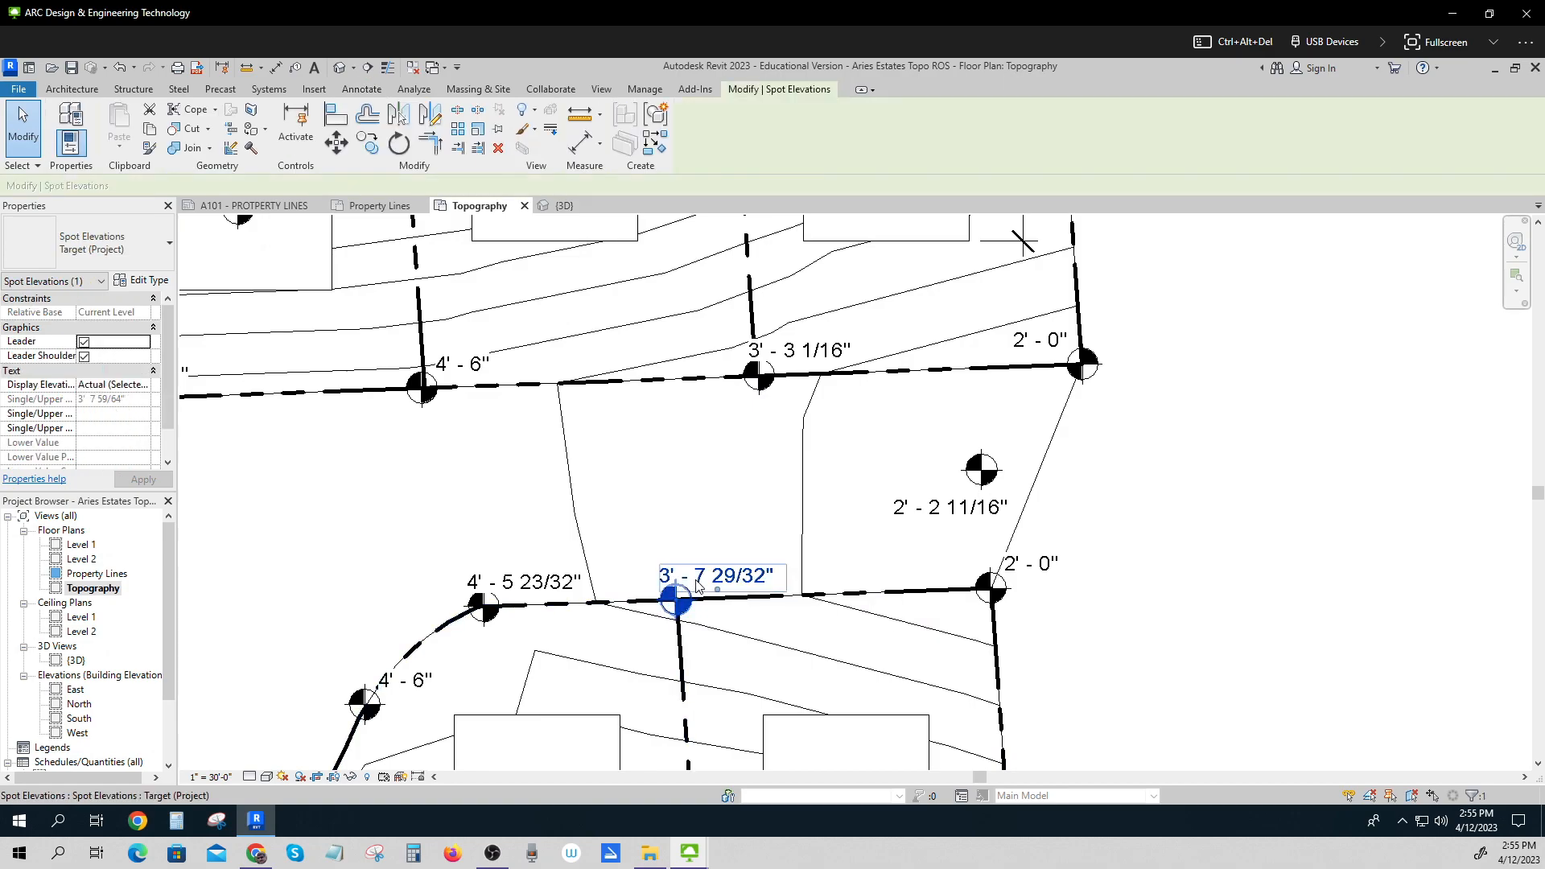
click(148, 282)
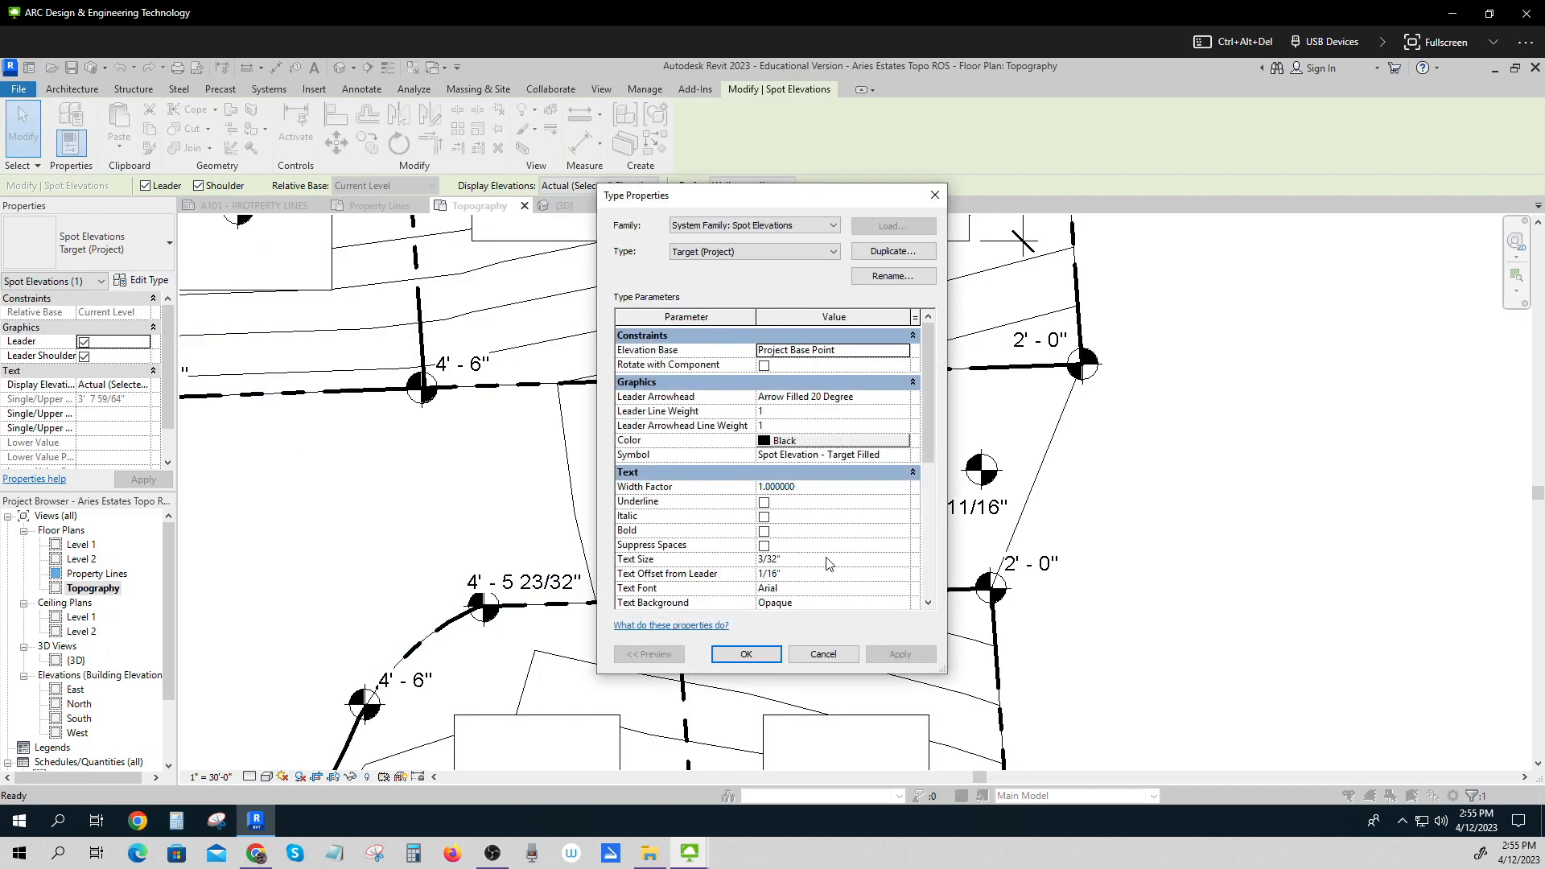
scroll(831, 527, down, 2)
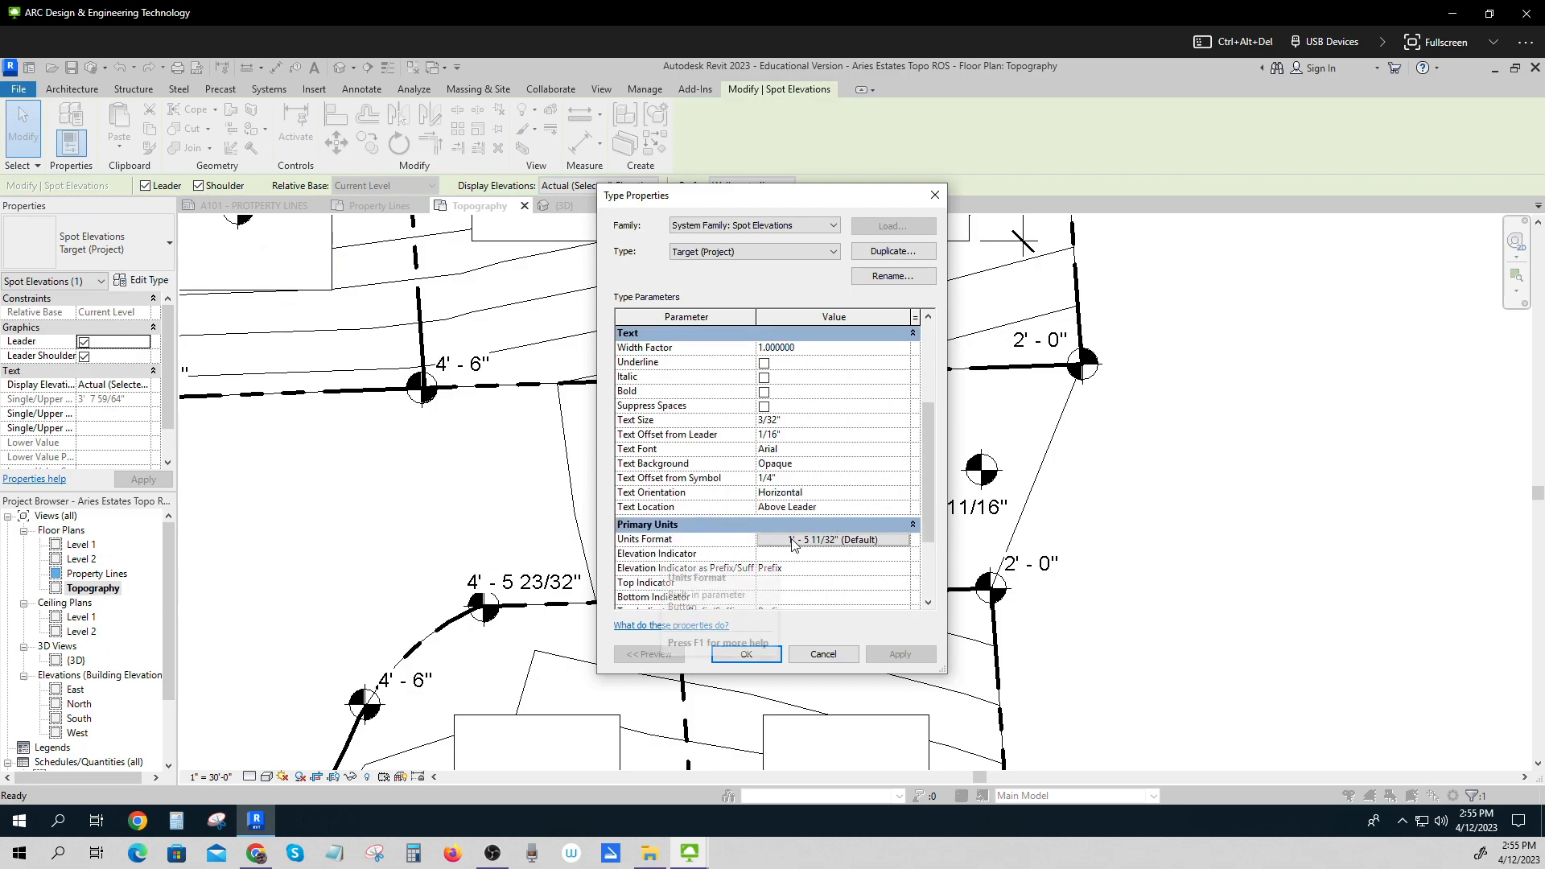
click(843, 540)
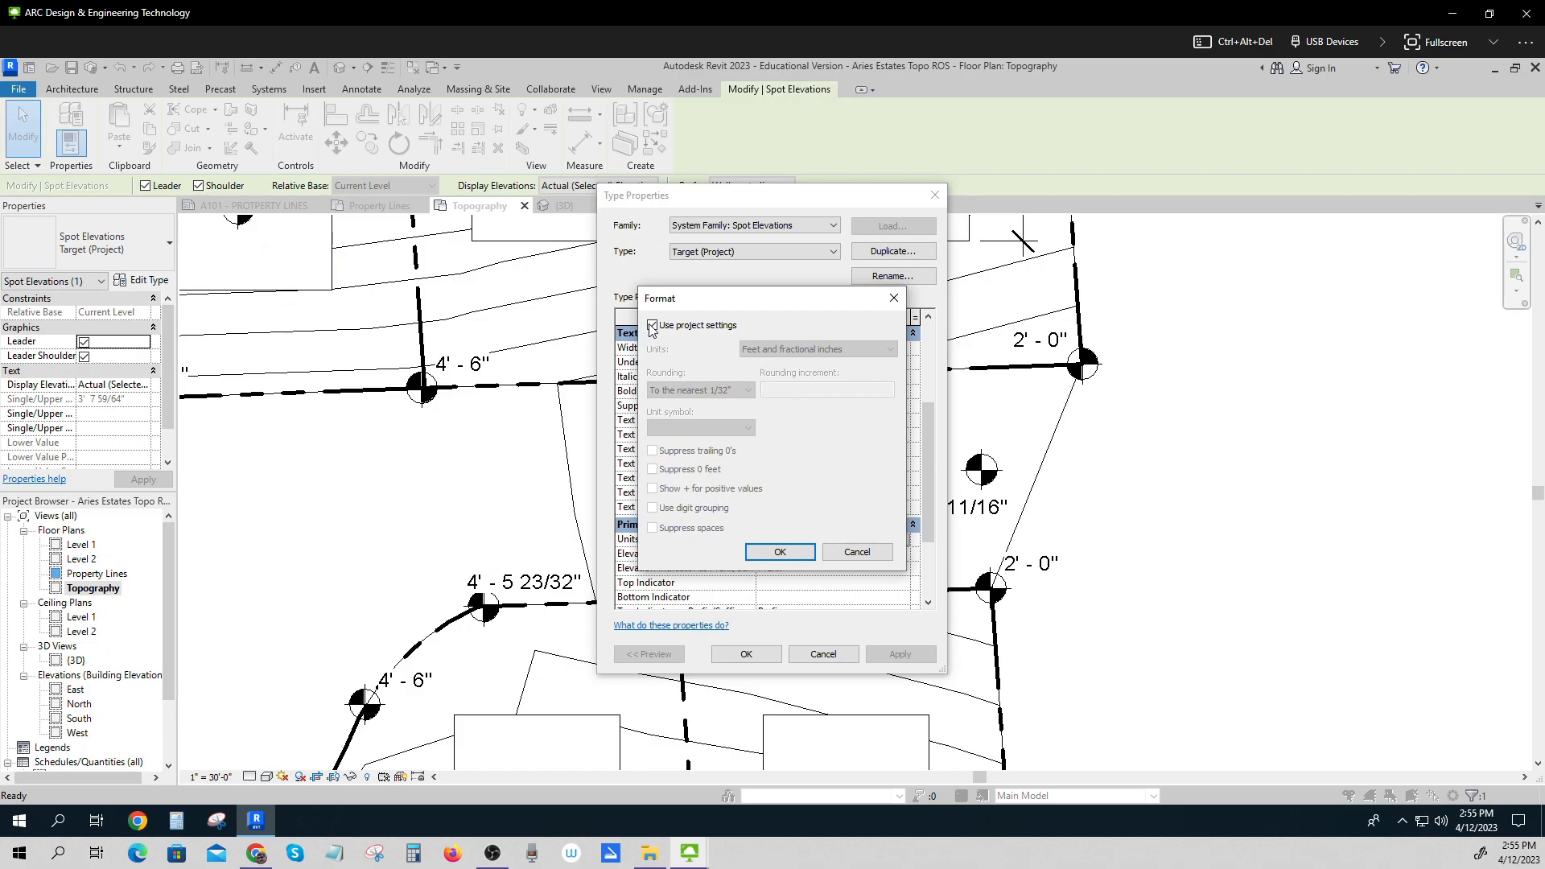
click(653, 326)
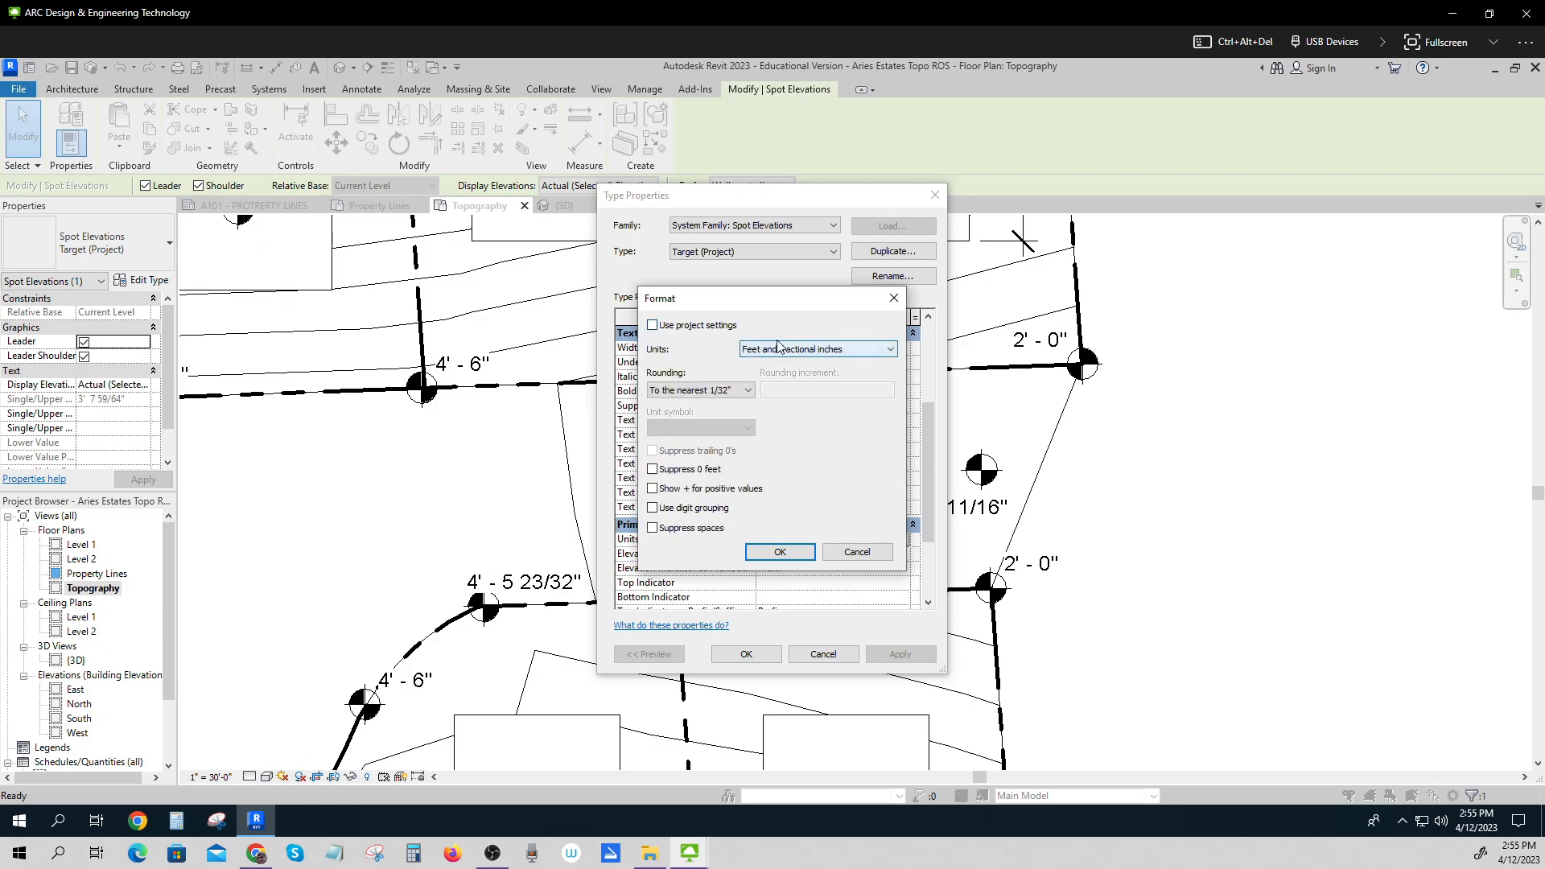
click(747, 391)
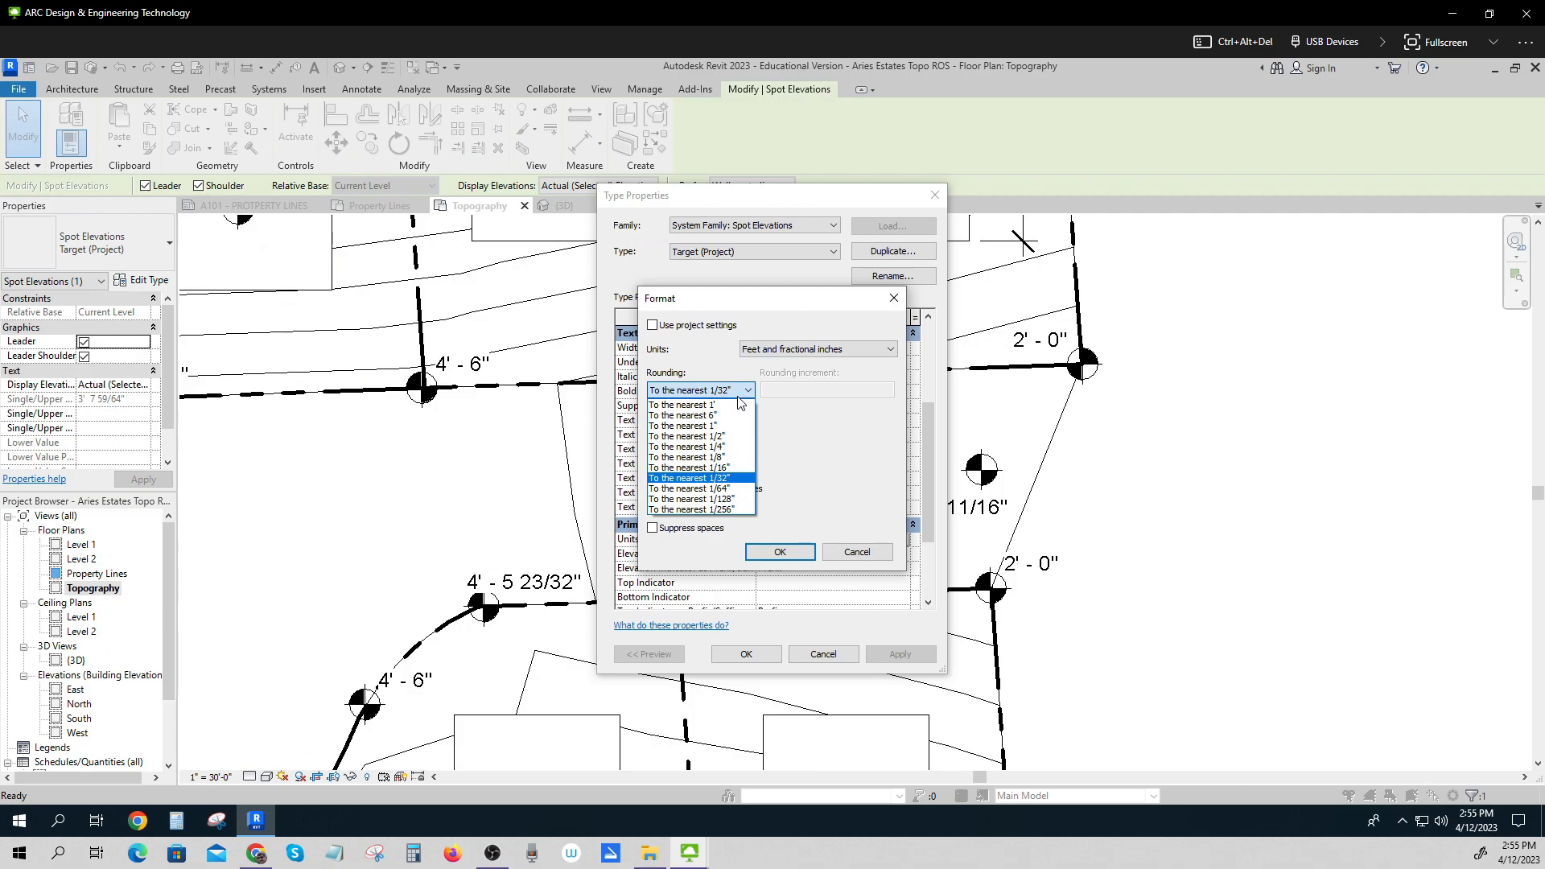
click(683, 437)
click(753, 655)
click(785, 553)
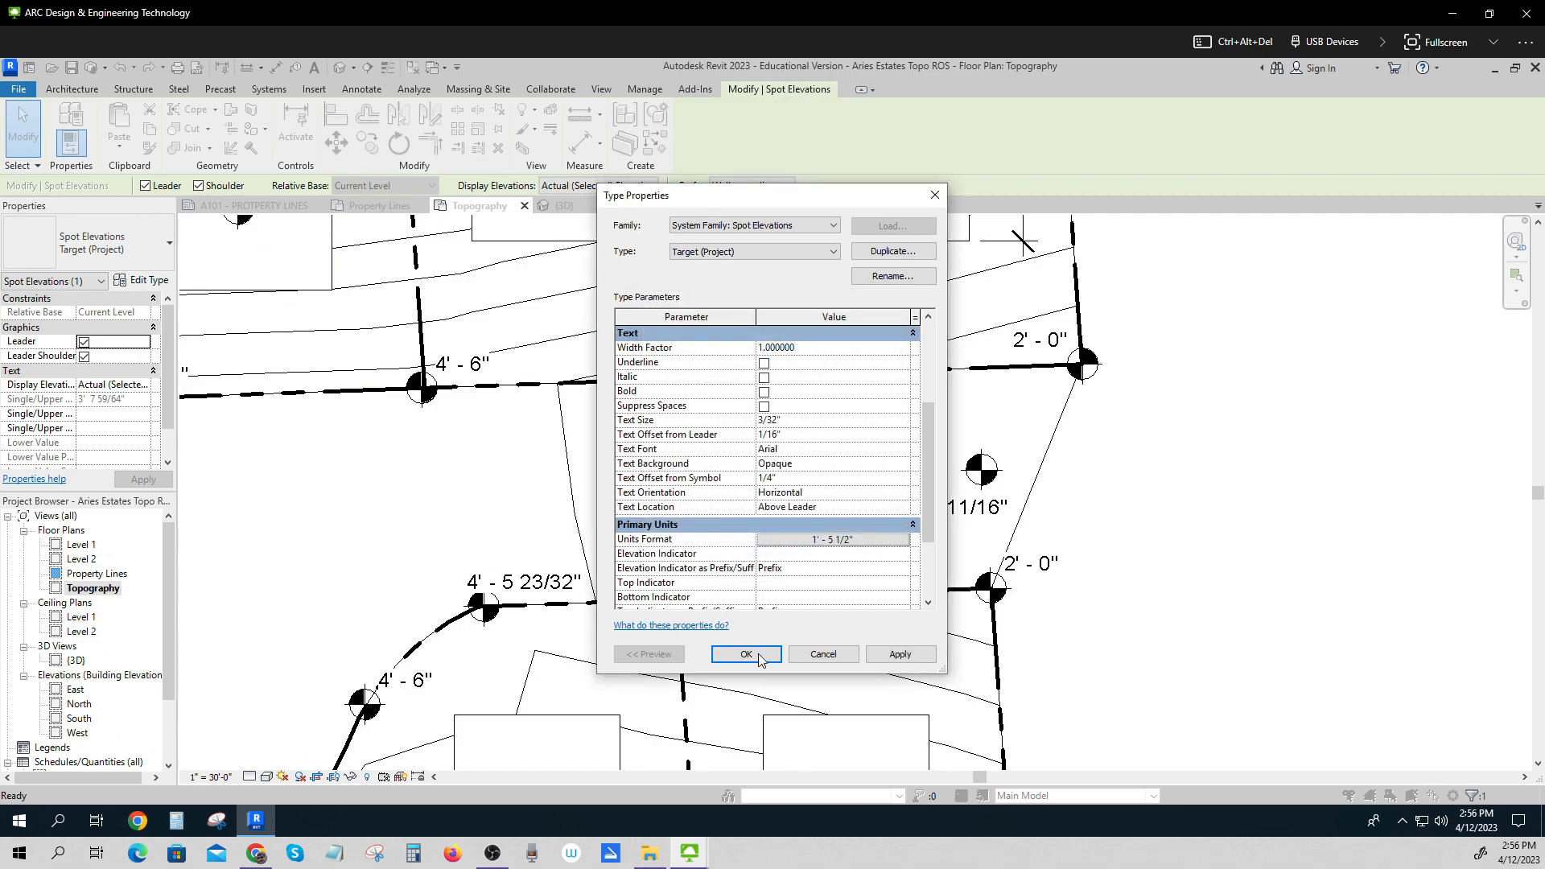
click(747, 654)
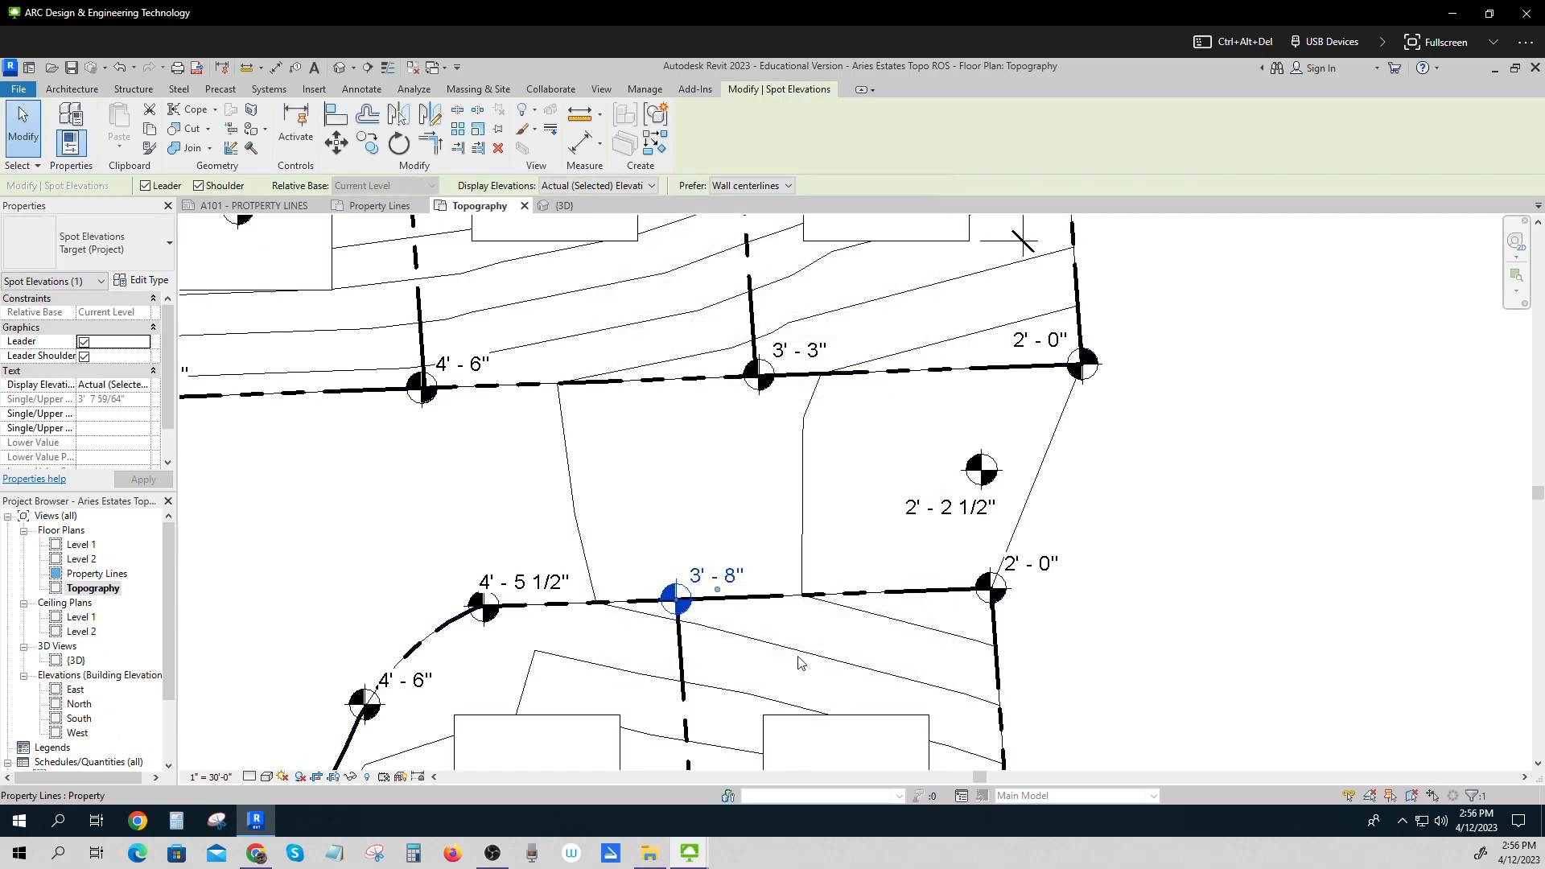
Review the spot elevation type's units format rounding settings for another spot elevation.
scroll(538, 586, down, 2)
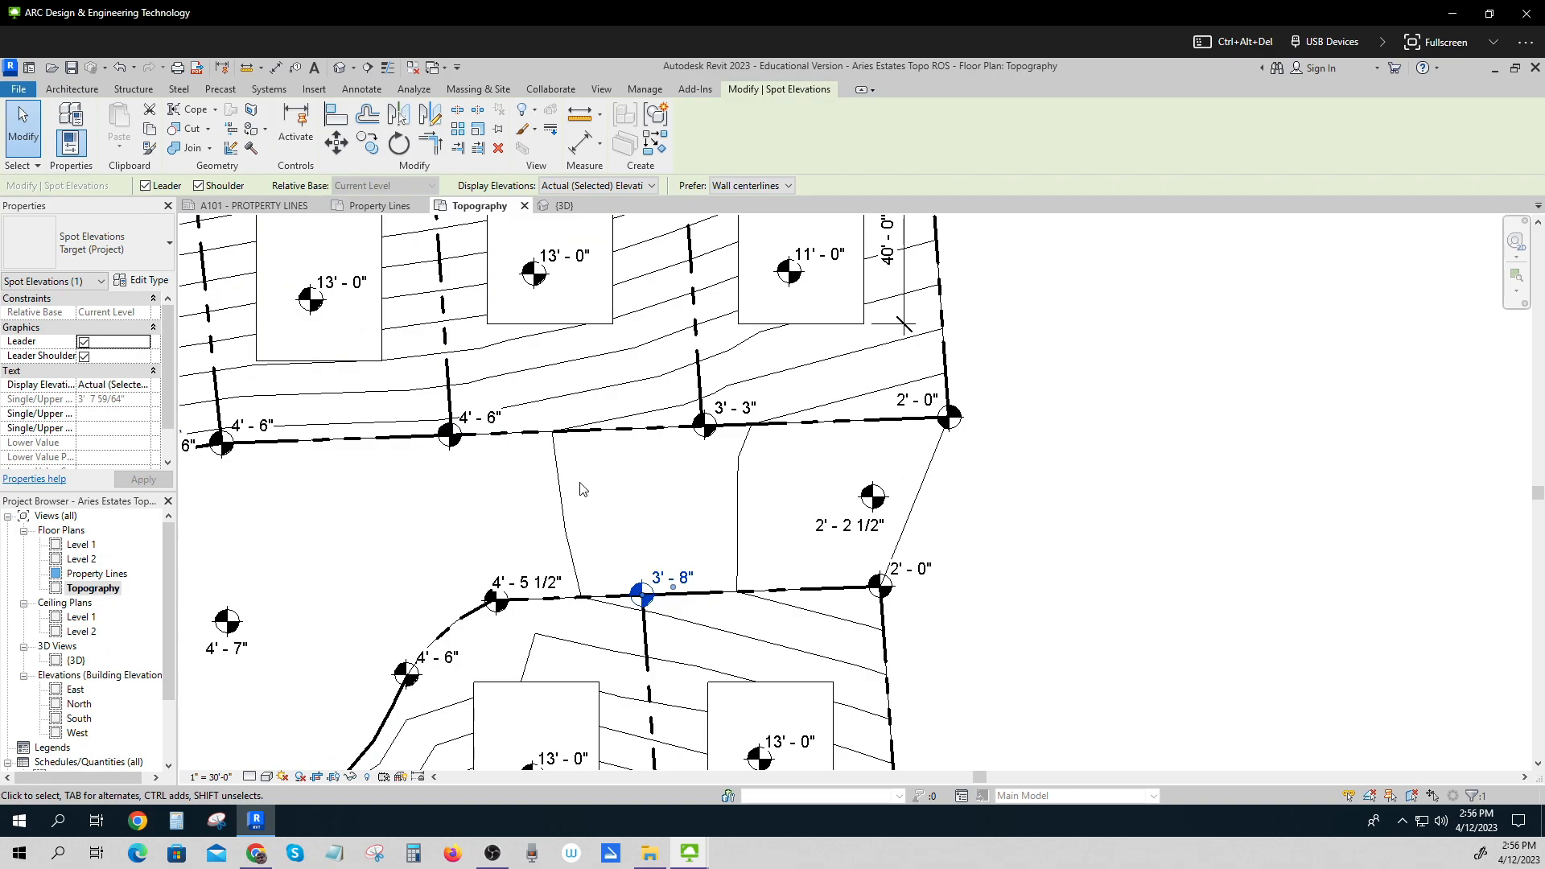
click(538, 592)
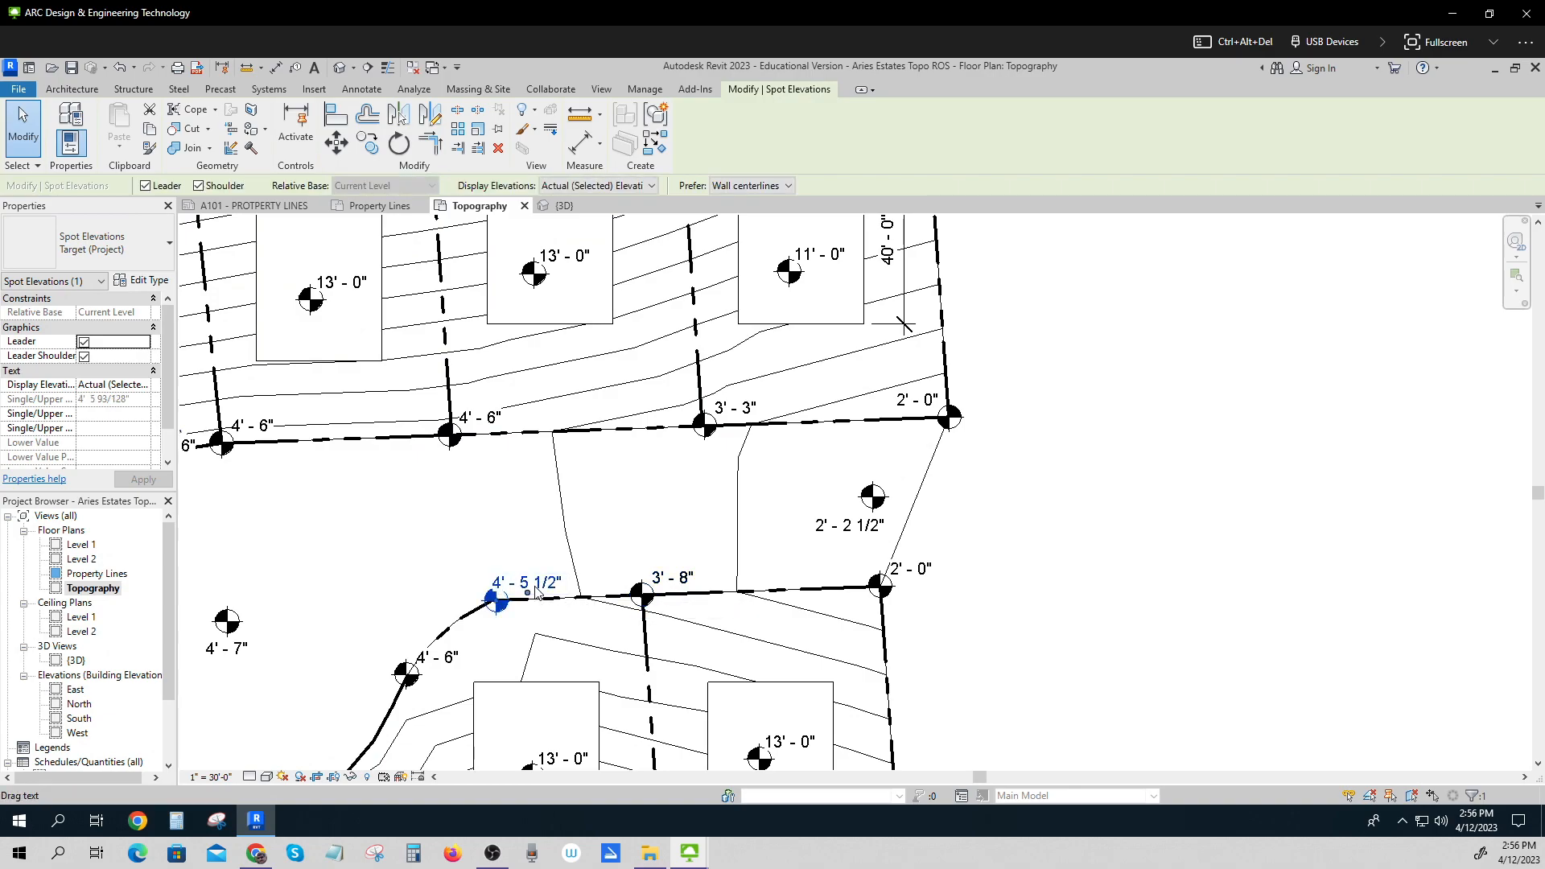
click(142, 280)
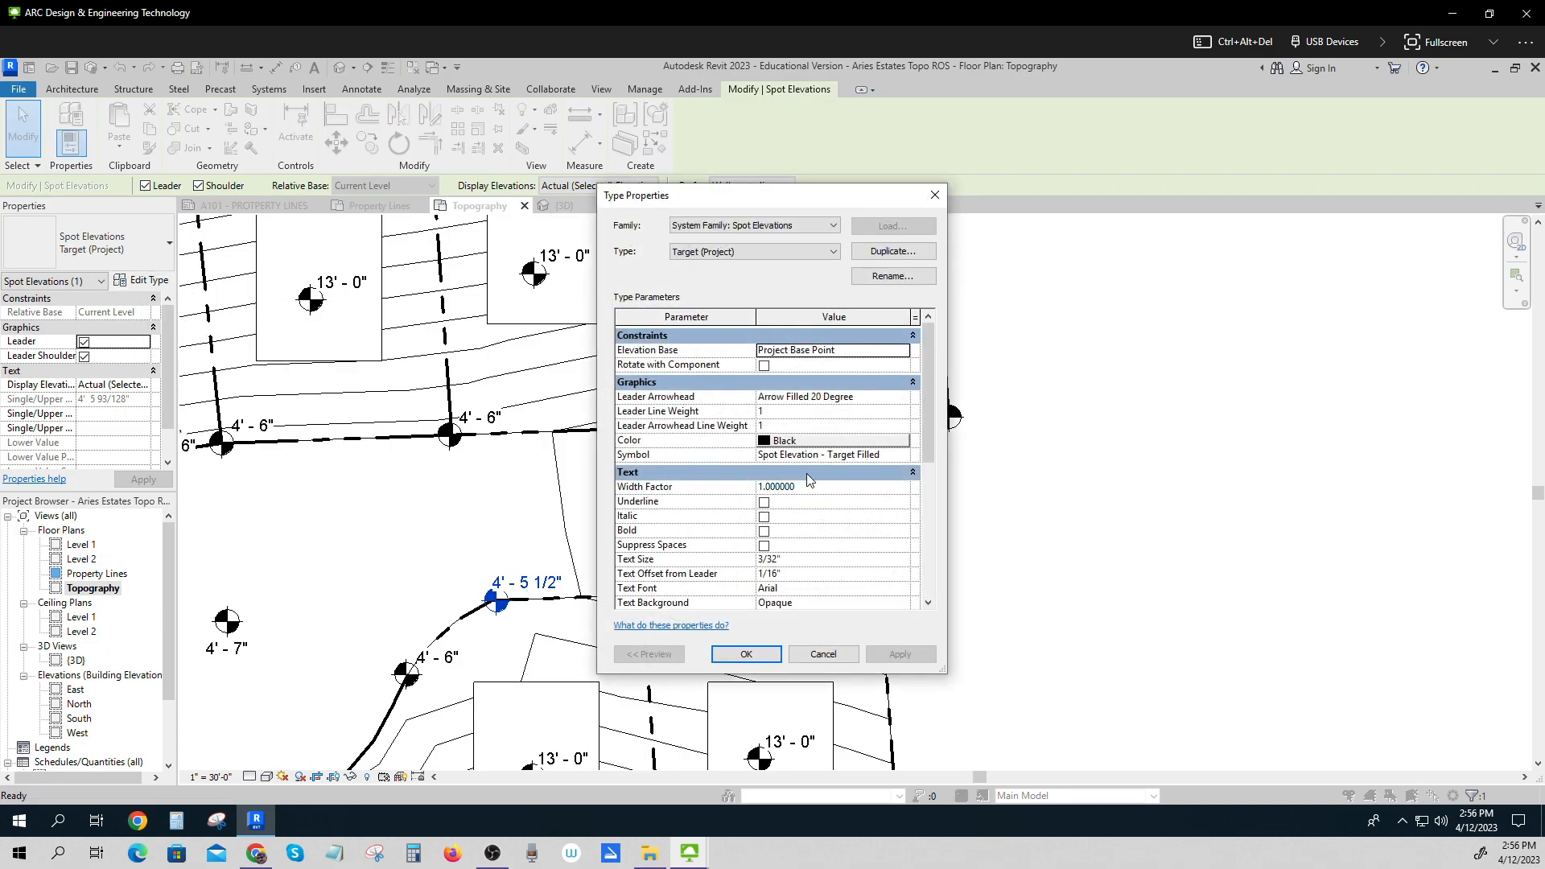
scroll(808, 480, down, 3)
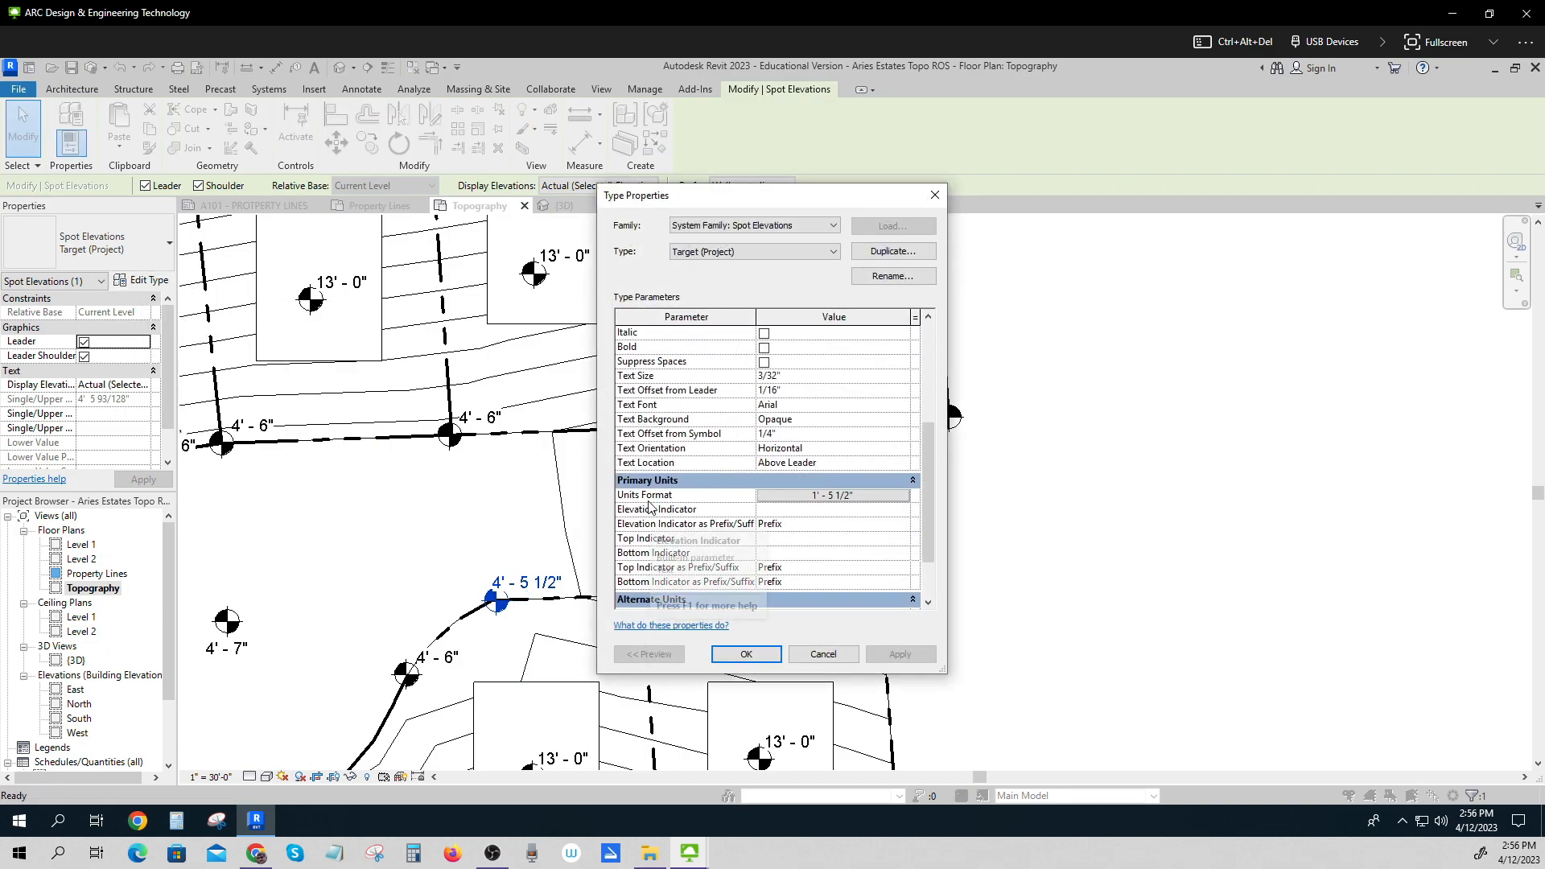
click(838, 498)
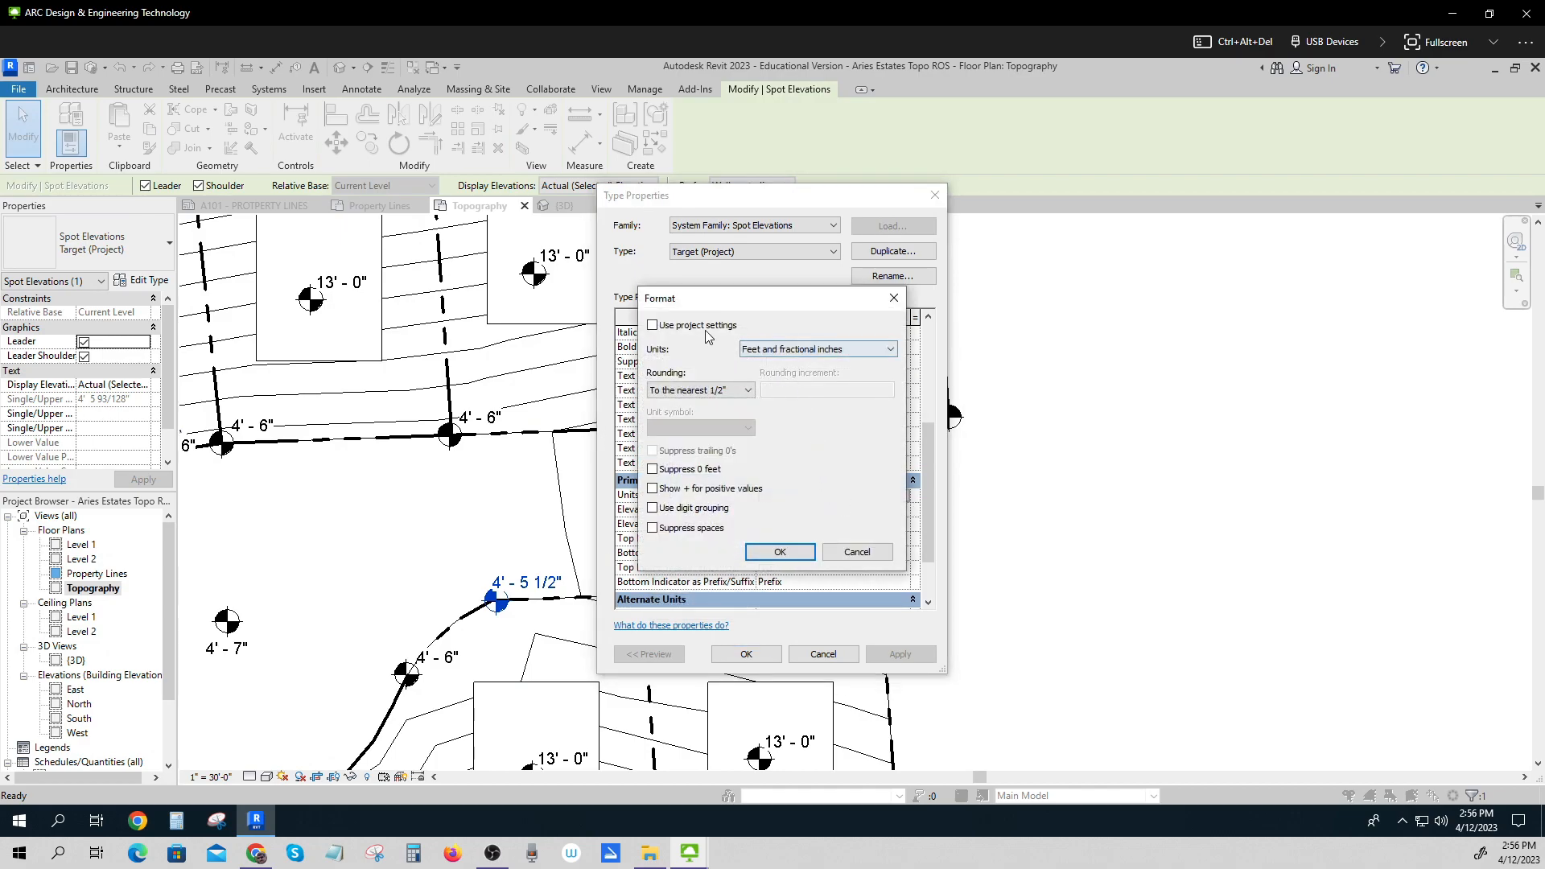
click(653, 326)
click(682, 392)
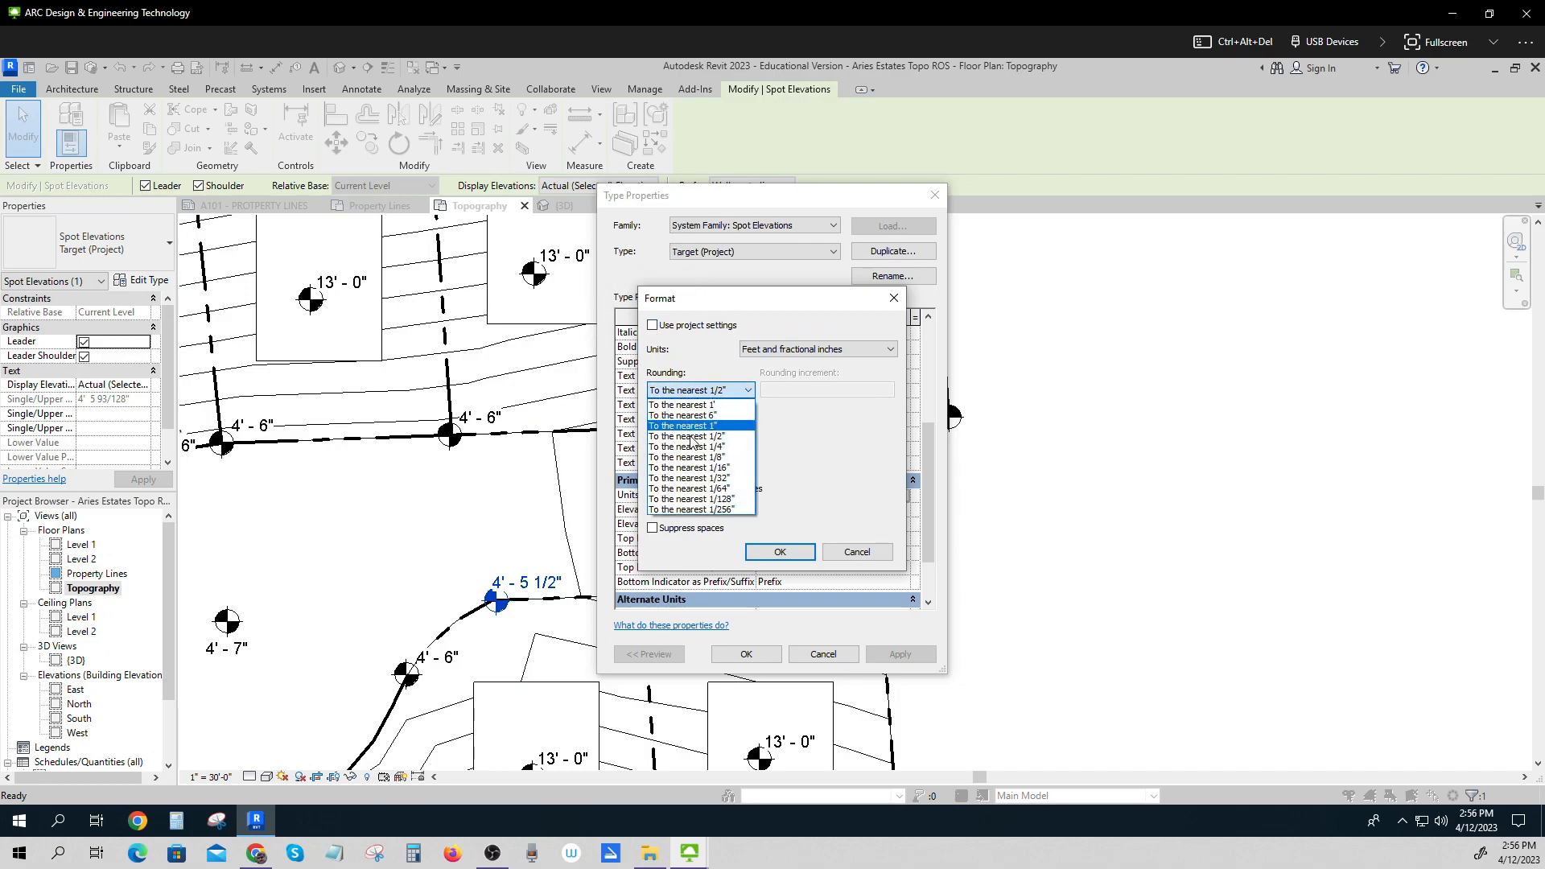
click(694, 437)
click(780, 552)
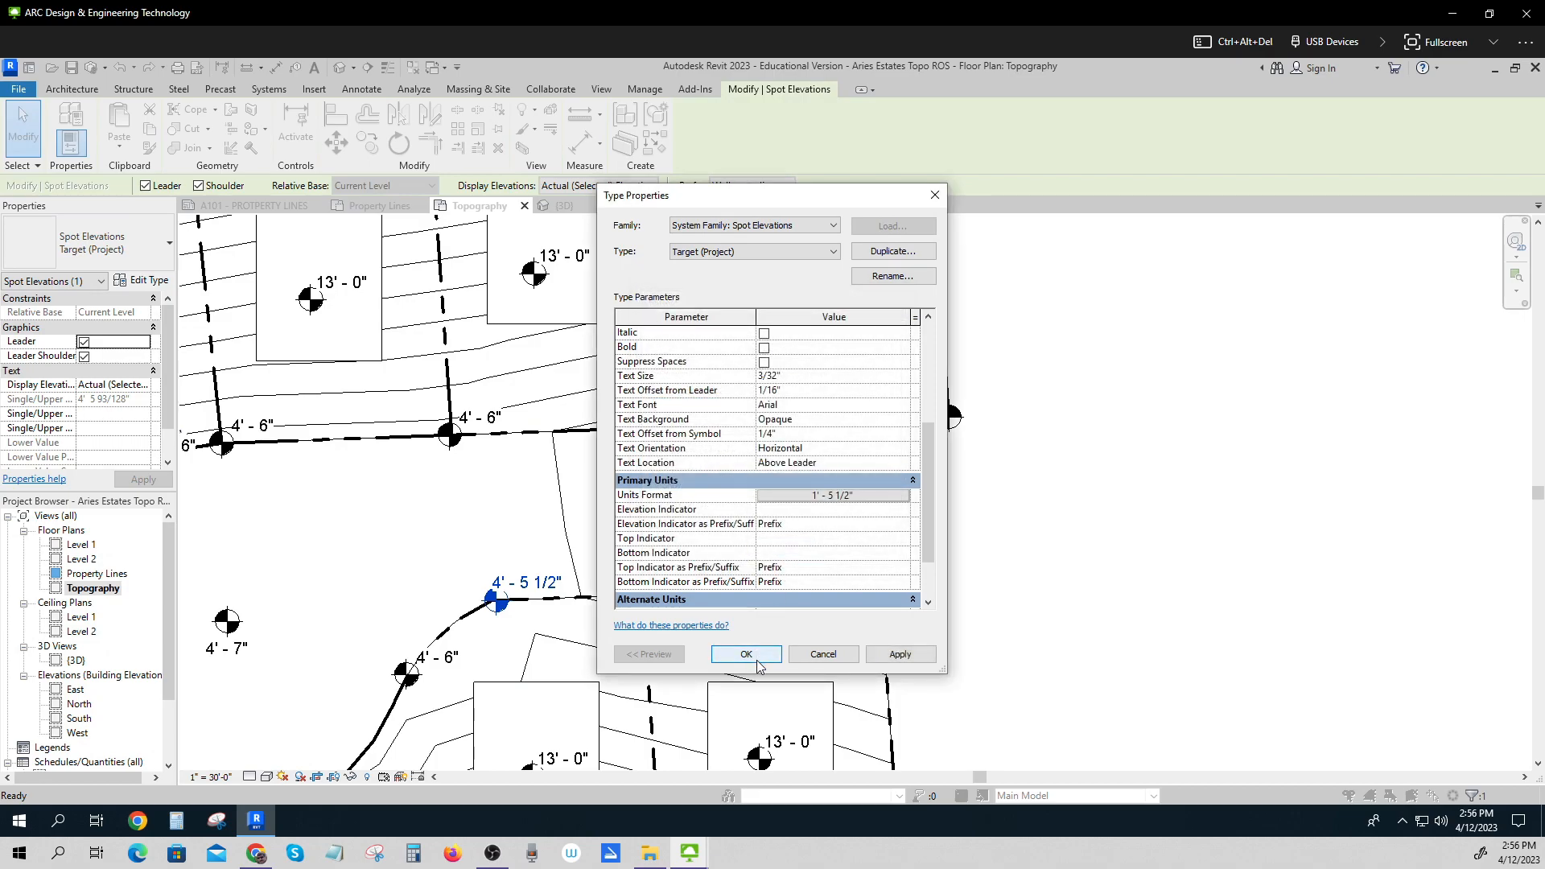
click(748, 653)
Override the topography's category graphics in this view with a surface foreground pattern colour of RGB 155-155-155.
scroll(1125, 624, down, 3)
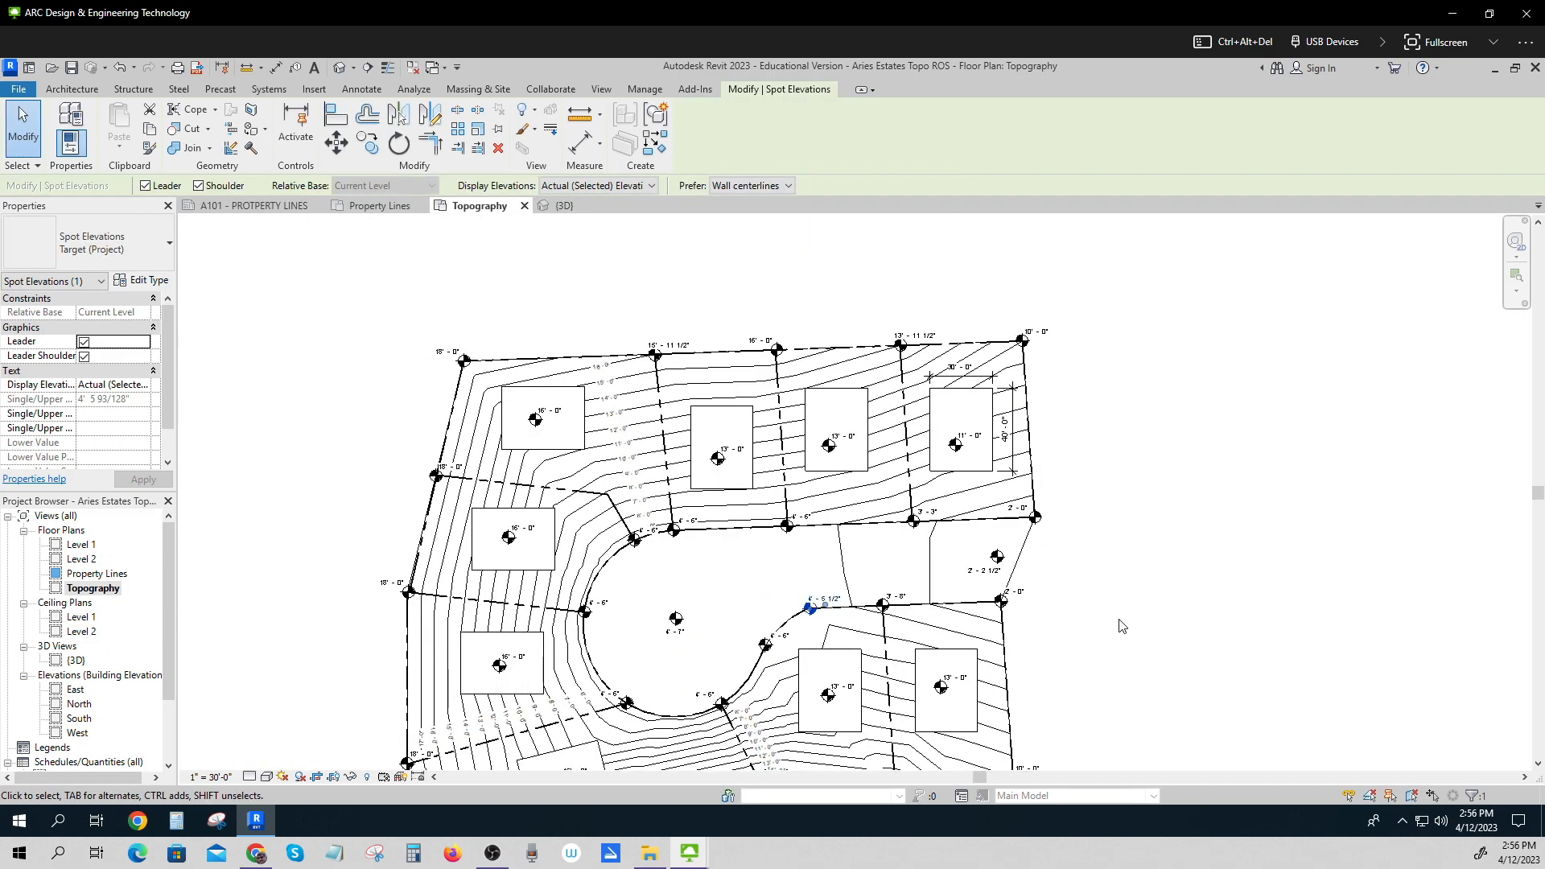
middle_drag(1123, 626, 1182, 532)
scroll(1180, 531, down, 1)
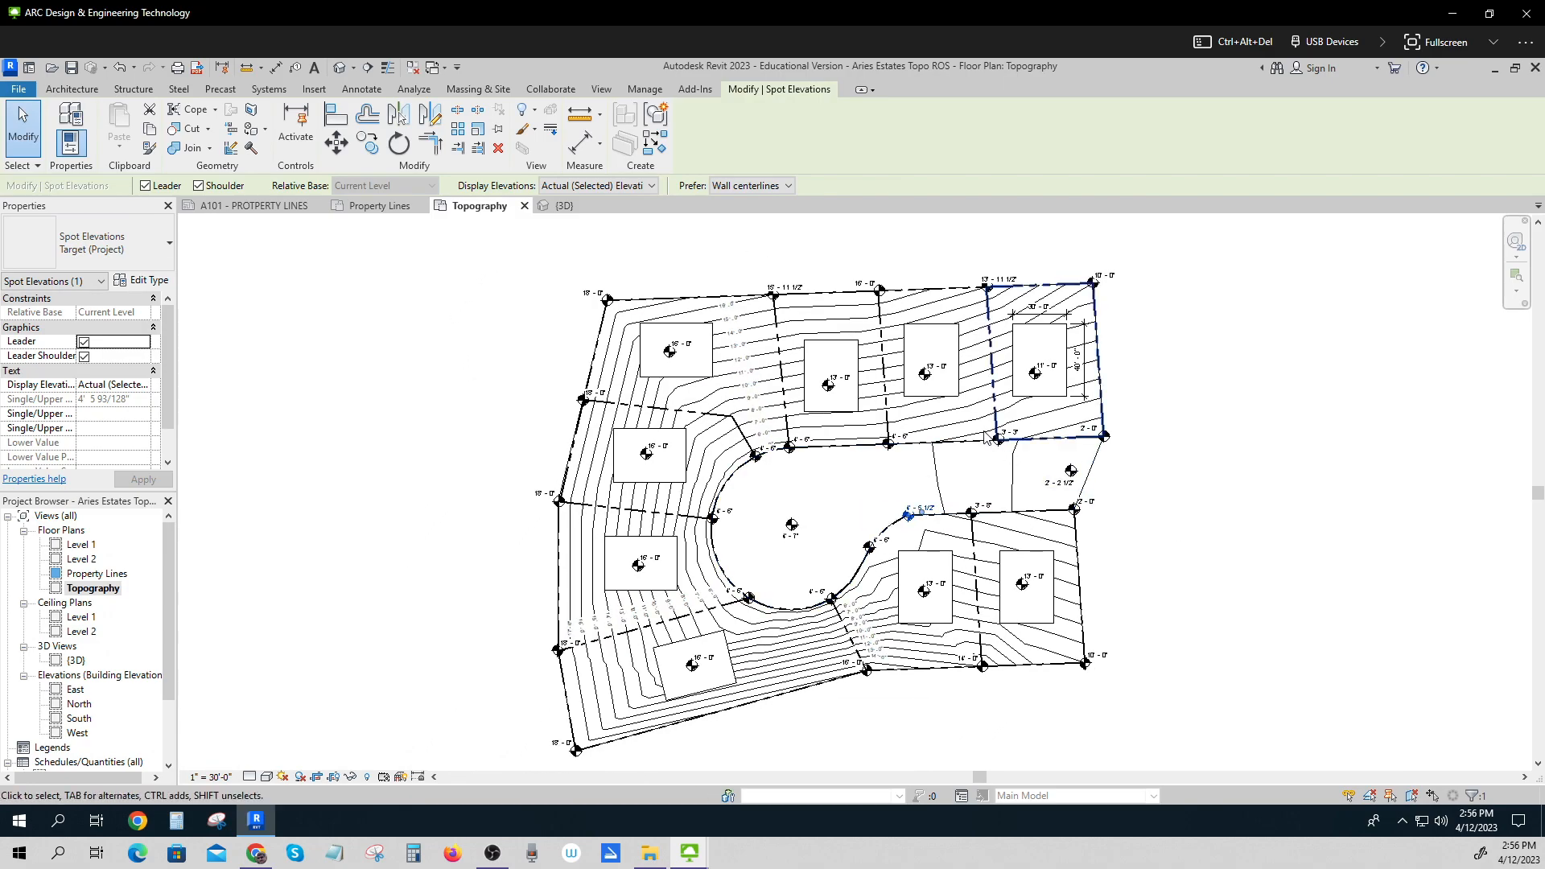
click(932, 422)
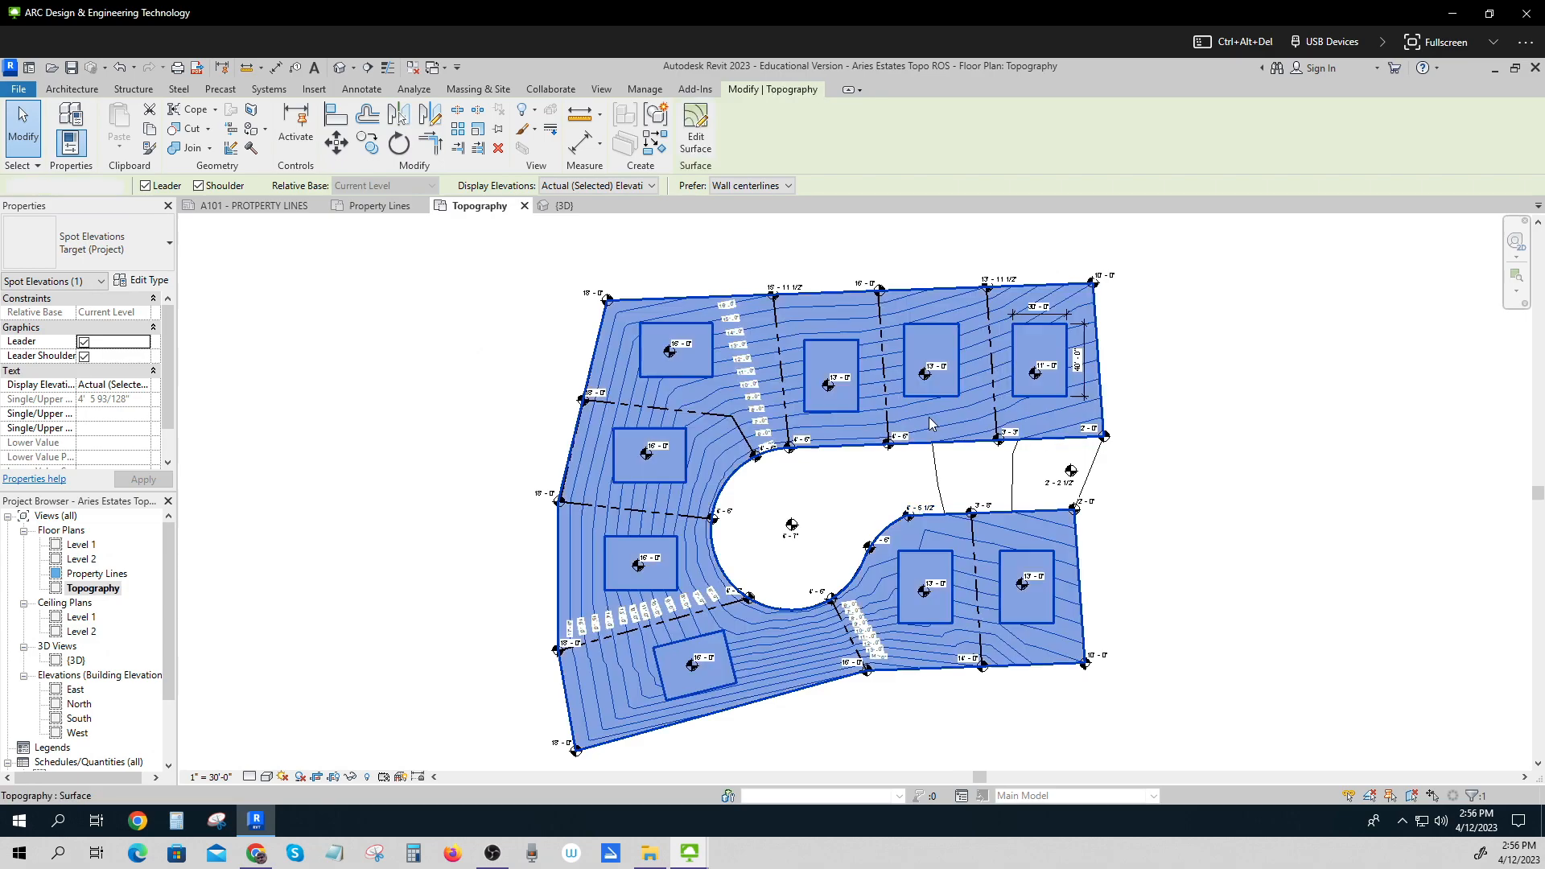
right_click(931, 423)
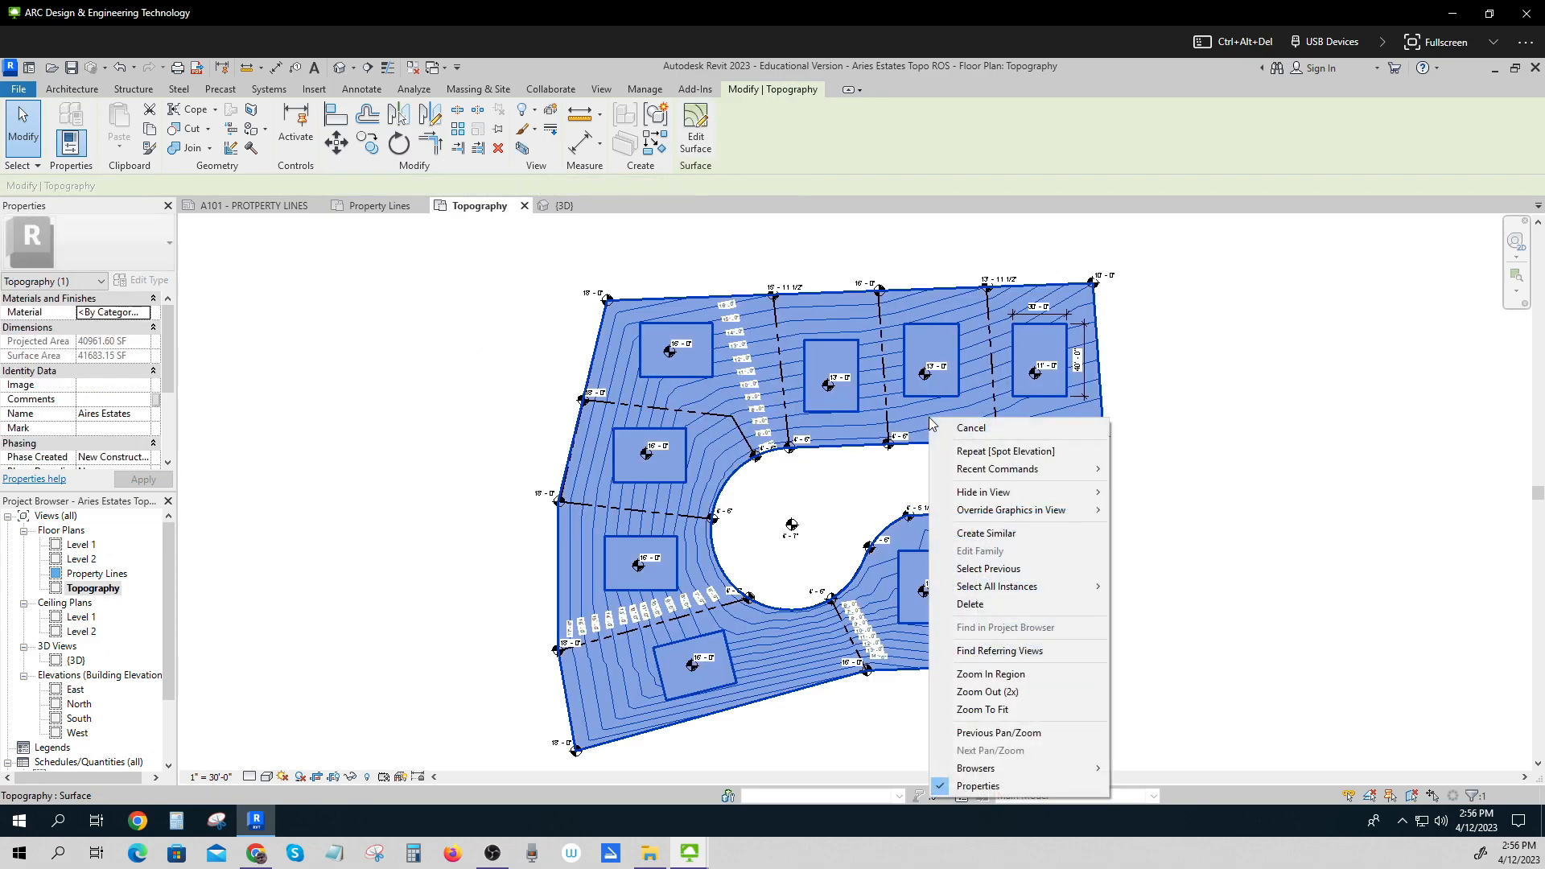
mouse_move(984, 520)
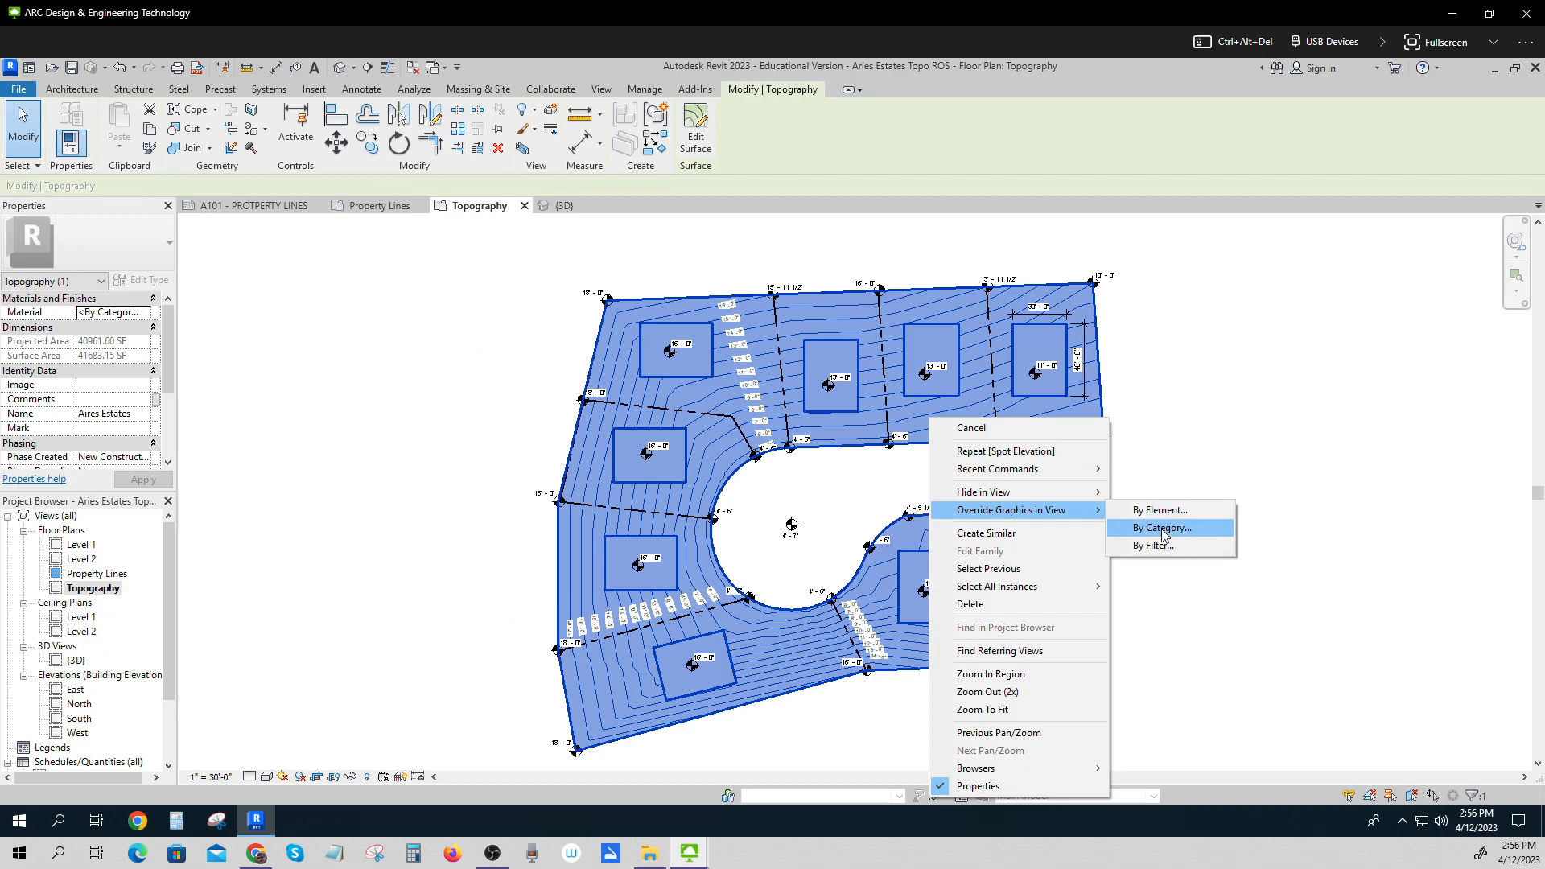
click(1162, 531)
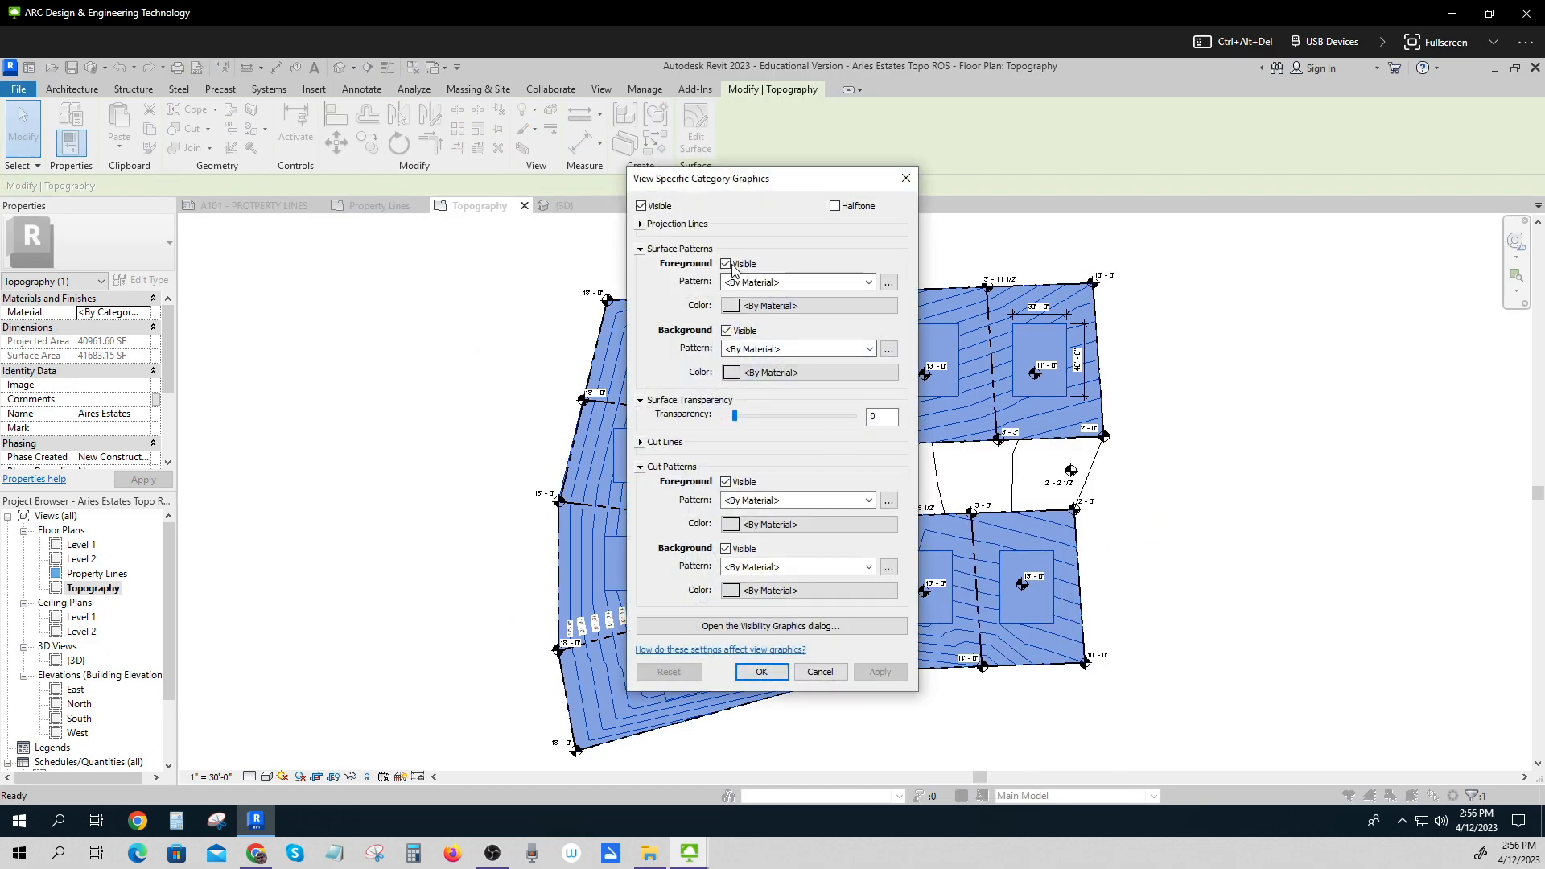
click(734, 306)
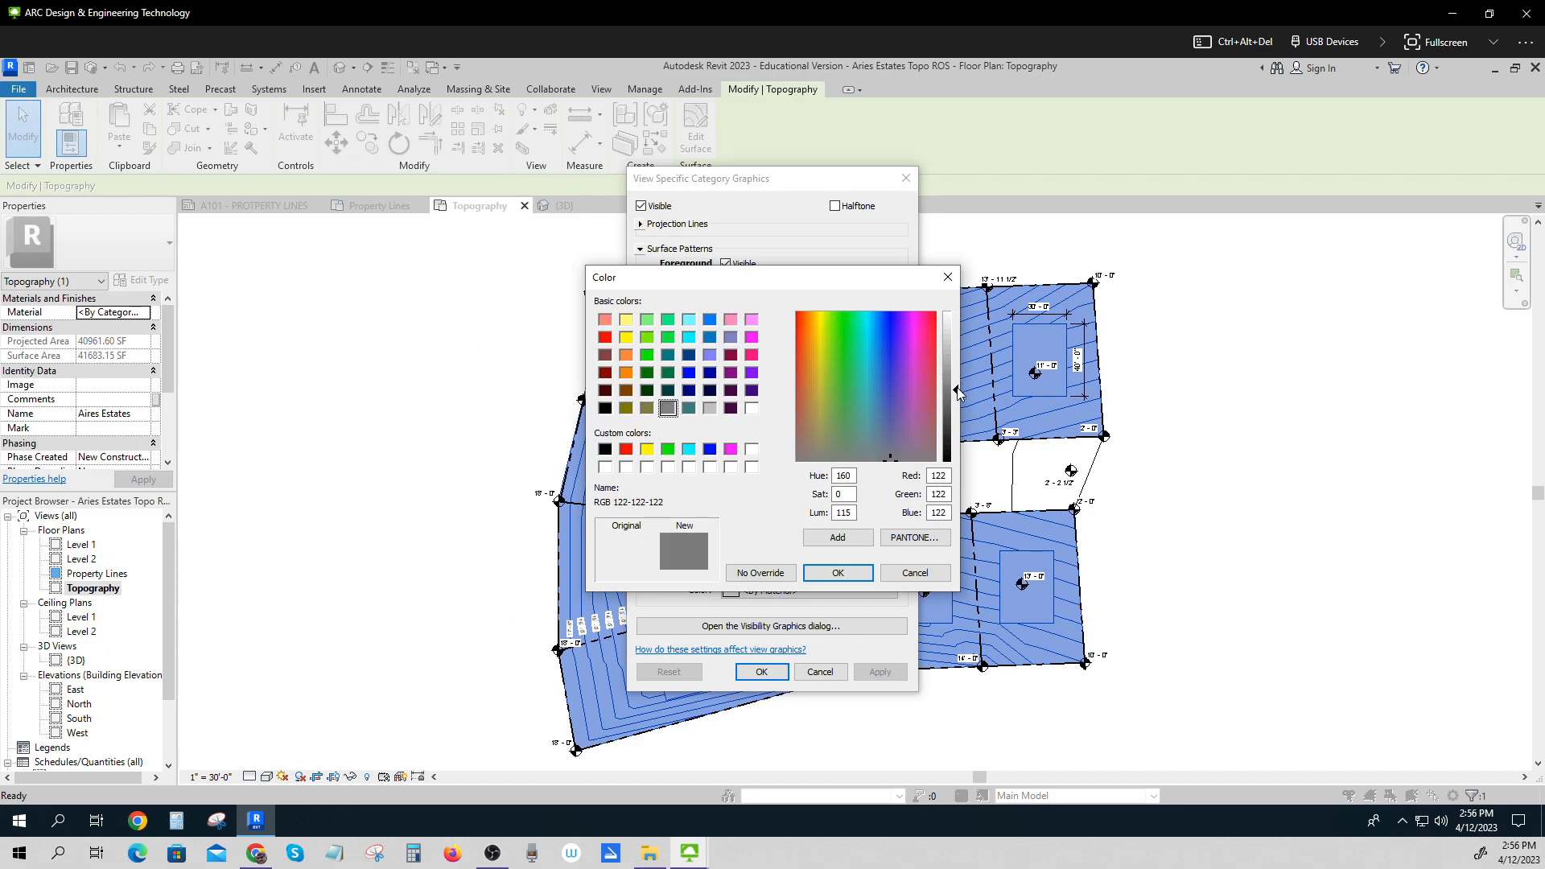
drag(958, 388, 957, 370)
click(838, 573)
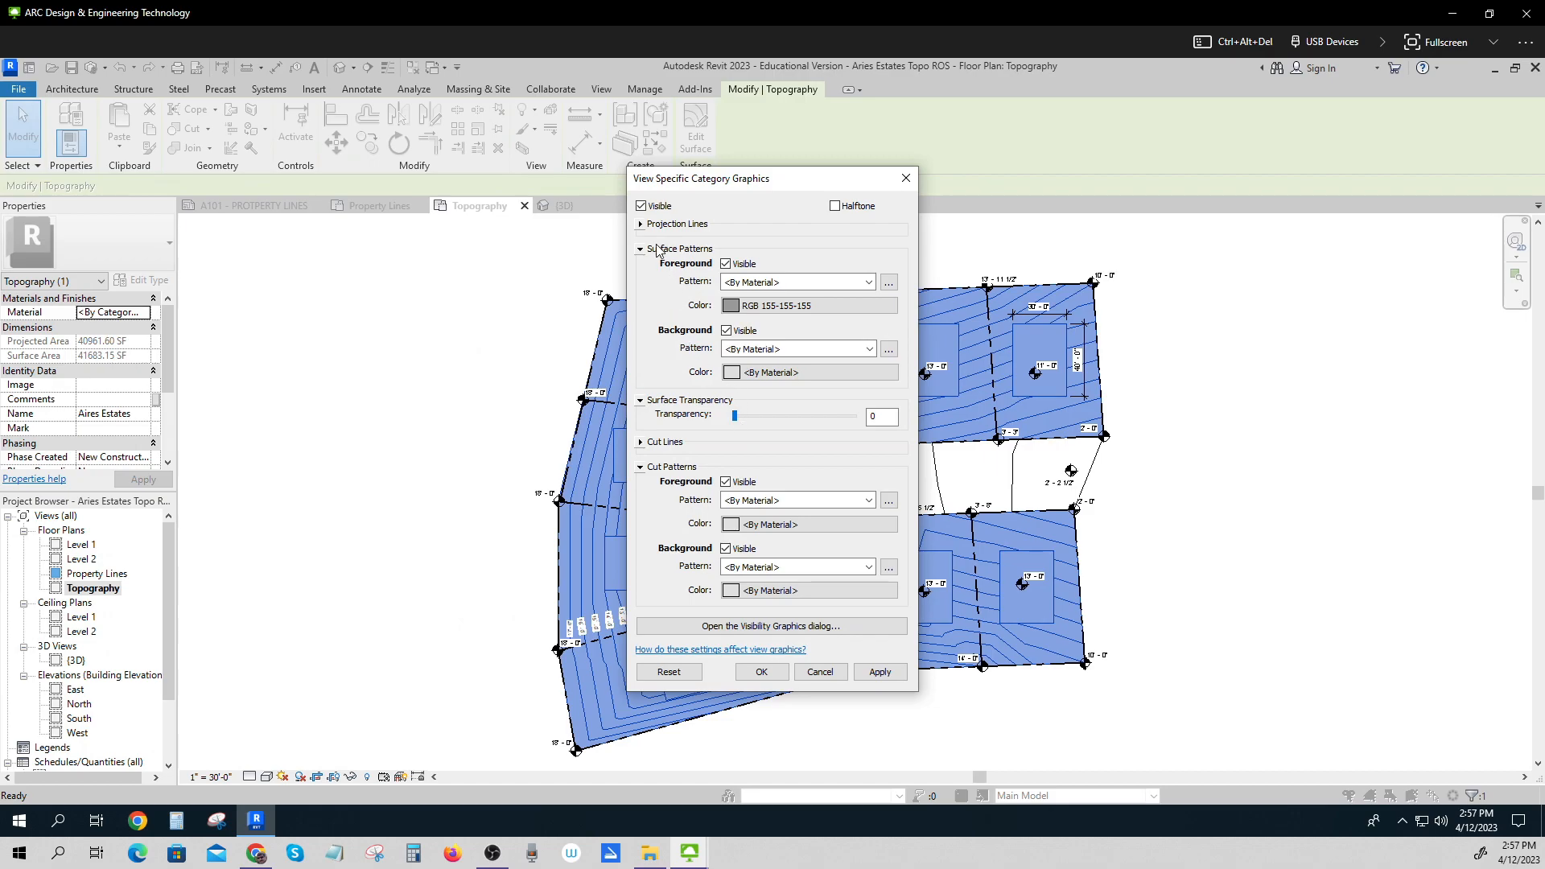
Override the topography's projection lines with colour RGB 197-197-197 and weight 5, then apply and close.
click(641, 225)
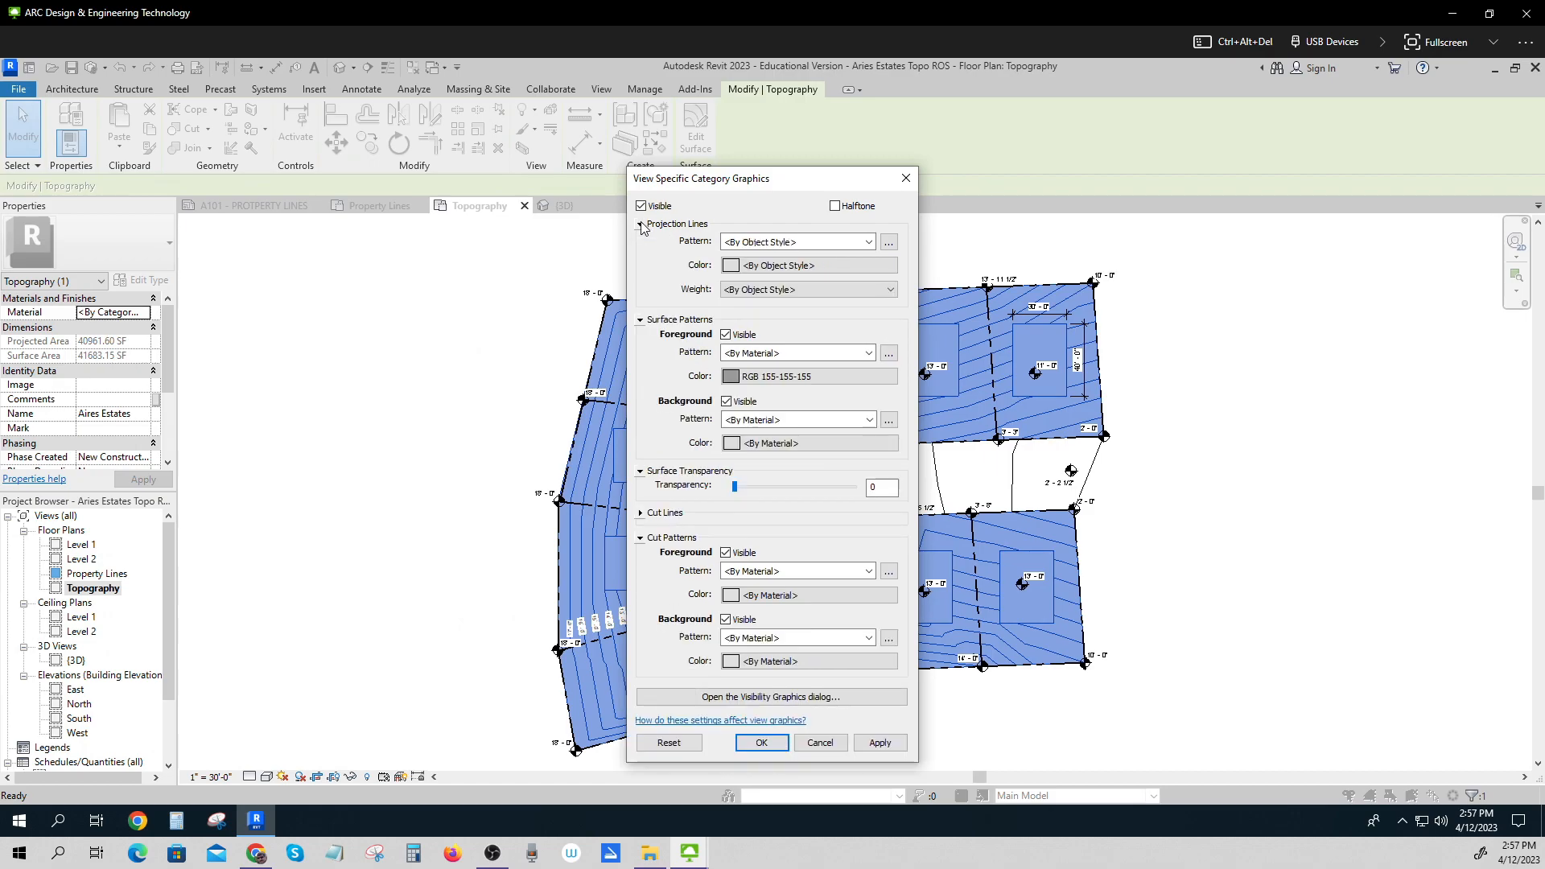
click(734, 267)
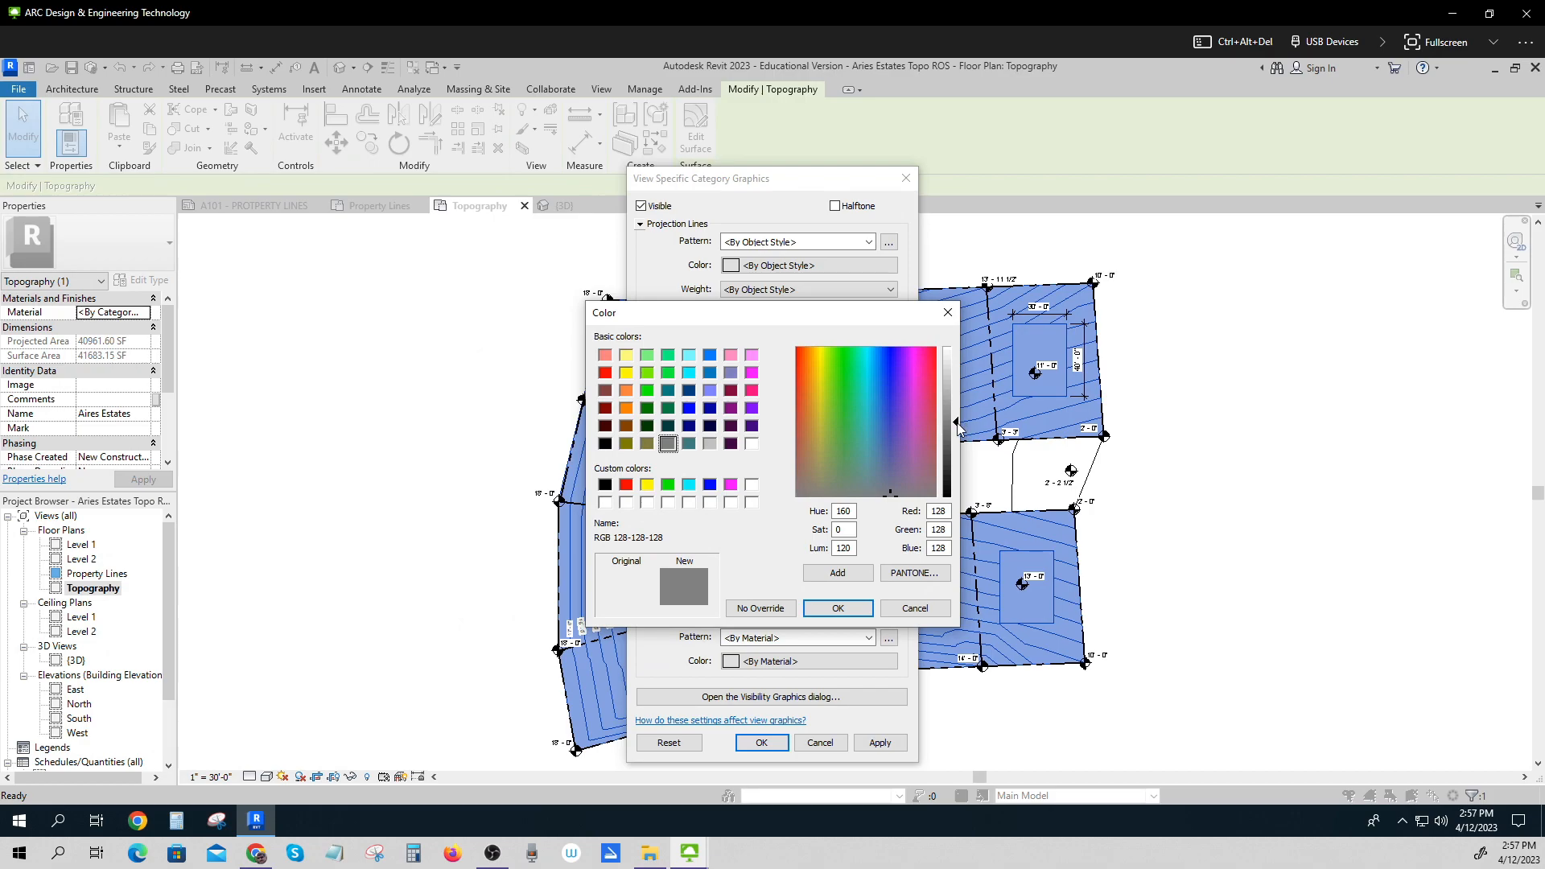
drag(958, 422, 955, 390)
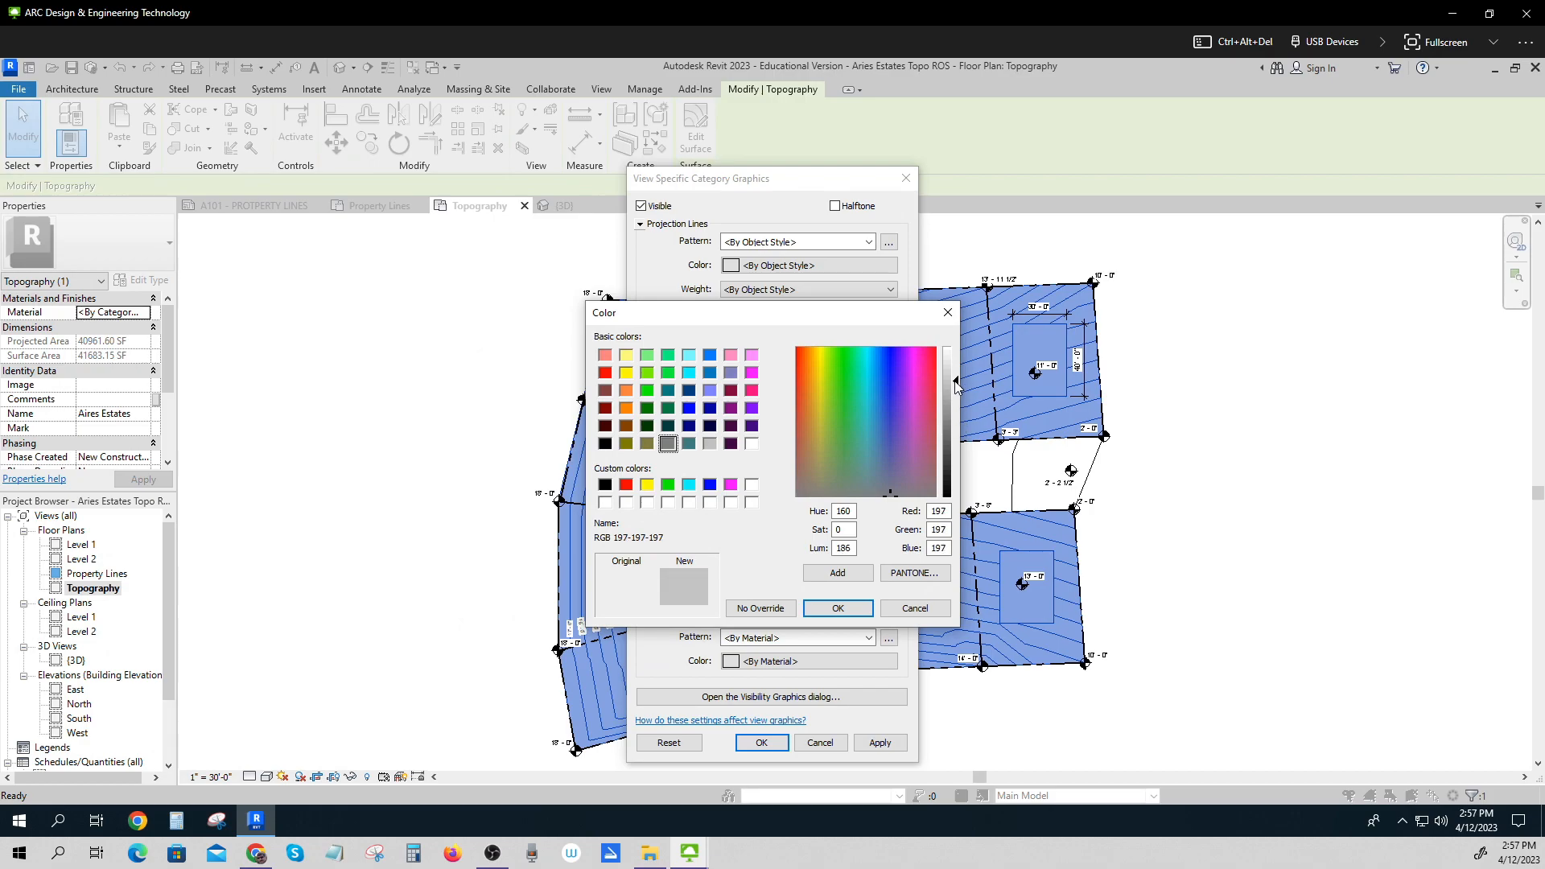
click(854, 610)
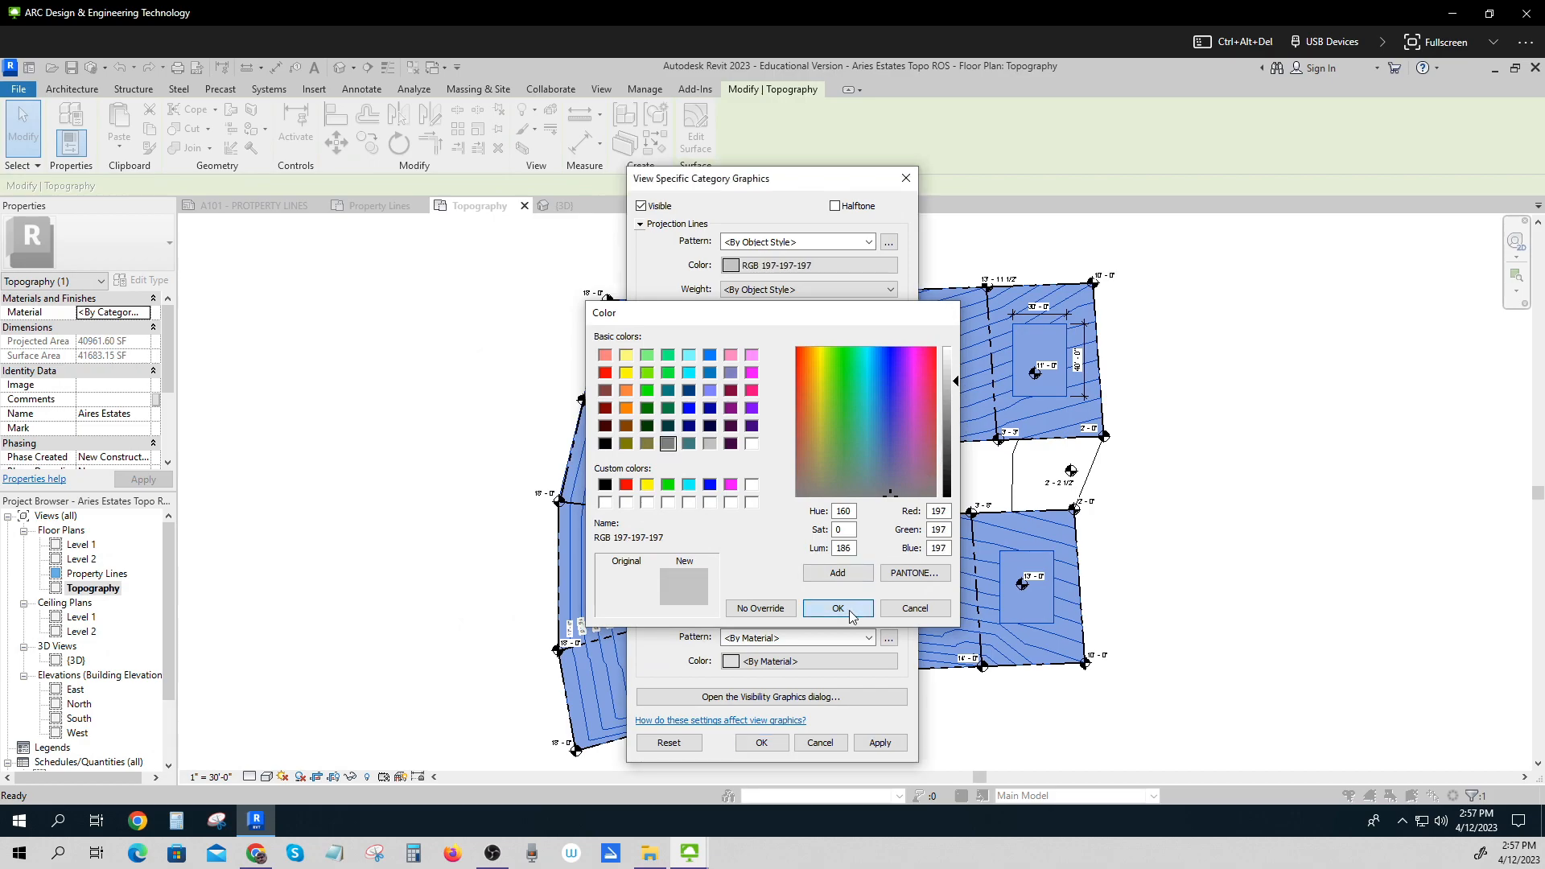
click(777, 291)
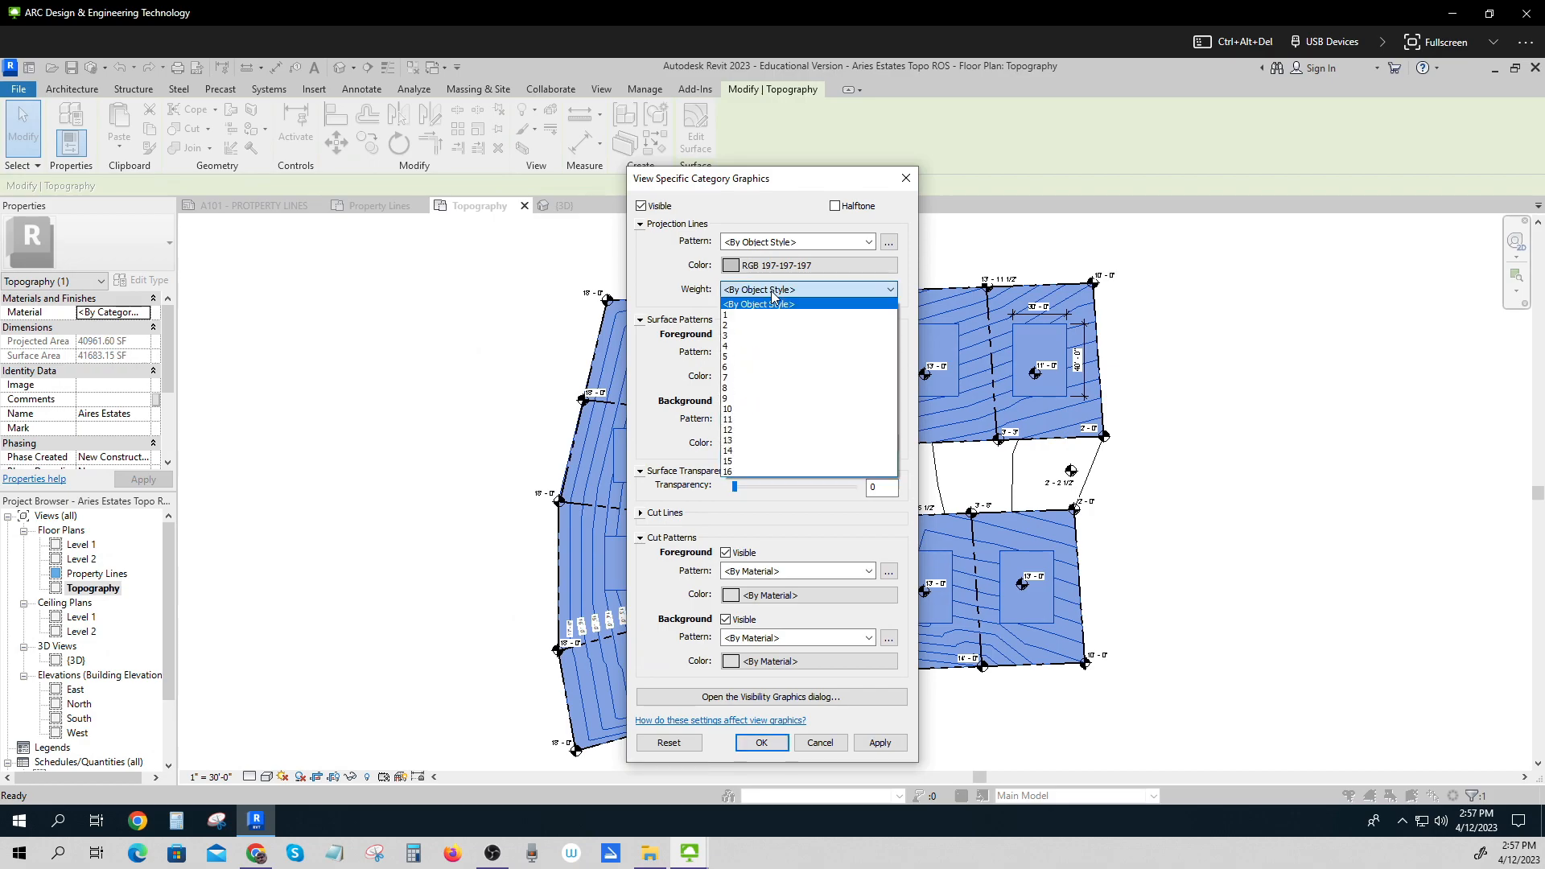
click(751, 356)
click(879, 743)
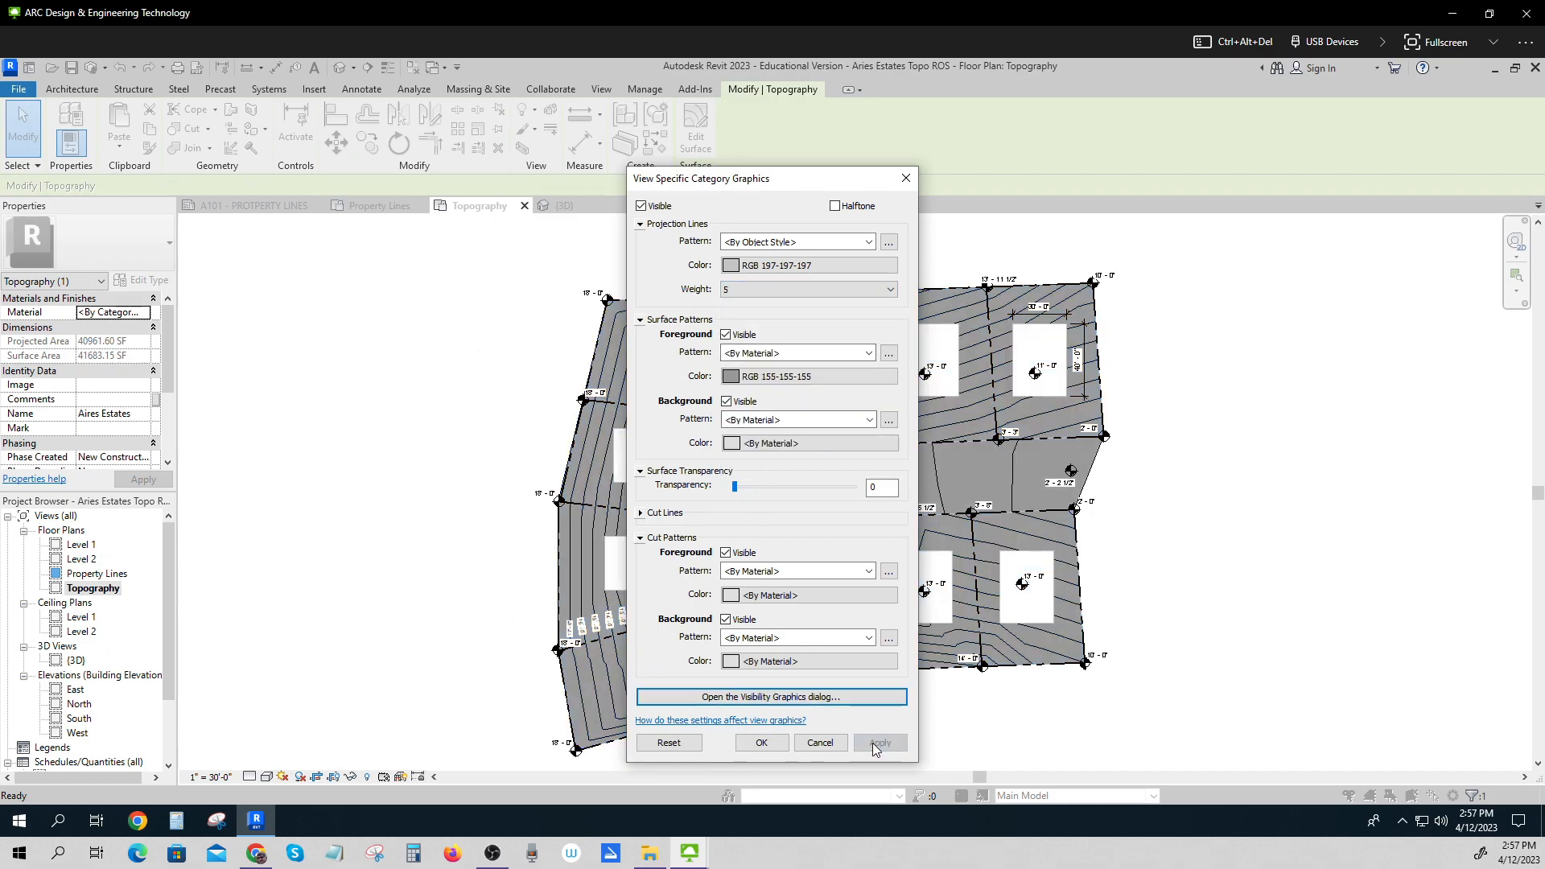
click(771, 749)
click(1180, 642)
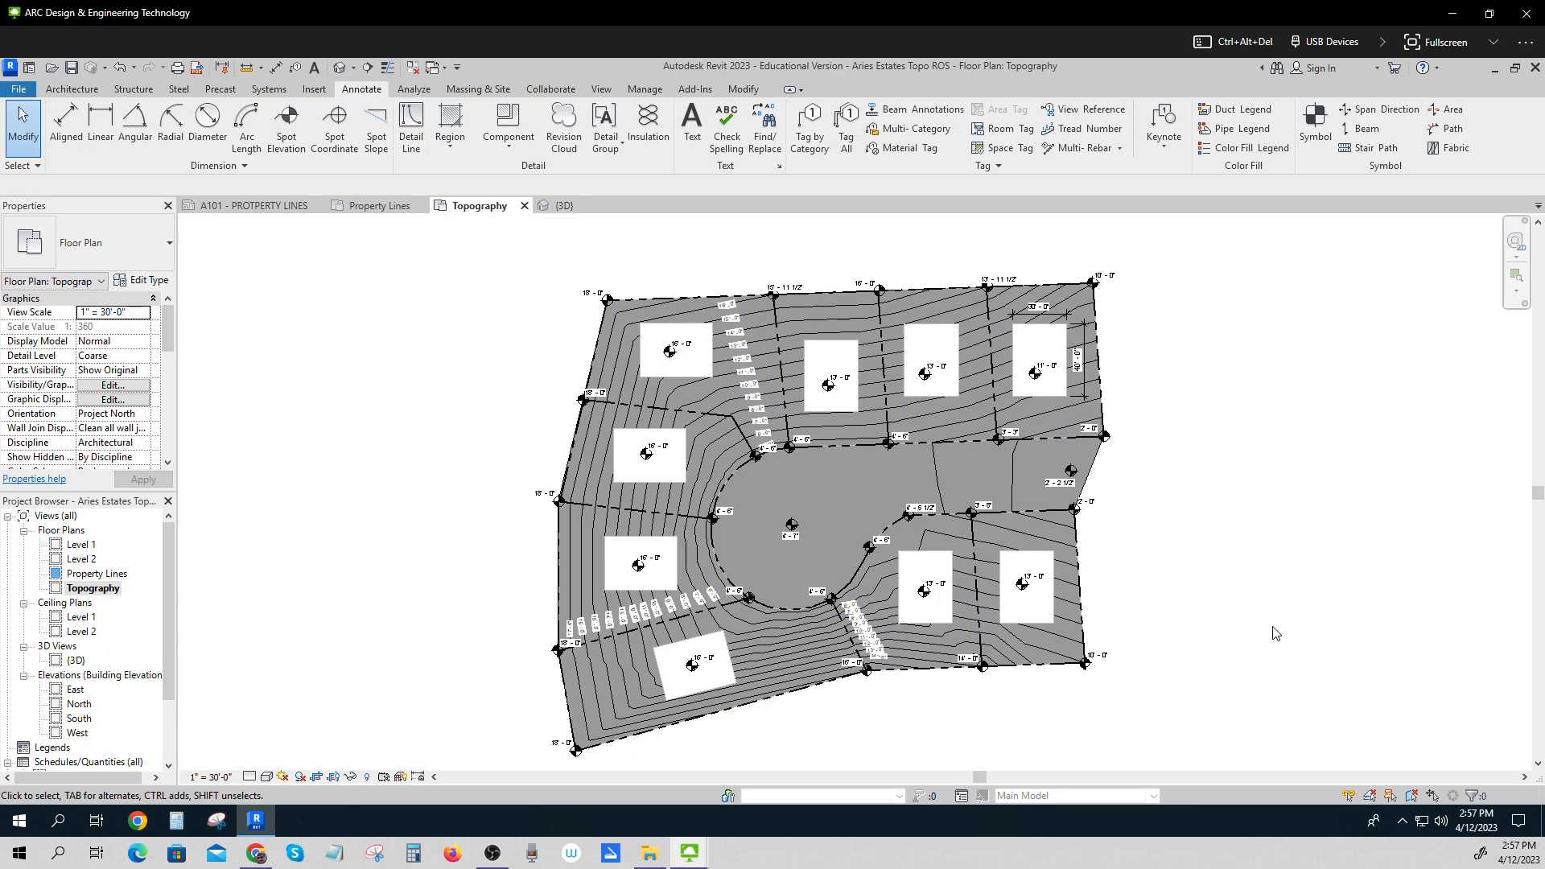
Reset the topography's category graphic overrides in this view.
click(957, 420)
right_click(955, 417)
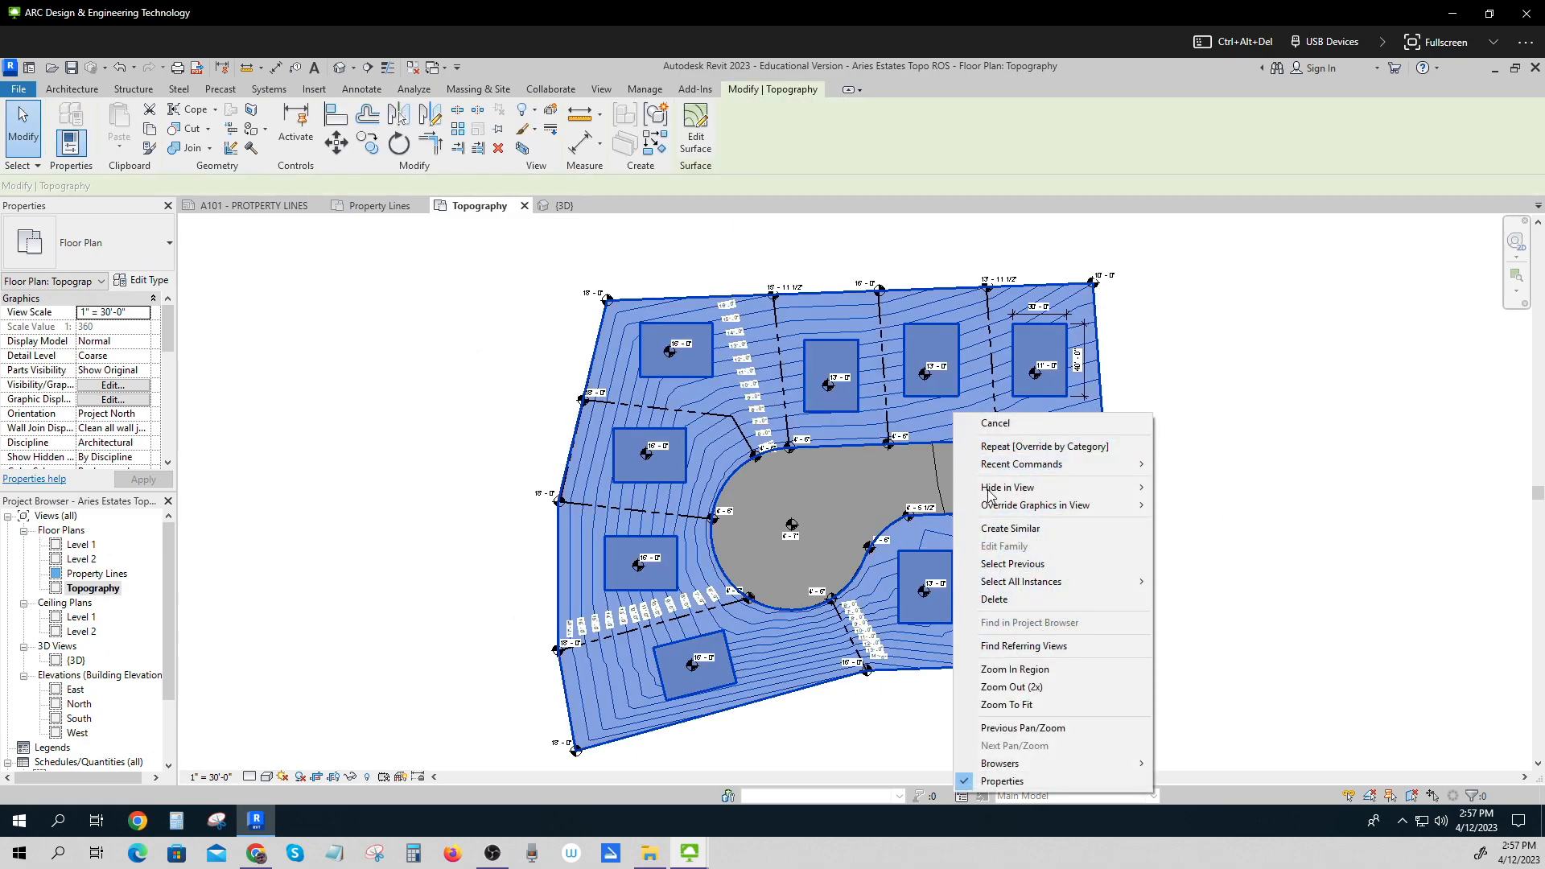
mouse_move(1002, 507)
click(1217, 525)
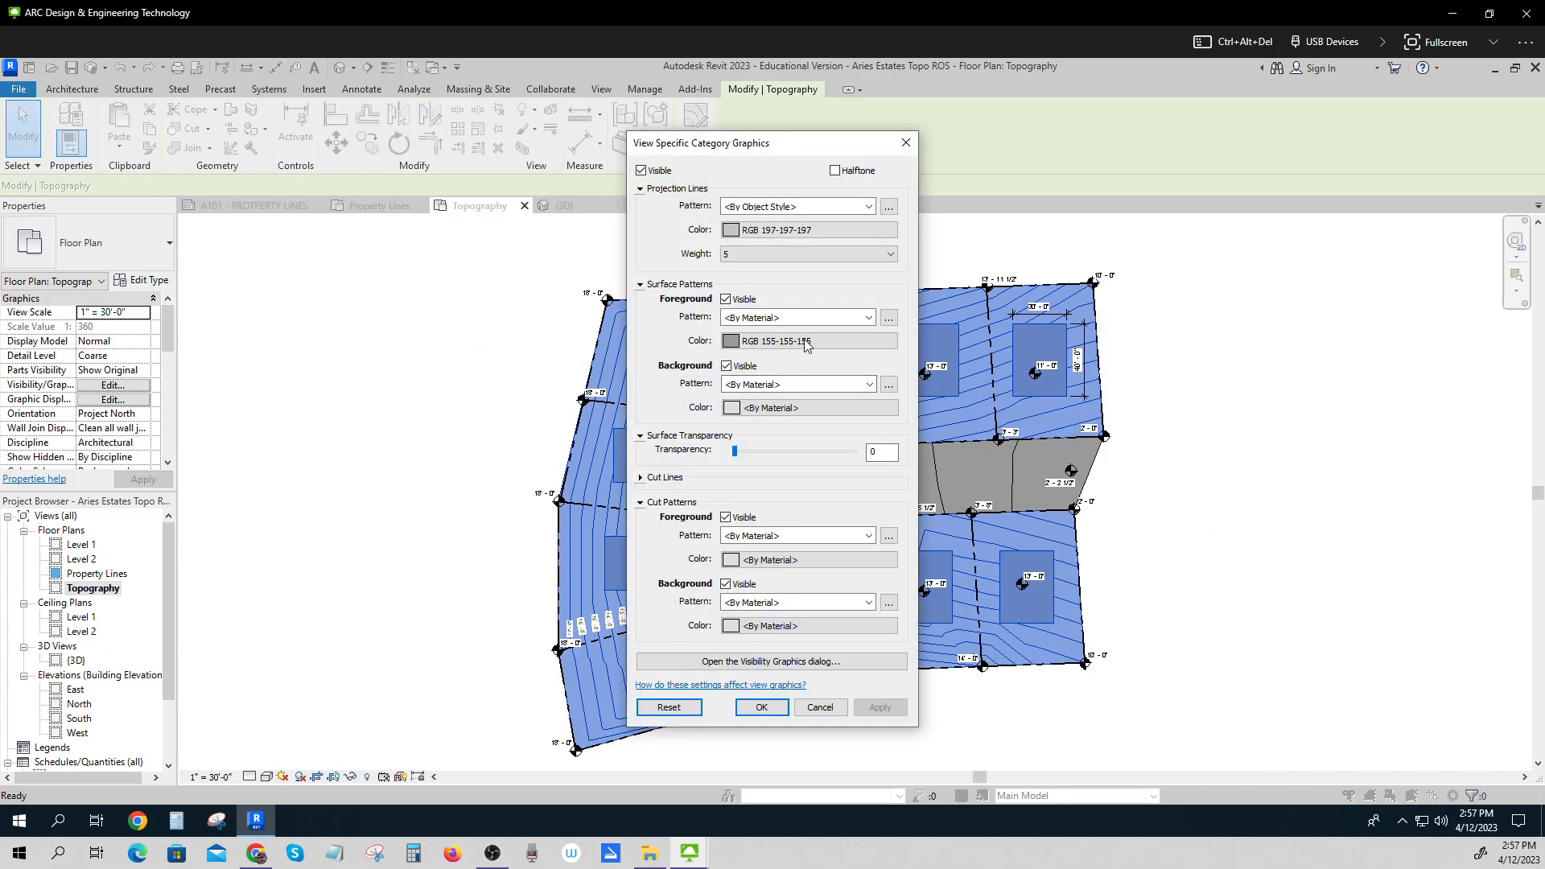
click(1275, 470)
key(Escape)
click(1271, 473)
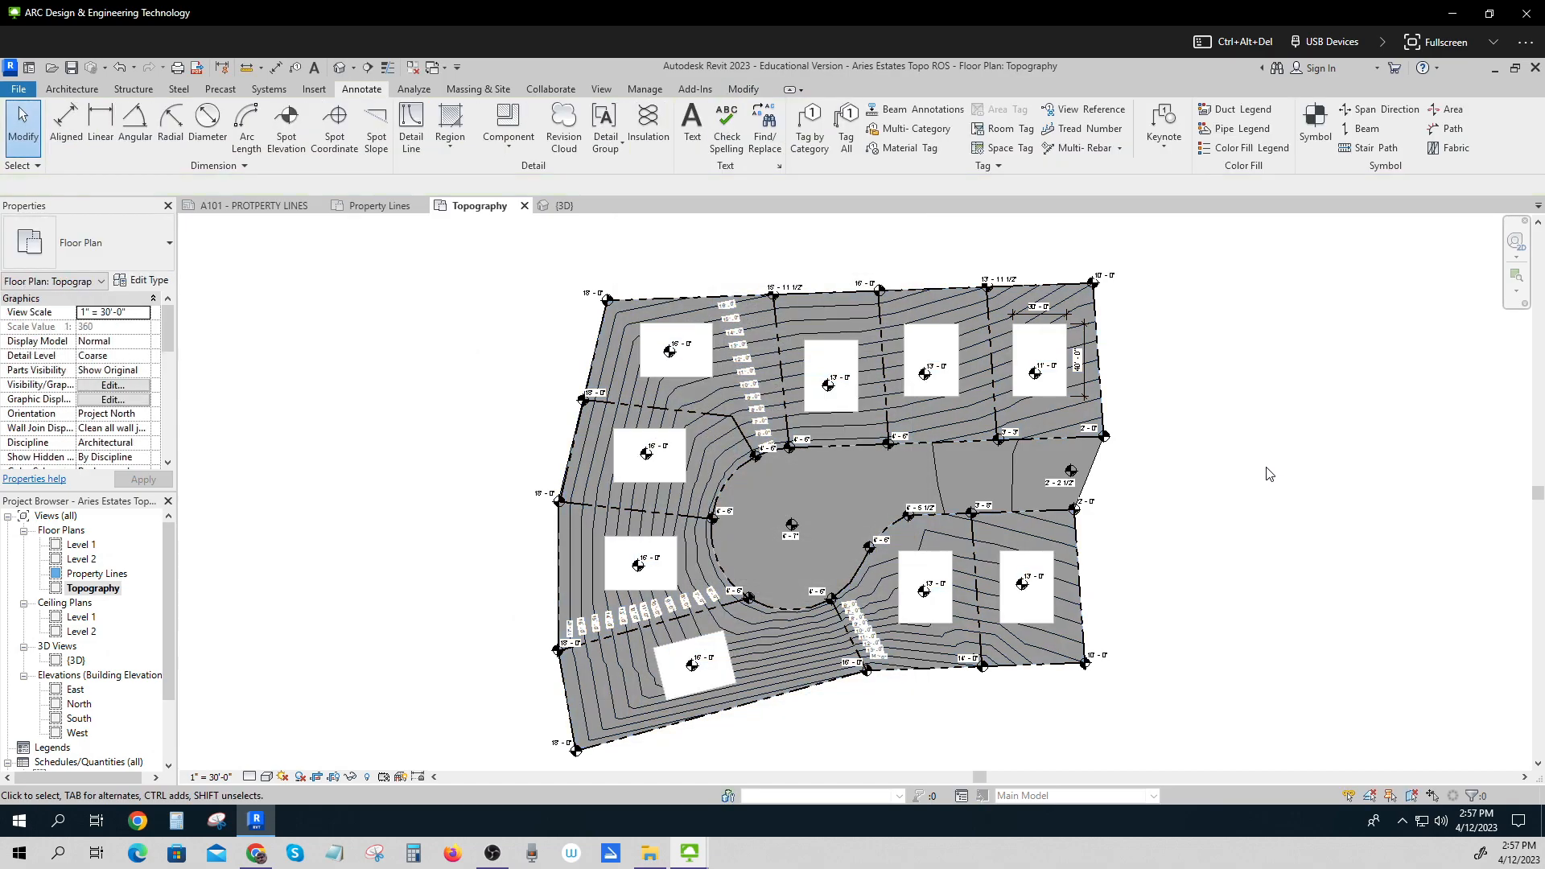
Reopen the topography's category overrides and set its projection line colour to RGB 201-201-201, applying it.
click(977, 411)
right_click(975, 412)
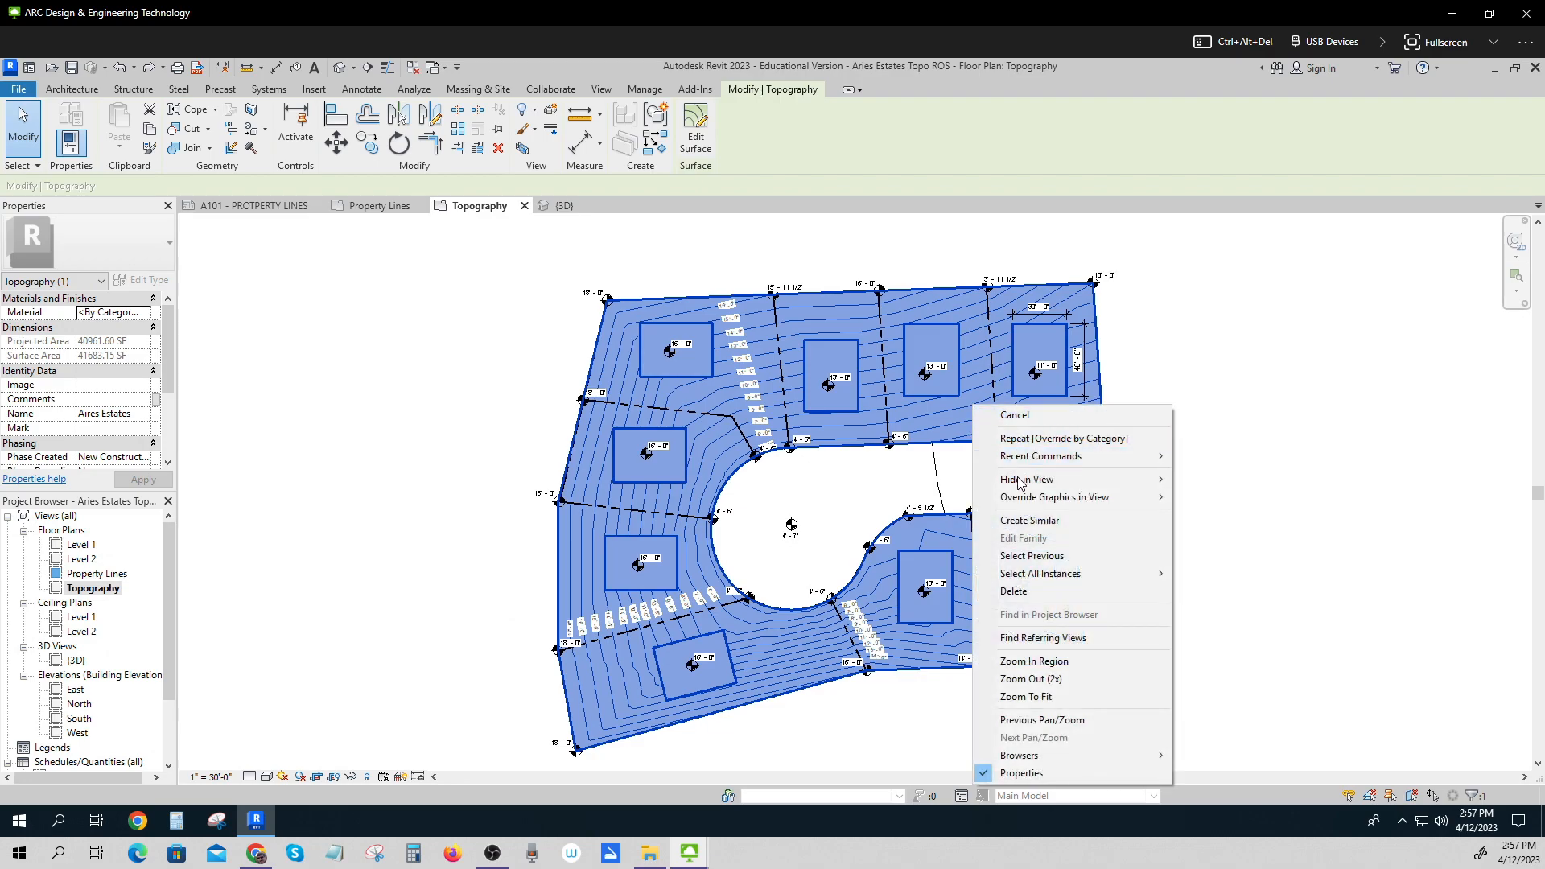
mouse_move(1138, 500)
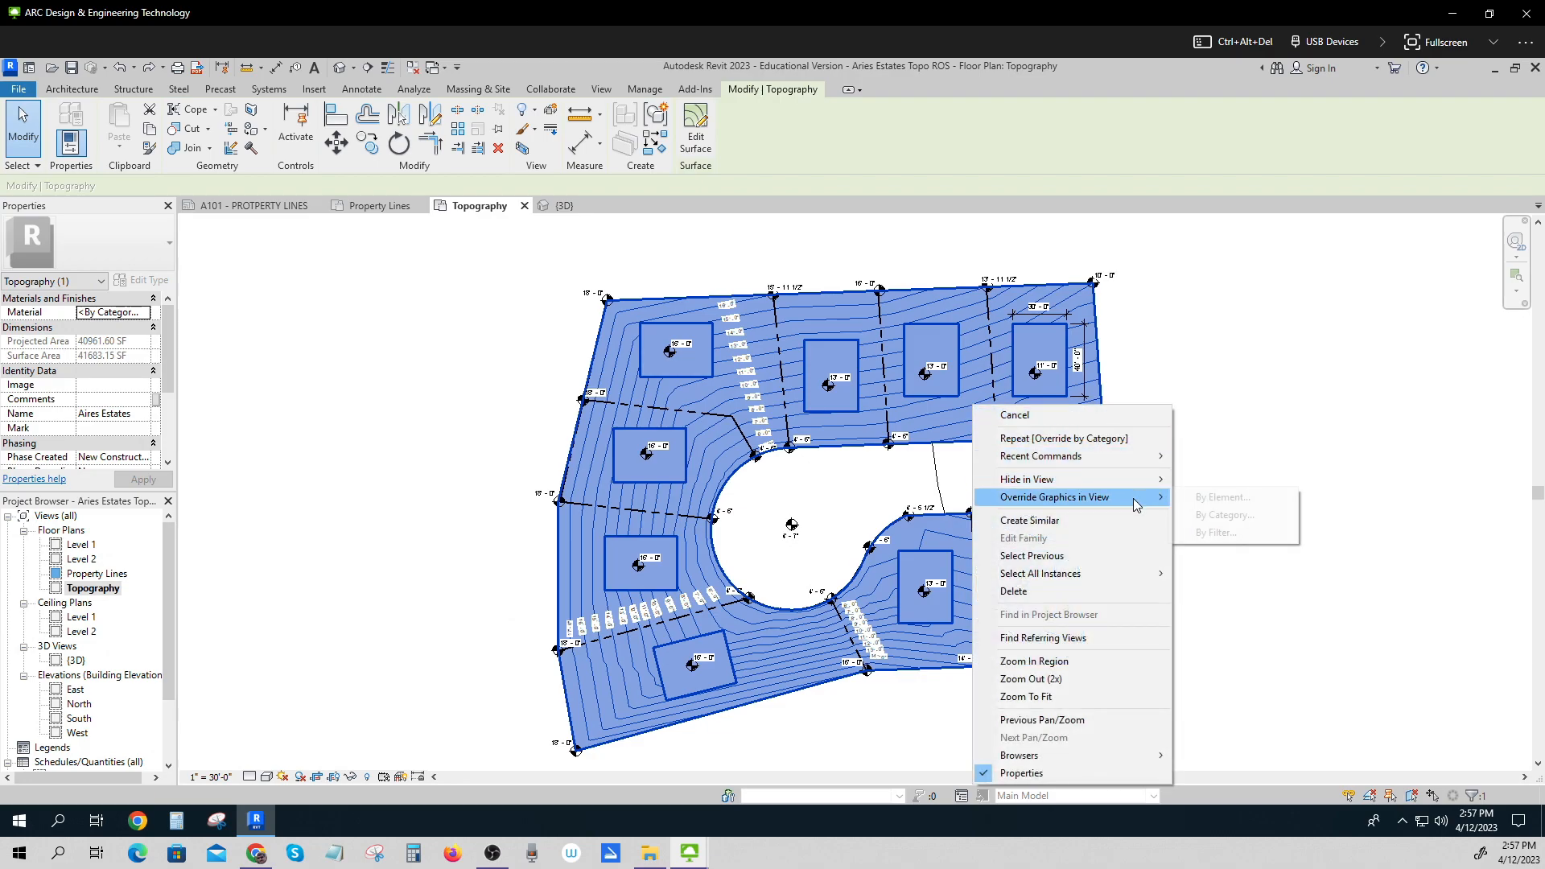
click(1232, 515)
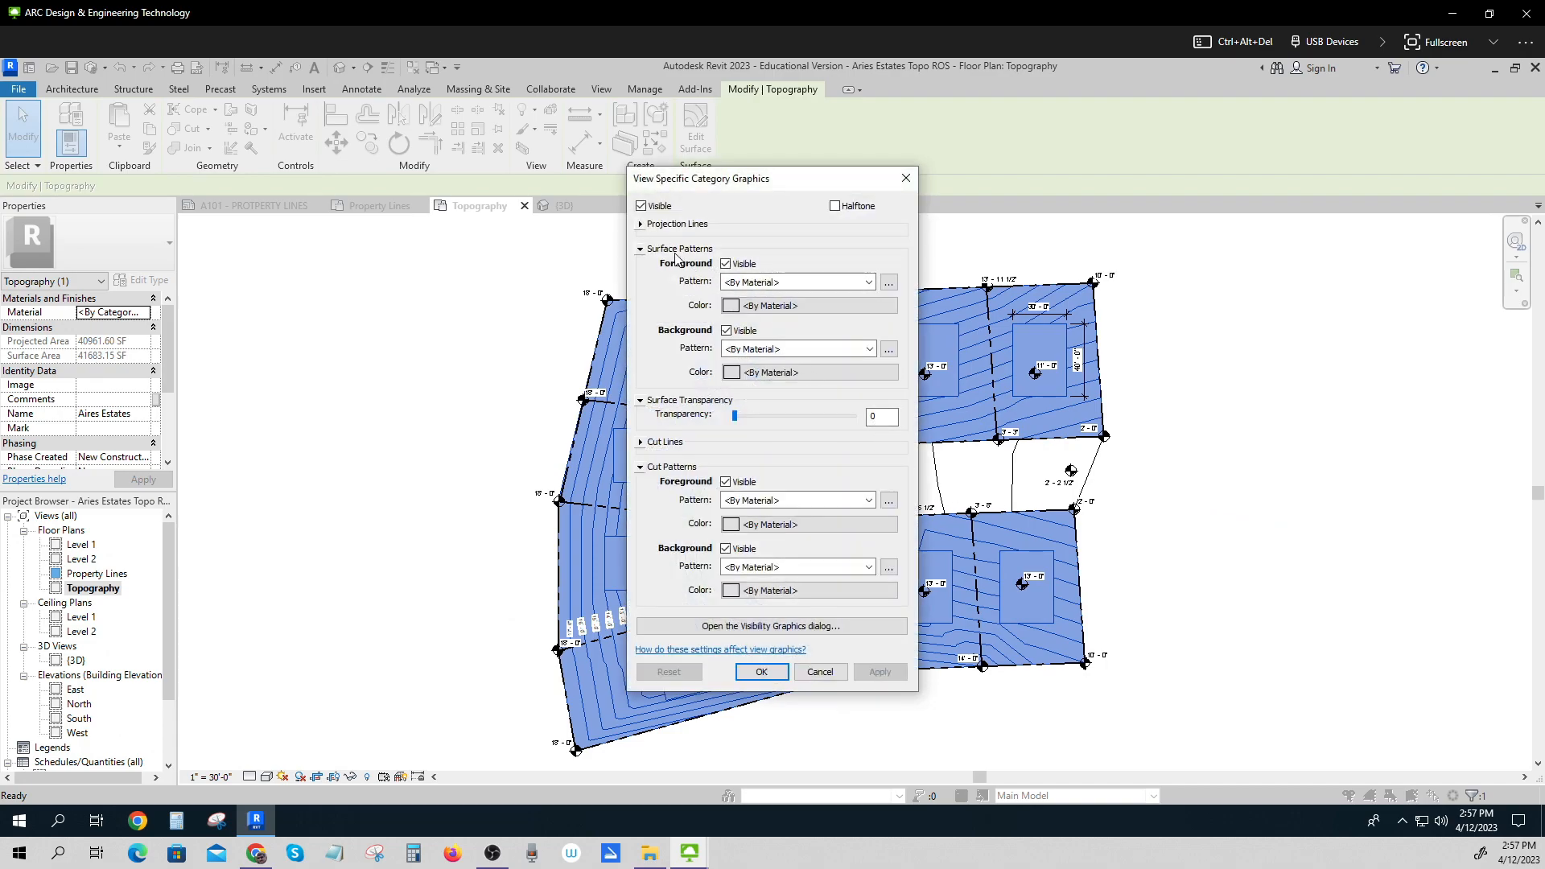
click(641, 225)
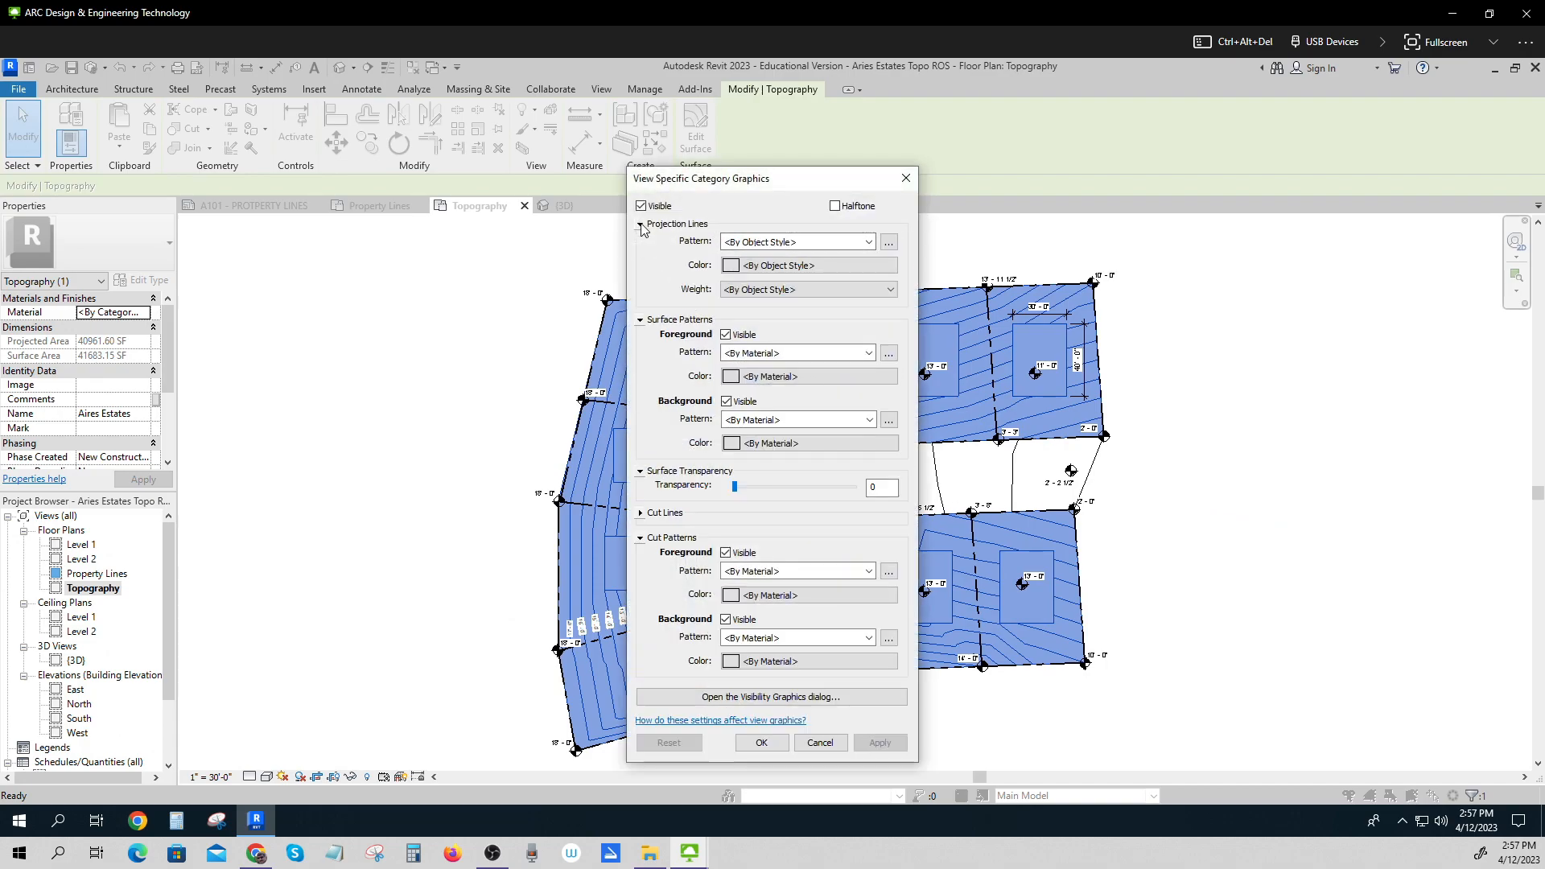
click(732, 266)
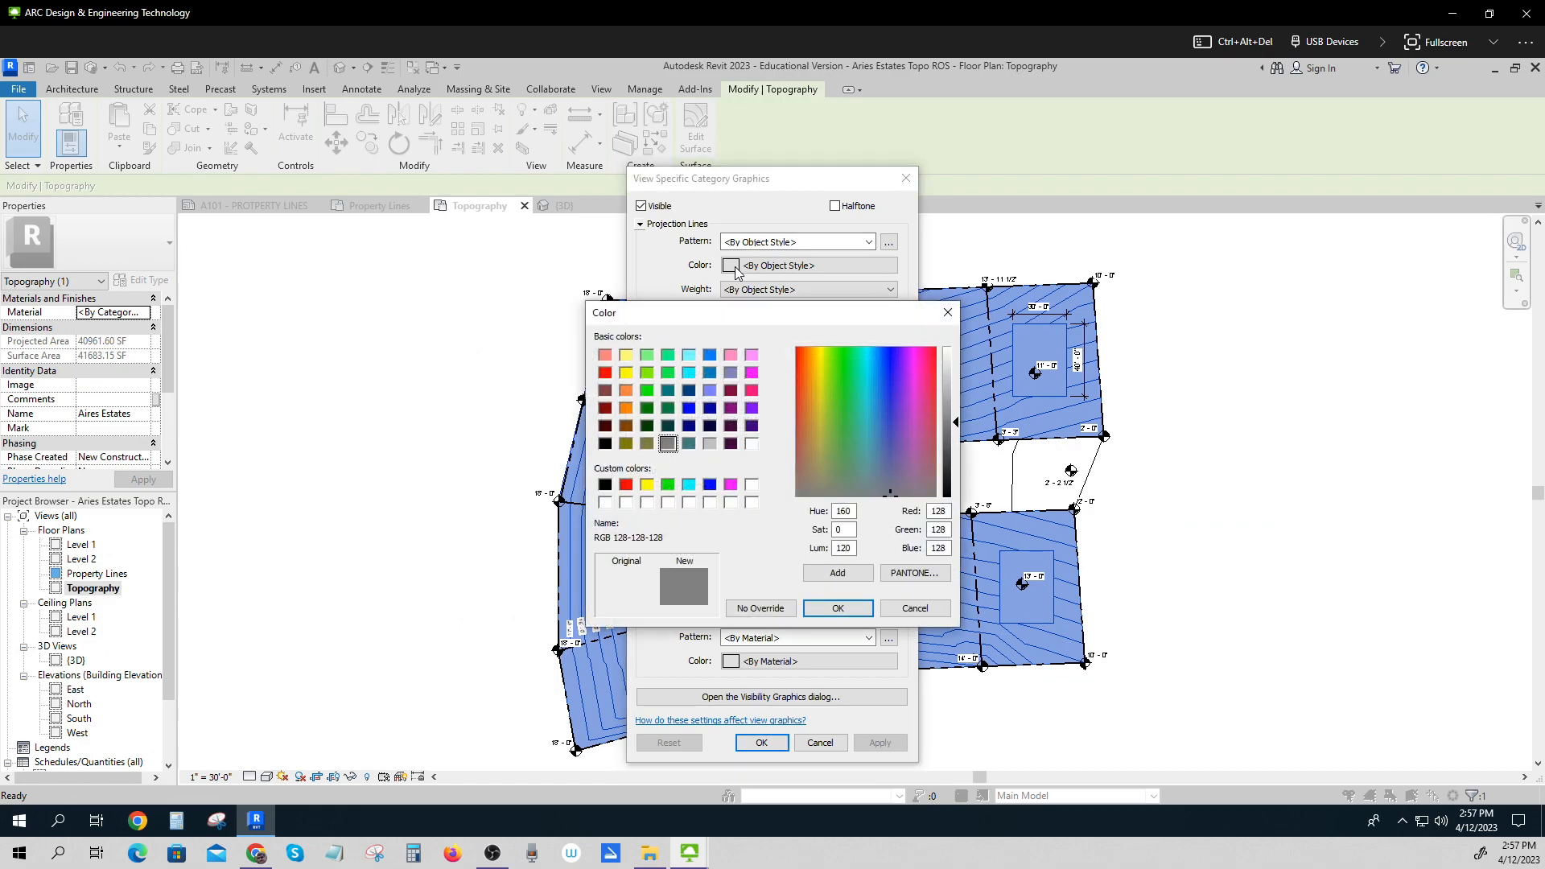
drag(958, 422, 958, 394)
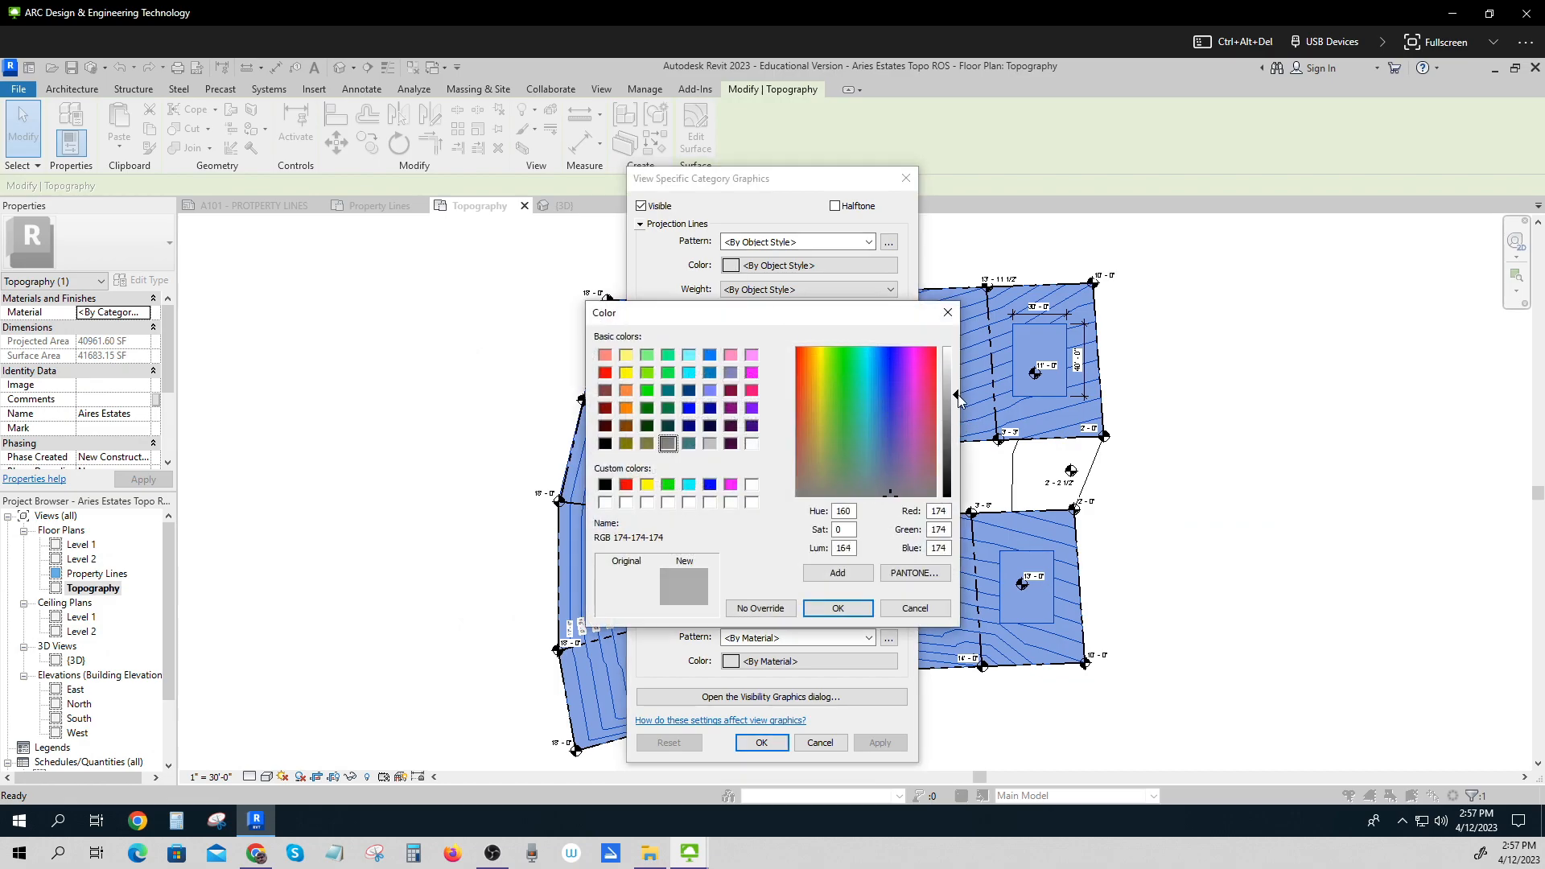
click(860, 606)
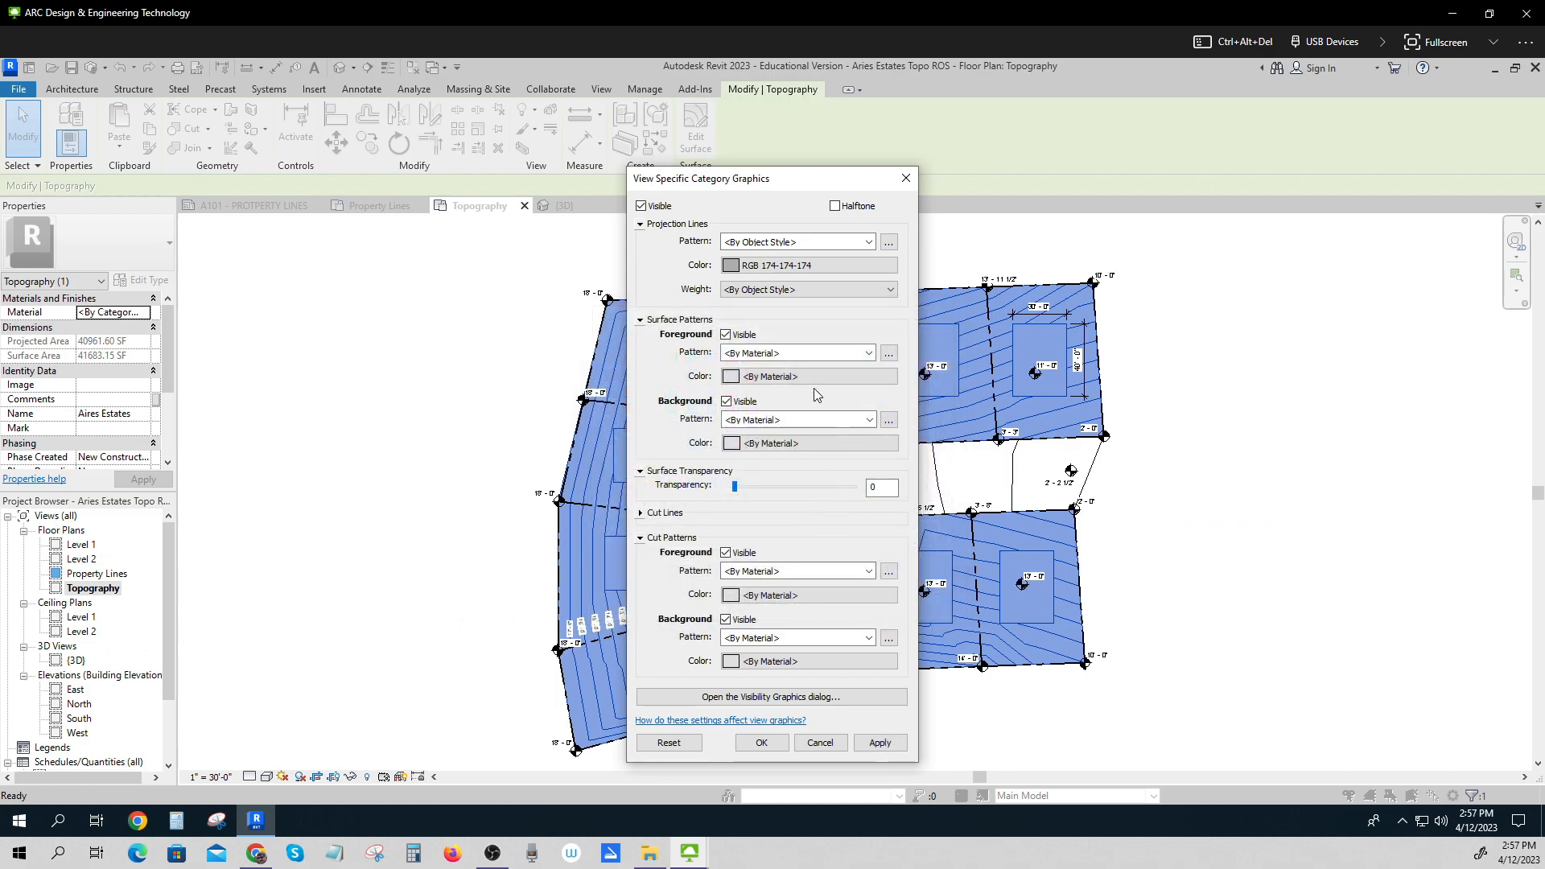
click(805, 267)
drag(958, 398, 958, 378)
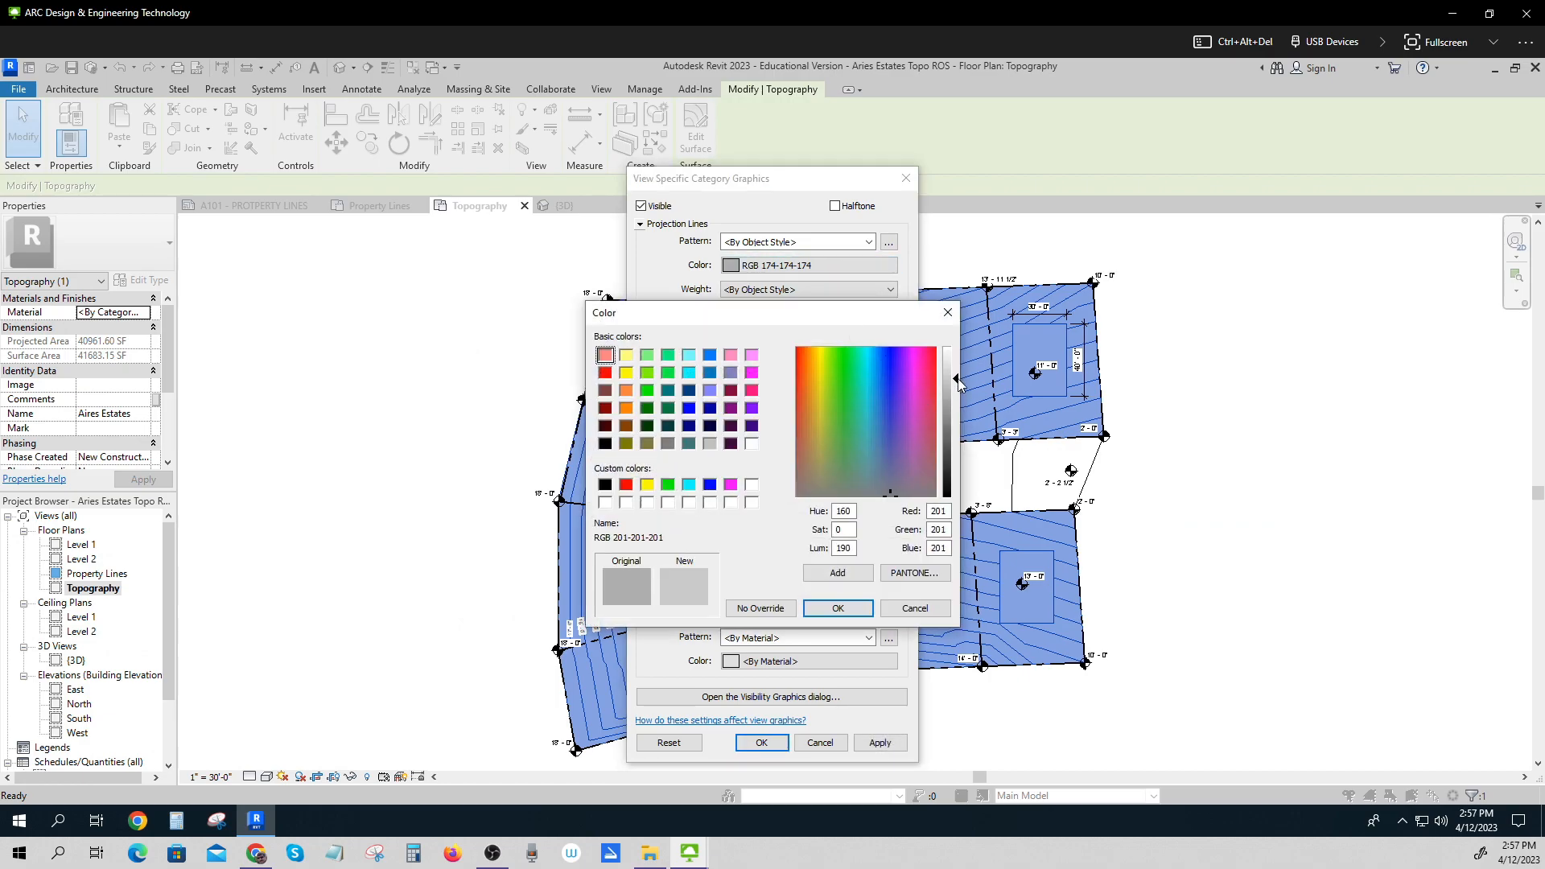
click(838, 608)
click(877, 749)
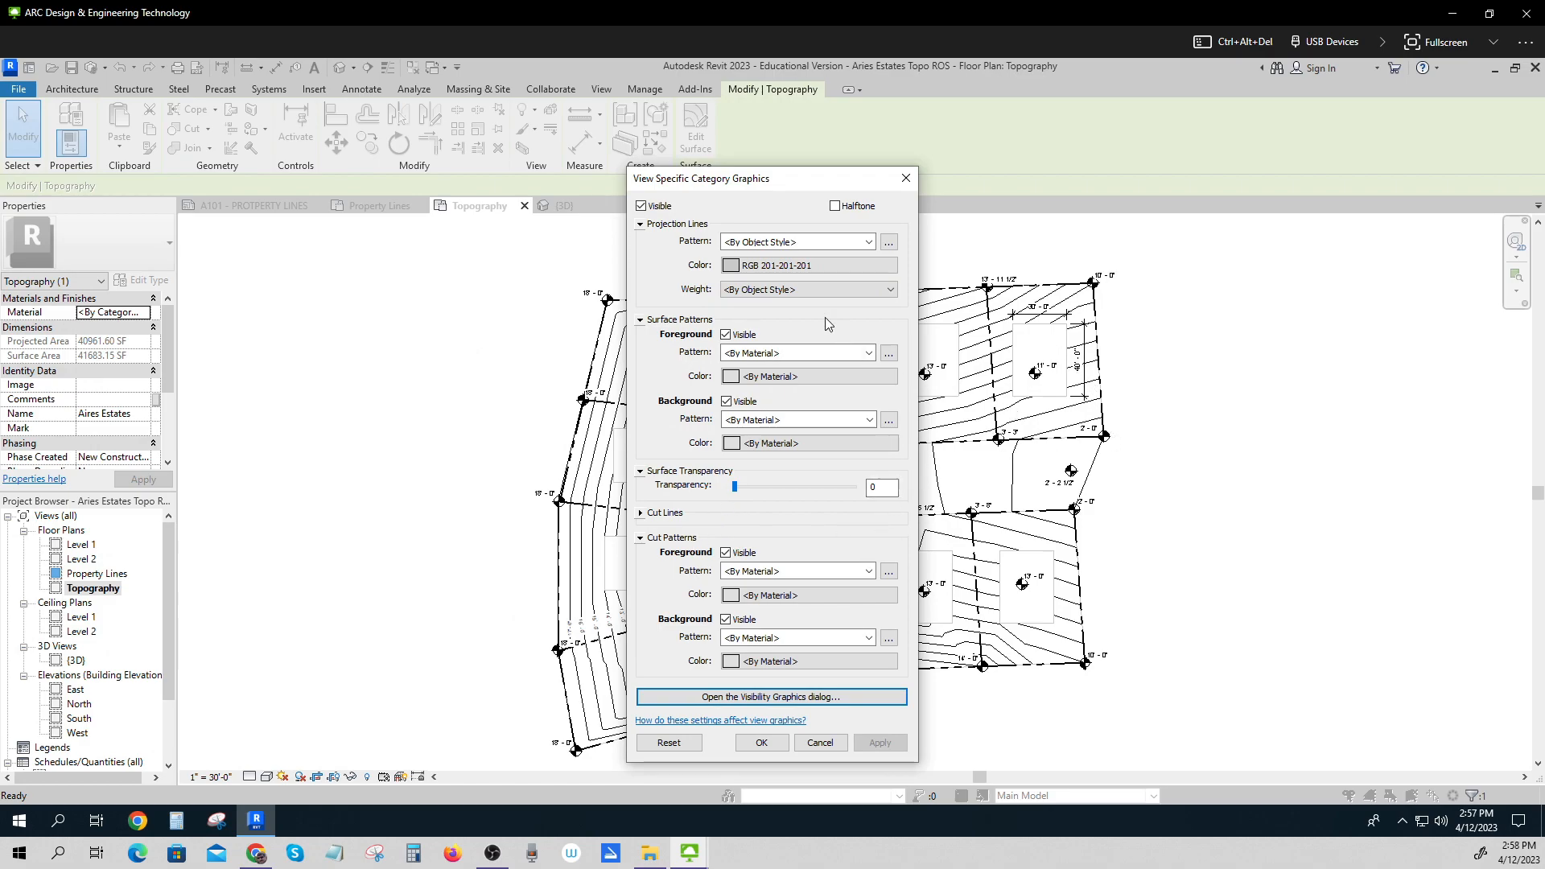
Set the topography's projection line weight override to 5 and apply it.
click(756, 290)
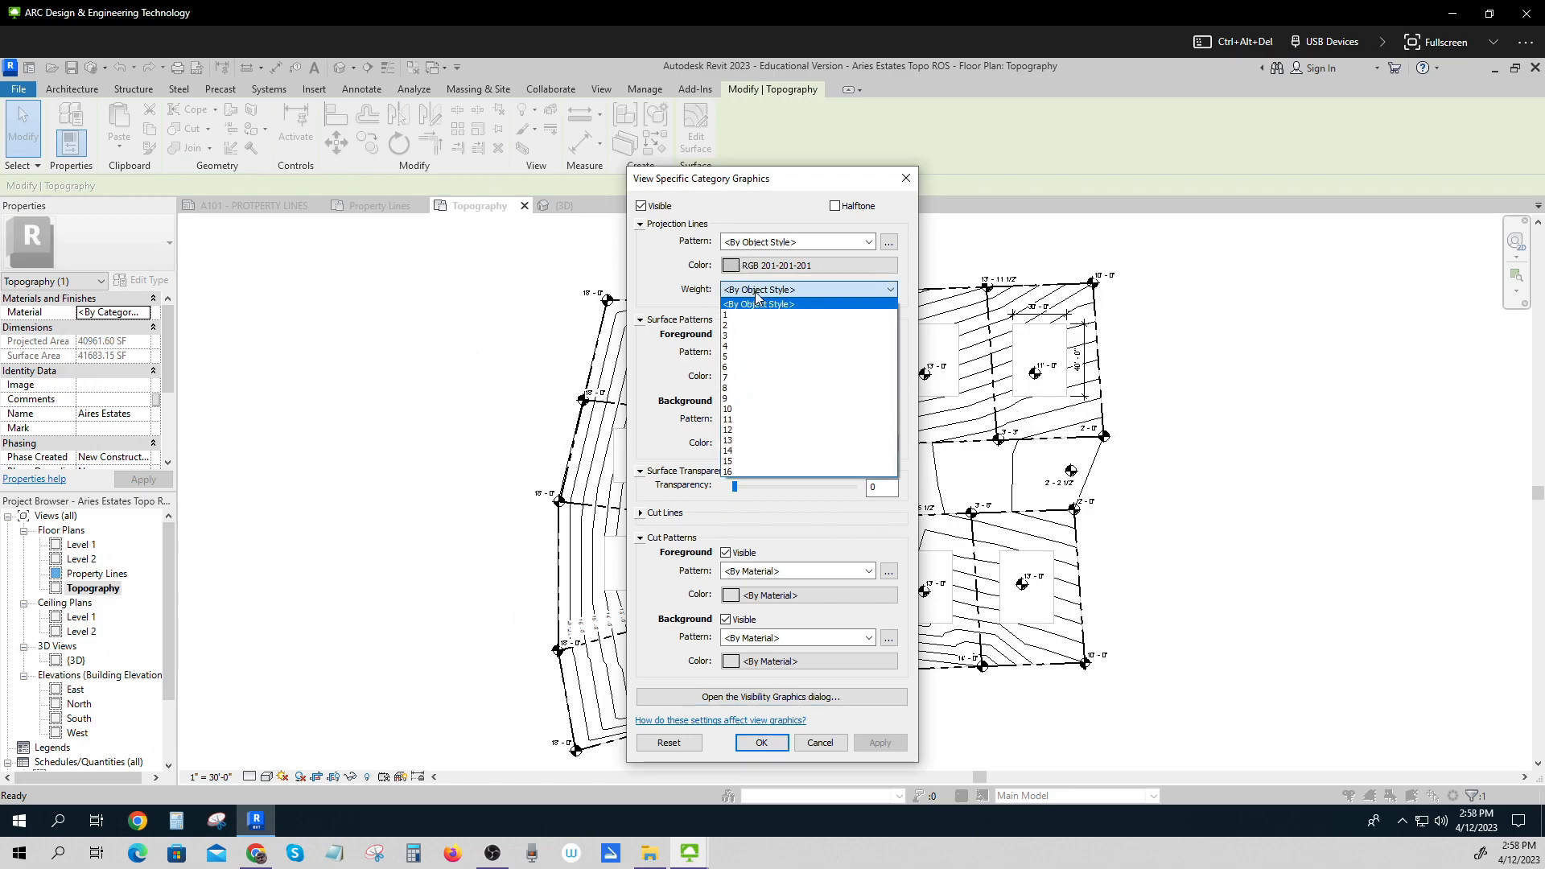
click(742, 358)
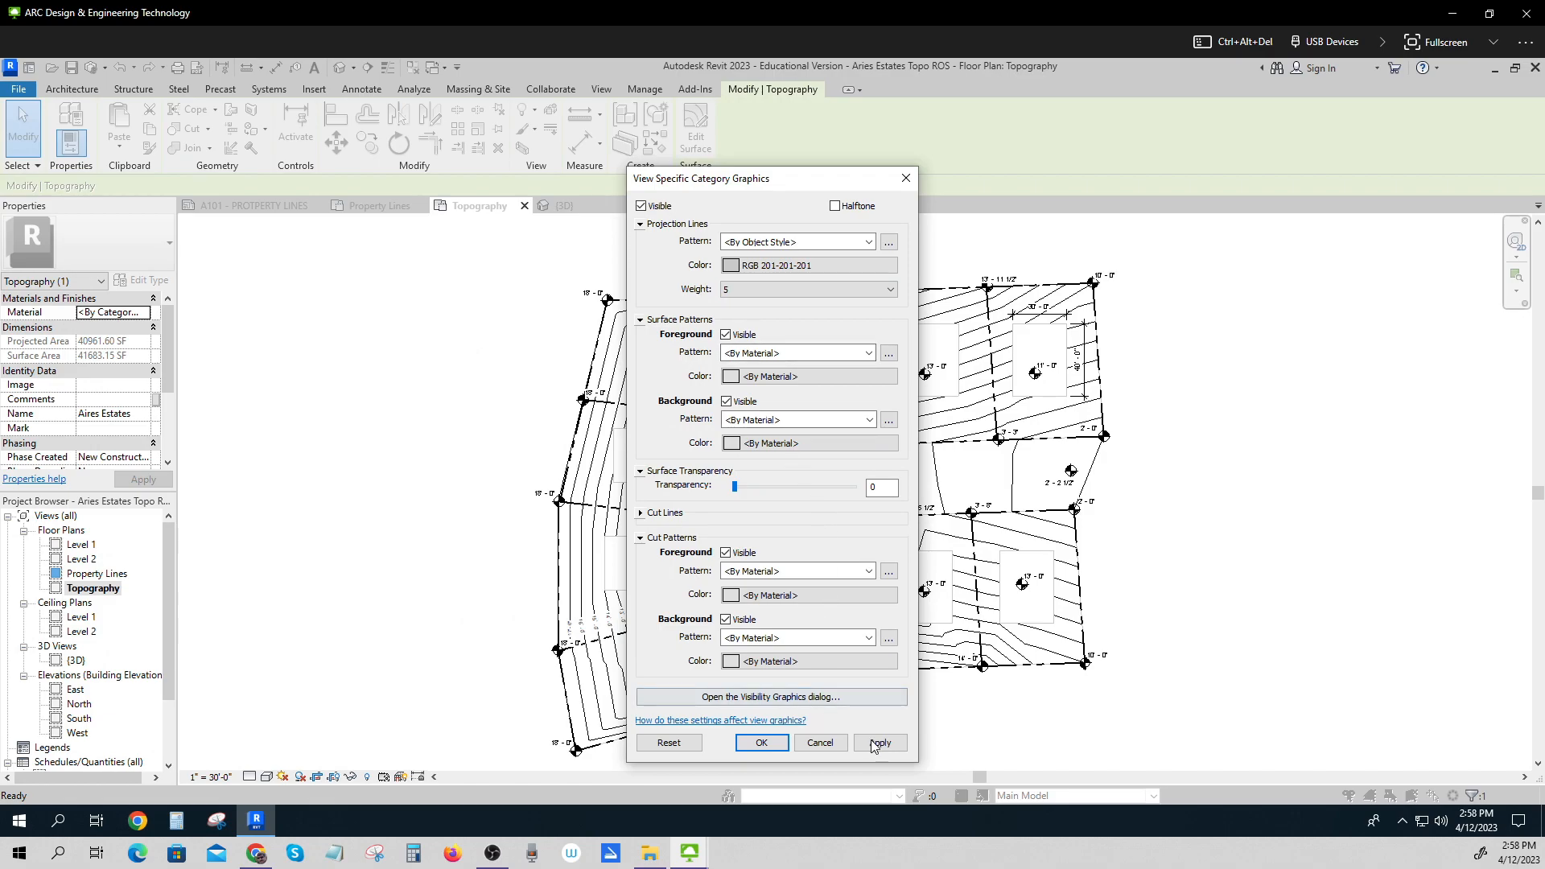
click(879, 743)
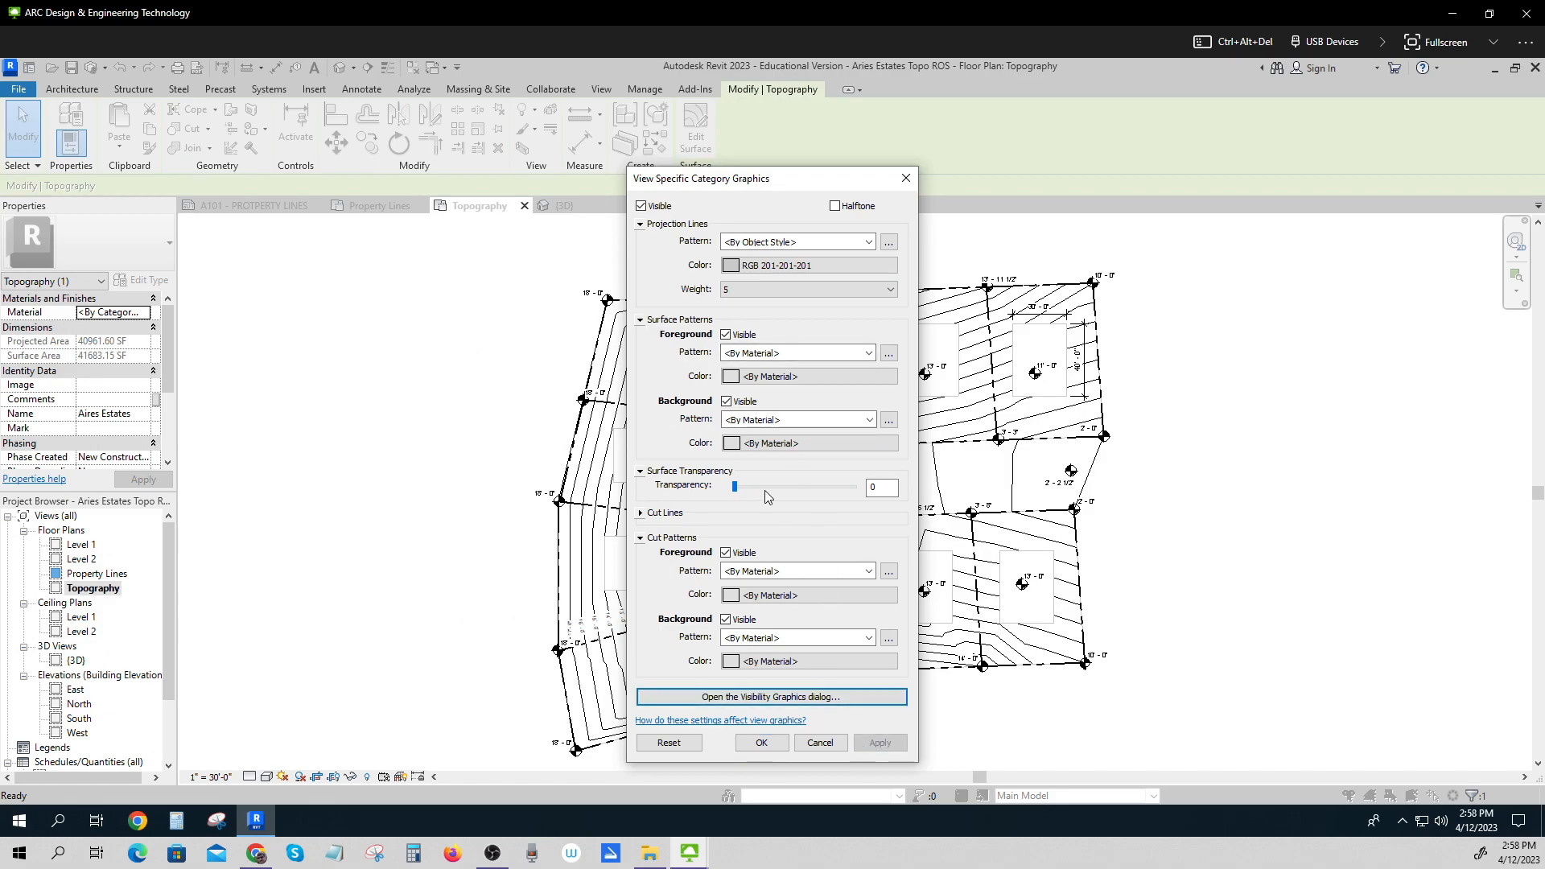
Change the projection line colour override to RGB 192-192-192, apply, and close the overrides.
click(732, 268)
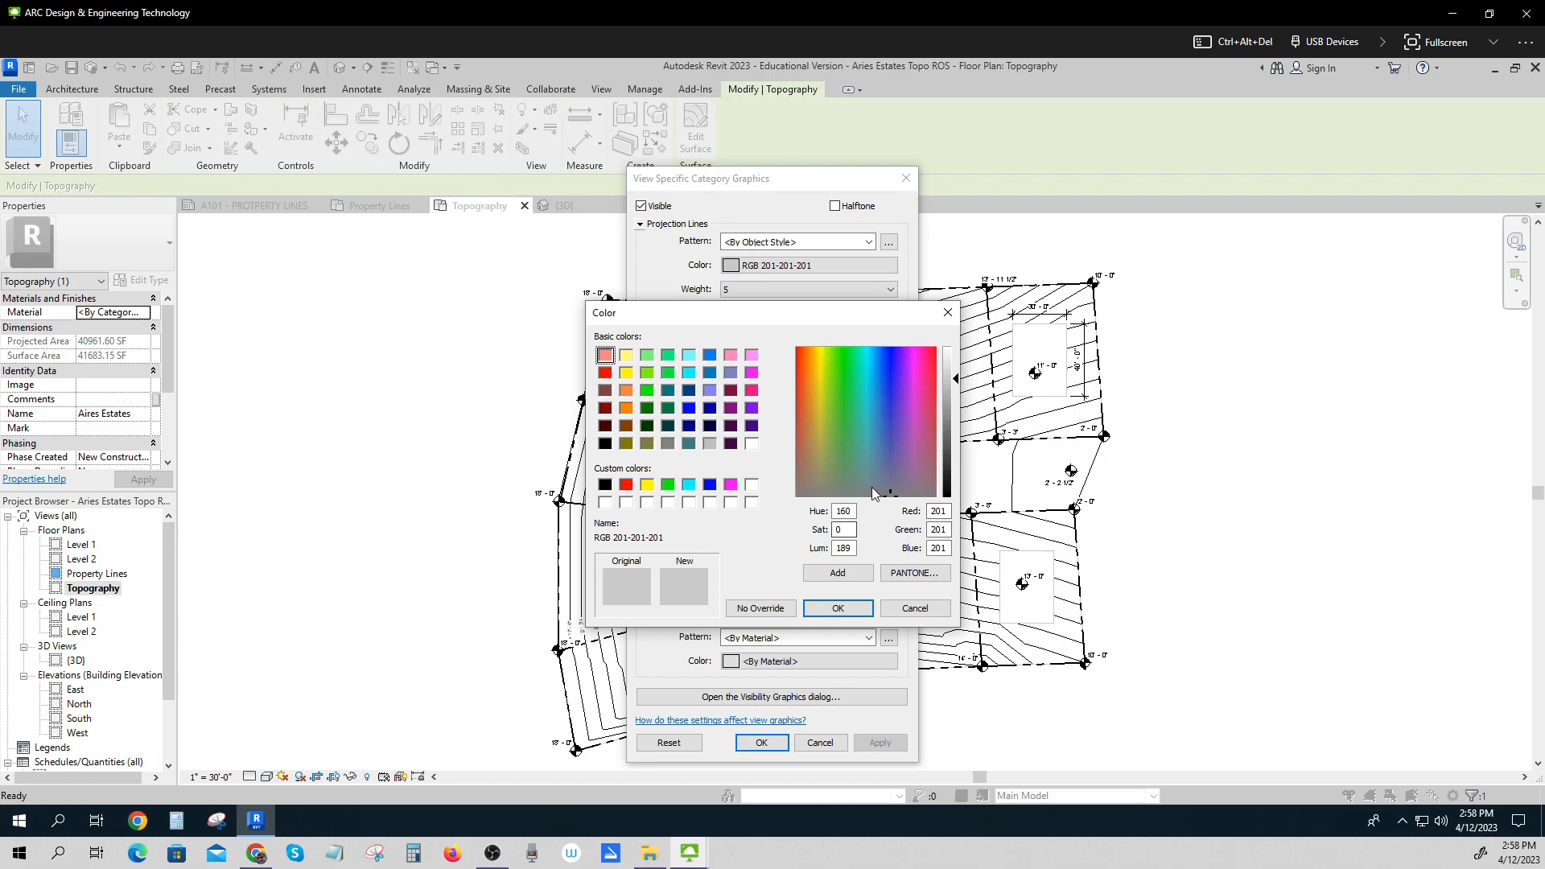
click(711, 446)
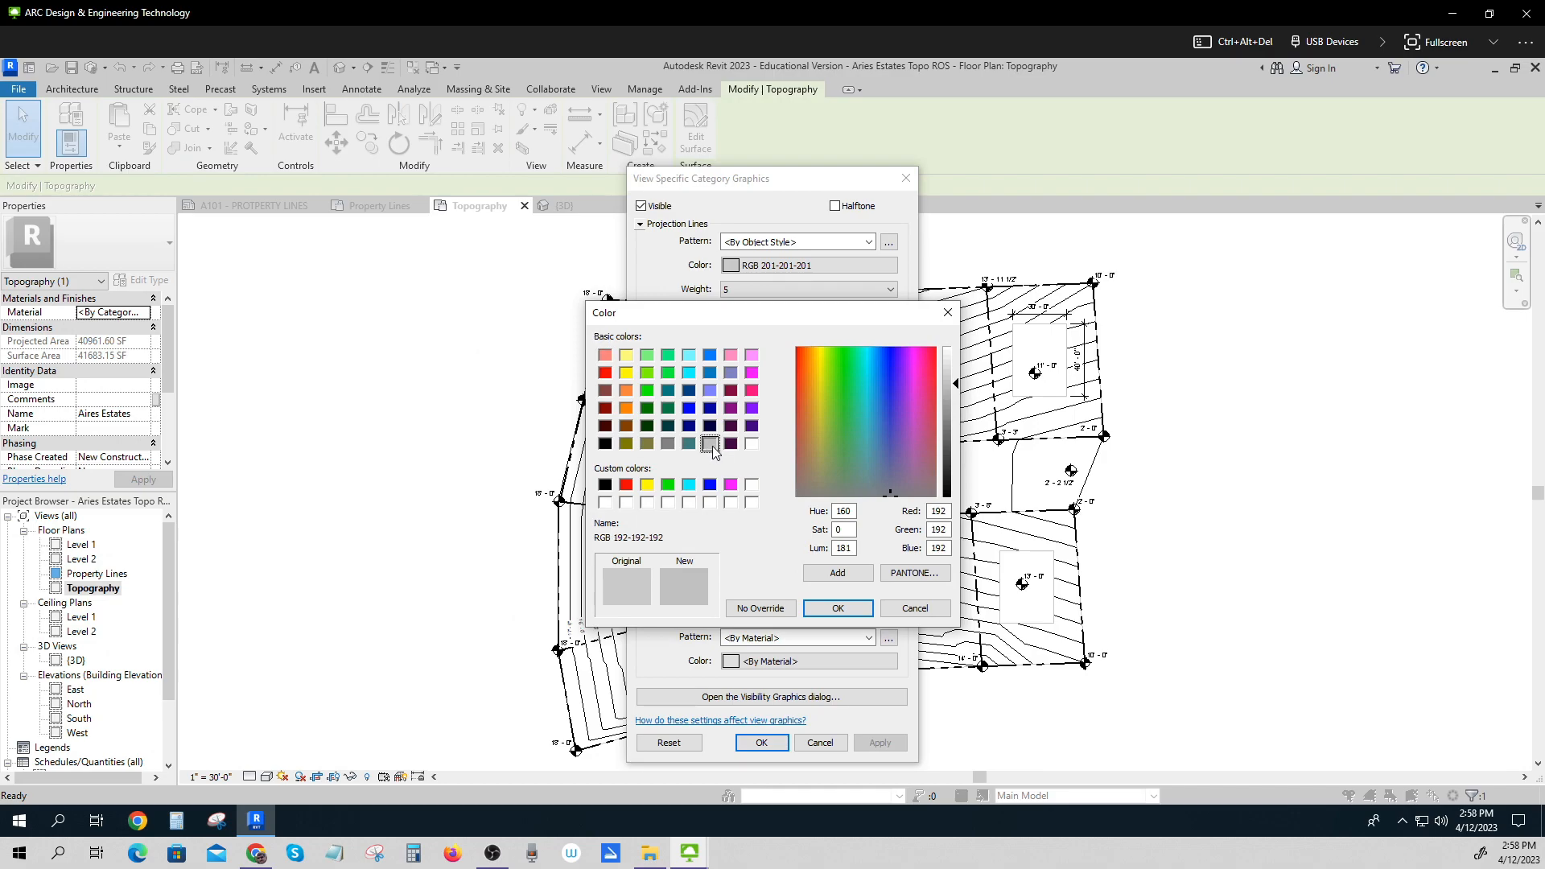
click(841, 610)
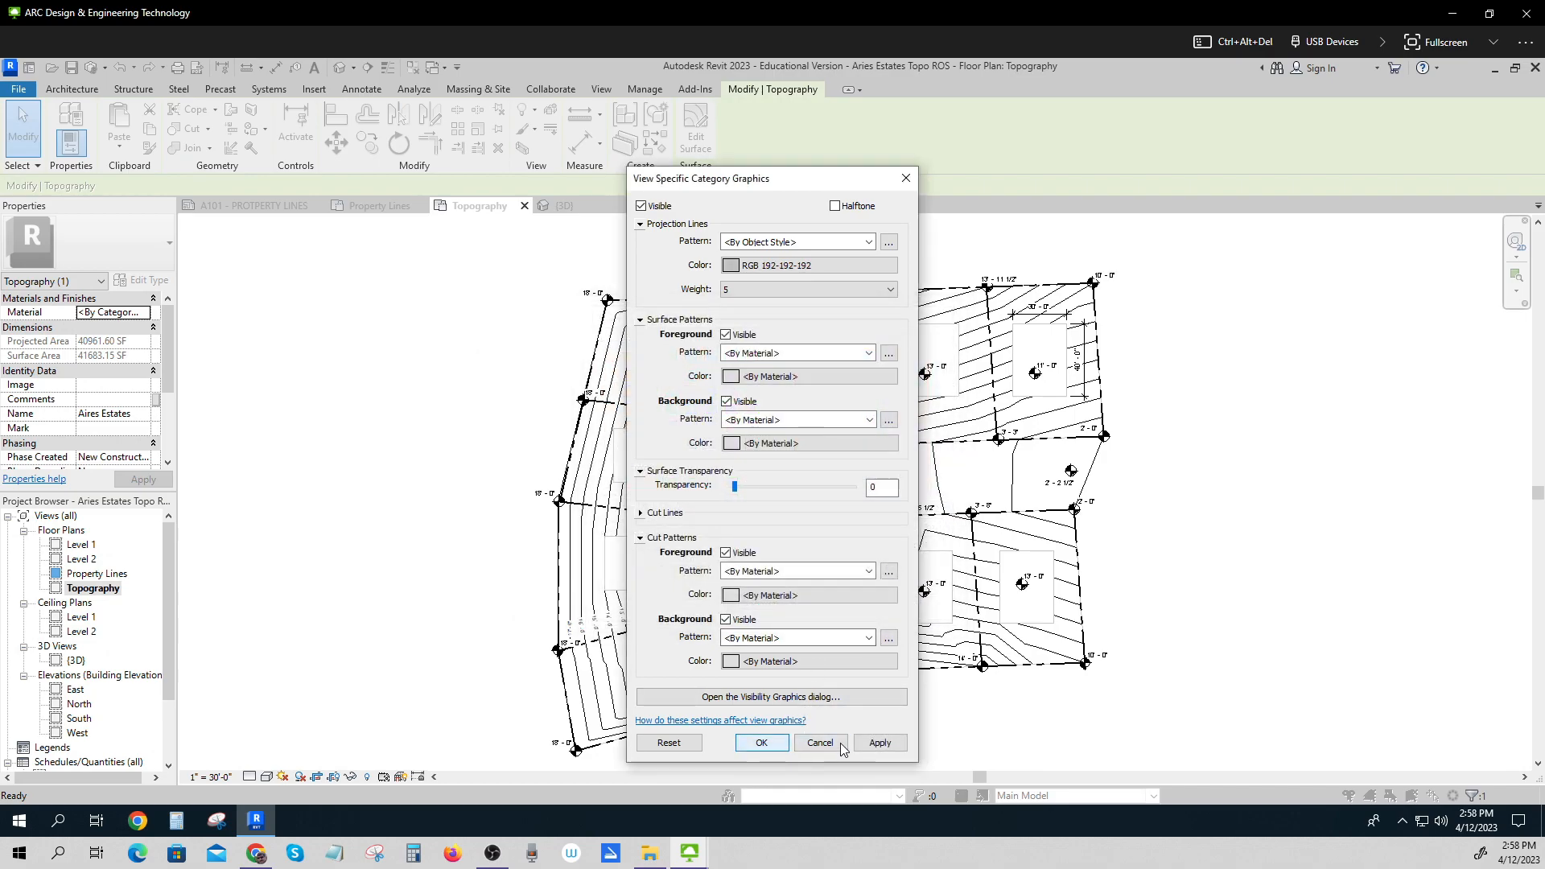
click(880, 742)
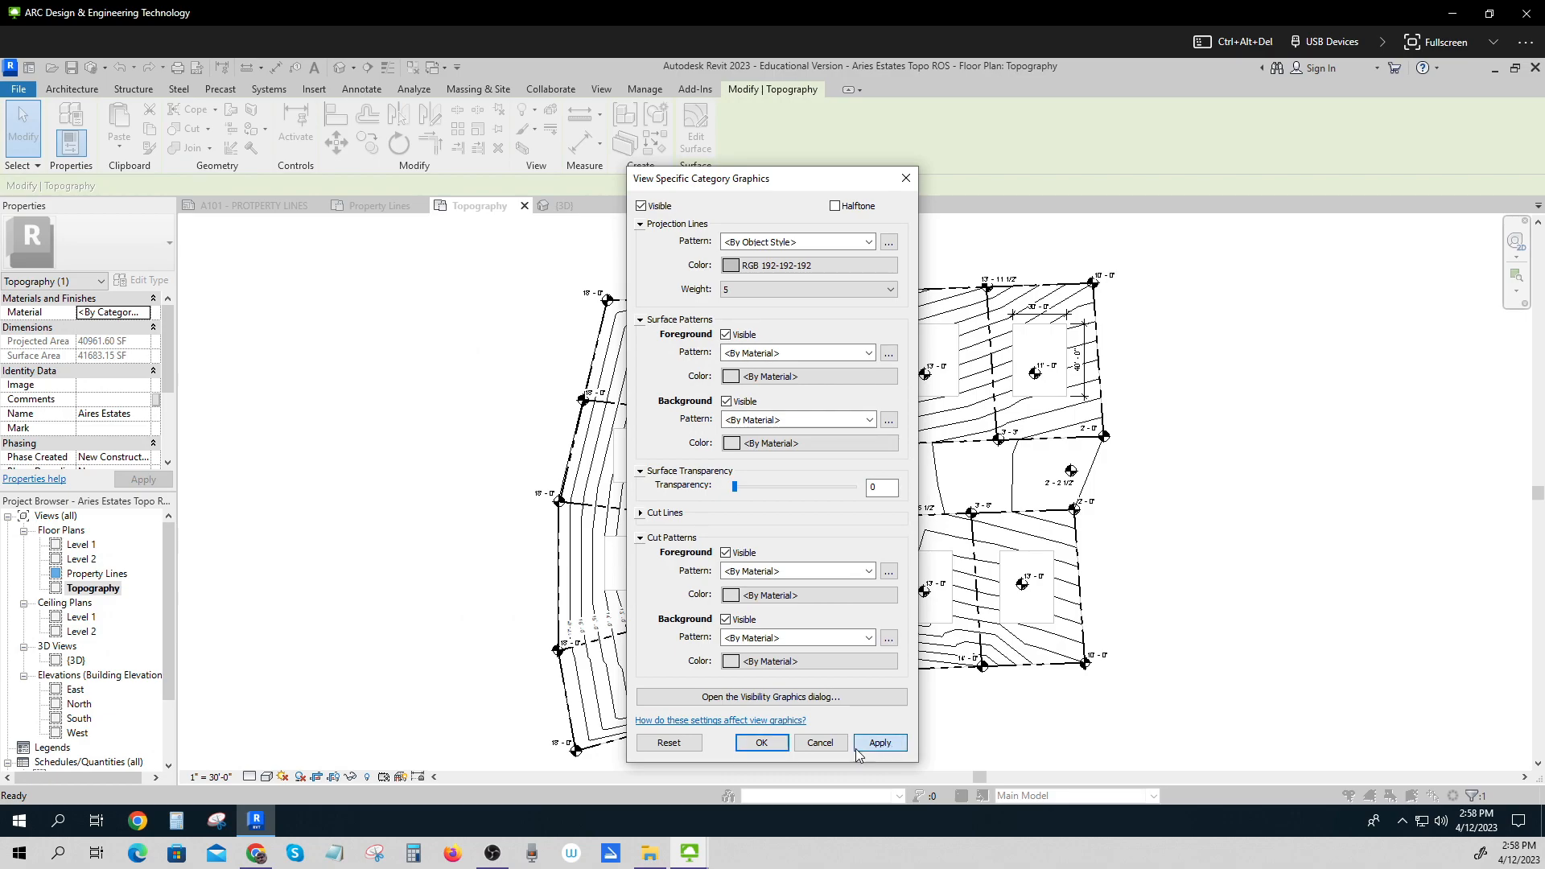
click(765, 744)
click(1209, 691)
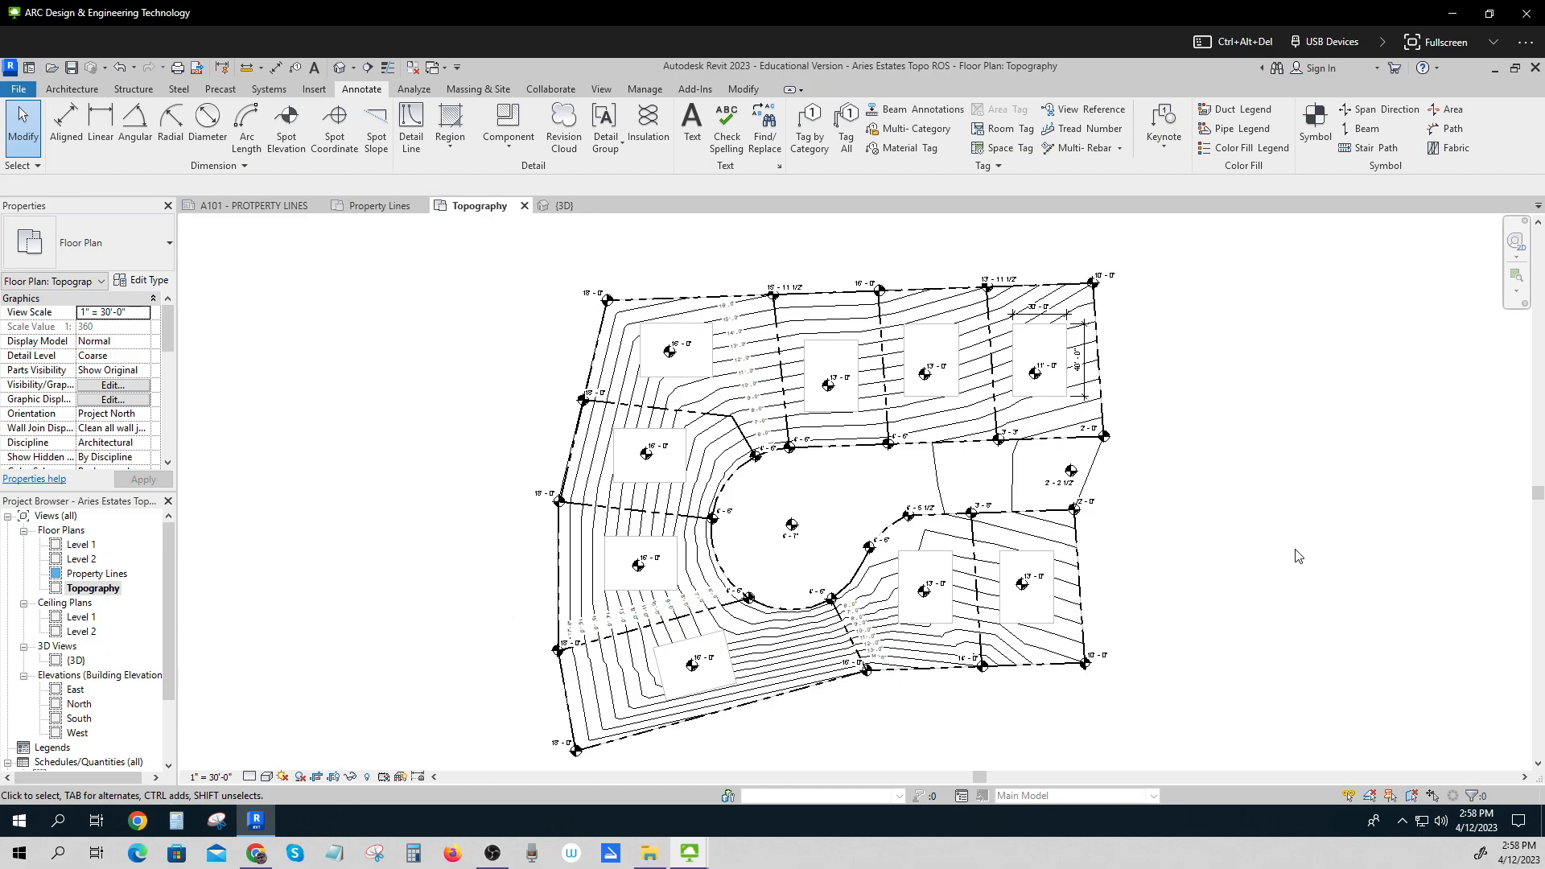
Place a North Arrow 2 symbol near the topography's lower-right corner.
scroll(1297, 556, down, 1)
scroll(1272, 543, down, 2)
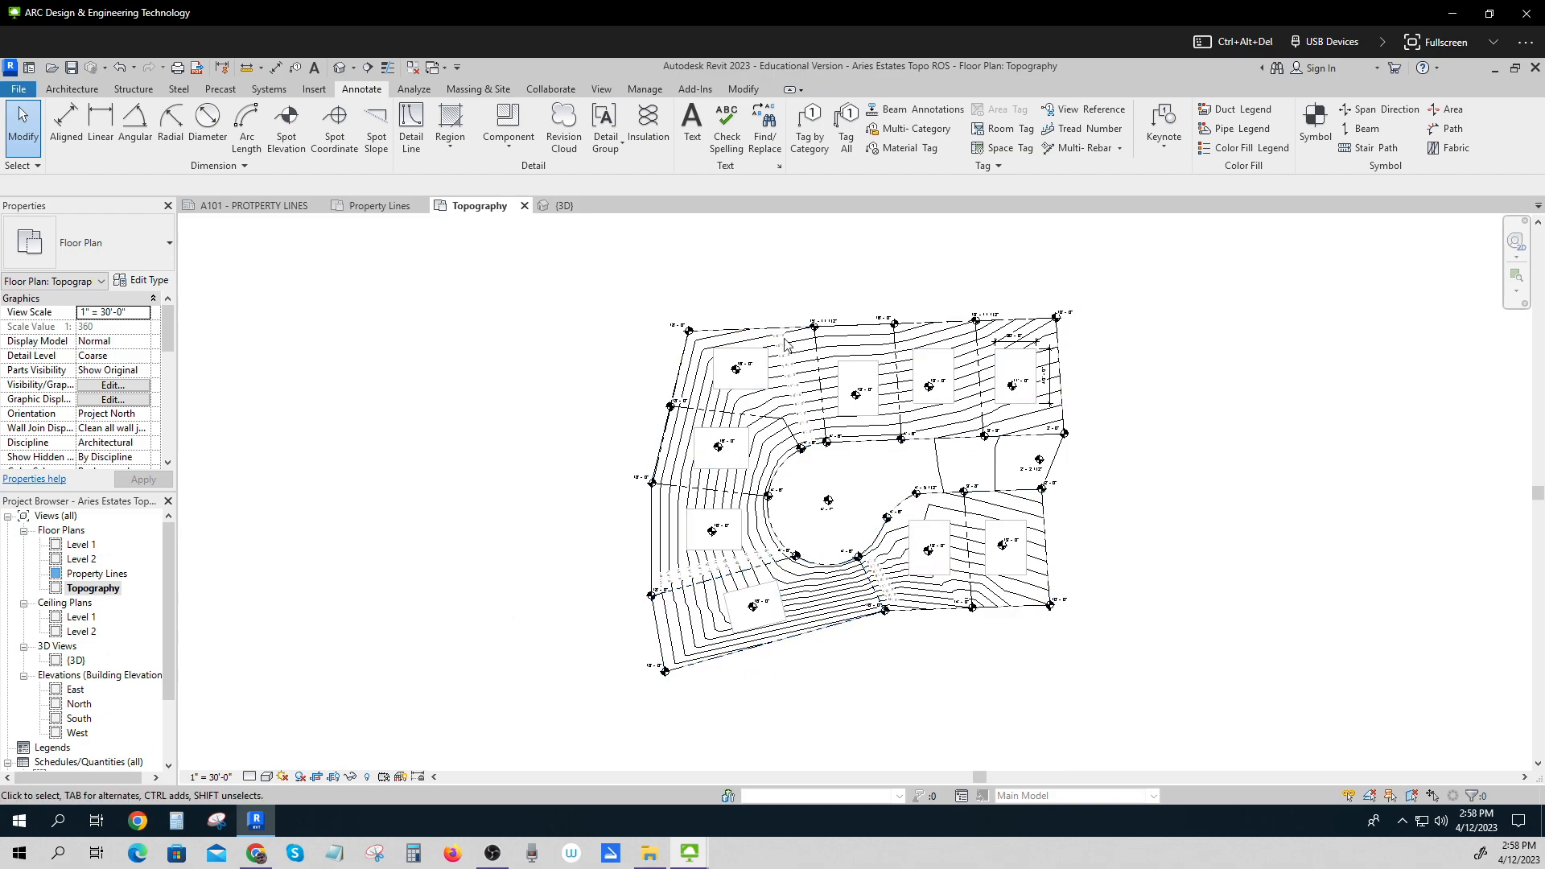
scroll(1183, 421, up, 1)
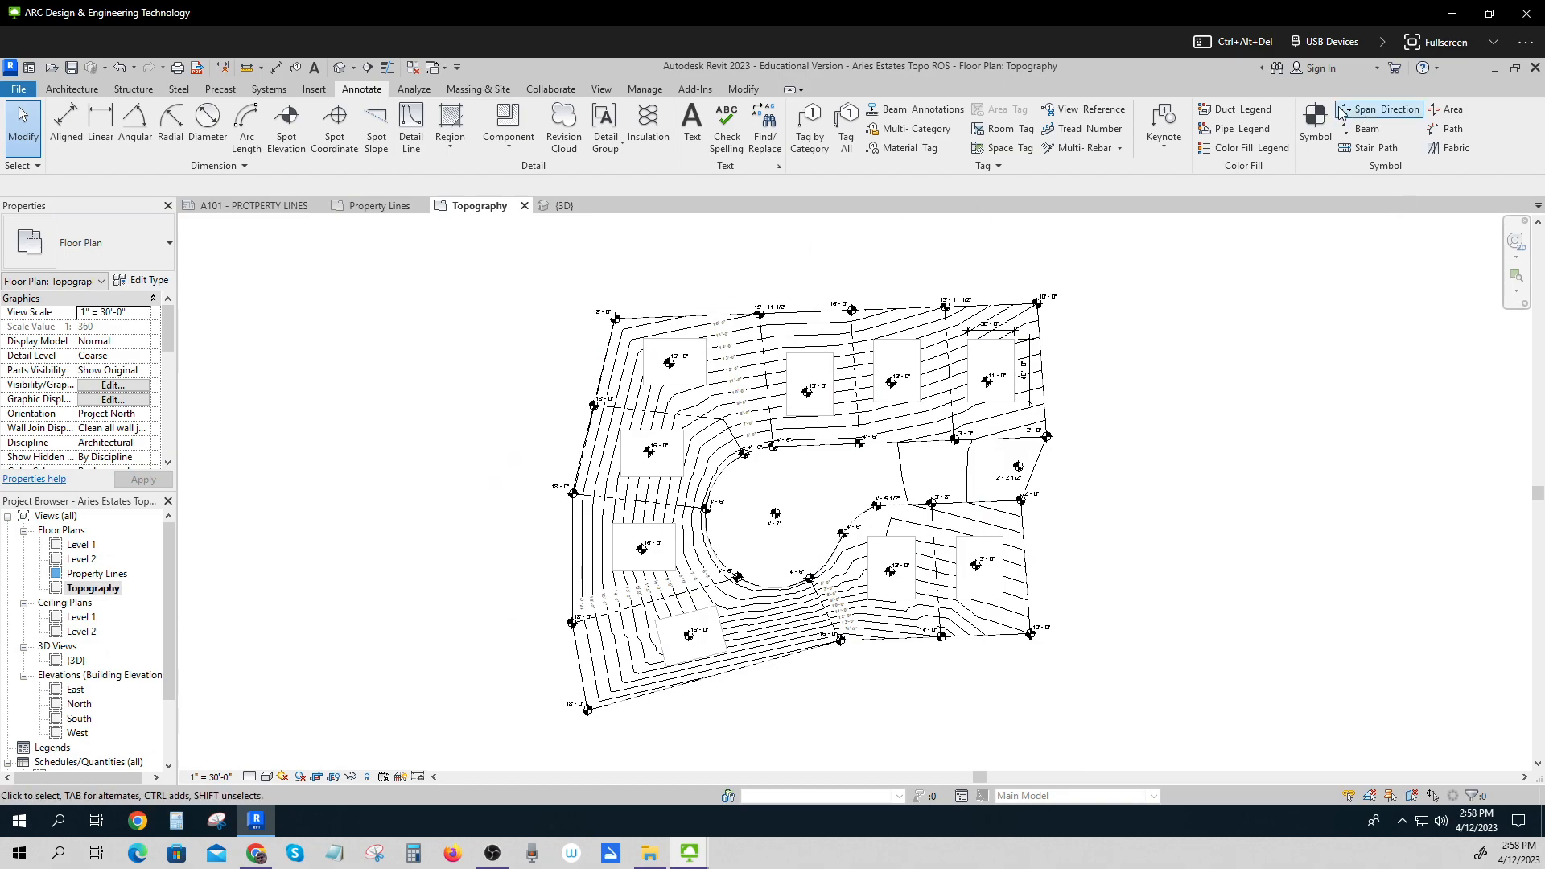
click(1316, 121)
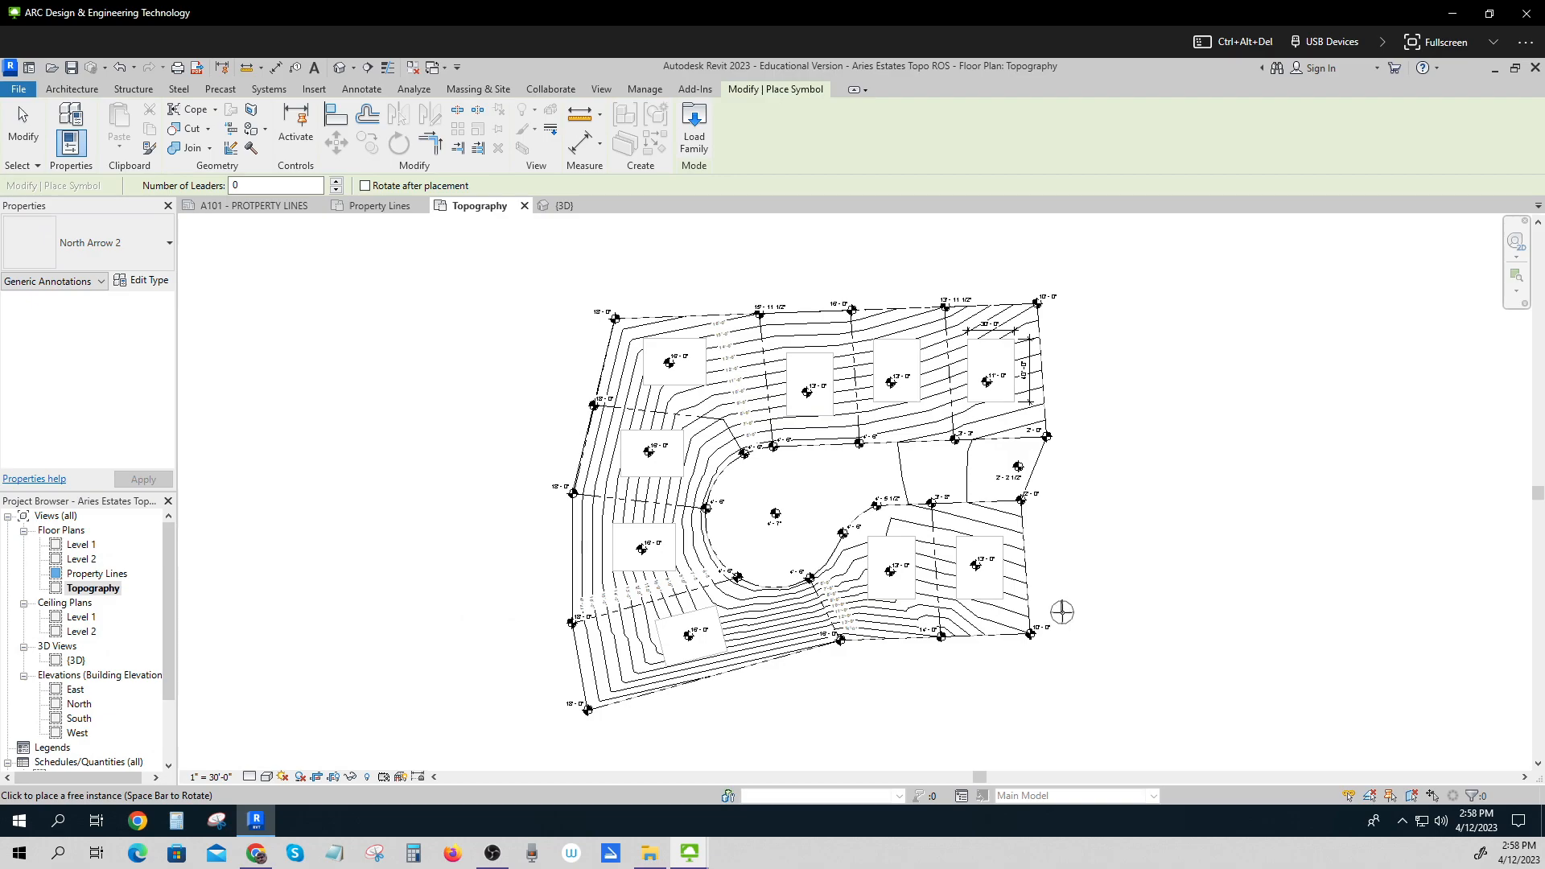
click(1020, 660)
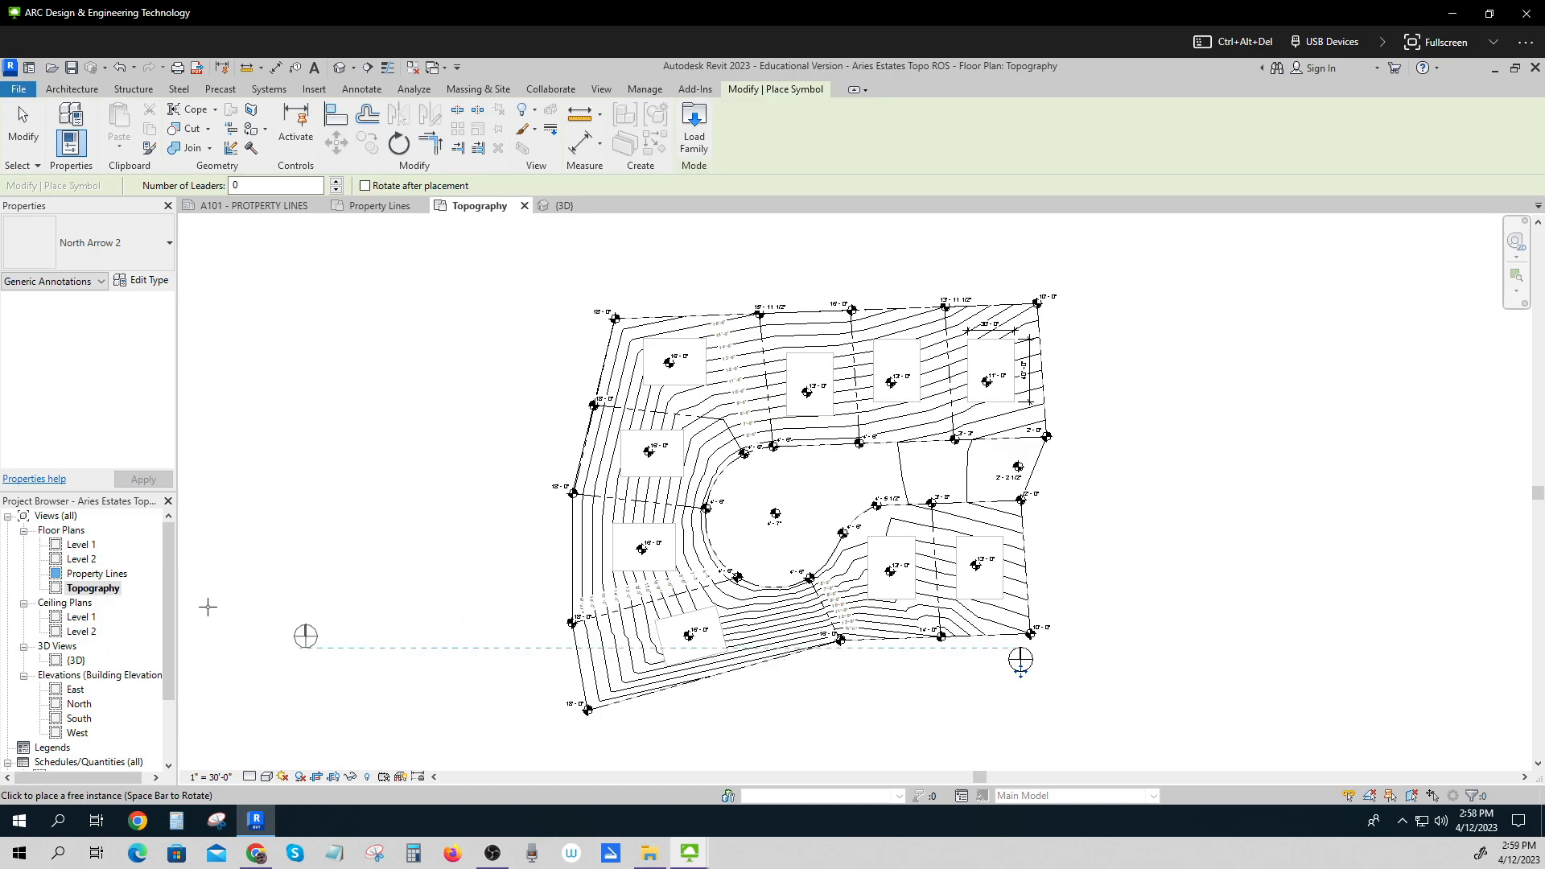
key(Escape)
key(Escape)
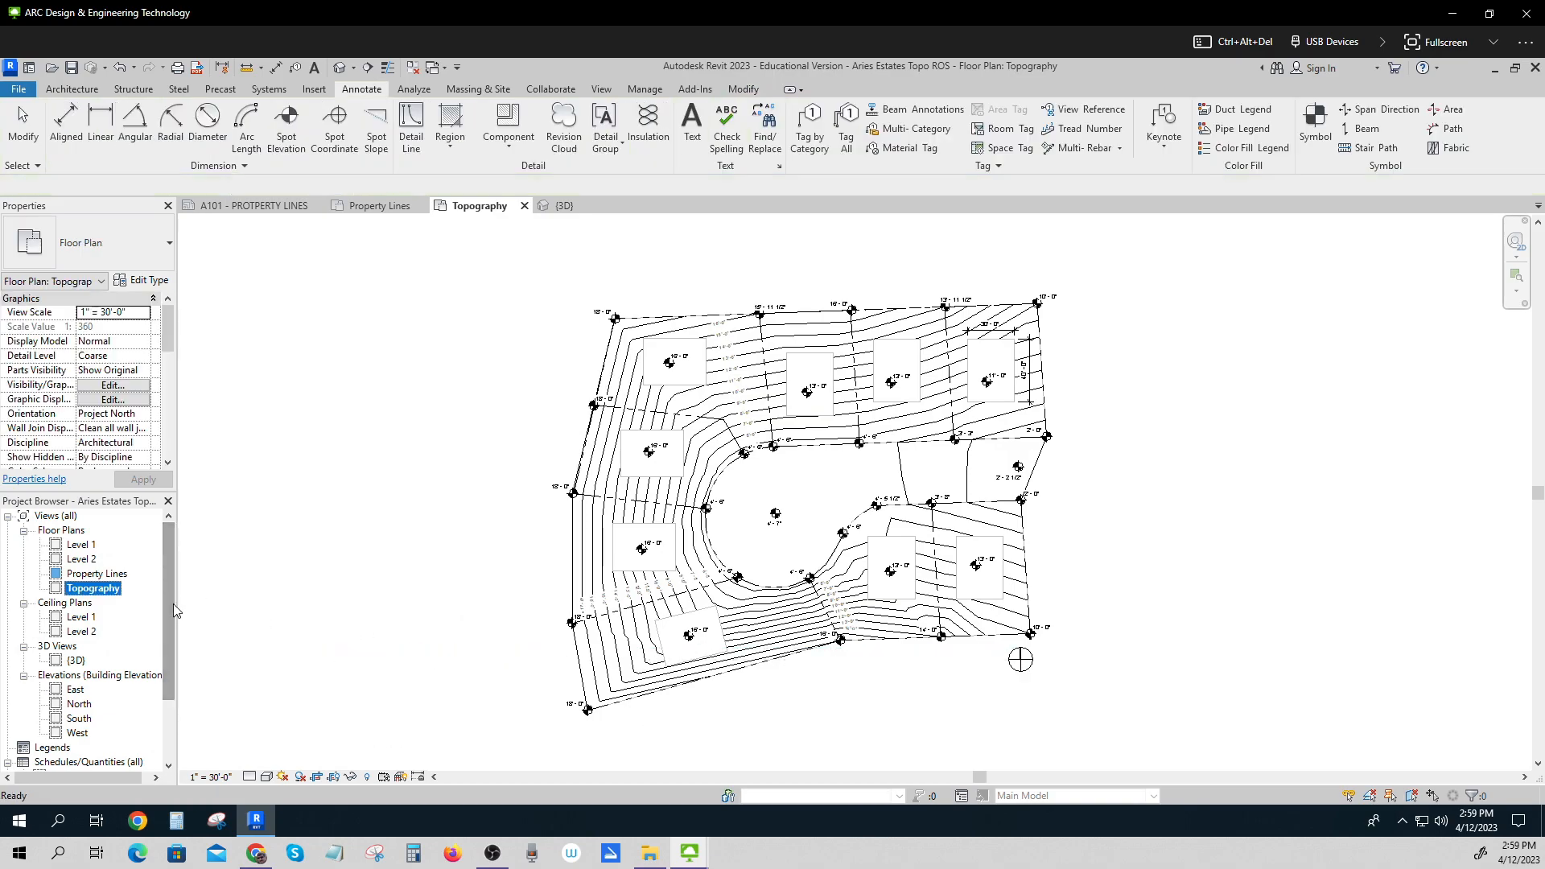
Try to copy the graphic scale bar from the Property Lines view into the Topography view.
double_click(97, 574)
drag(540, 653, 572, 729)
right_click(545, 679)
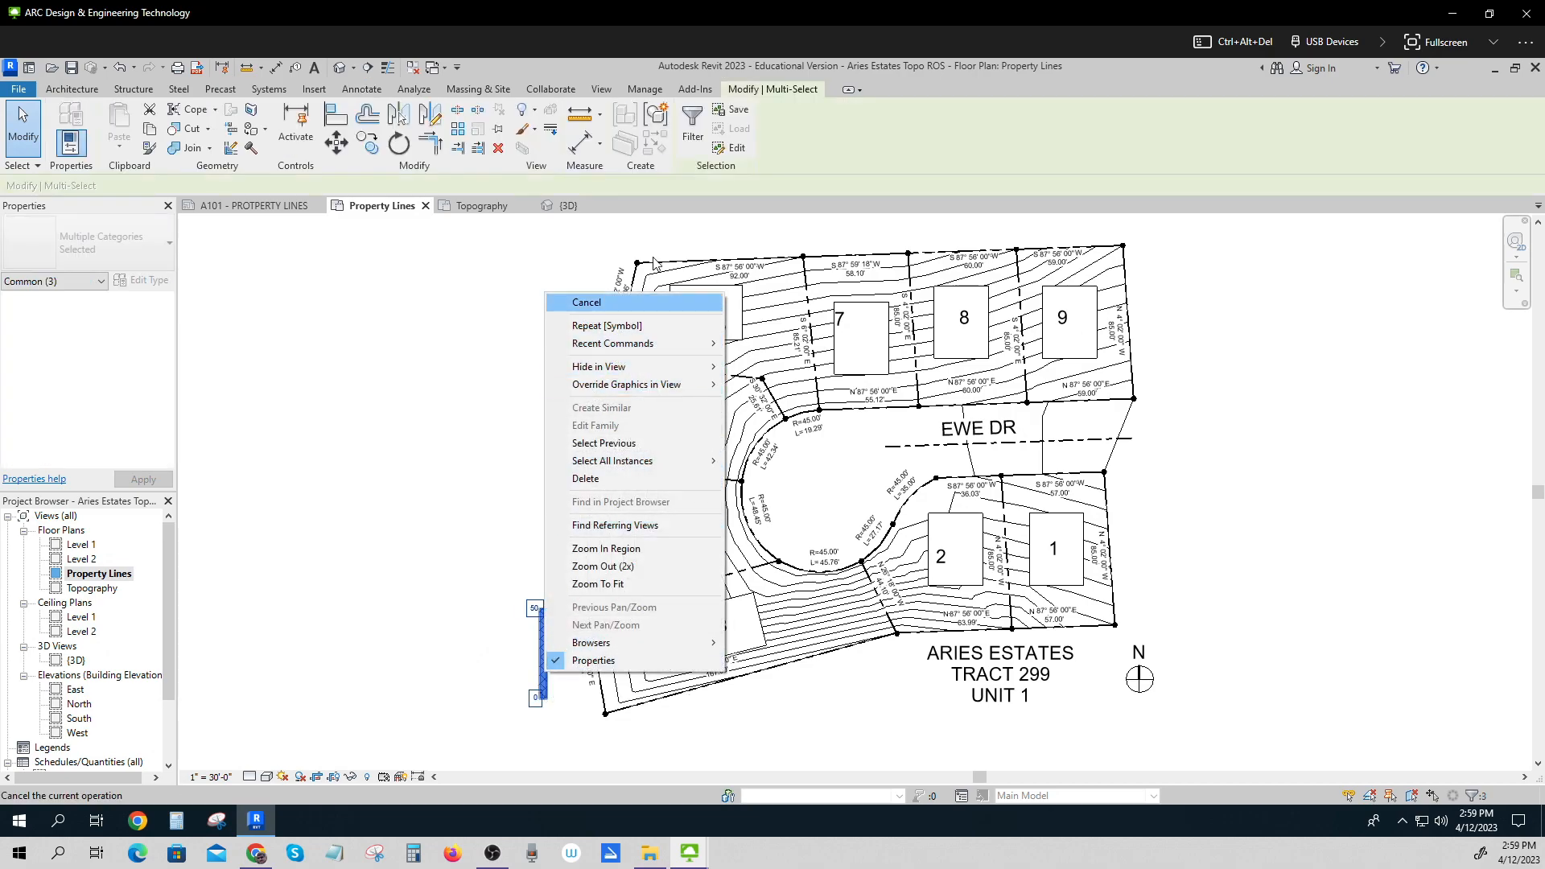
key(Escape)
key(Escape)
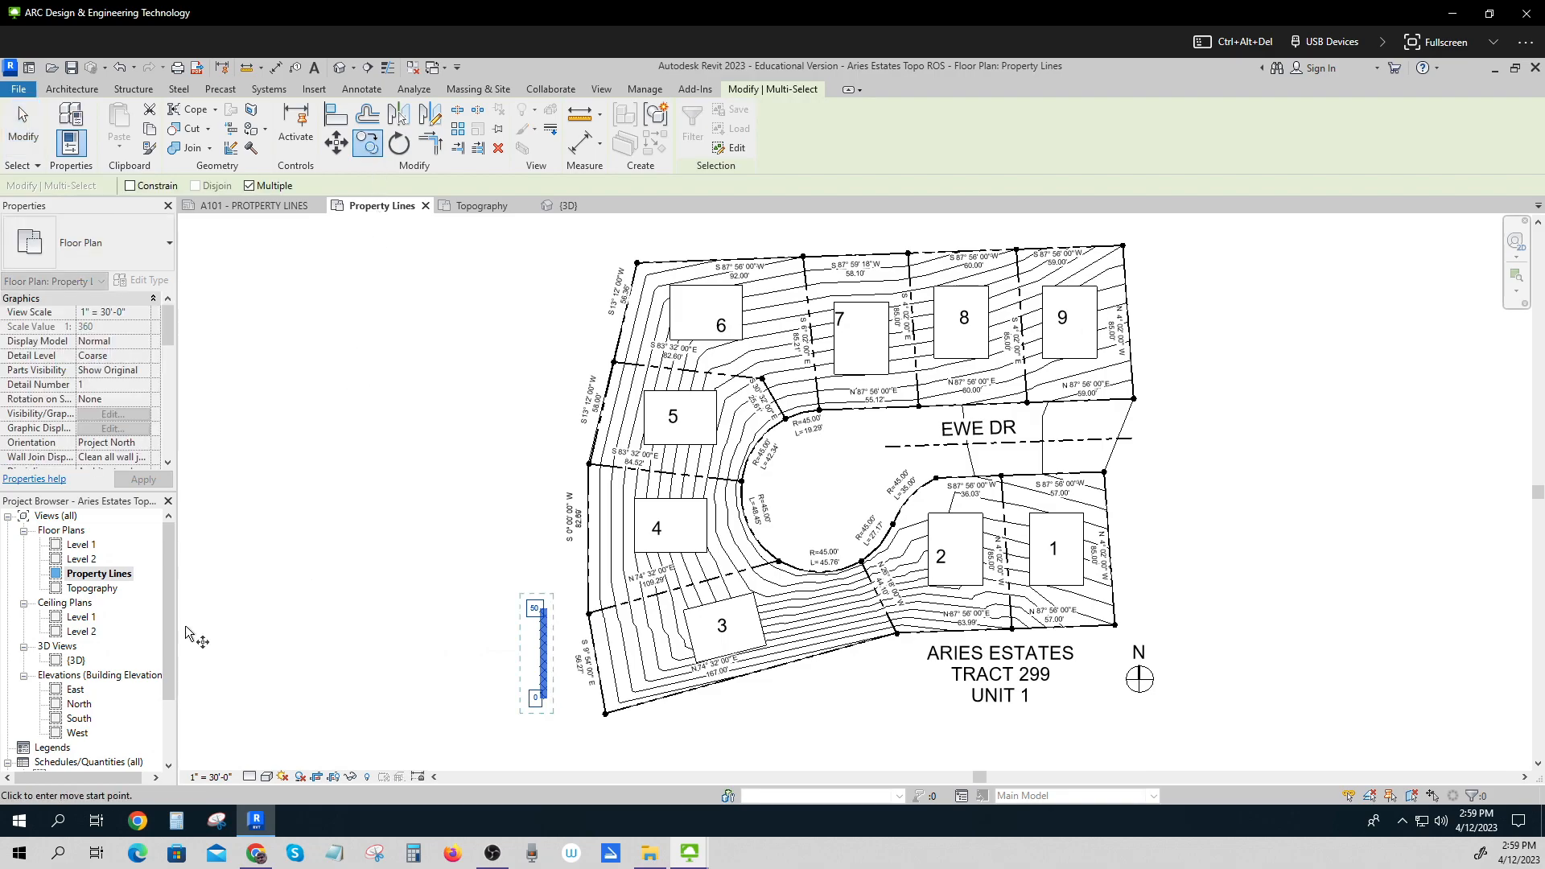
double_click(95, 590)
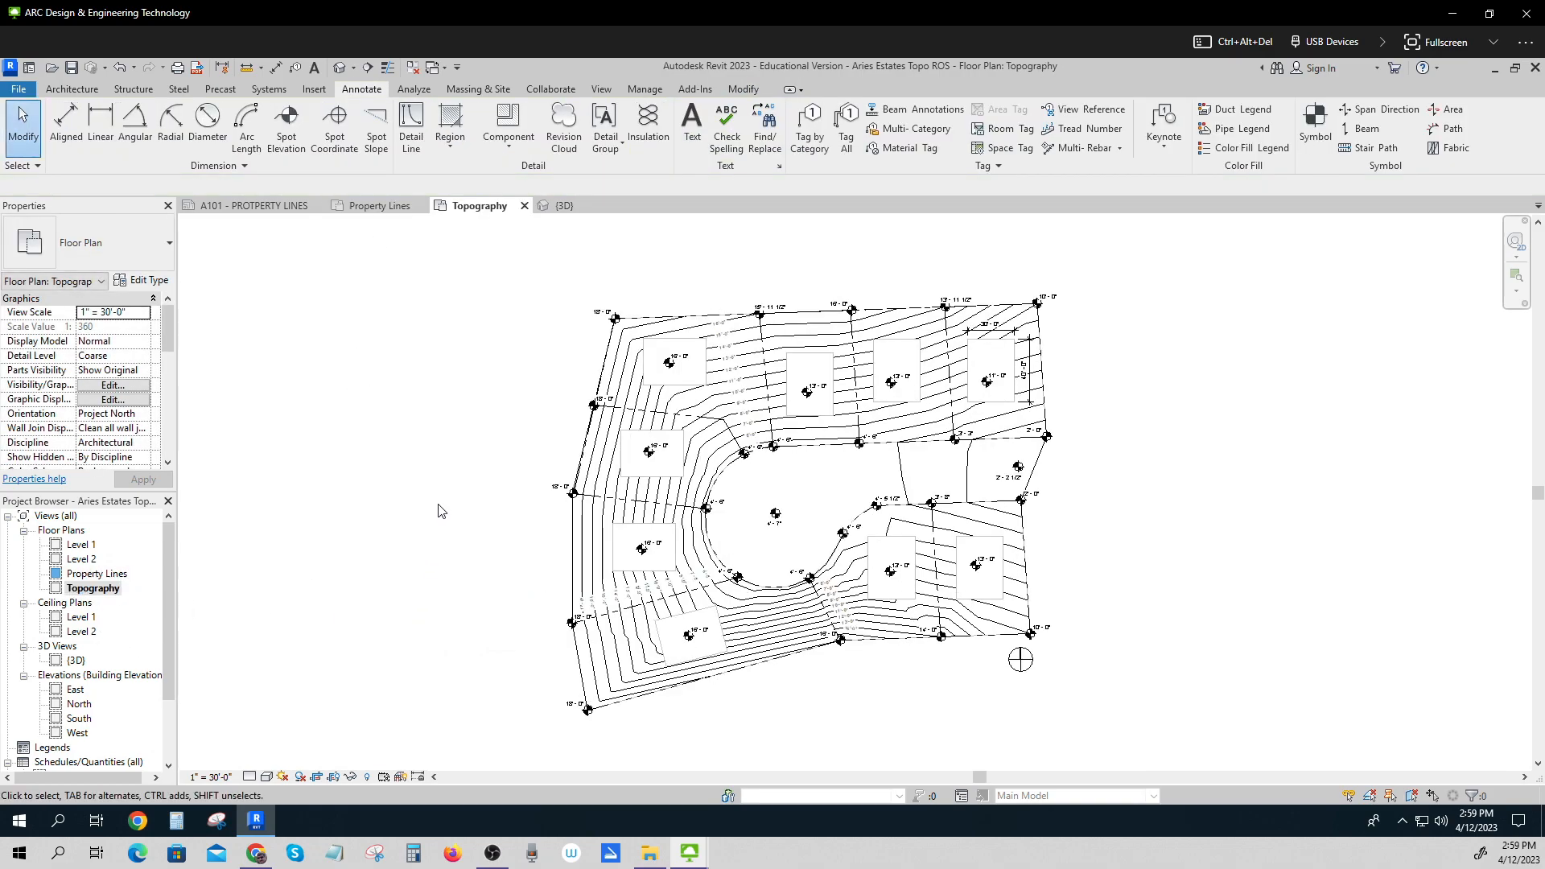
right_click(461, 476)
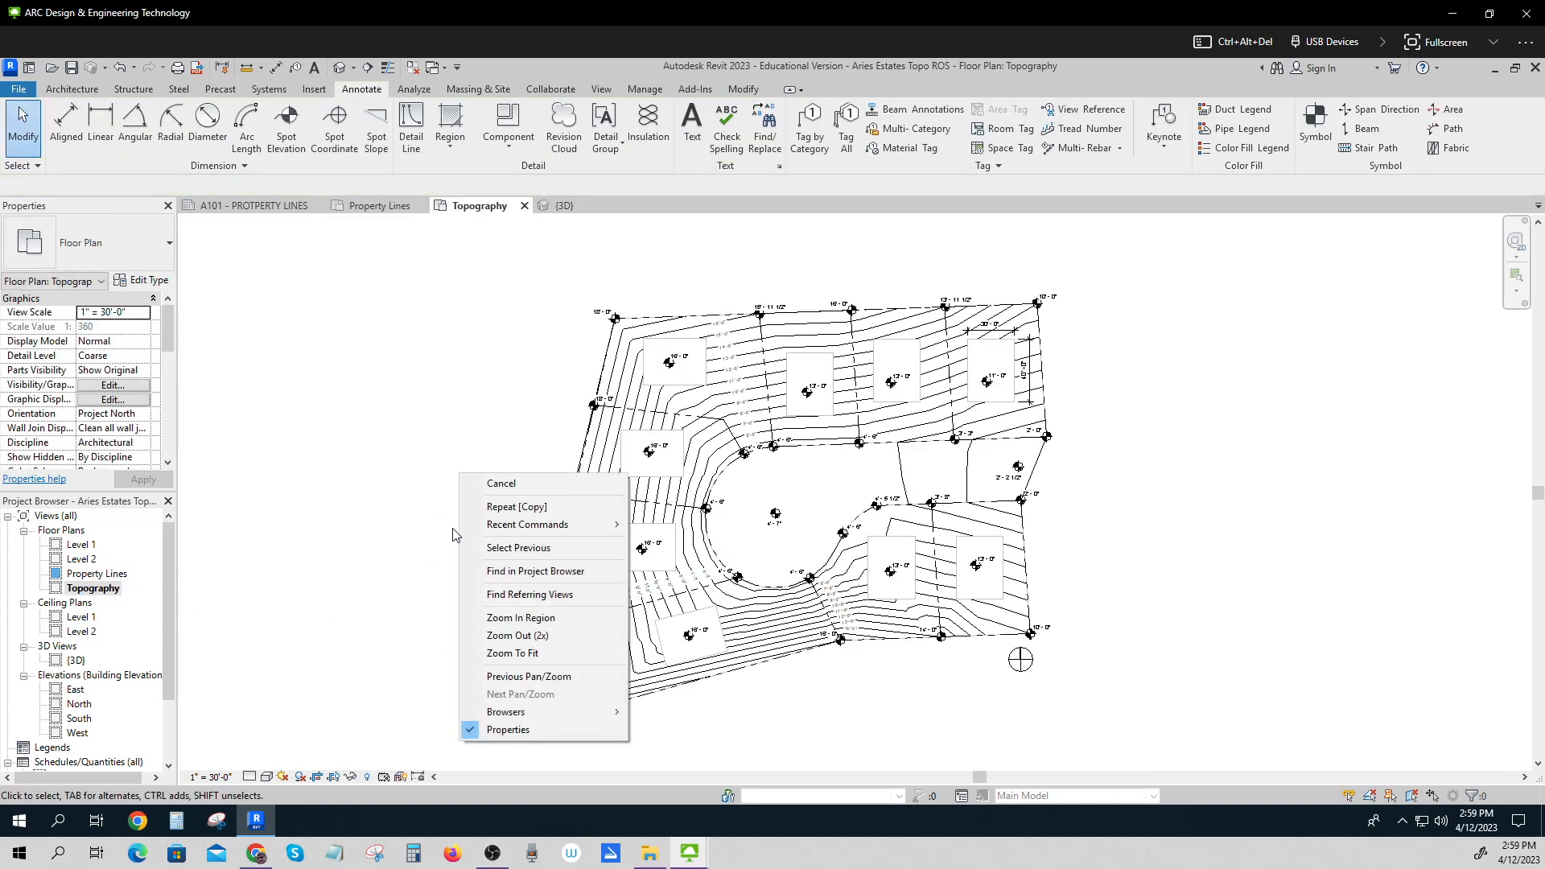
click(267, 604)
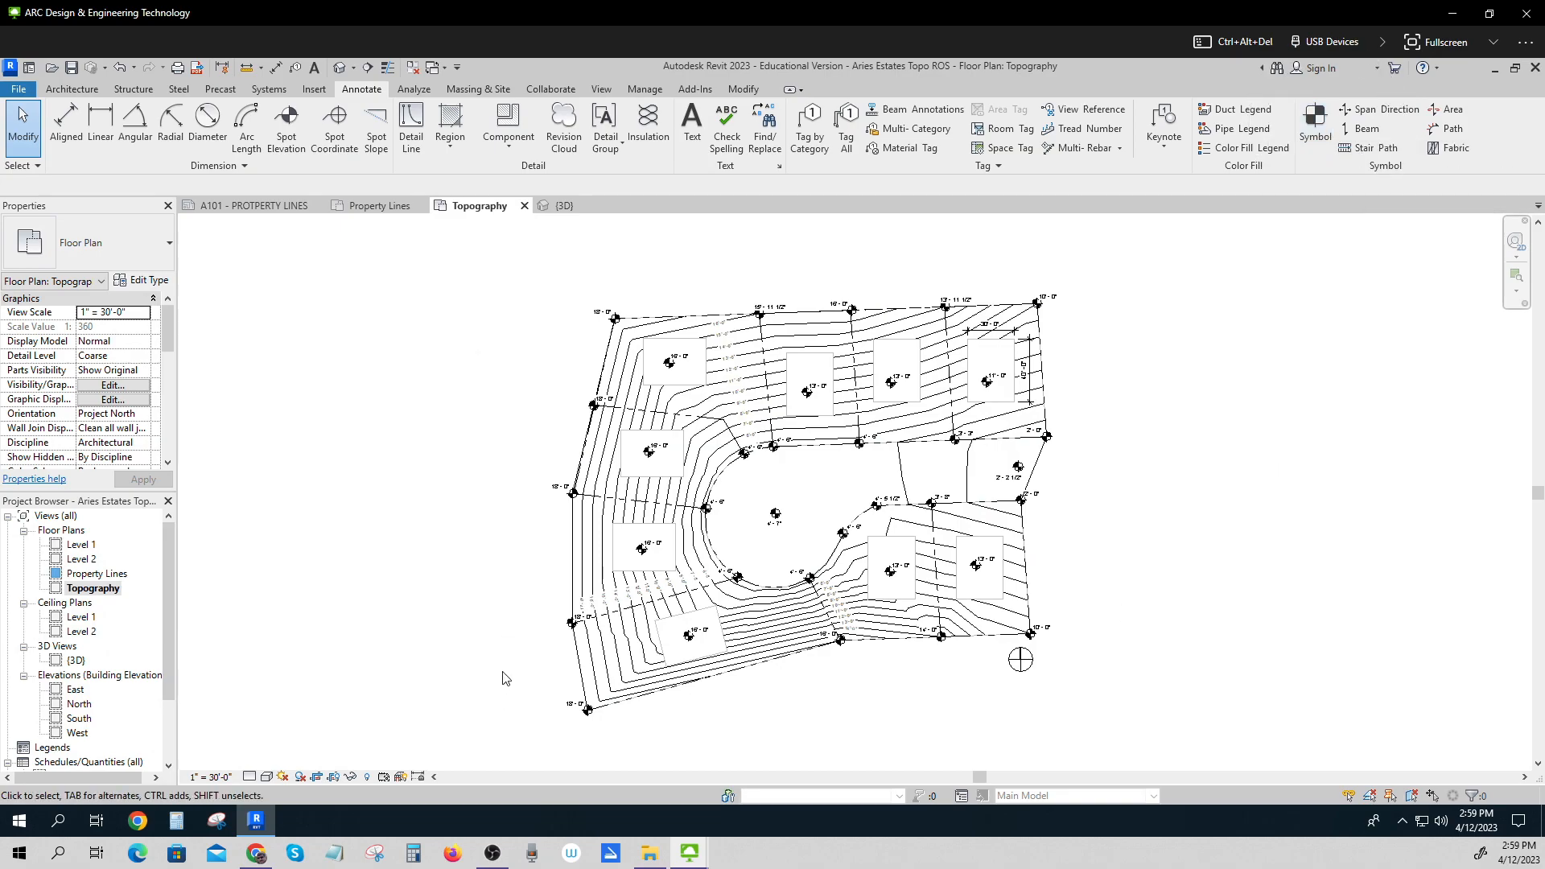
Start a filled region and sketch a rectangle about 4' wide by 52' tall left of the topography.
click(451, 138)
click(483, 204)
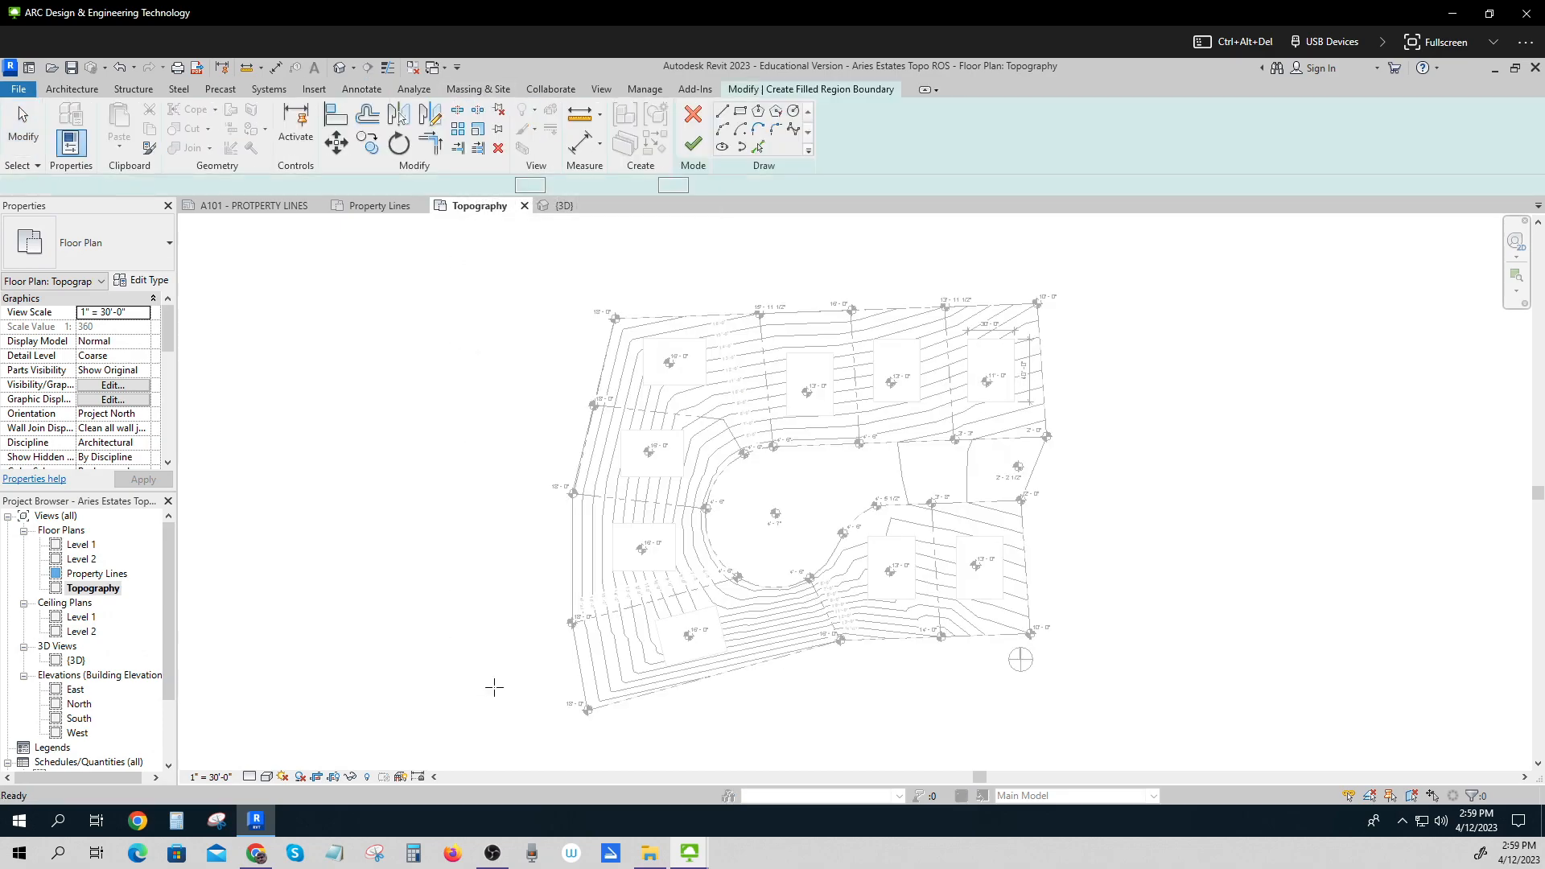
click(536, 701)
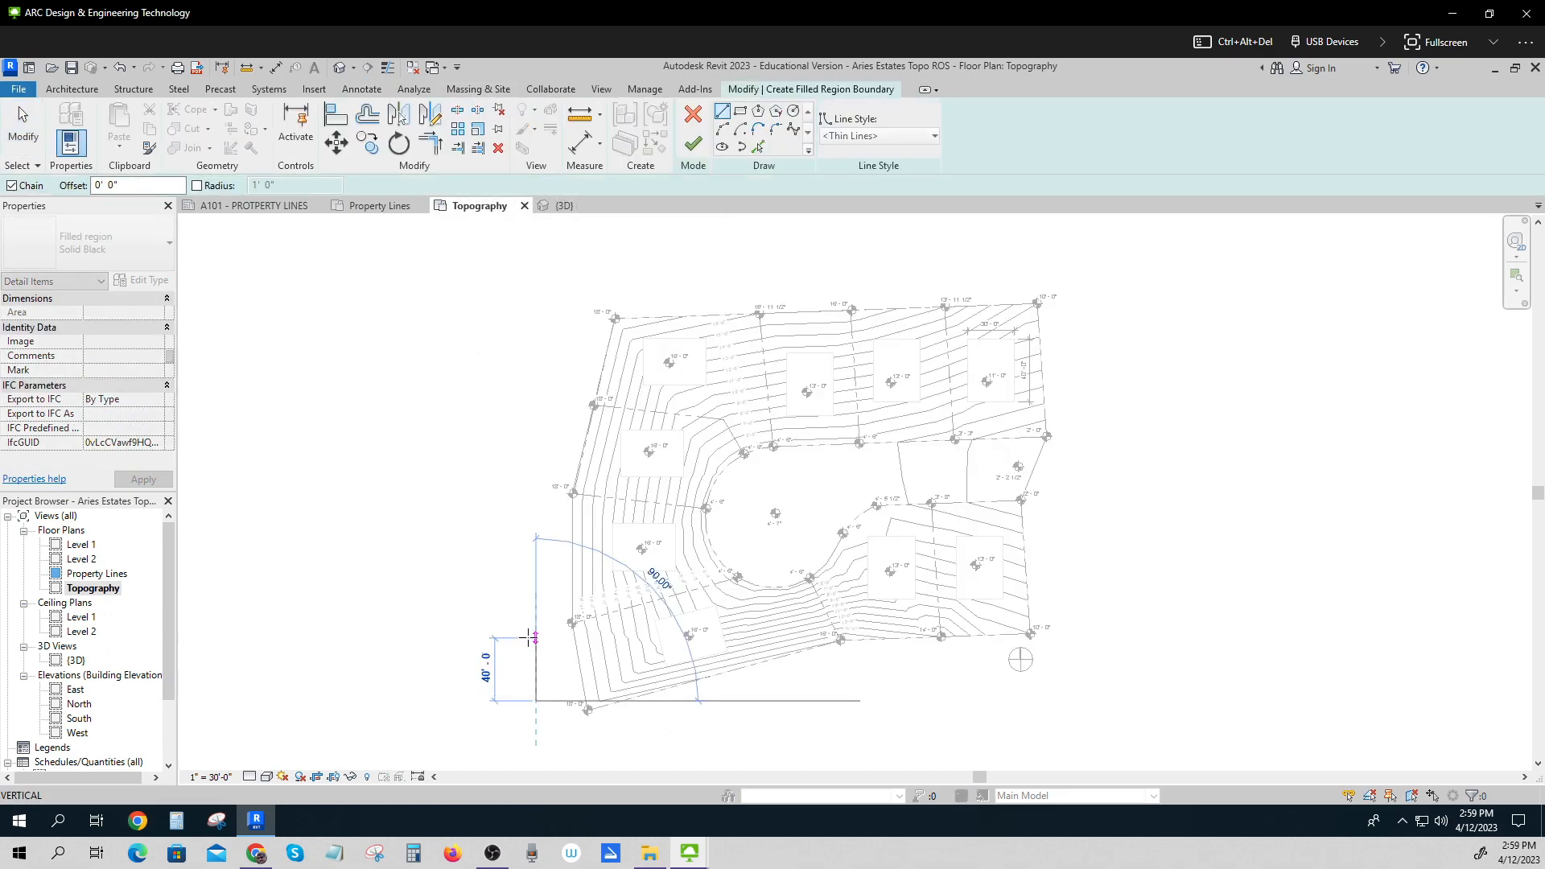
click(741, 112)
click(533, 703)
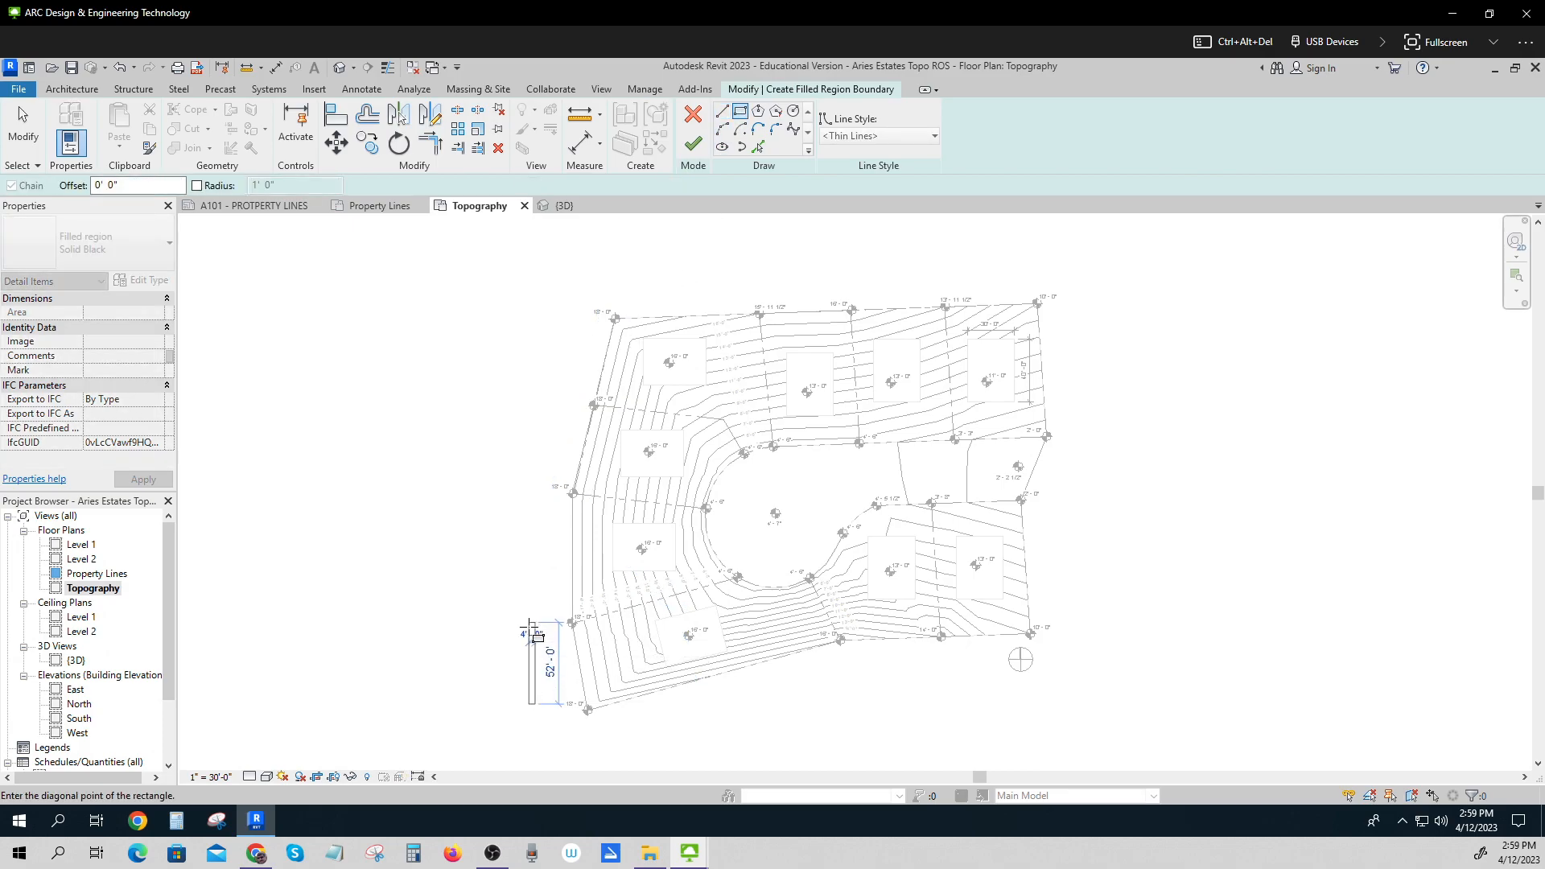
click(529, 624)
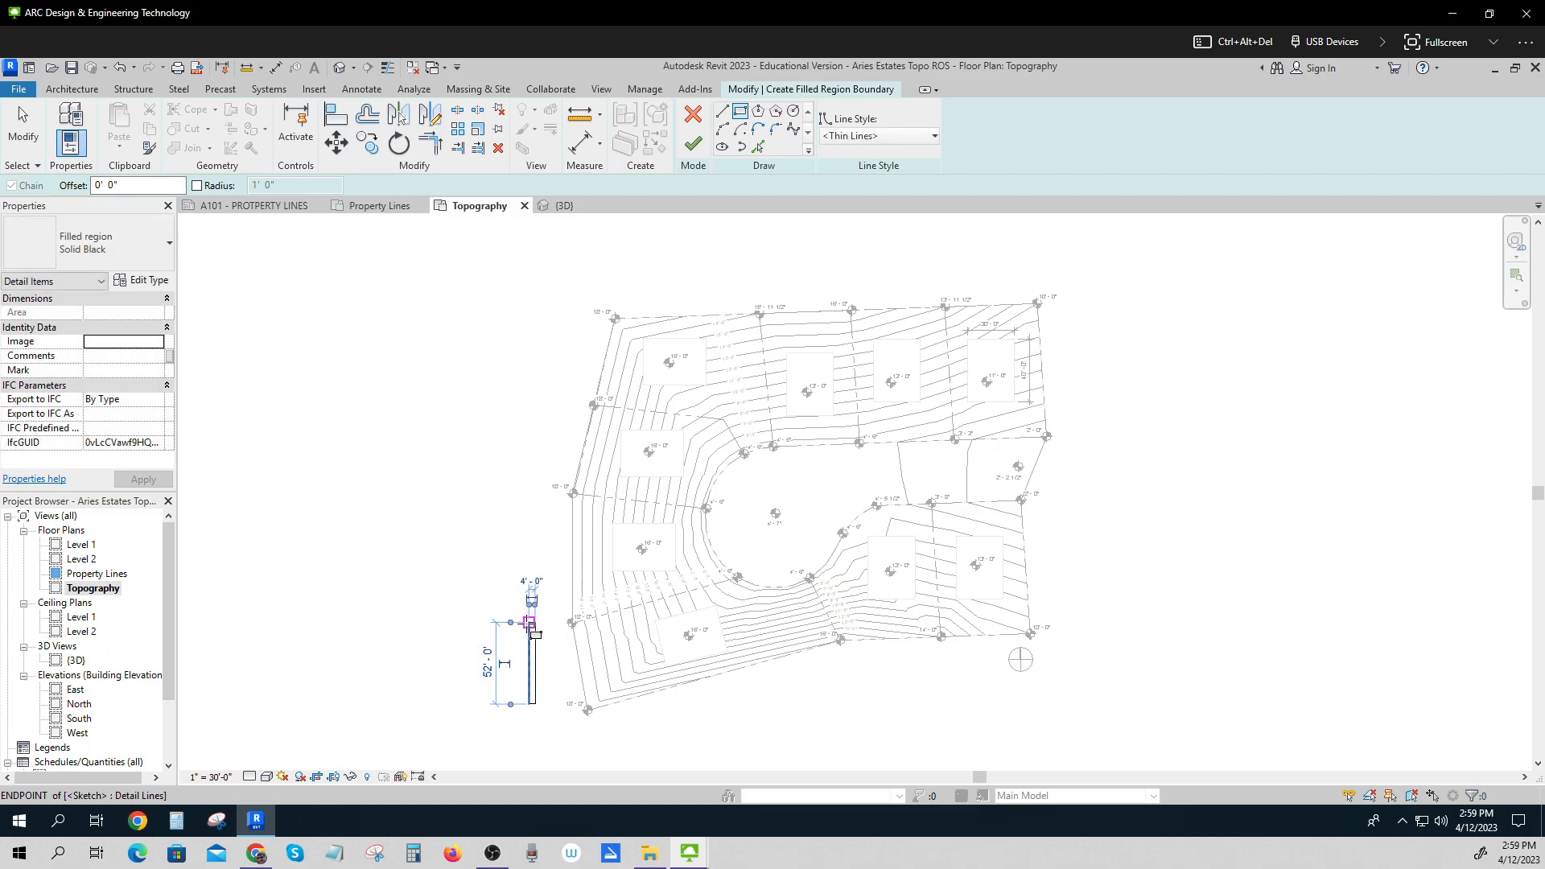
click(532, 623)
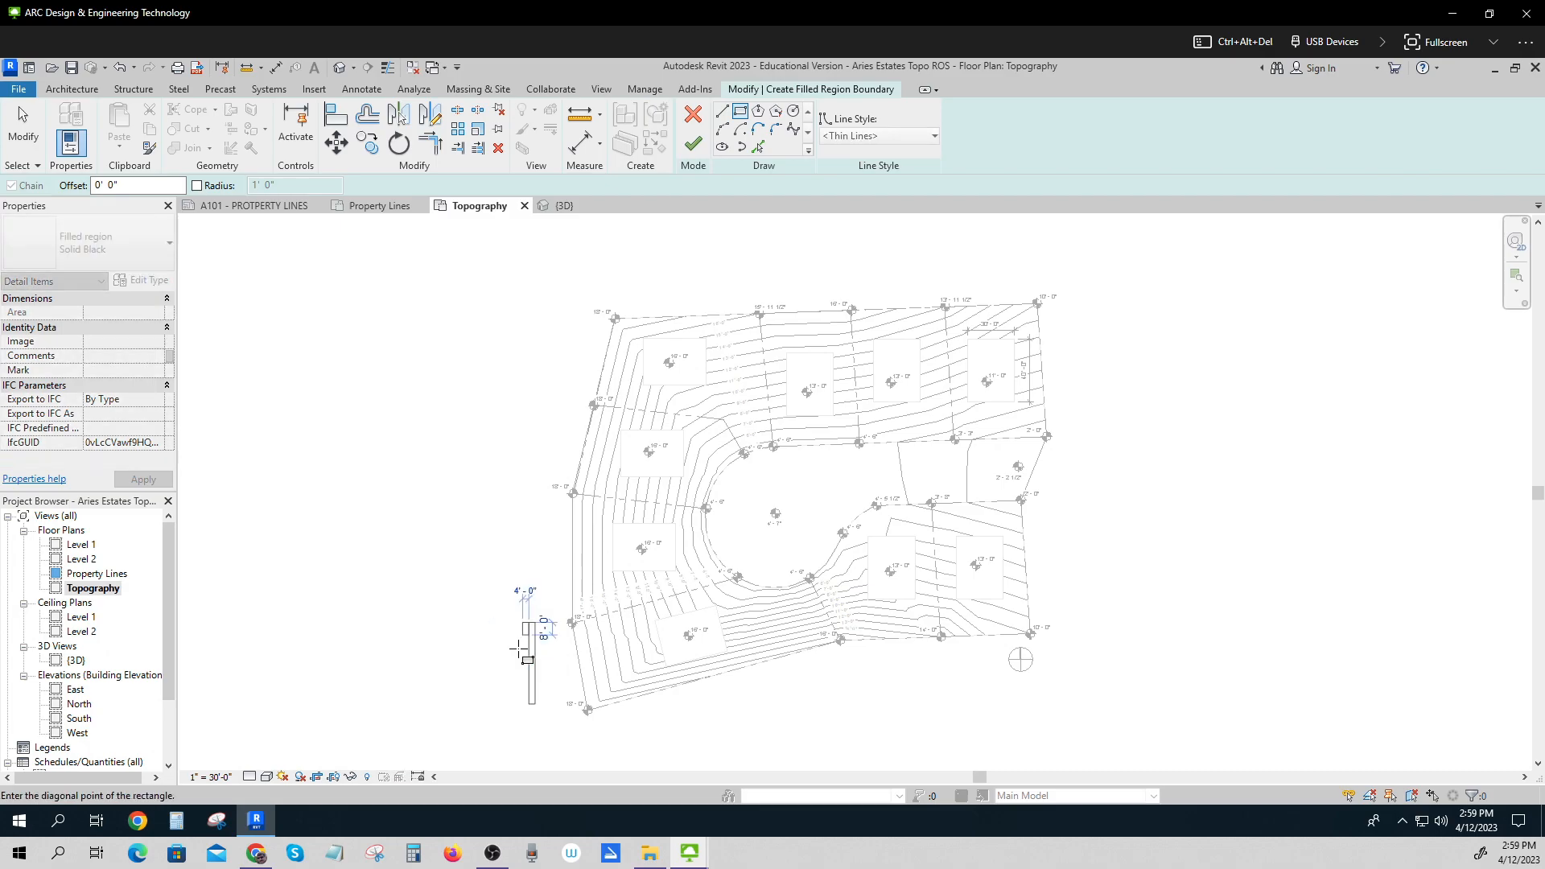
key(Escape)
key(Escape)
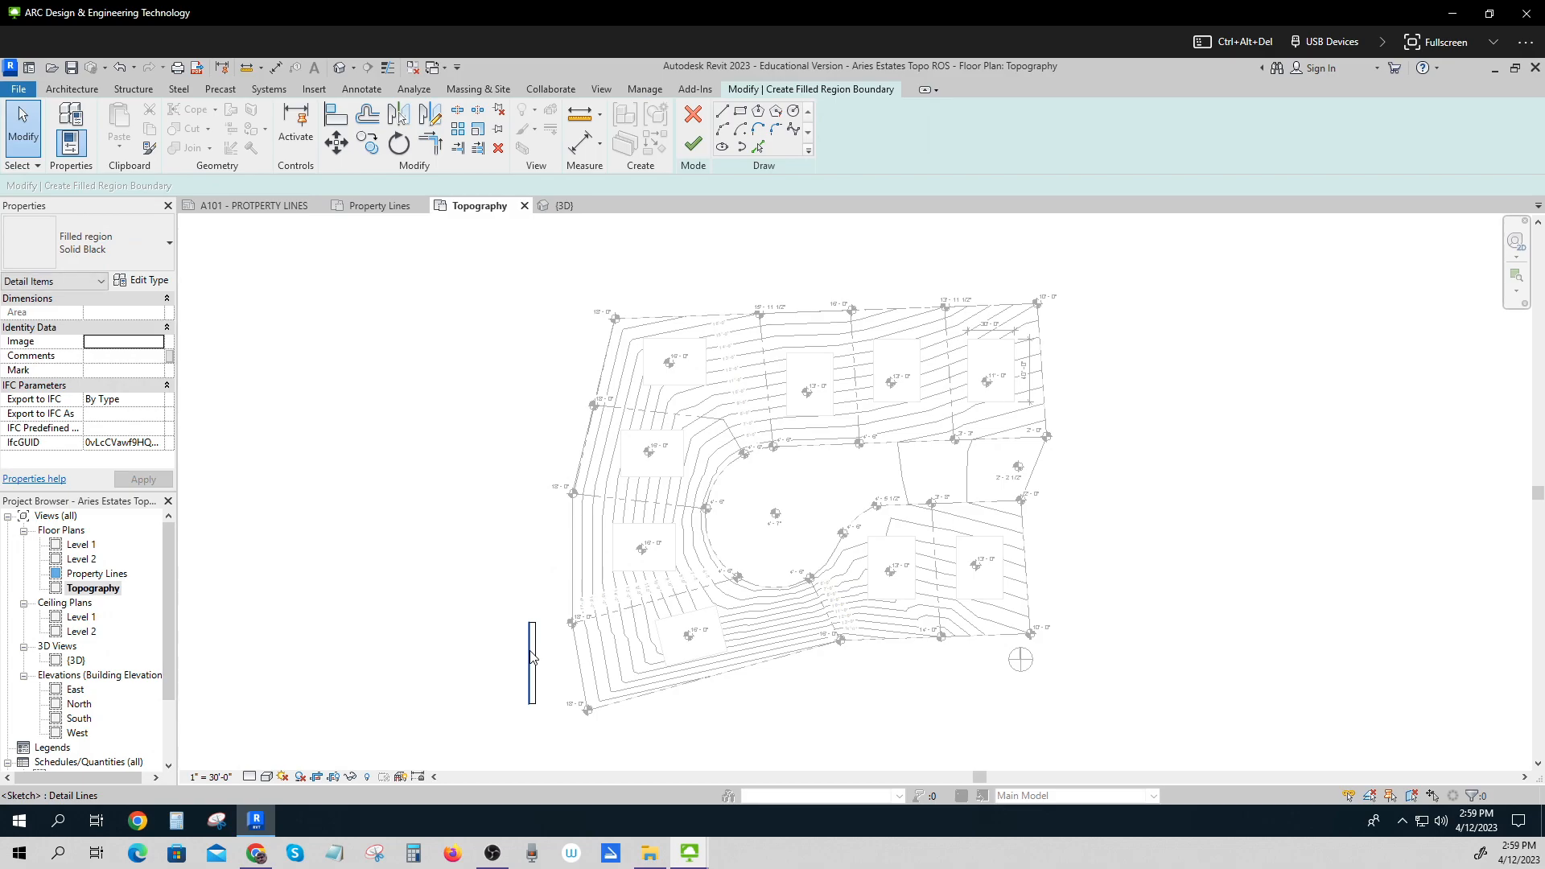
Set the filled region rectangle's height to 50'.
scroll(530, 626, up, 3)
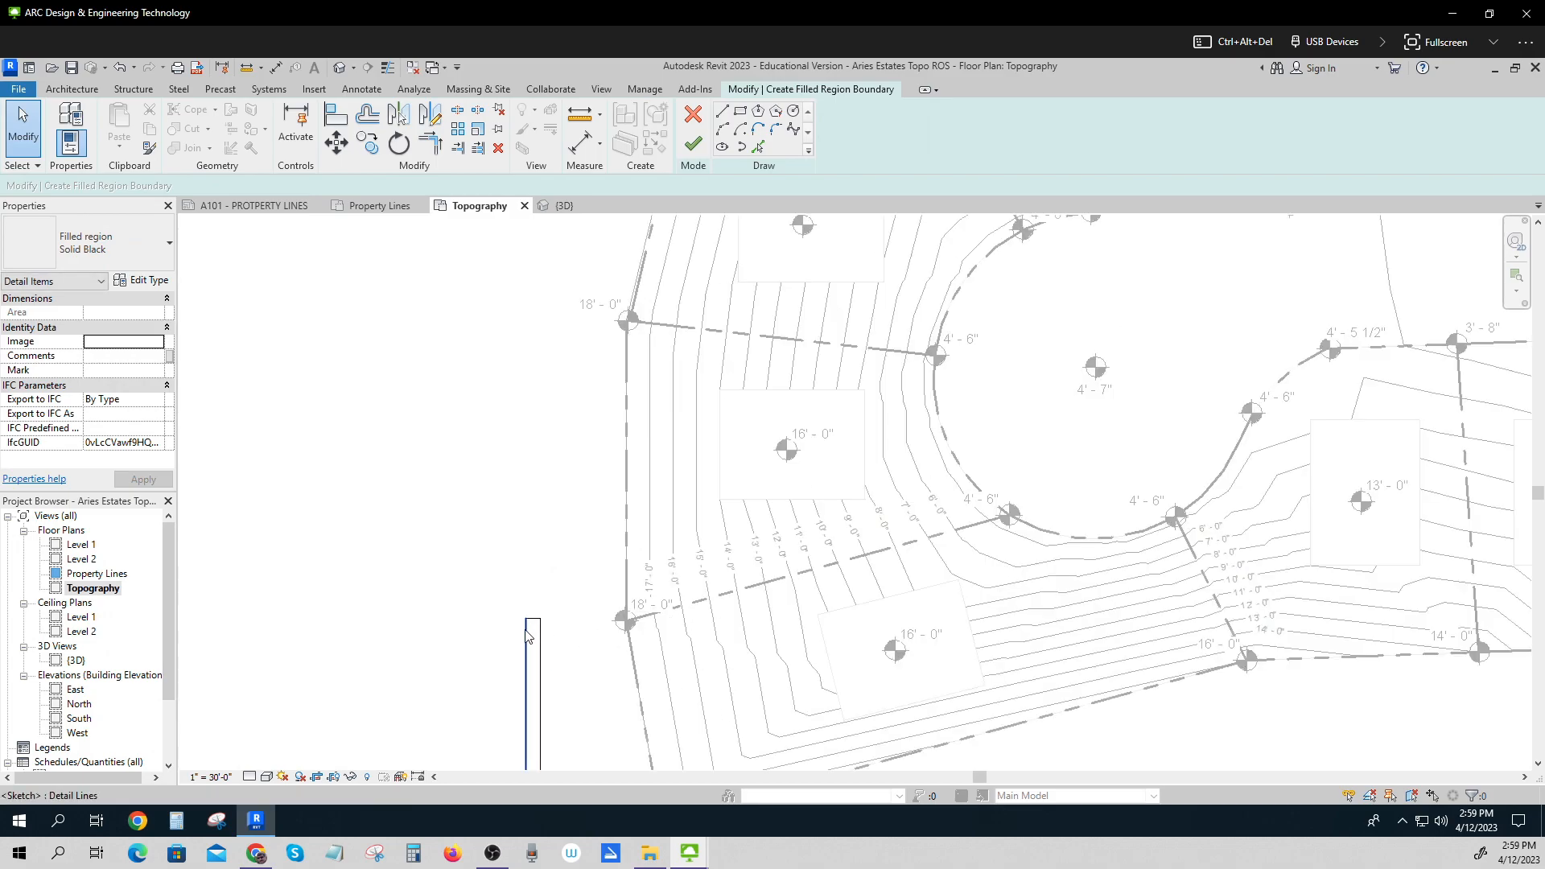
click(528, 636)
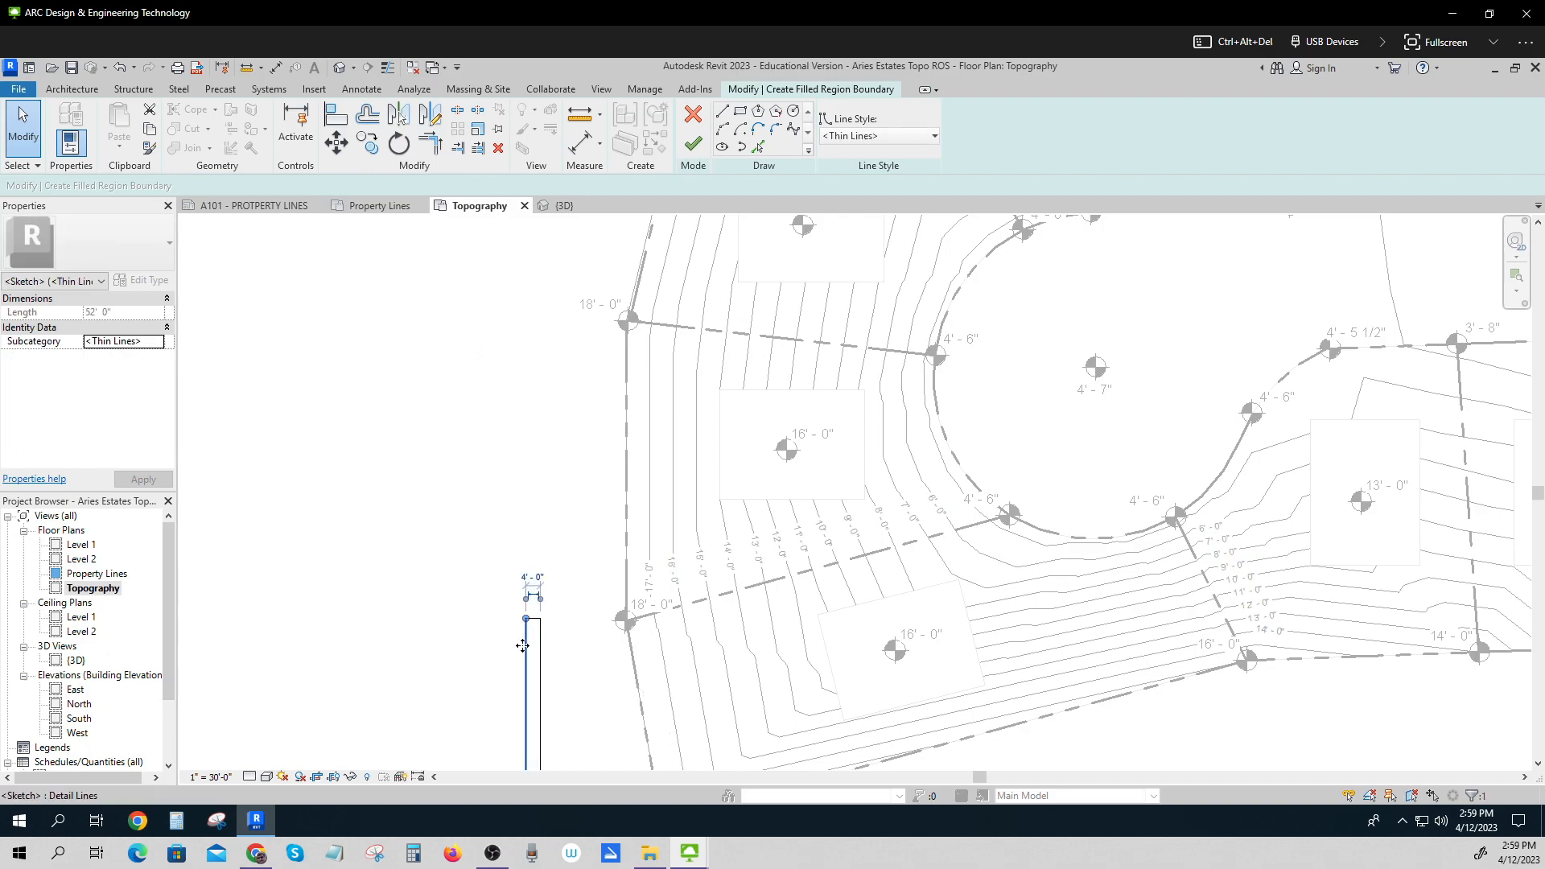
scroll(530, 640, down, 3)
scroll(528, 640, down, 1)
click(442, 690)
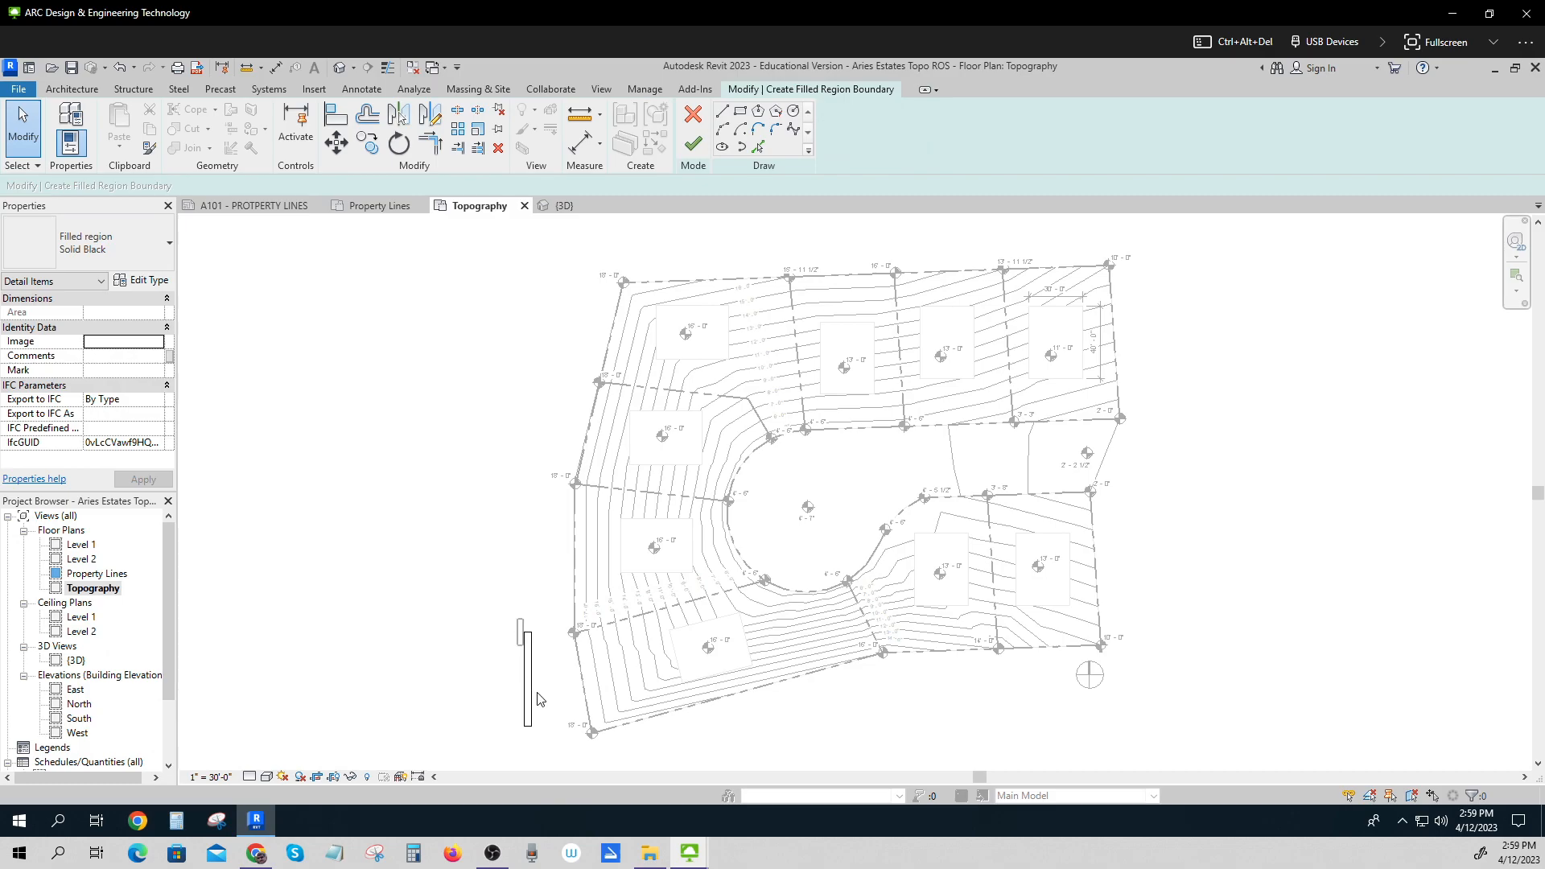
click(535, 649)
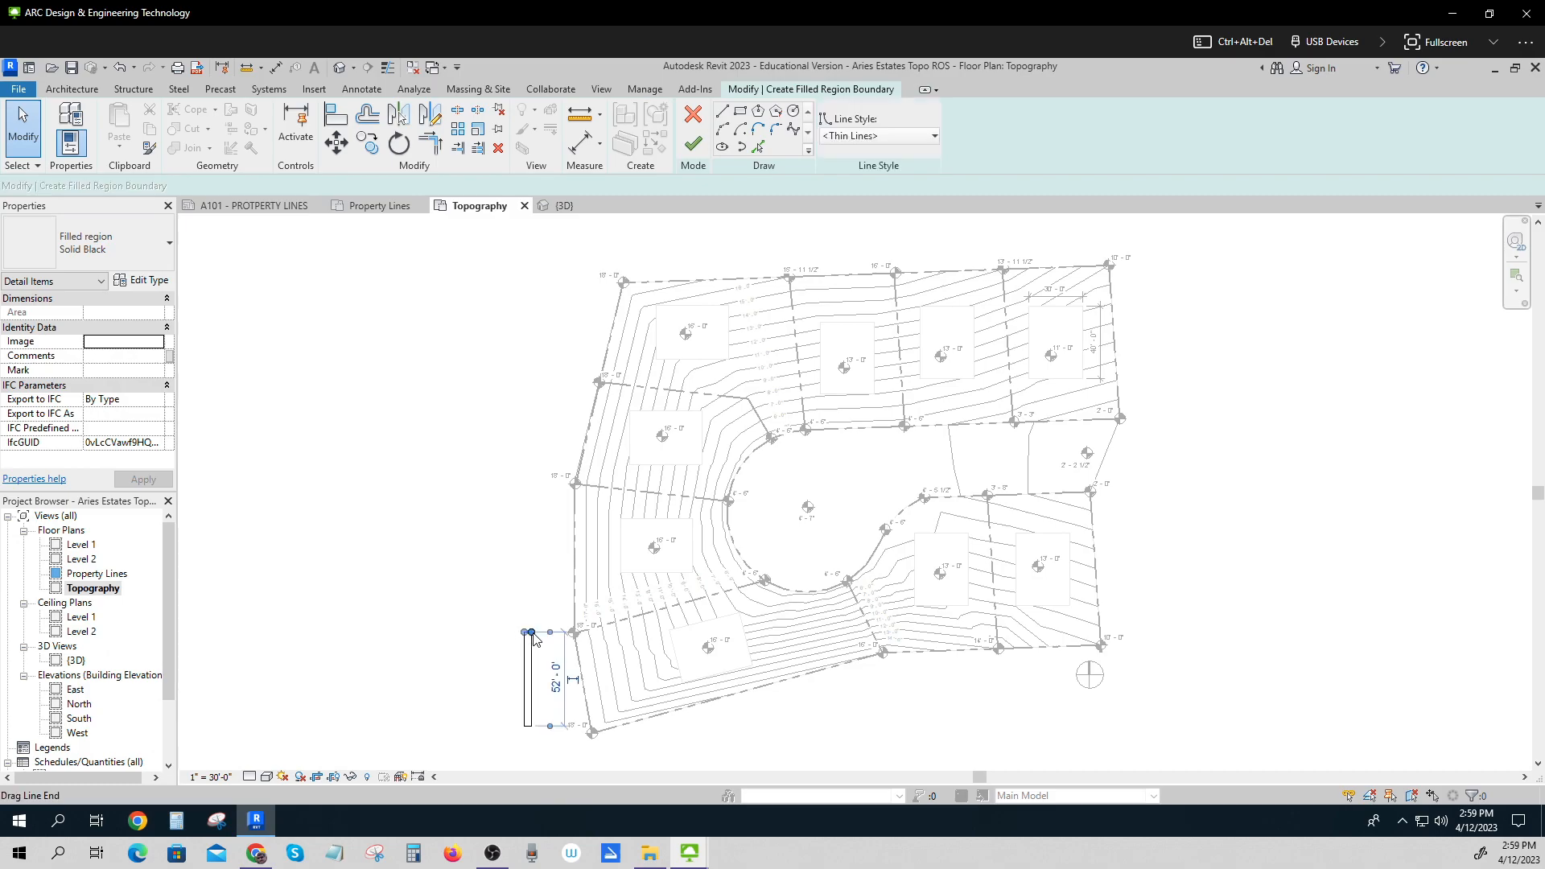
click(557, 682)
text(5)
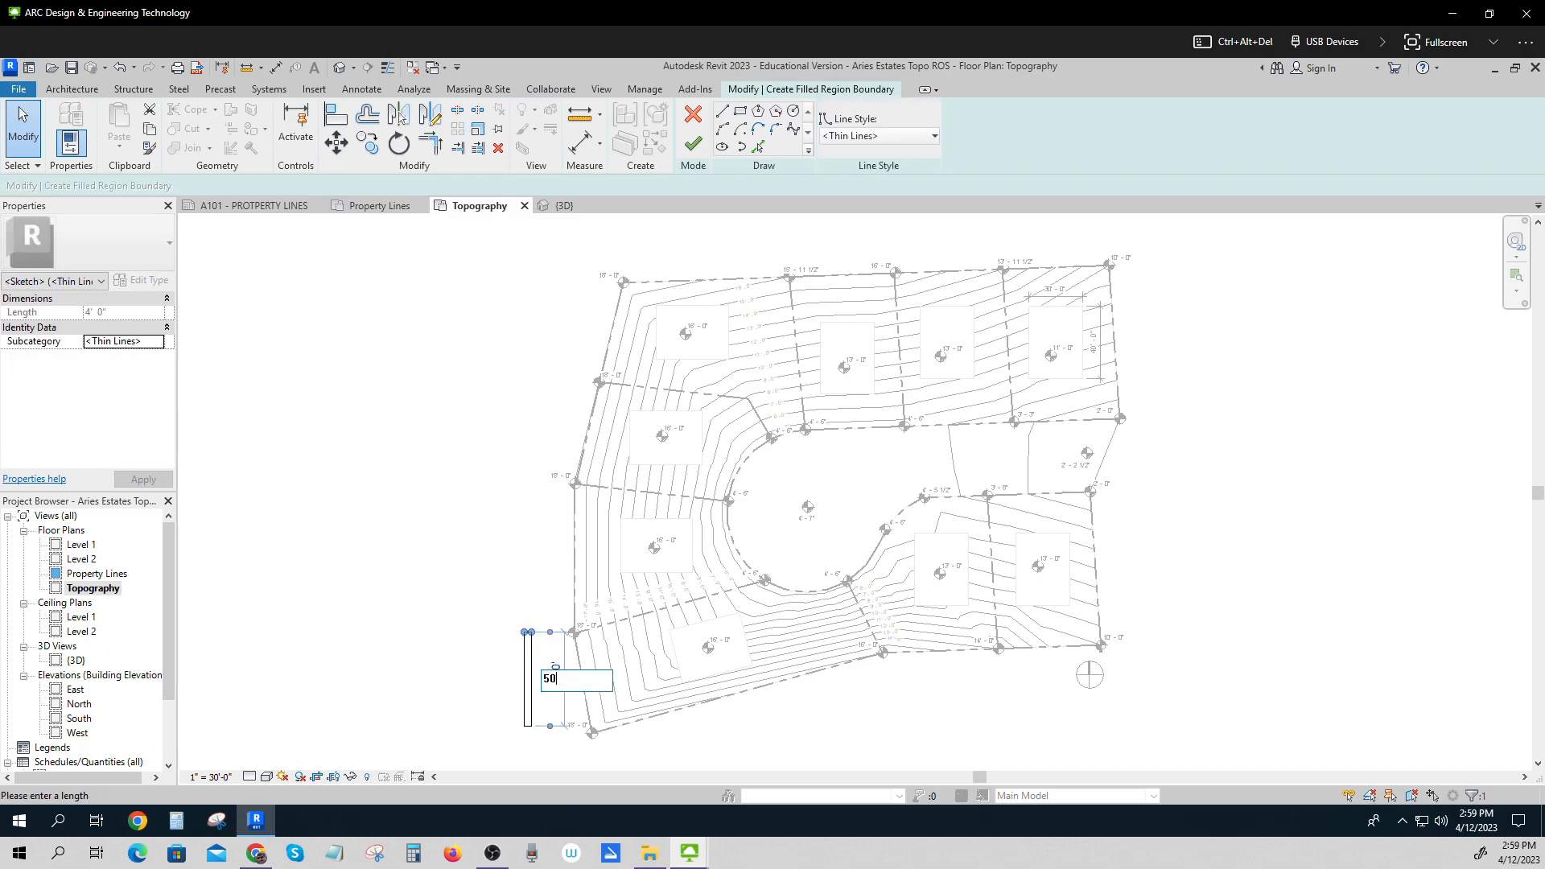
text(0)
key(Return)
Change the filled region type to Diagonal Crosshatch and finish the region.
click(434, 597)
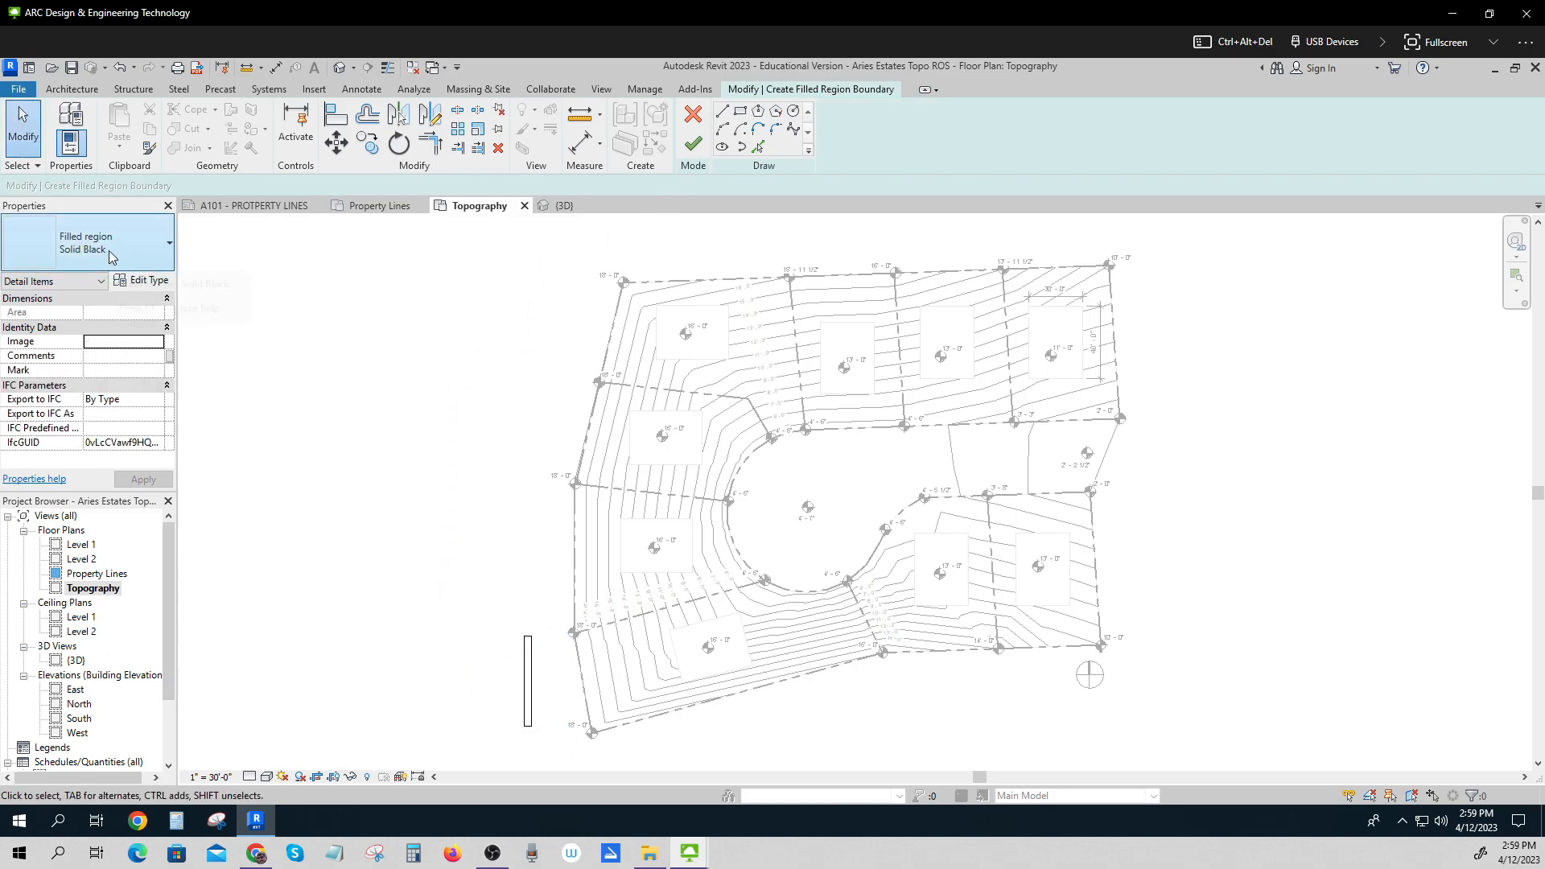
click(139, 250)
click(93, 321)
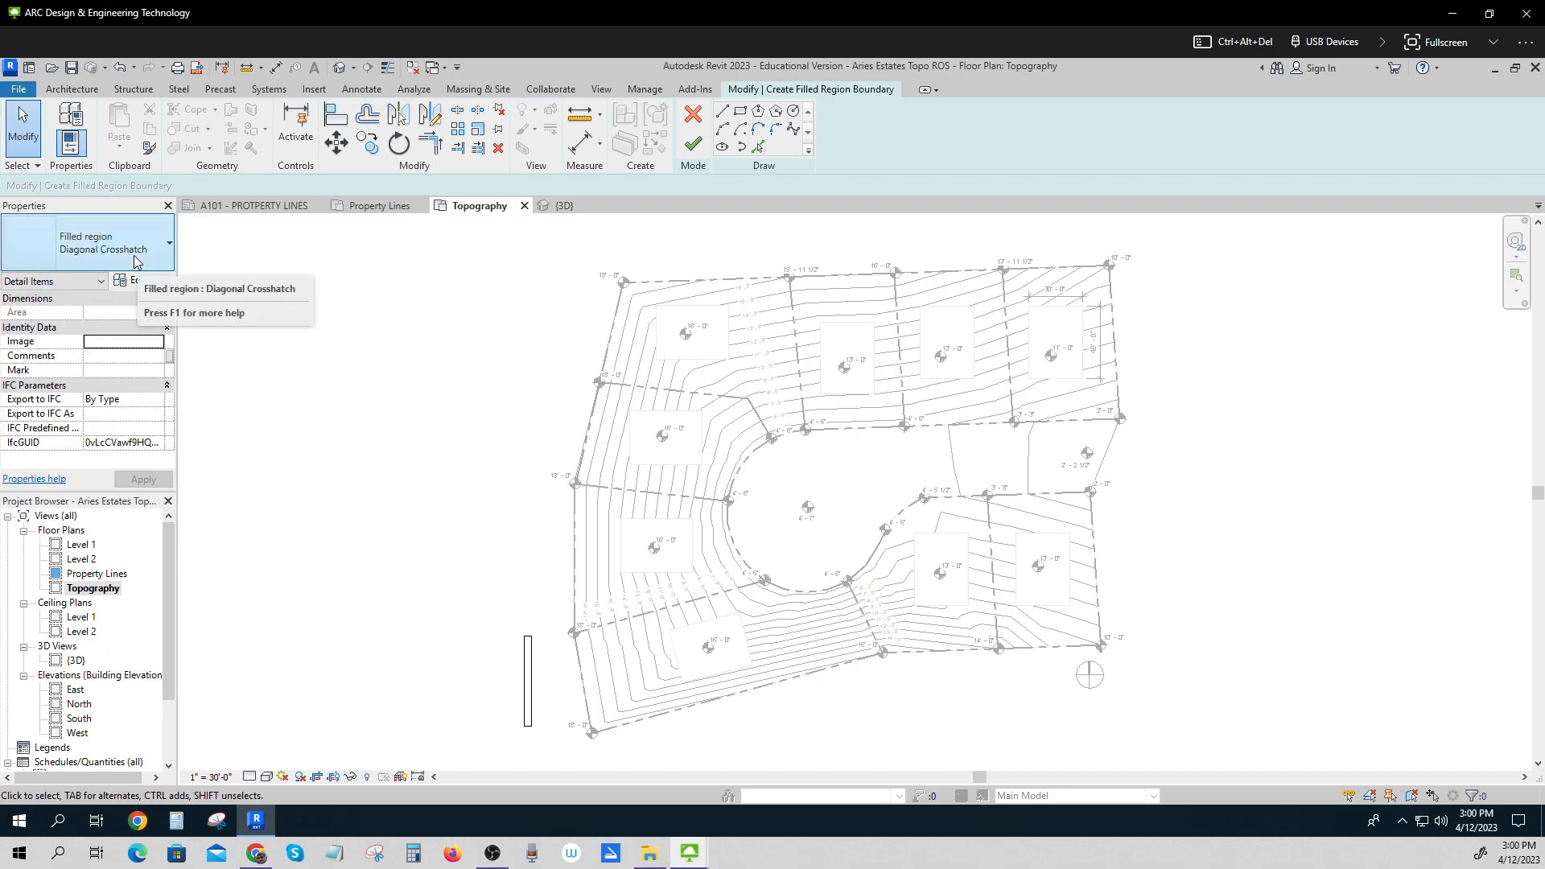
click(693, 144)
click(433, 476)
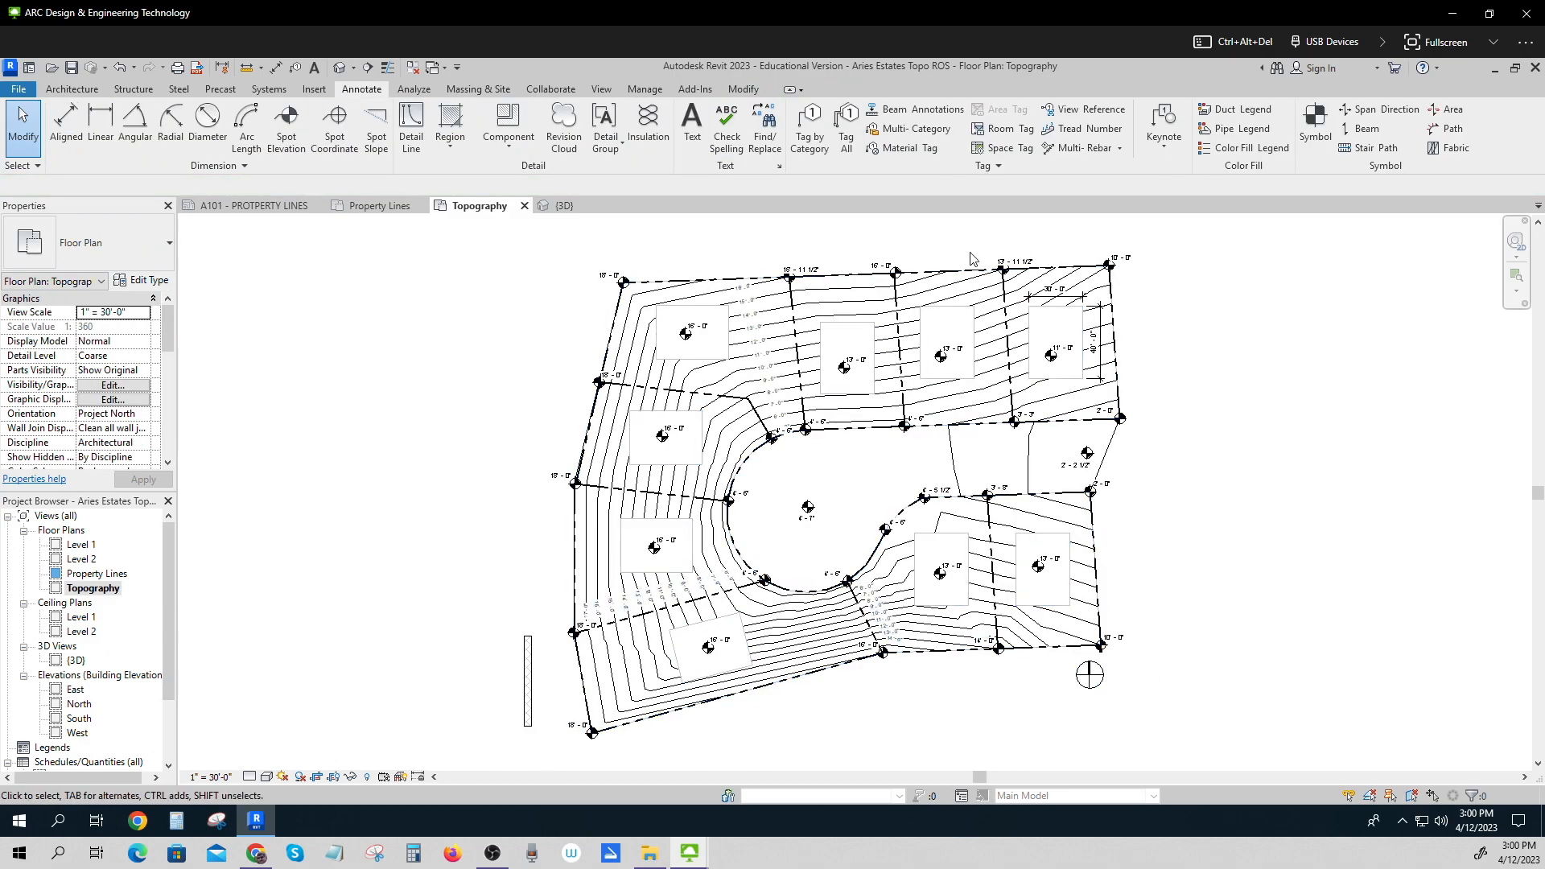
Hide the topography surface in the Property Lines view.
double_click(97, 575)
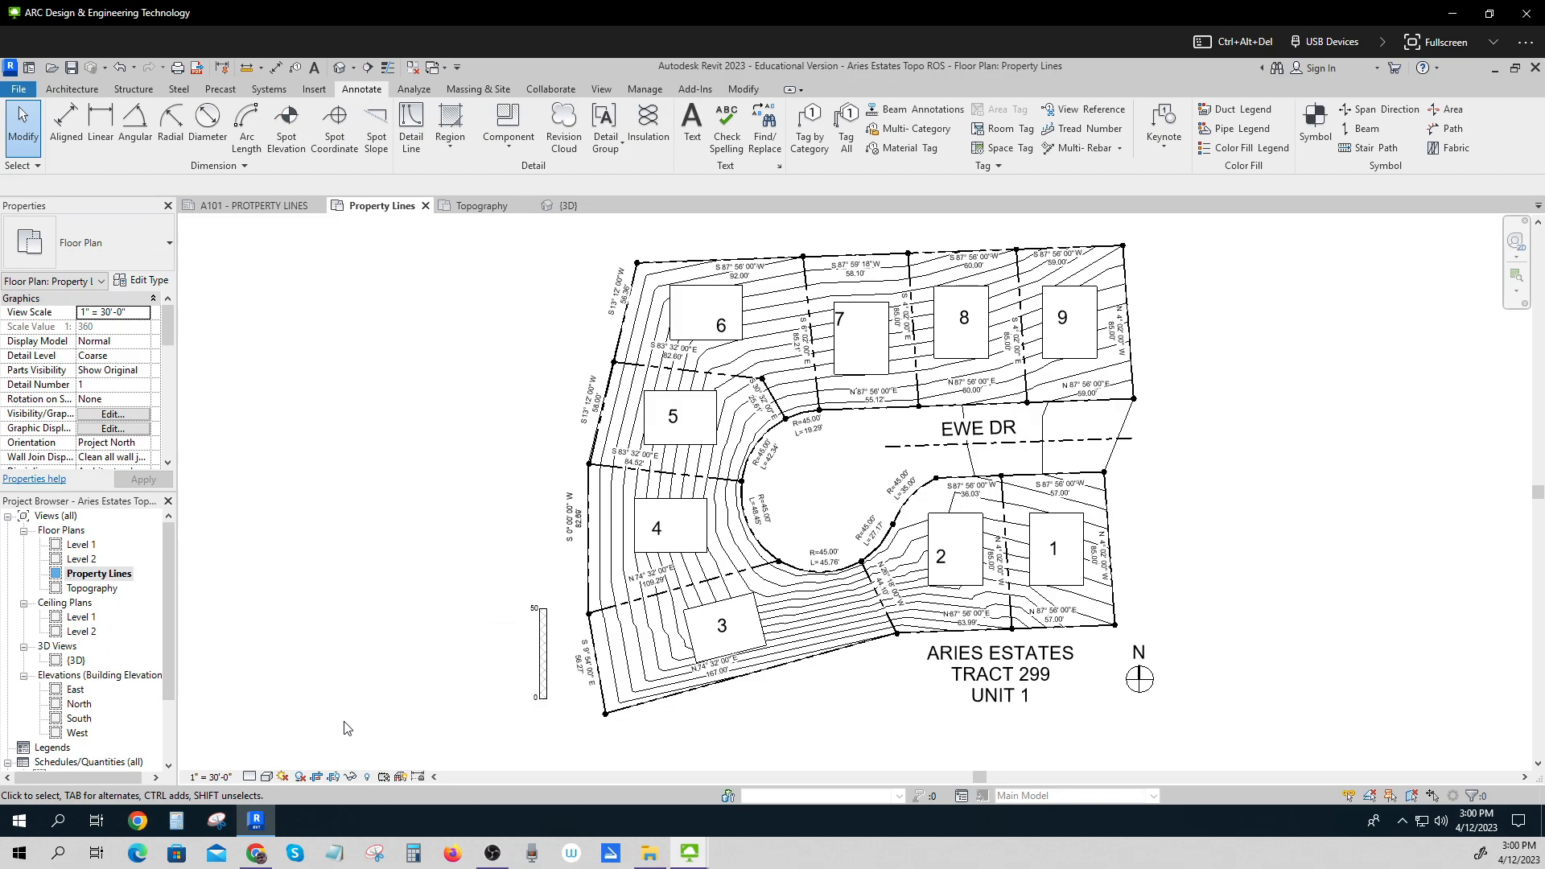
right_click(611, 559)
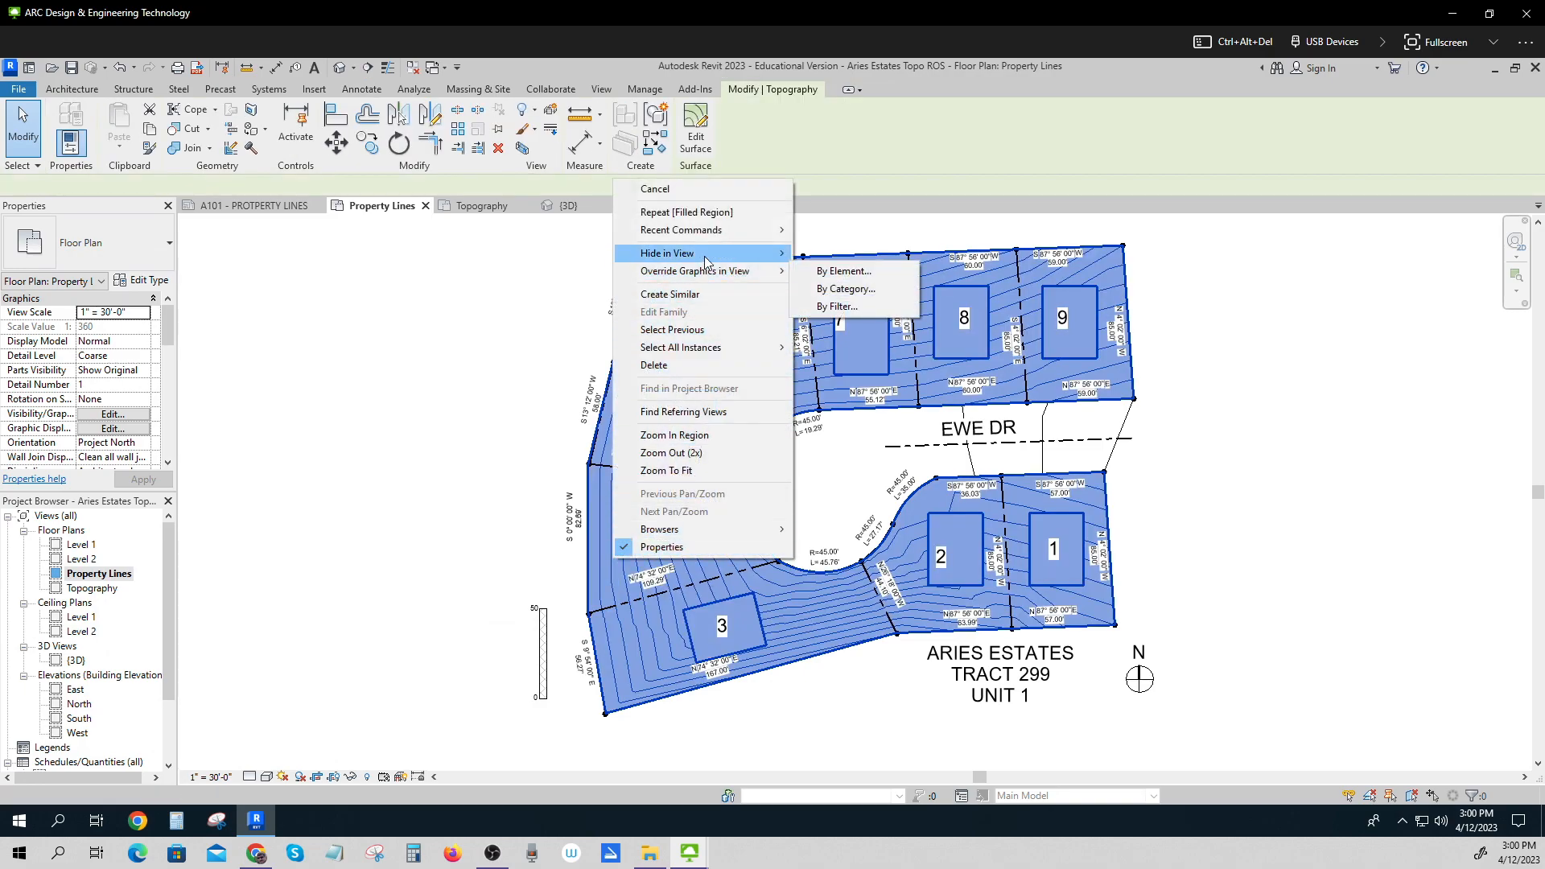
mouse_move(705, 254)
click(837, 280)
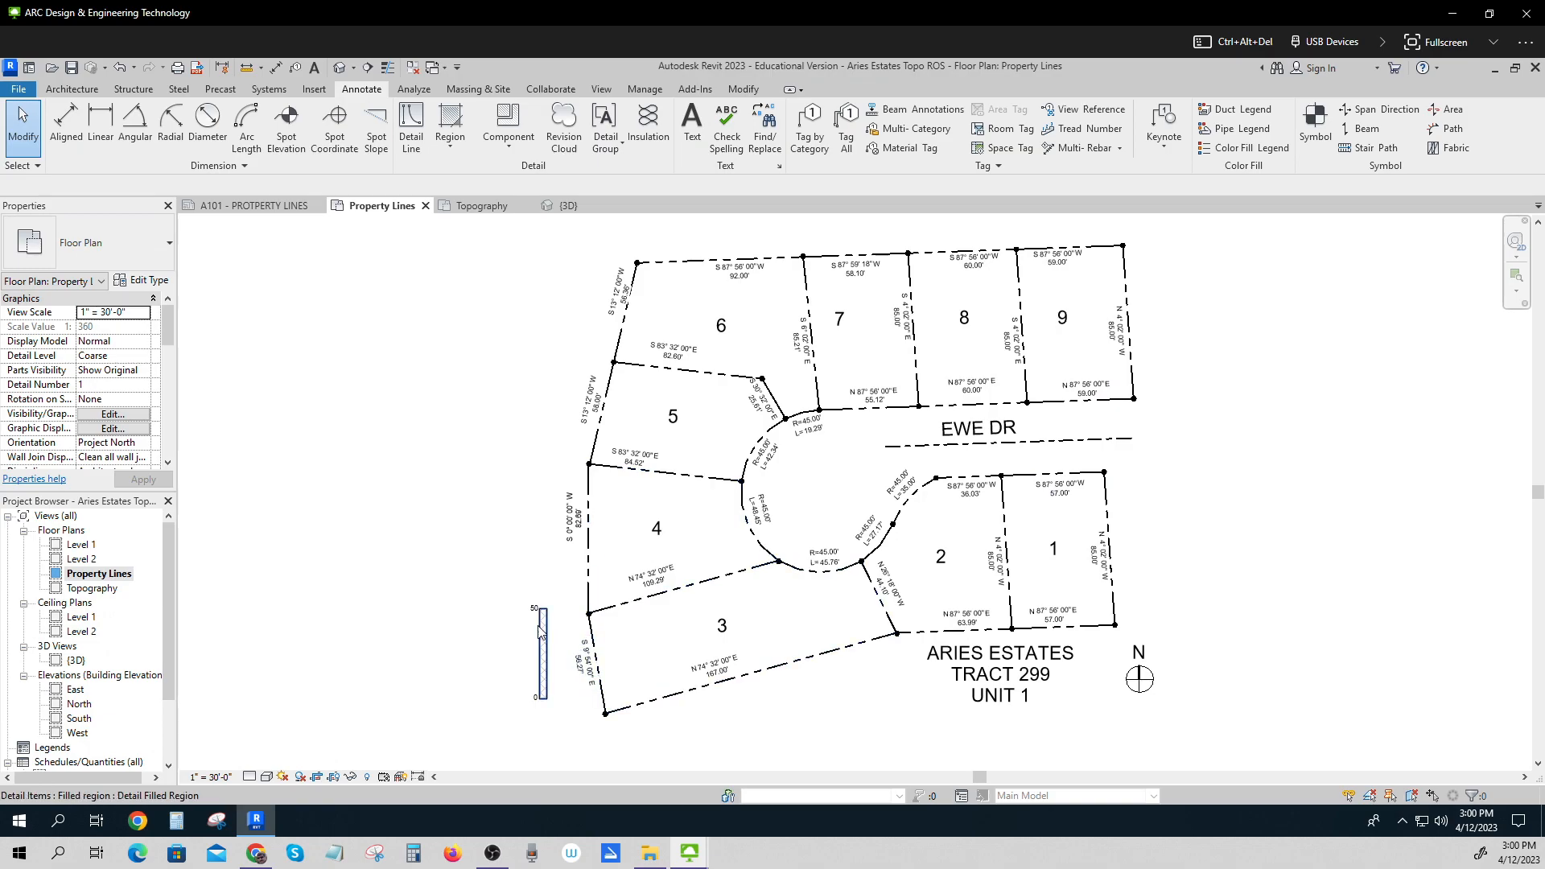
Inspect the topography surface in the Topography view and compare it with the Property Lines view.
double_click(95, 589)
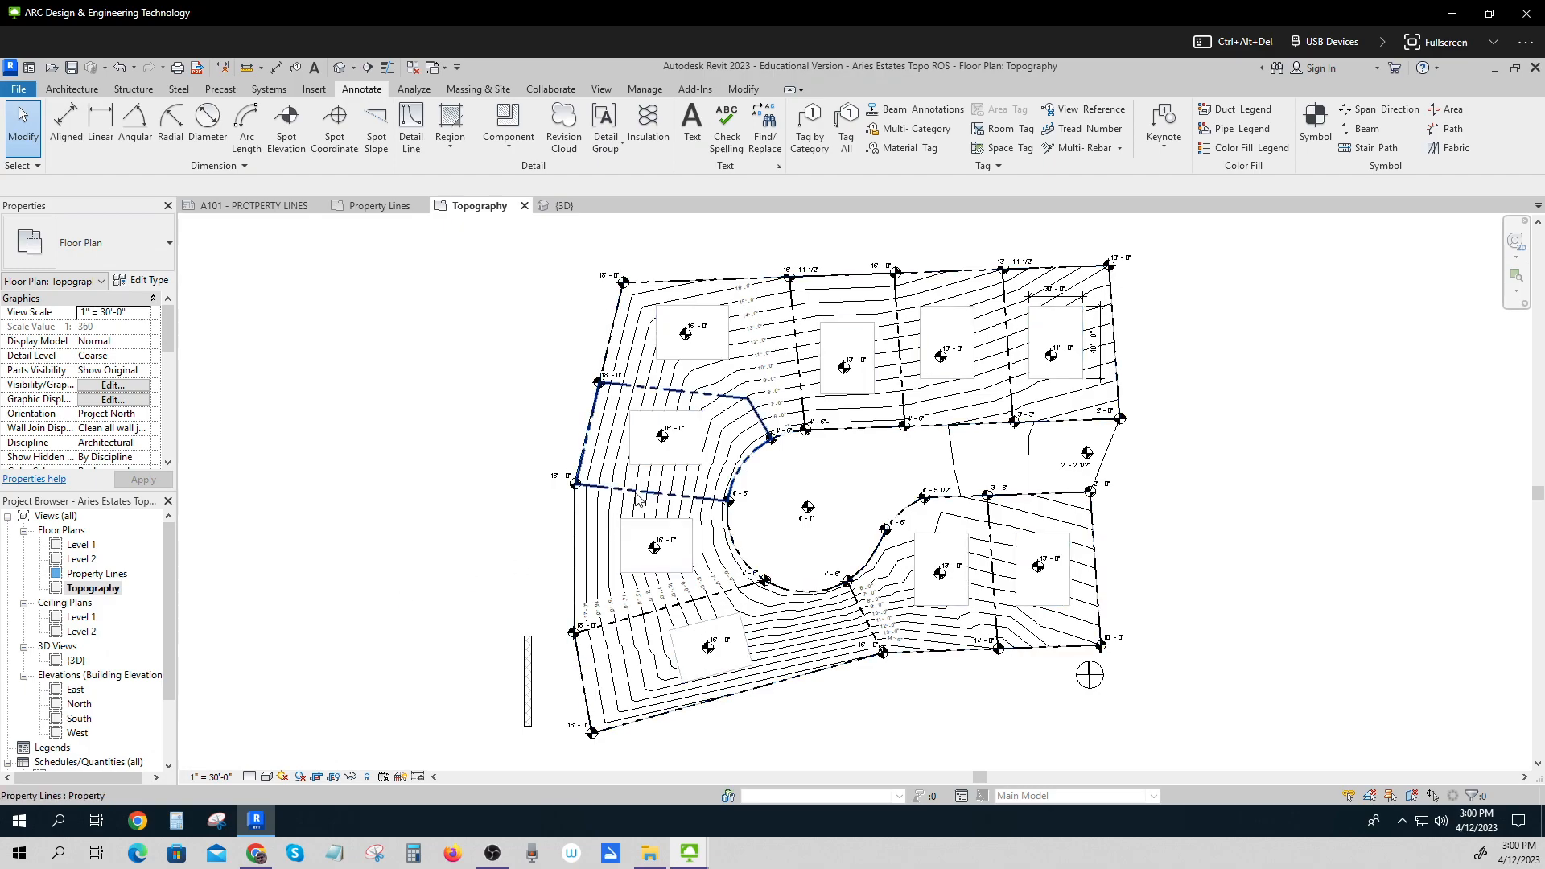
click(588, 529)
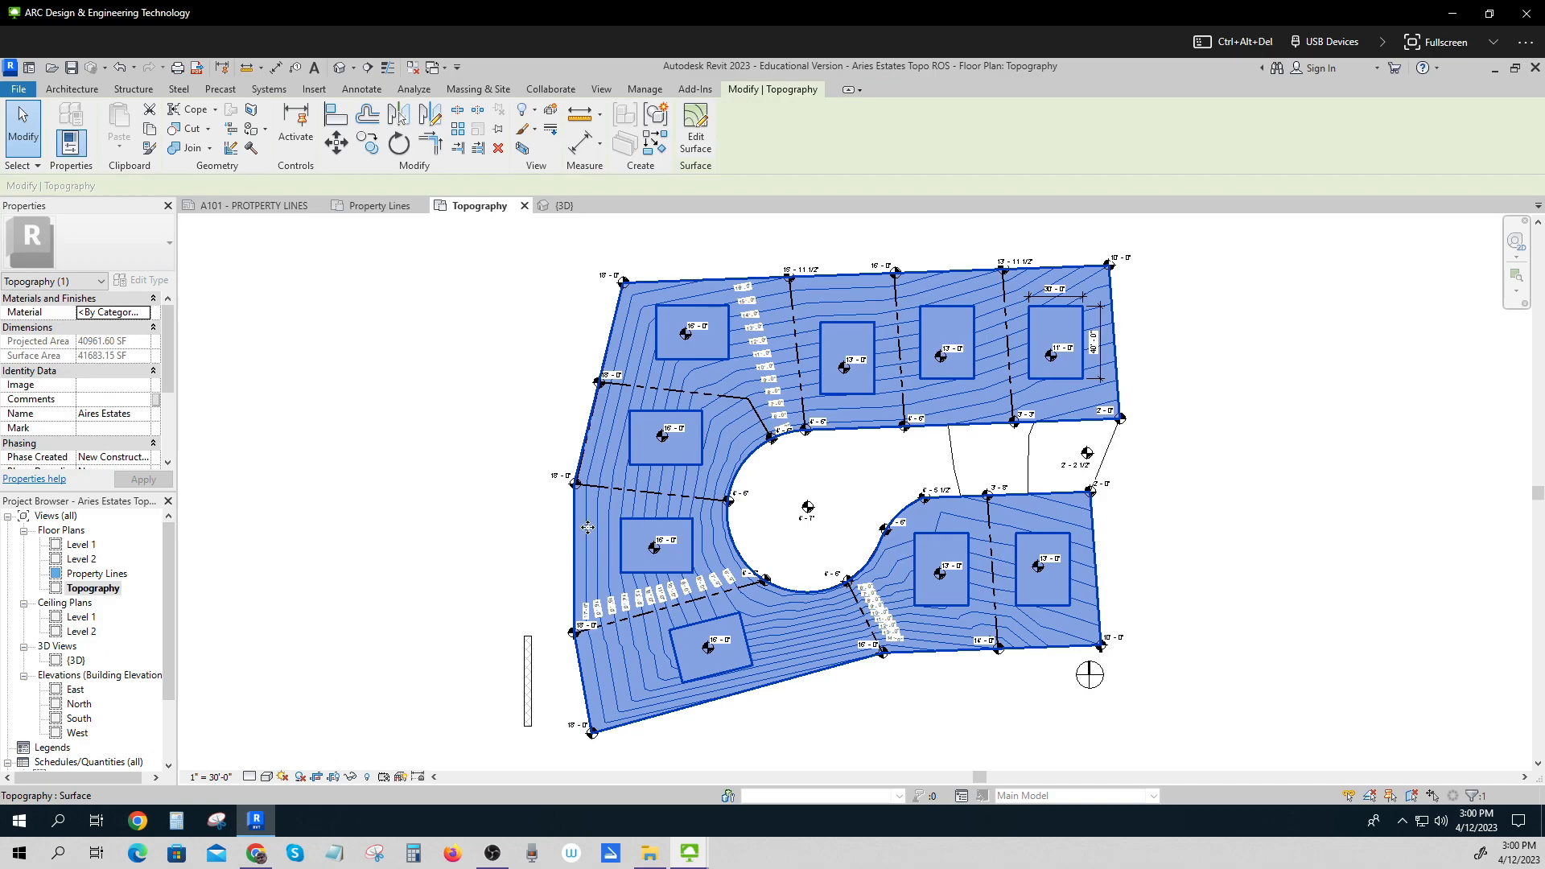
click(419, 544)
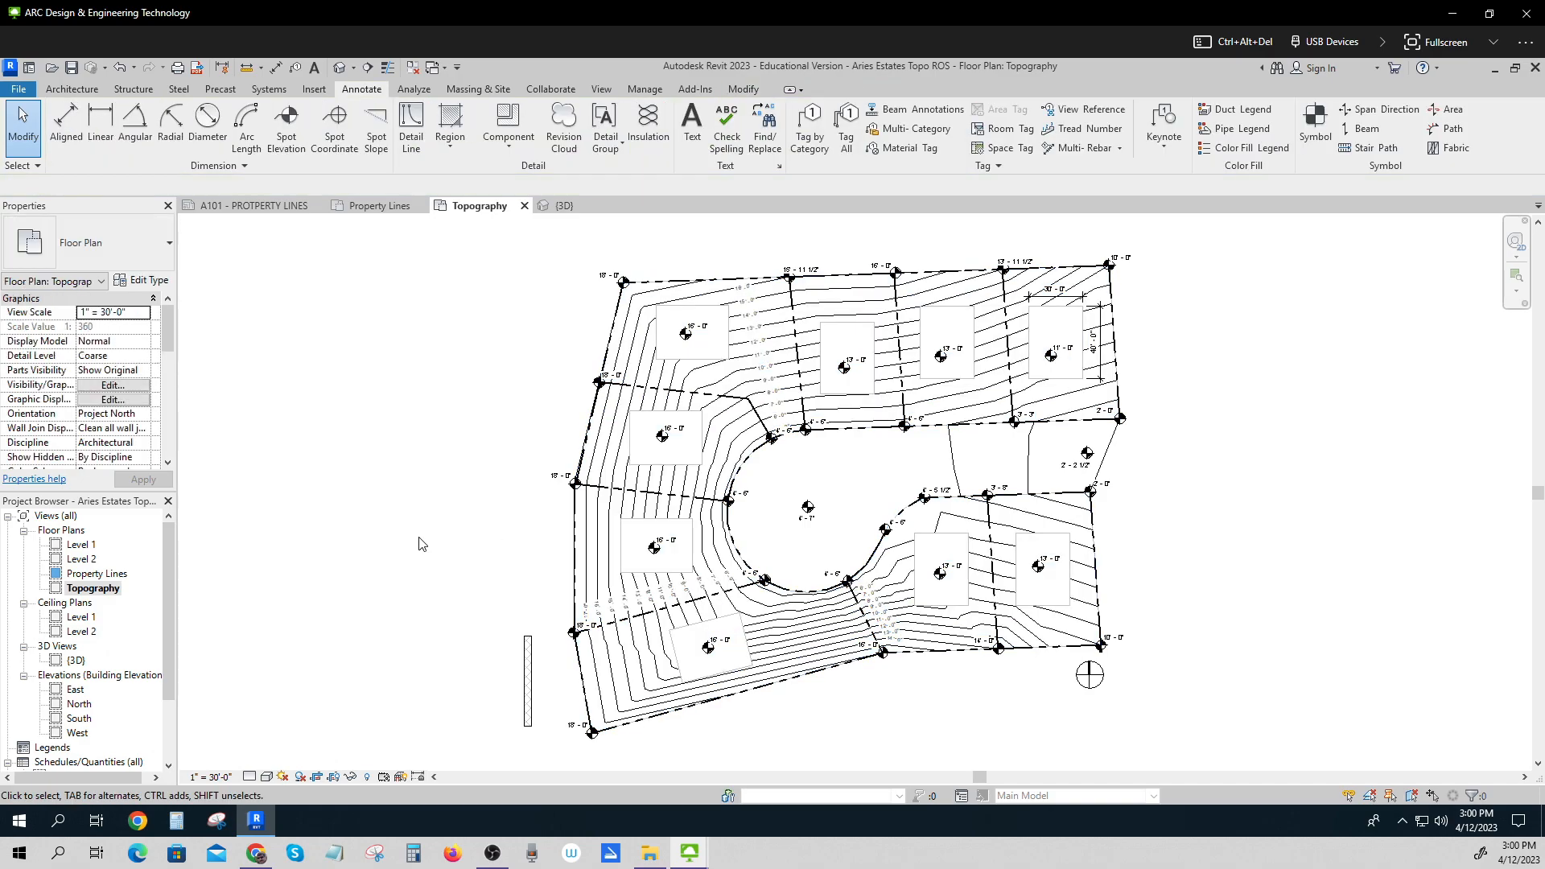
double_click(98, 573)
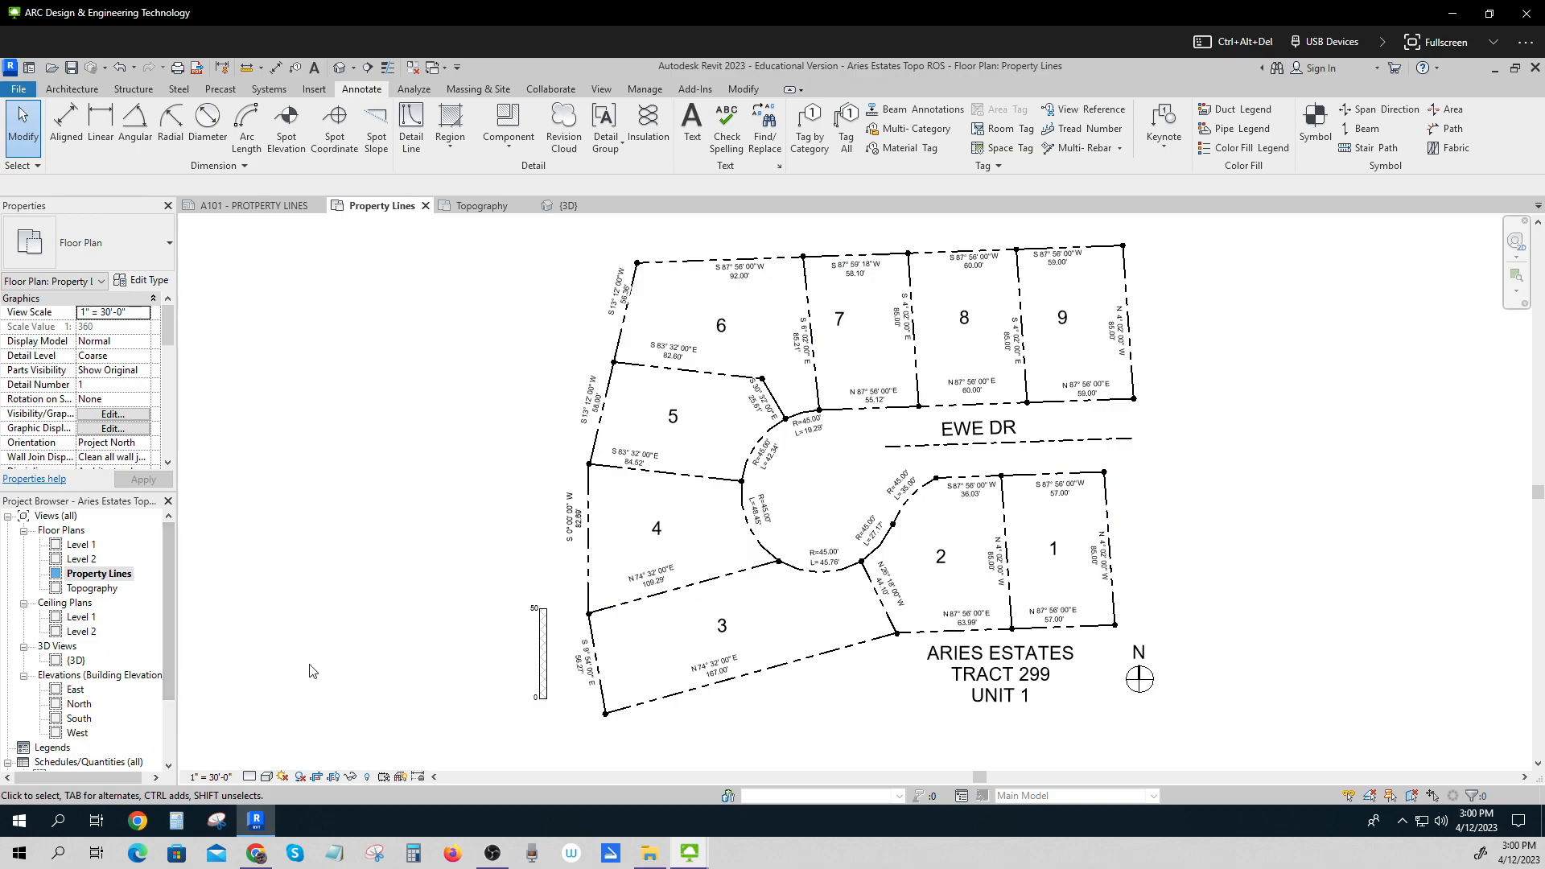
click(92, 588)
double_click(93, 590)
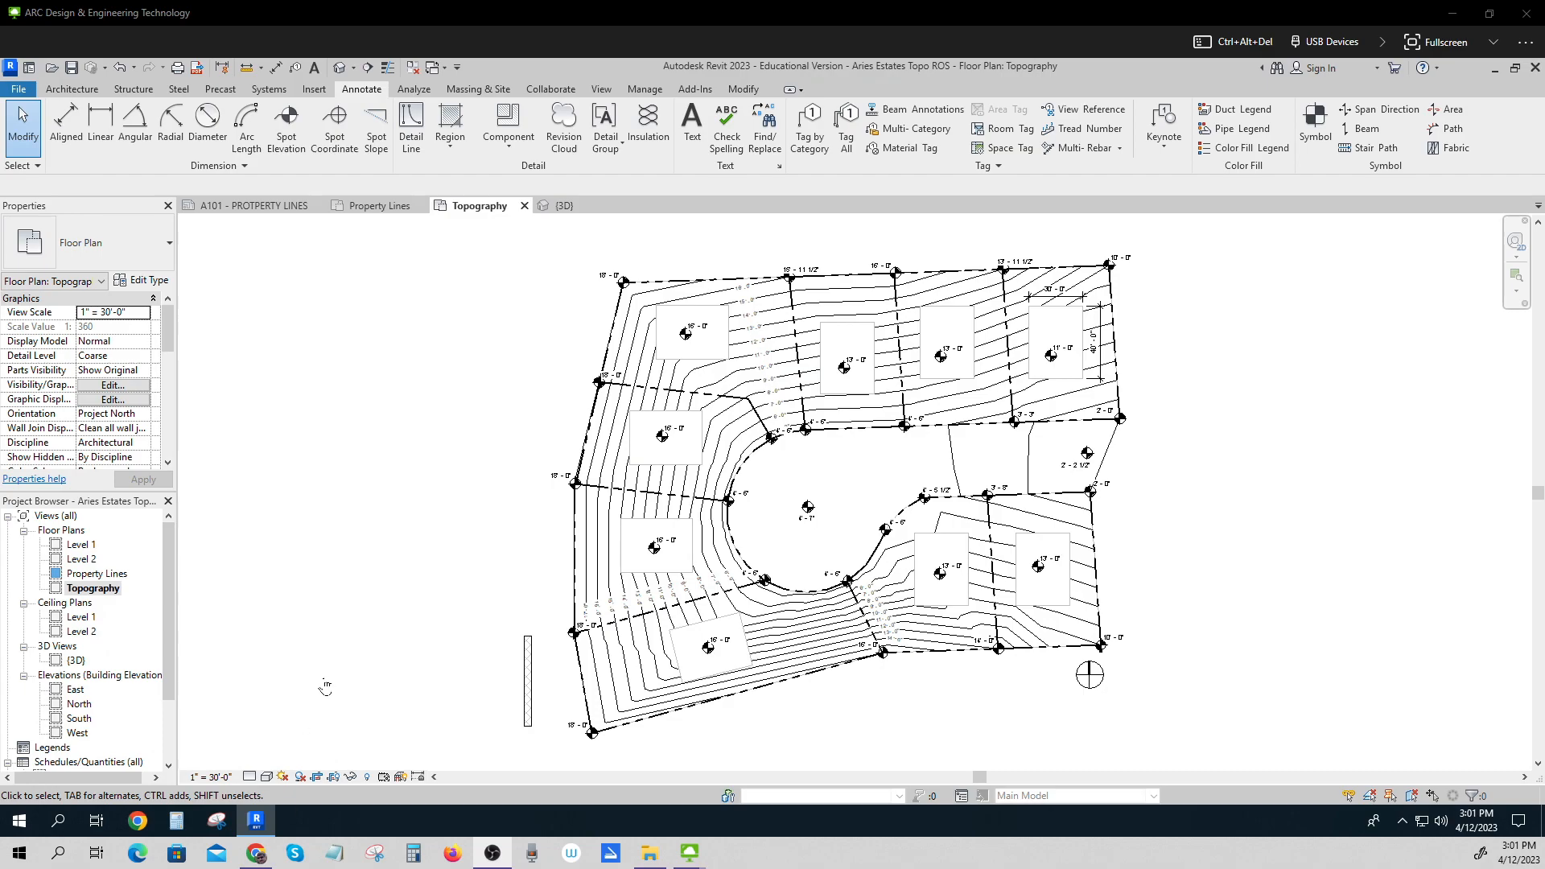
Duplicate the Topography view with detailing.
right_click(93, 592)
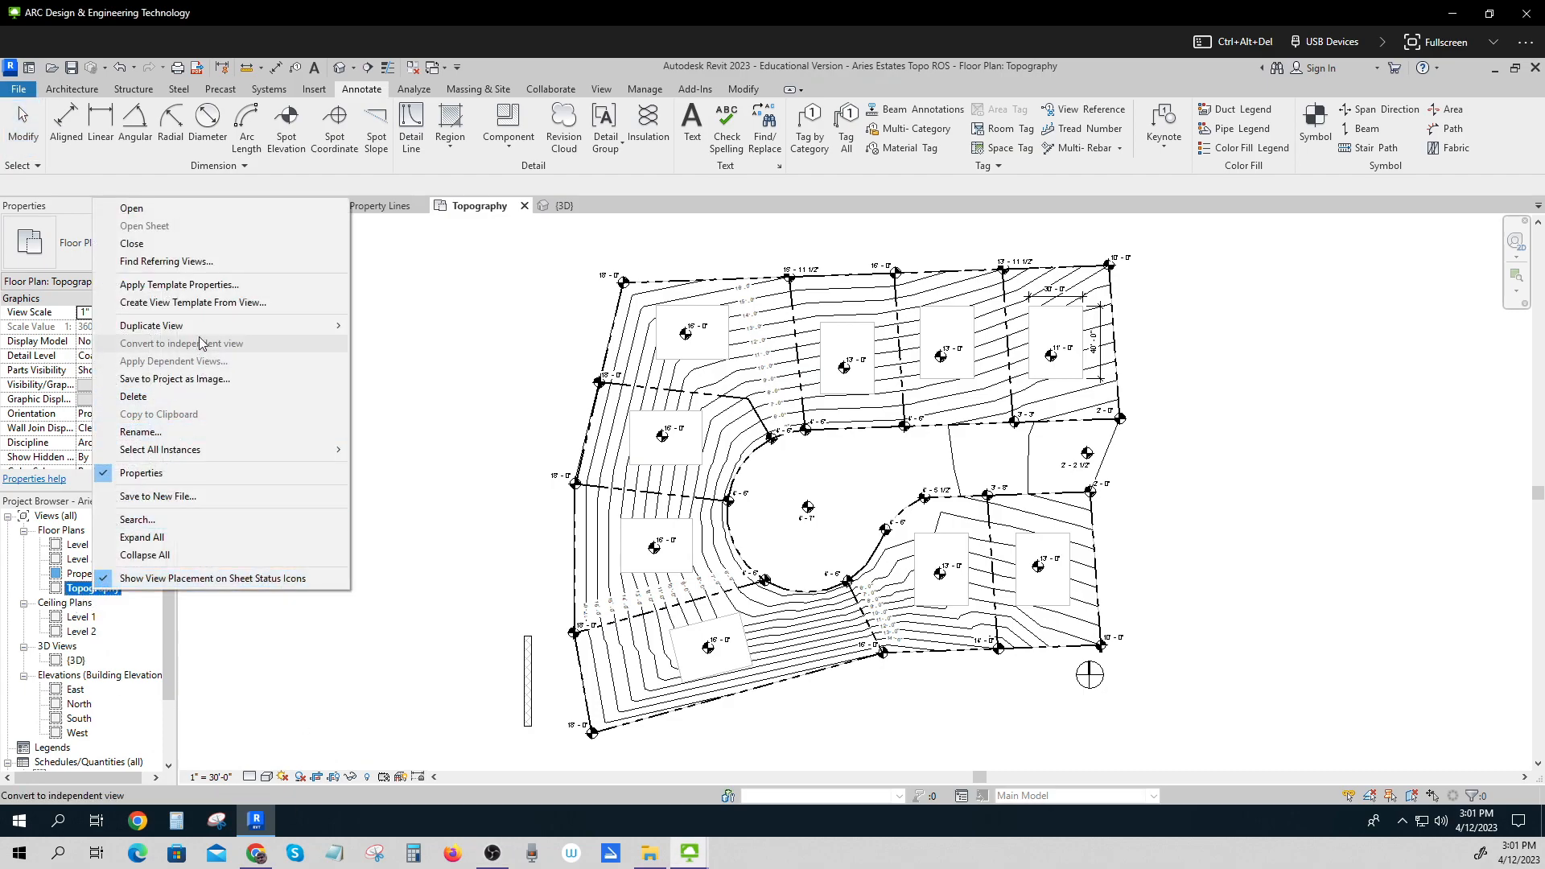
mouse_move(307, 327)
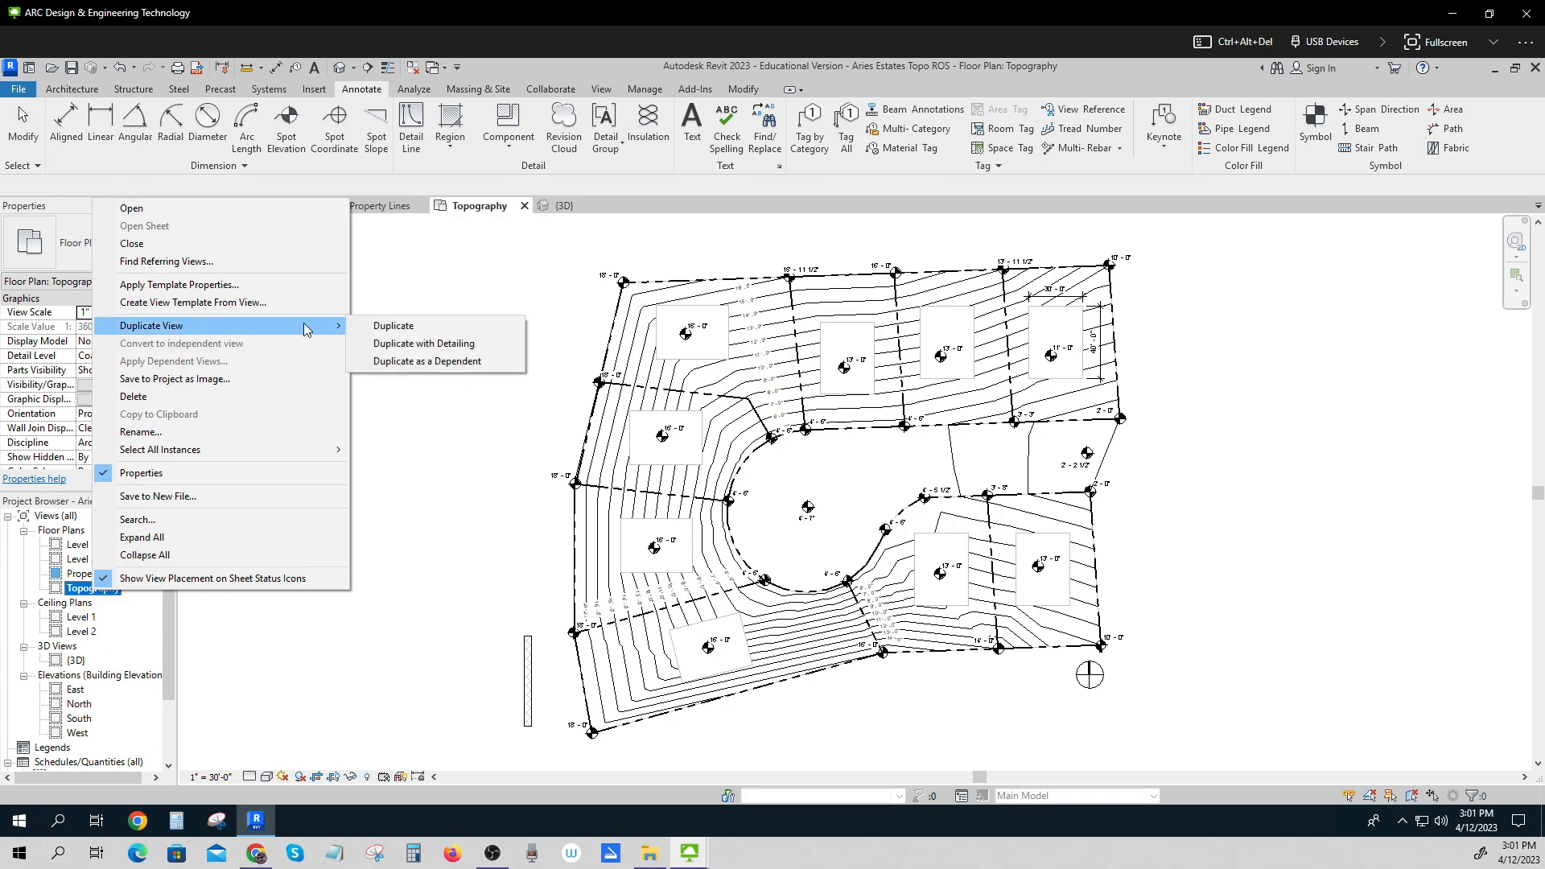
click(441, 345)
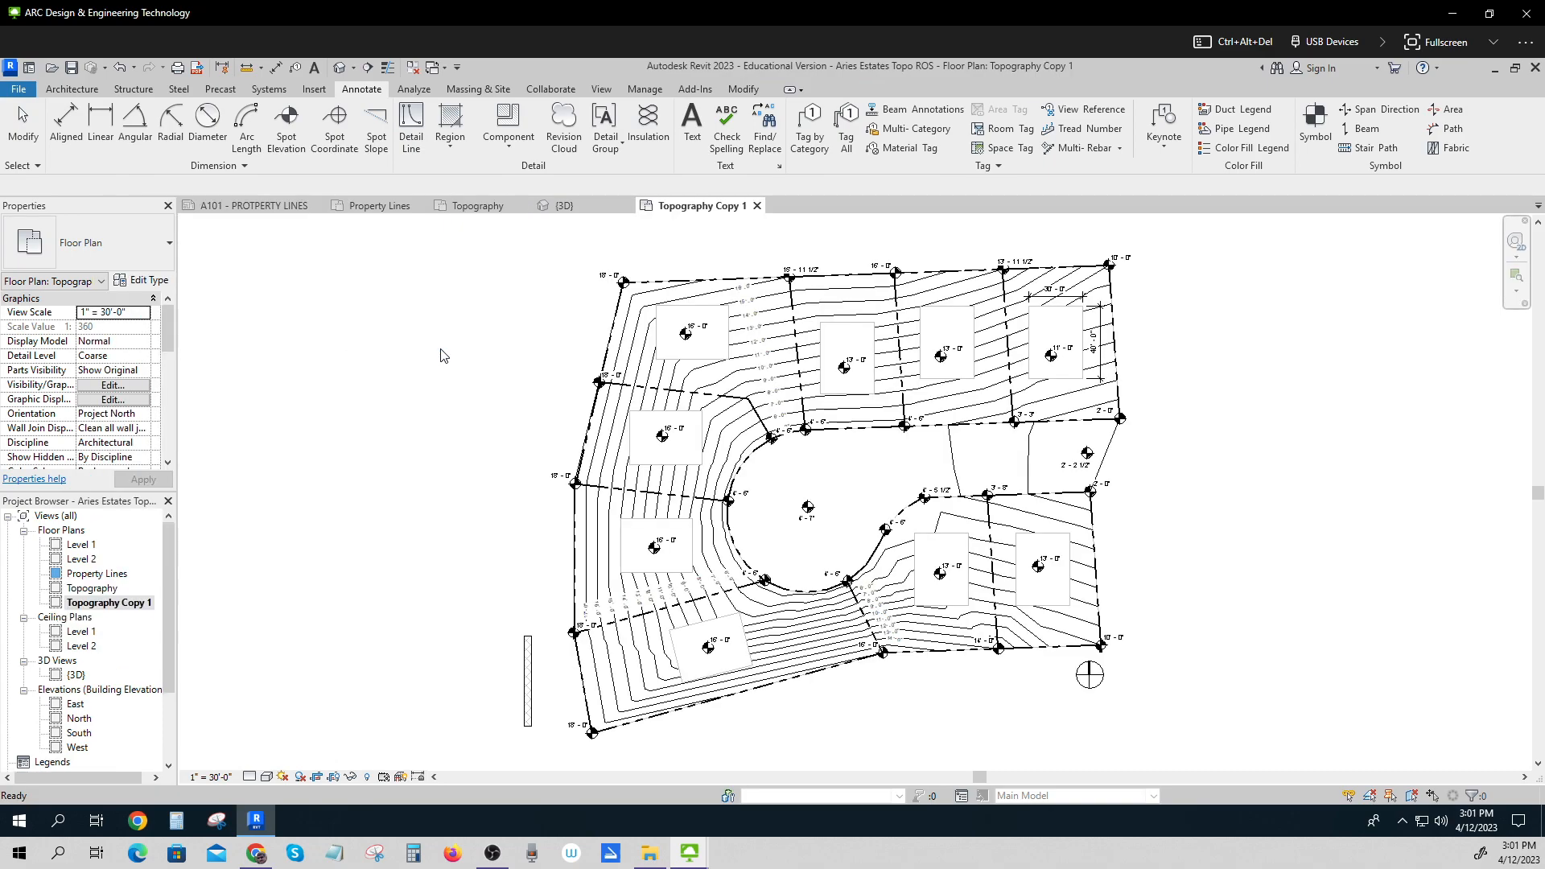
Rename the duplicated Topography Copy 1 view to Drainage Plan.
right_click(123, 612)
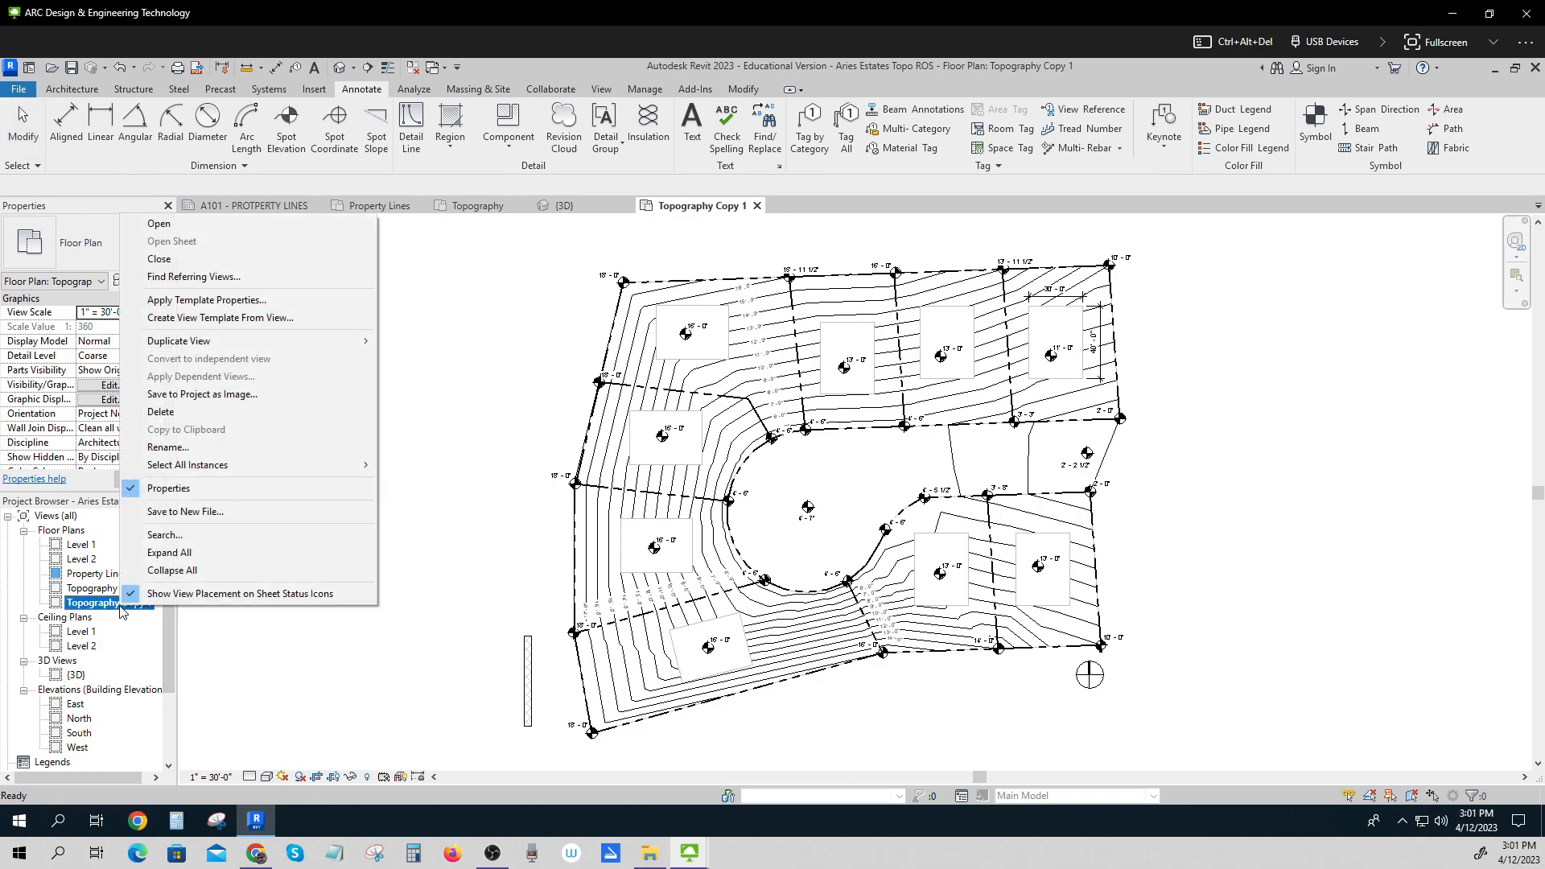
click(175, 451)
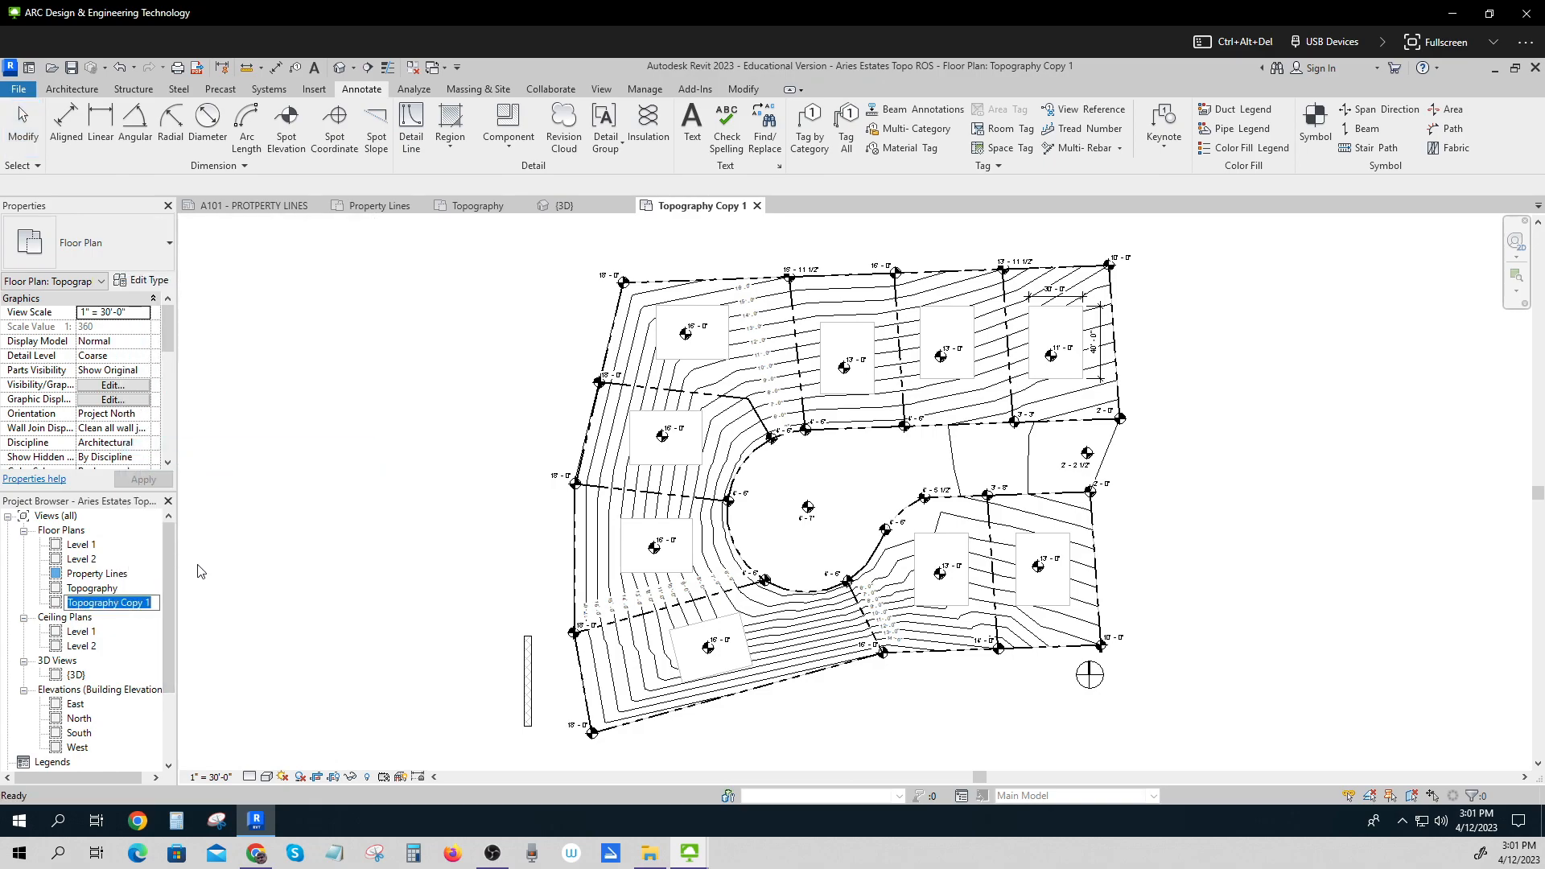
text(D)
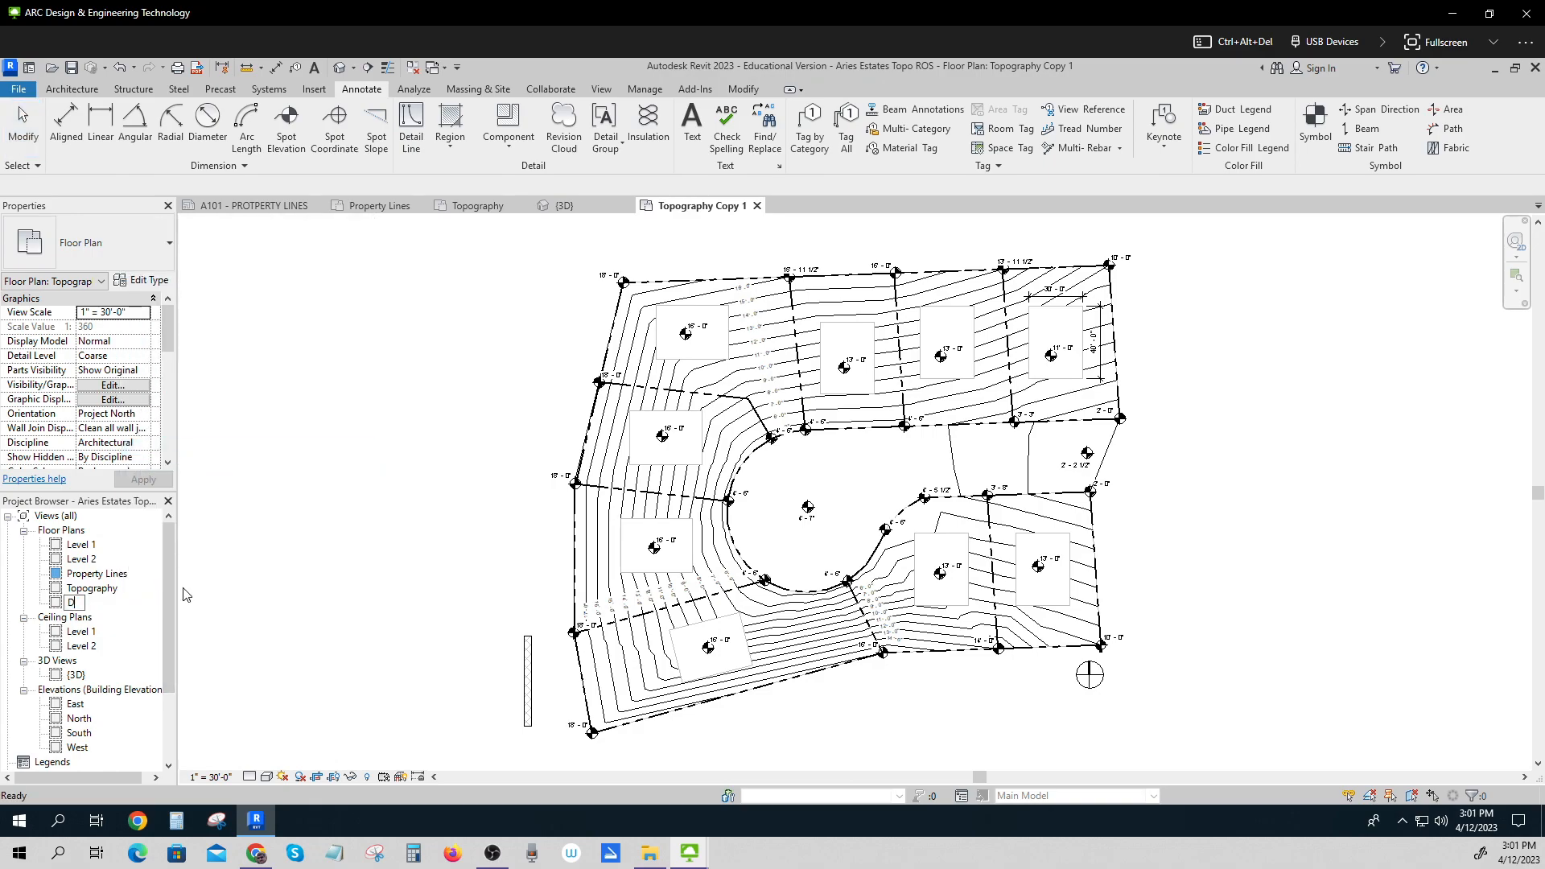
text(rainage Plan)
click(305, 645)
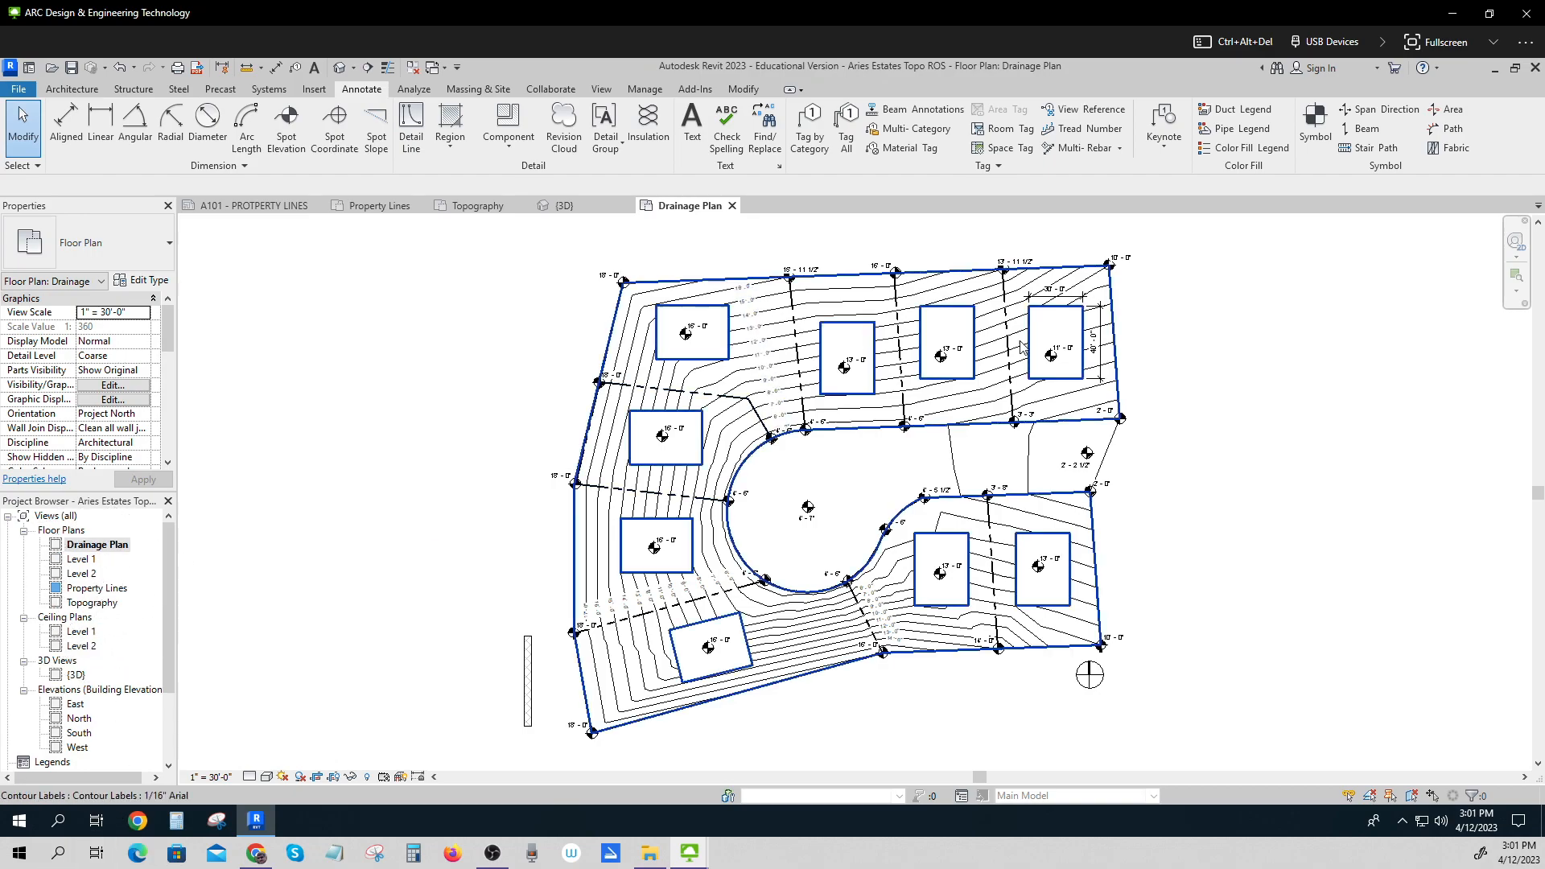
Place spot slope annotations on the topography surface at several points around the site in the Drainage Plan view.
scroll(1236, 479, up, 1)
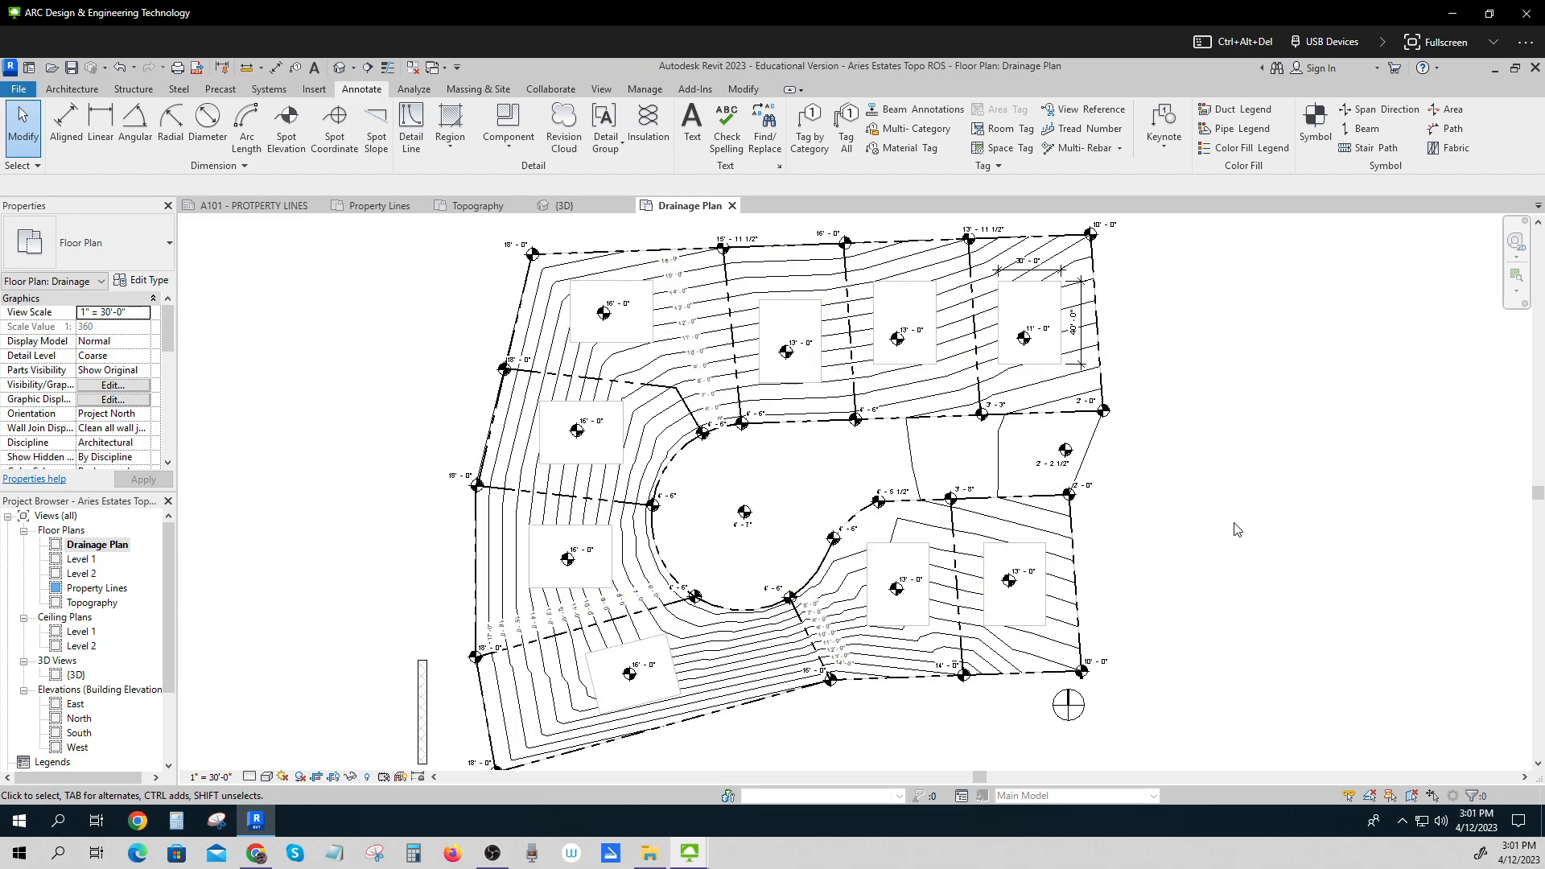
click(379, 127)
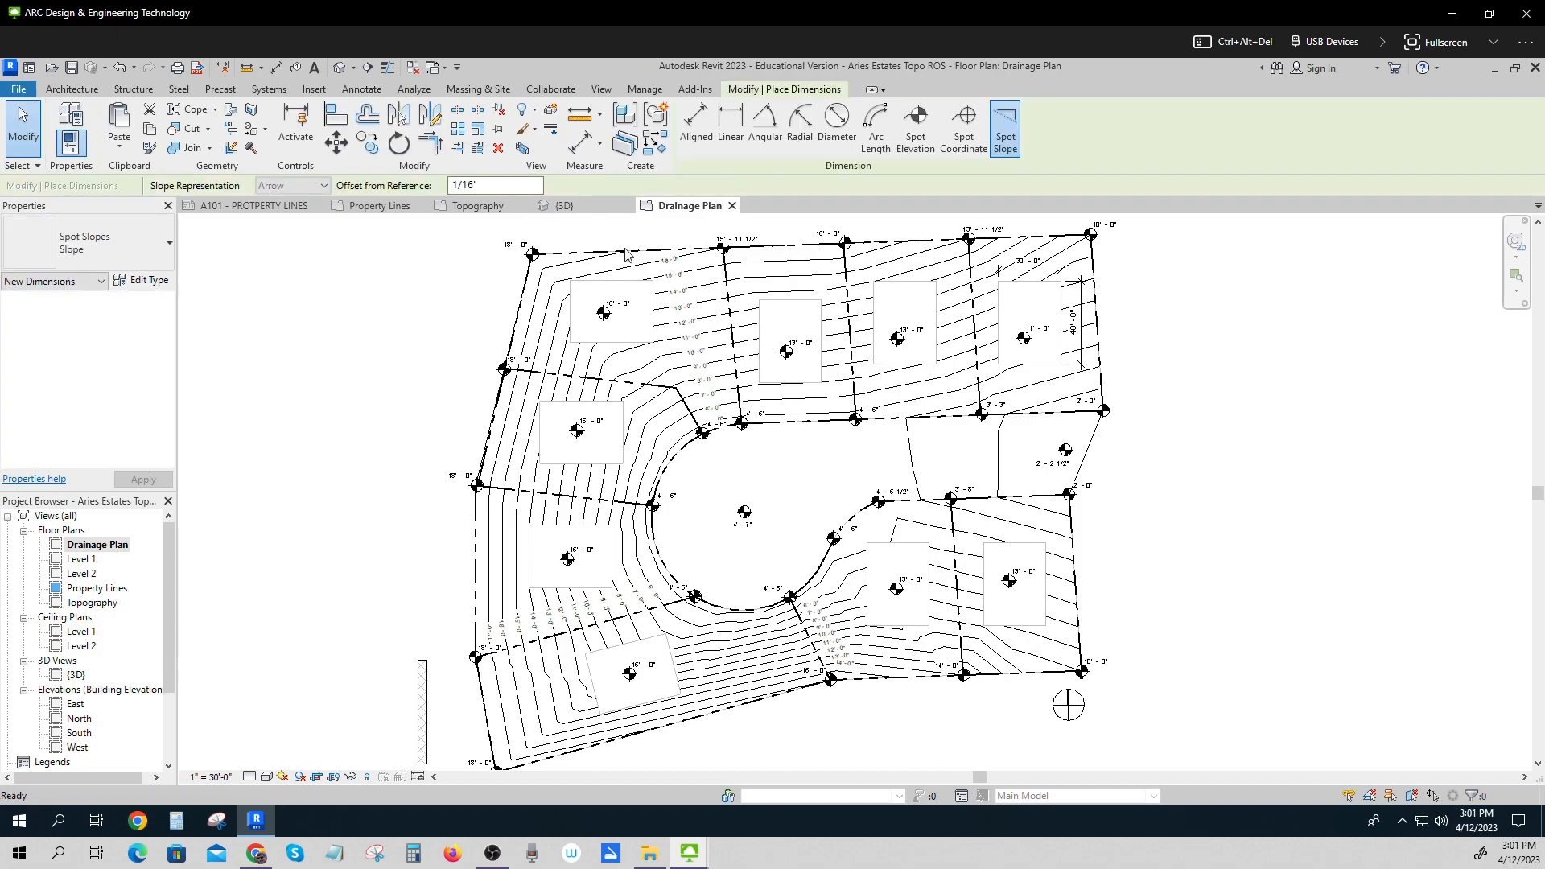
click(742, 269)
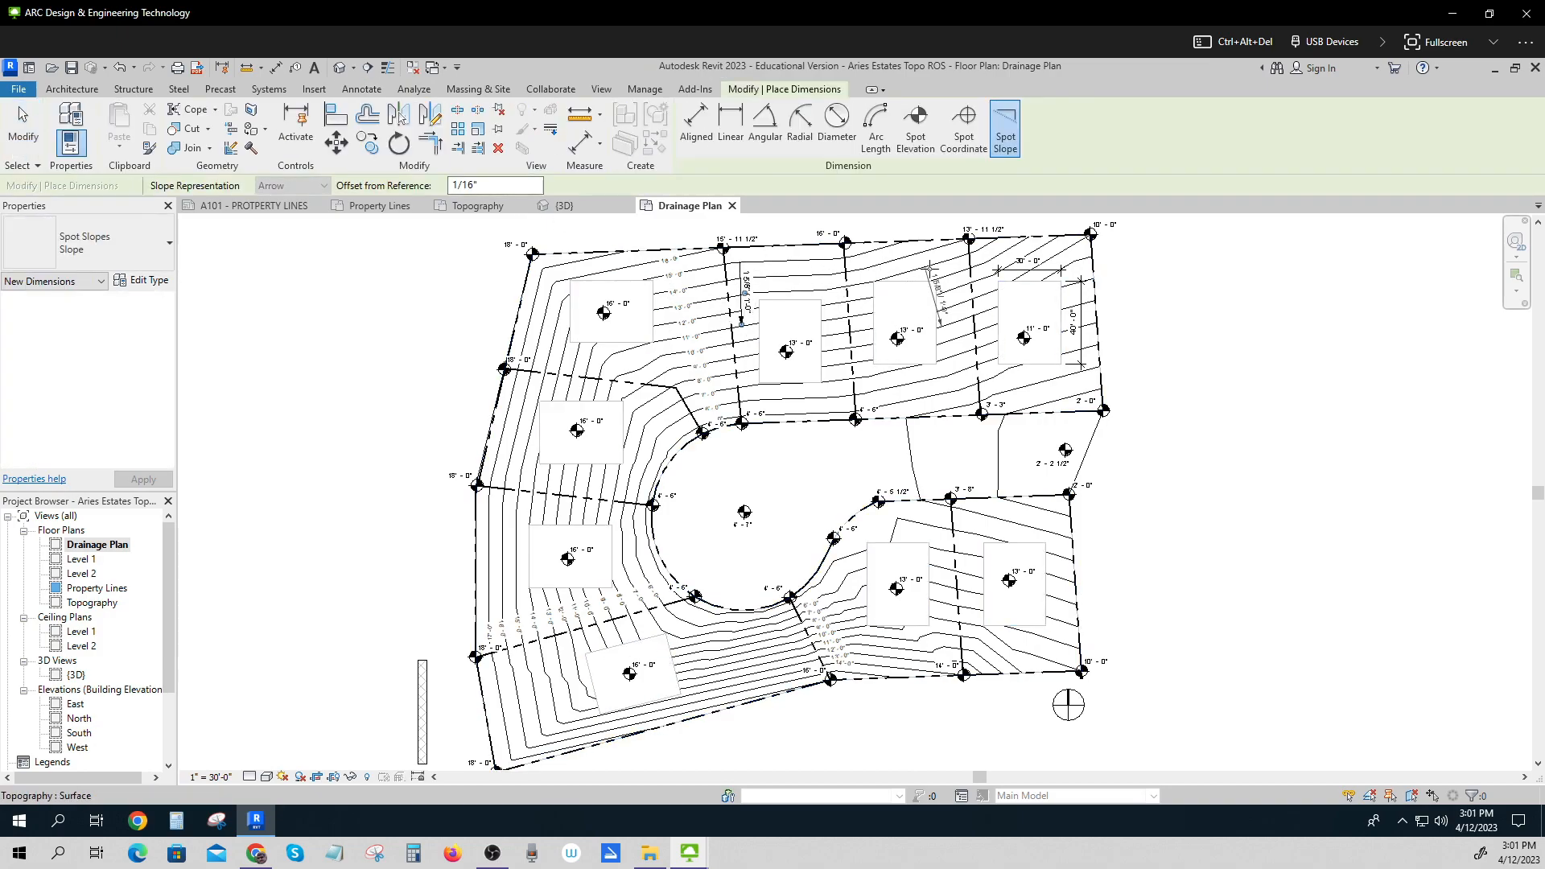
click(953, 266)
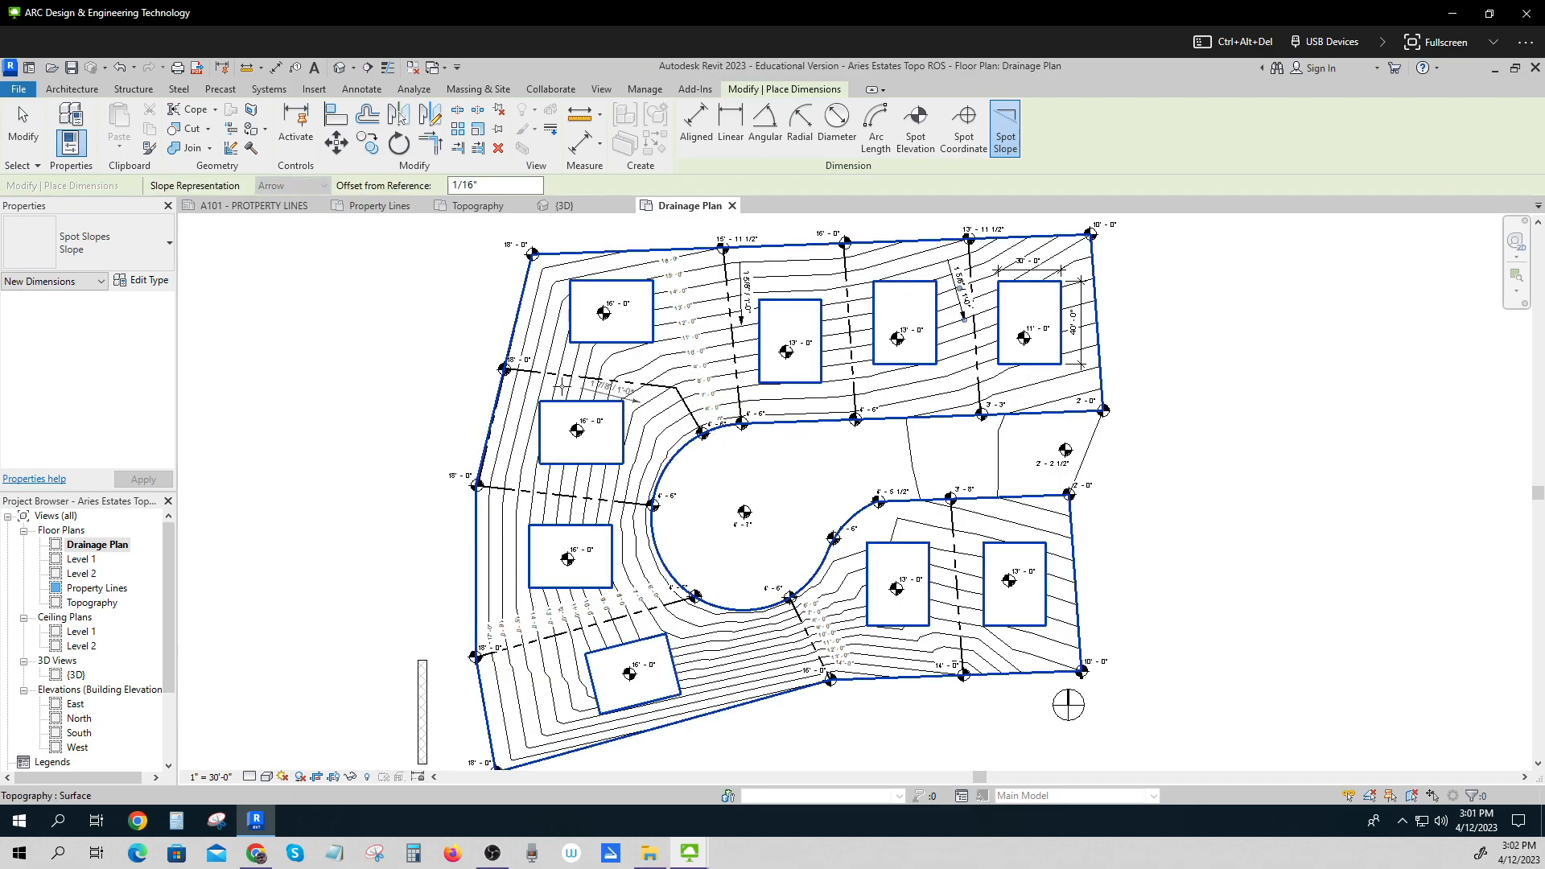
click(585, 385)
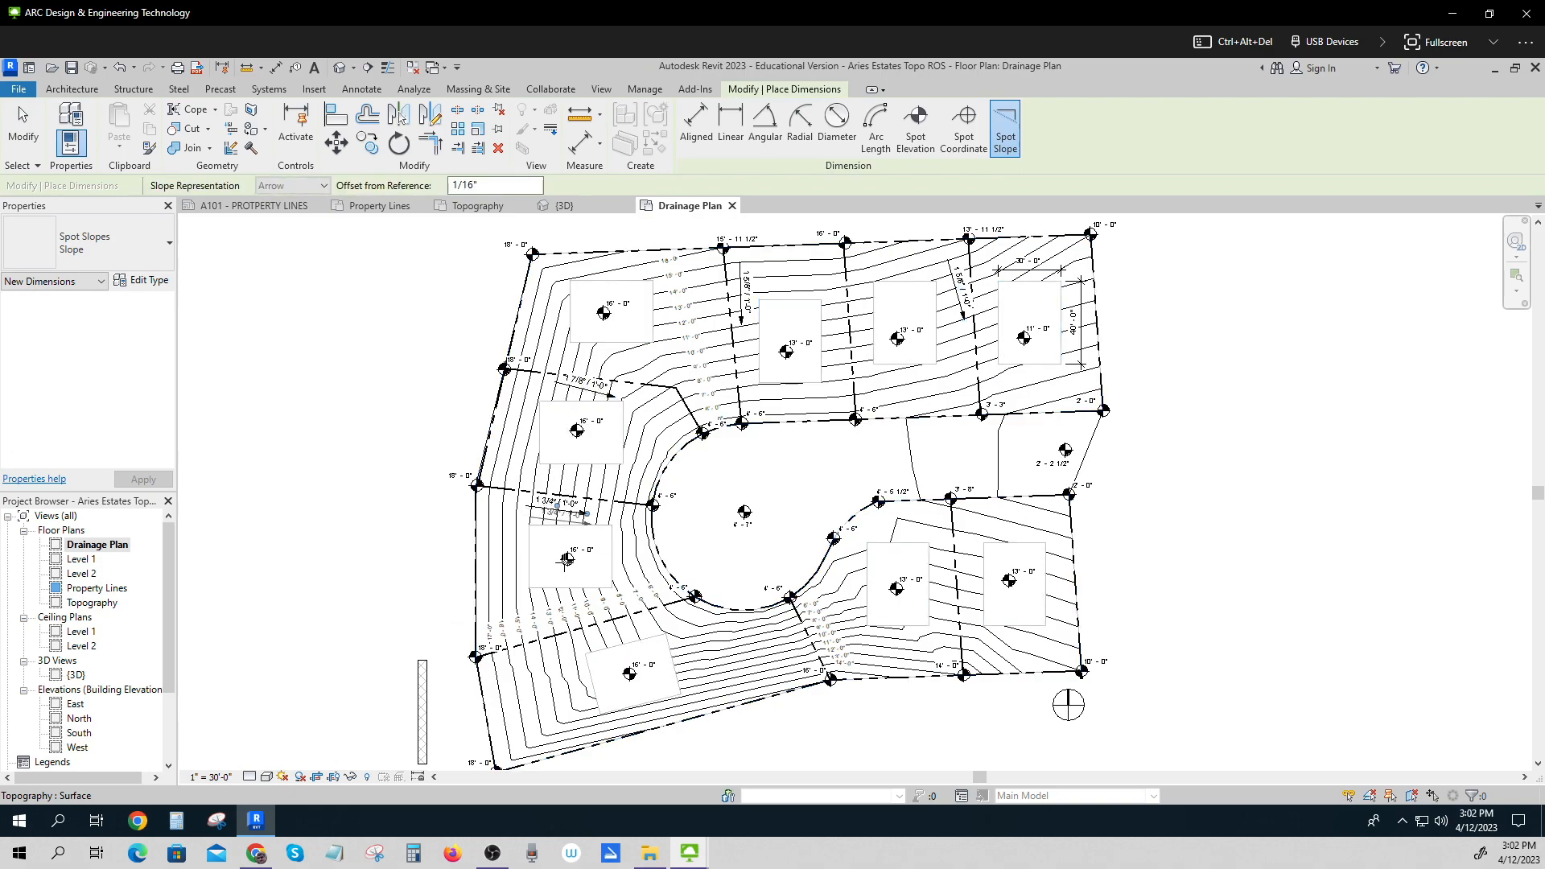
click(519, 666)
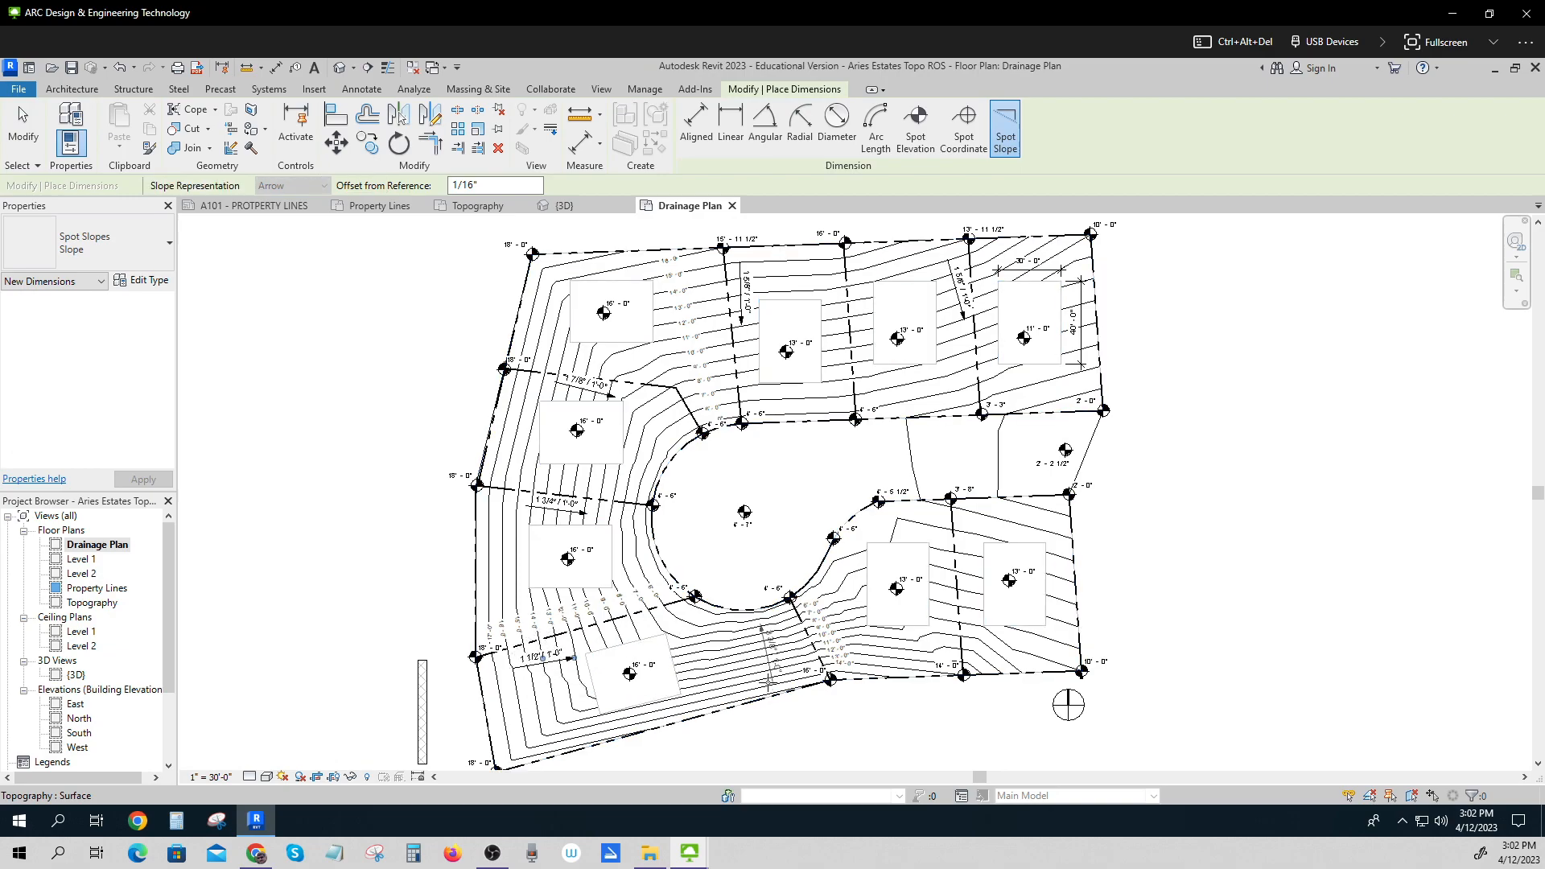
click(744, 656)
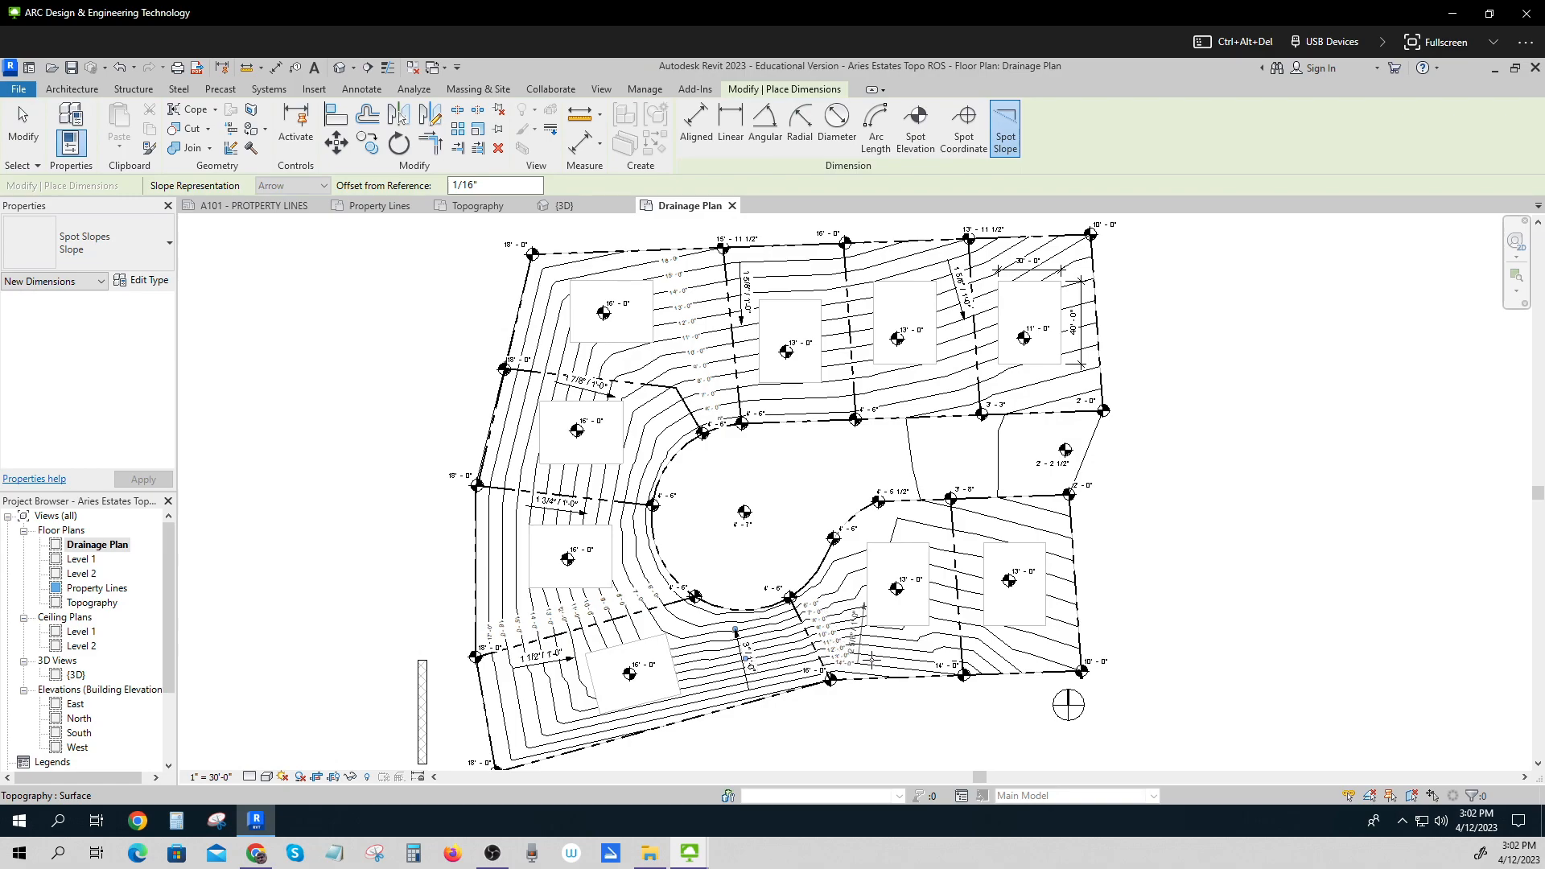
click(941, 632)
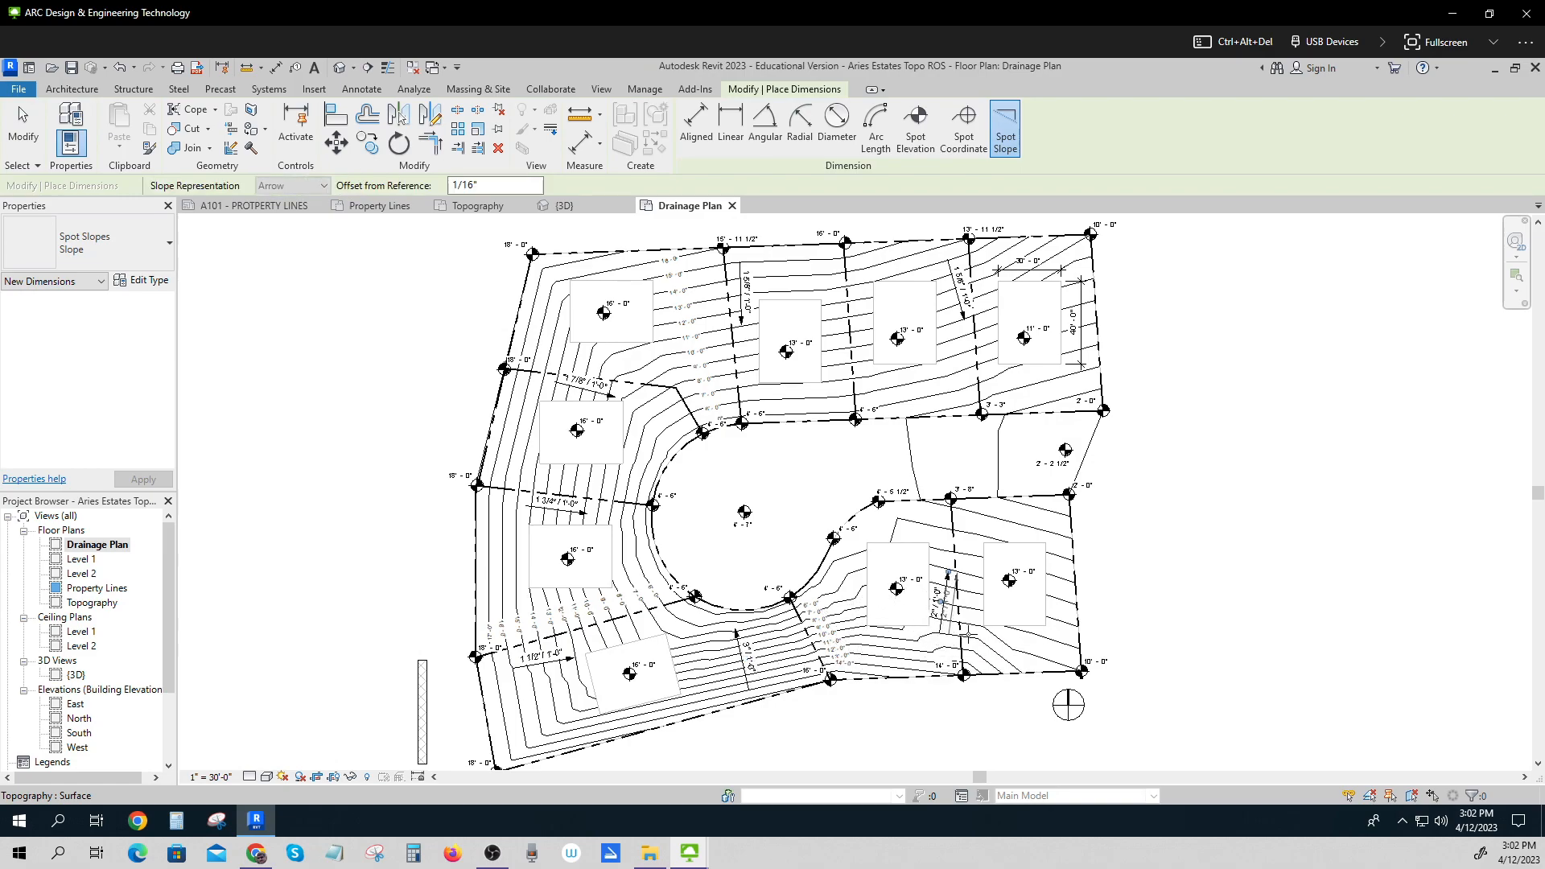
click(1052, 636)
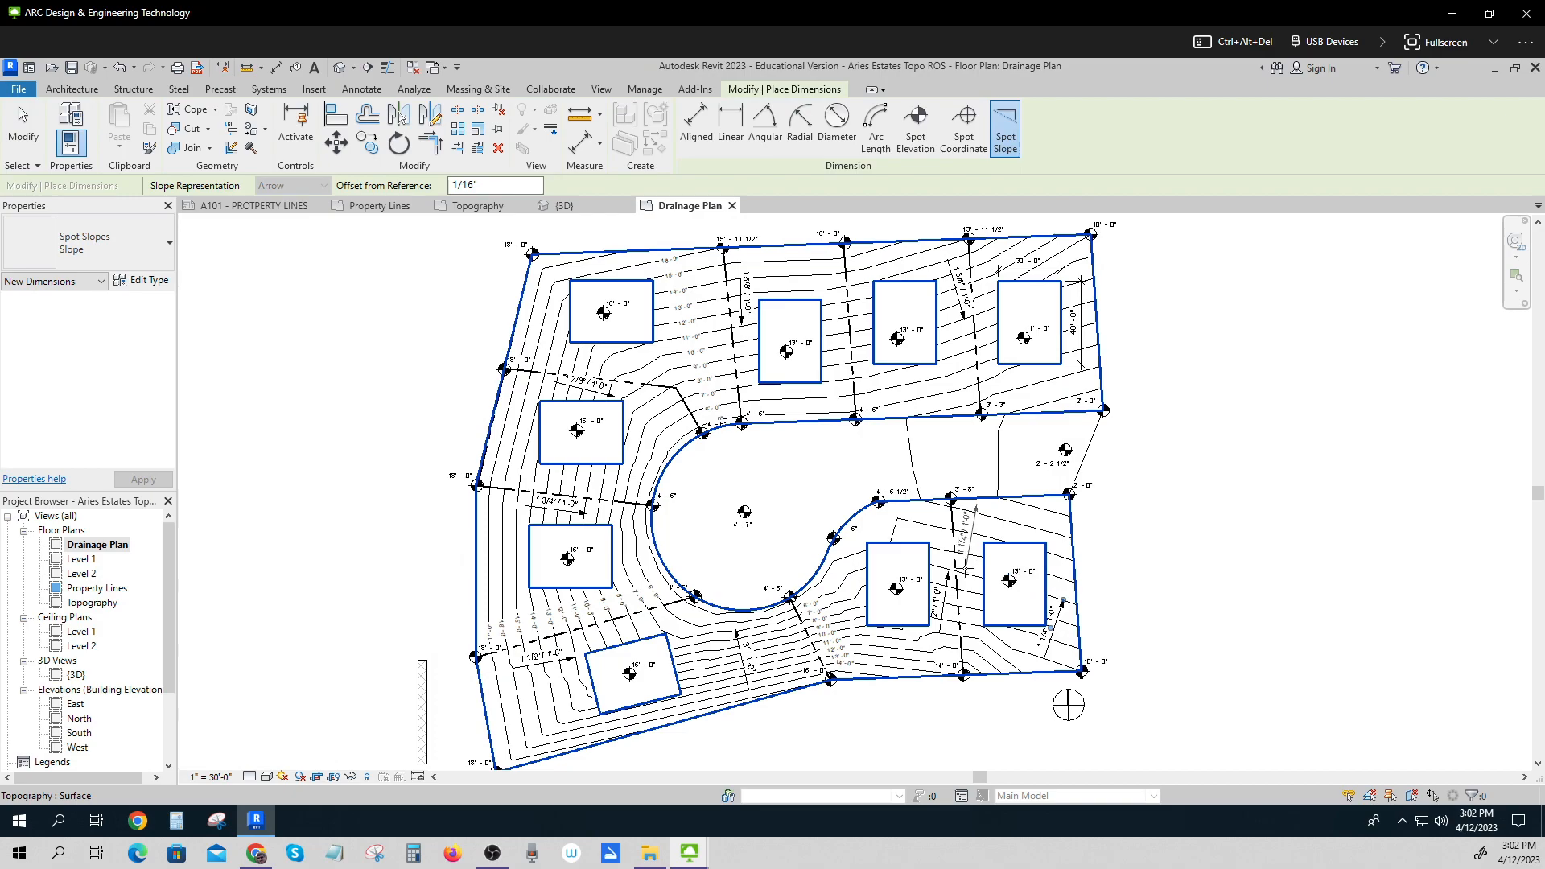
click(964, 567)
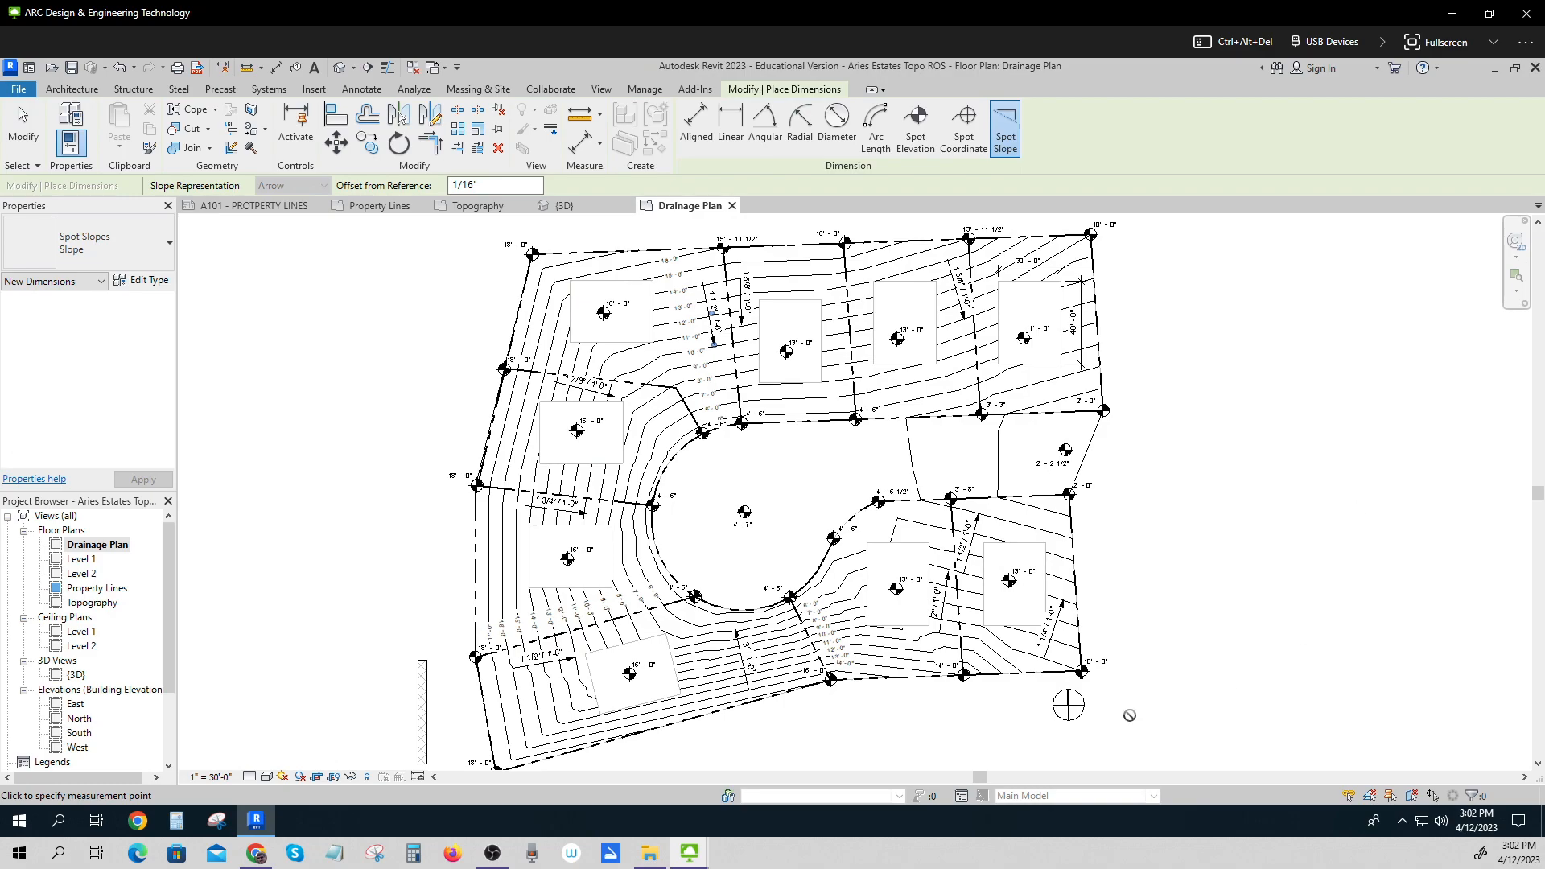
key(Escape)
key(Escape)
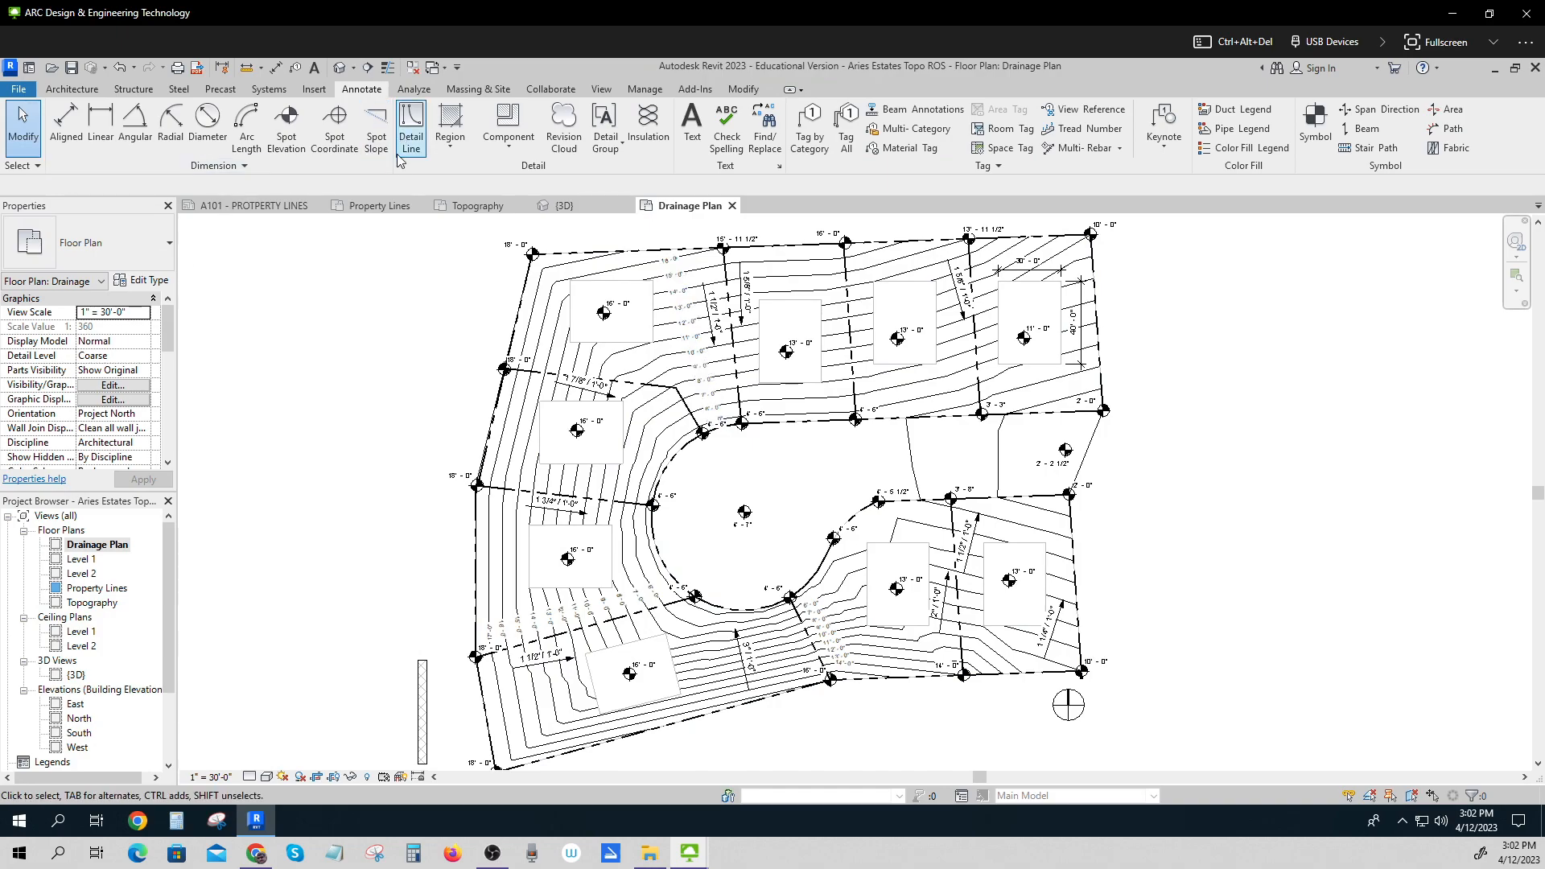
click(376, 129)
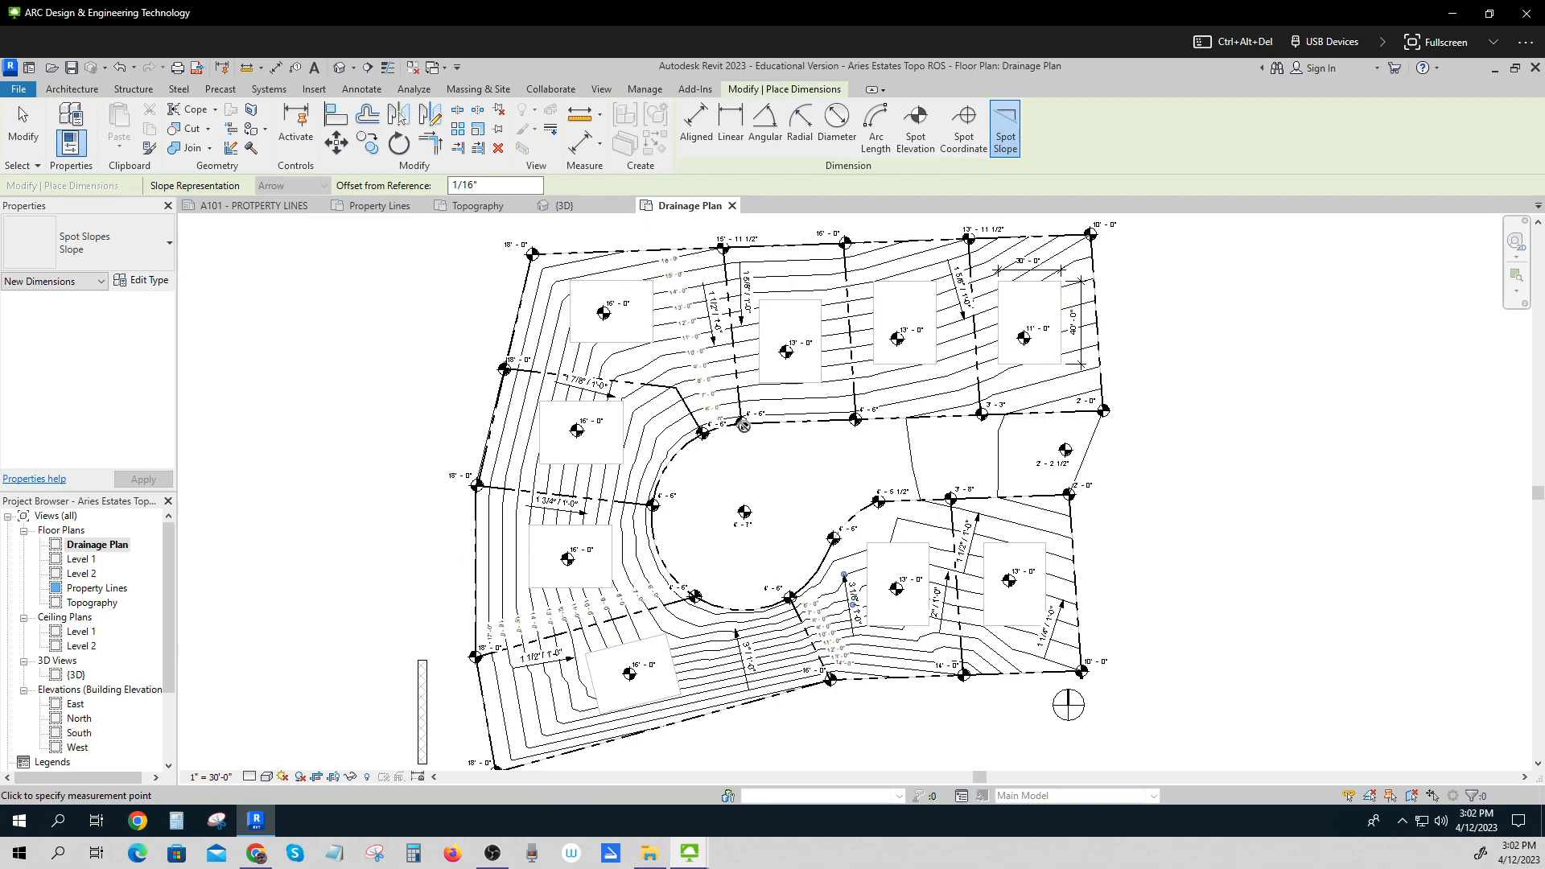
click(22, 127)
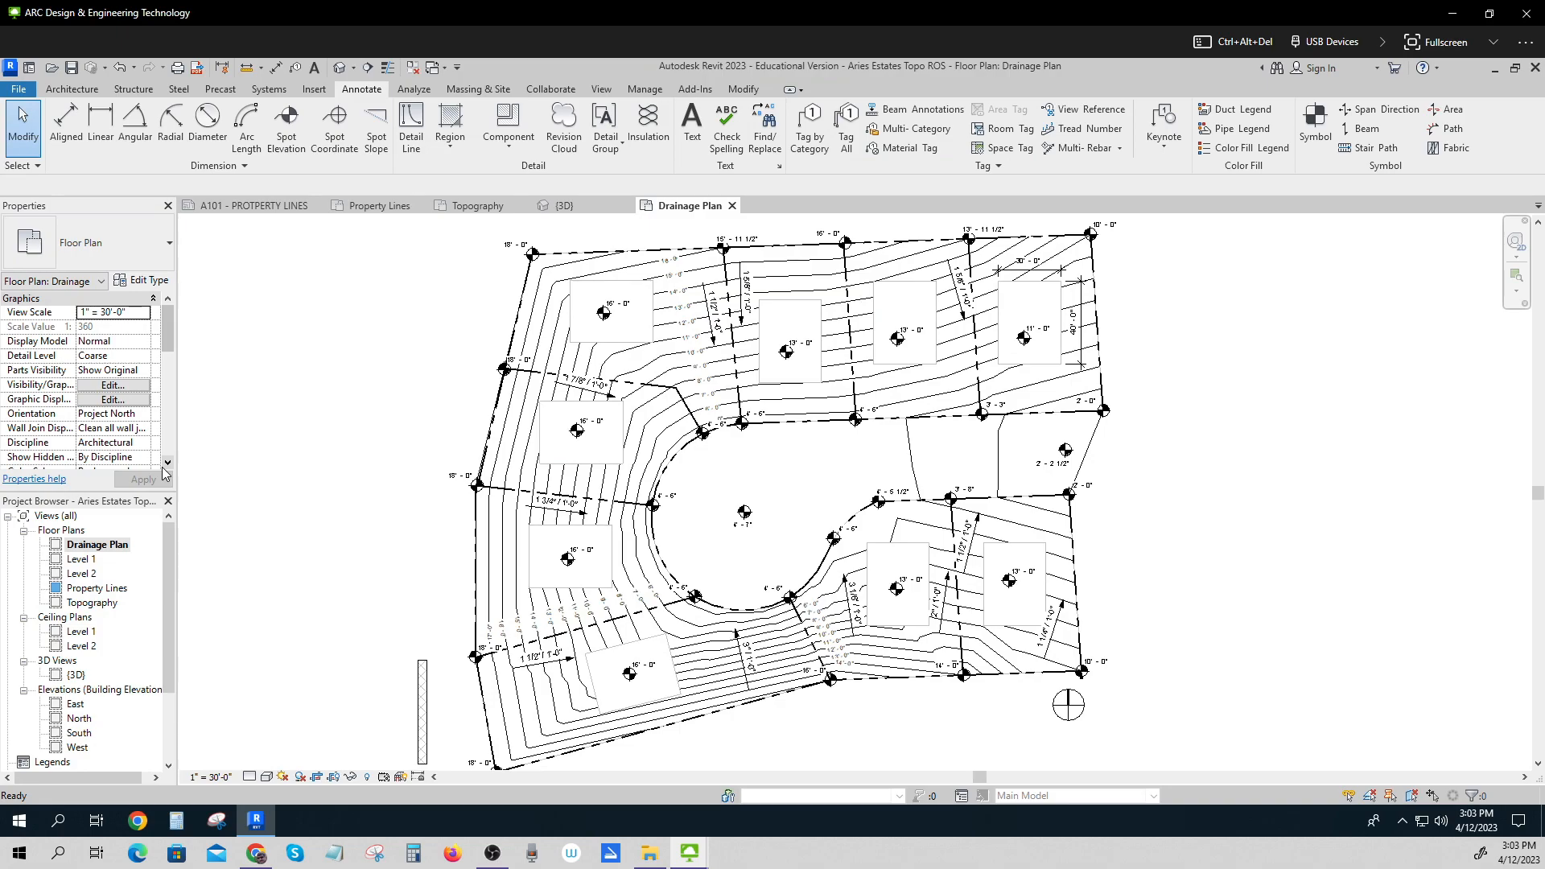
Switch between the Property Lines, Topography and Drainage Plan views to compare them.
double_click(112, 592)
double_click(112, 604)
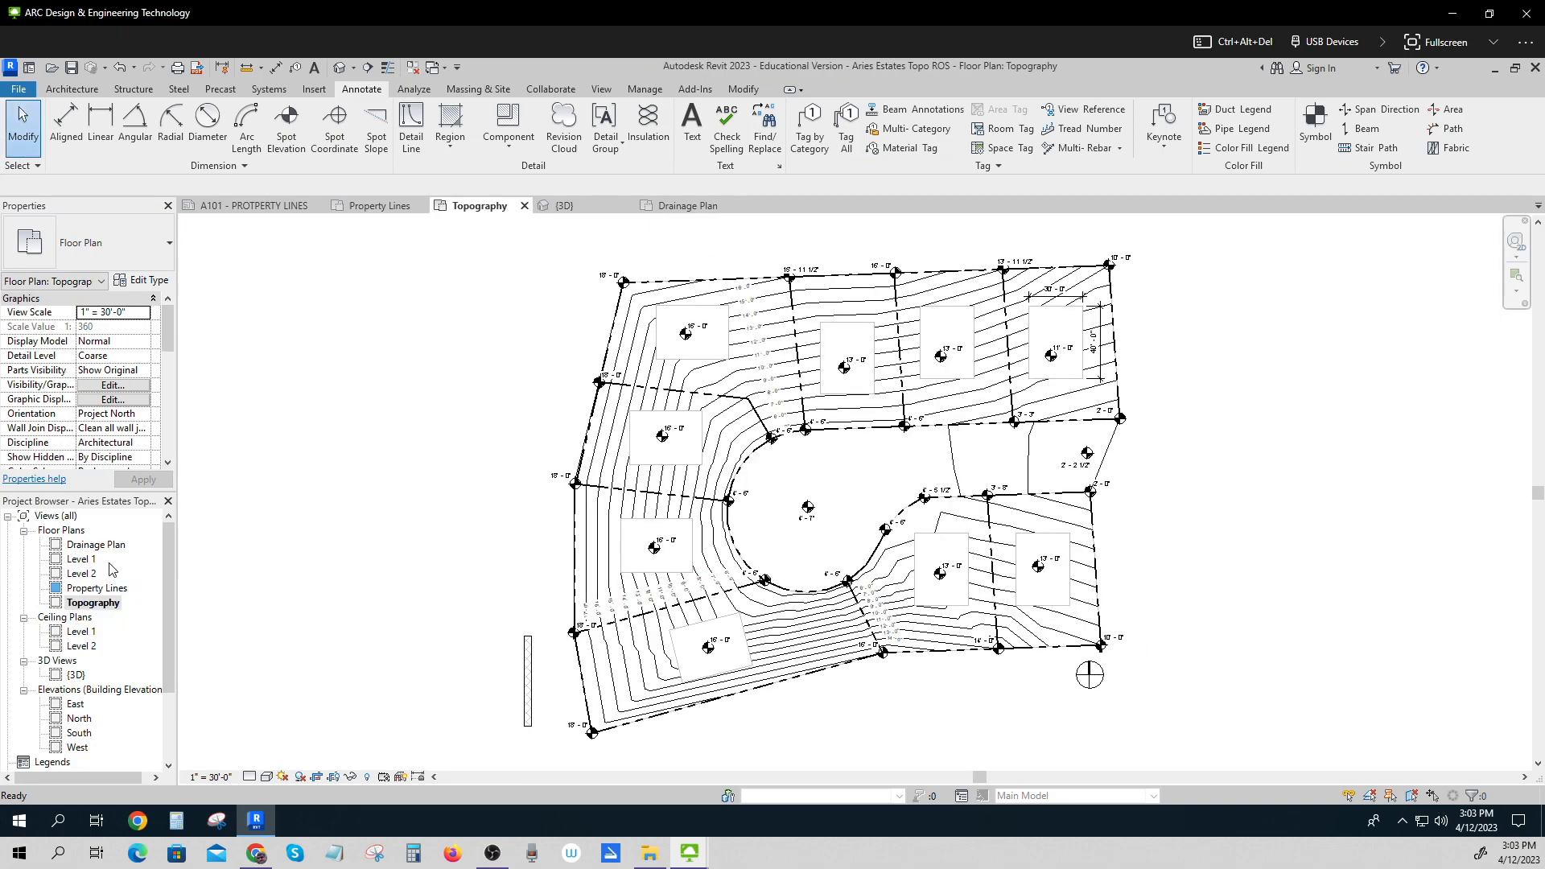
click(112, 547)
double_click(112, 548)
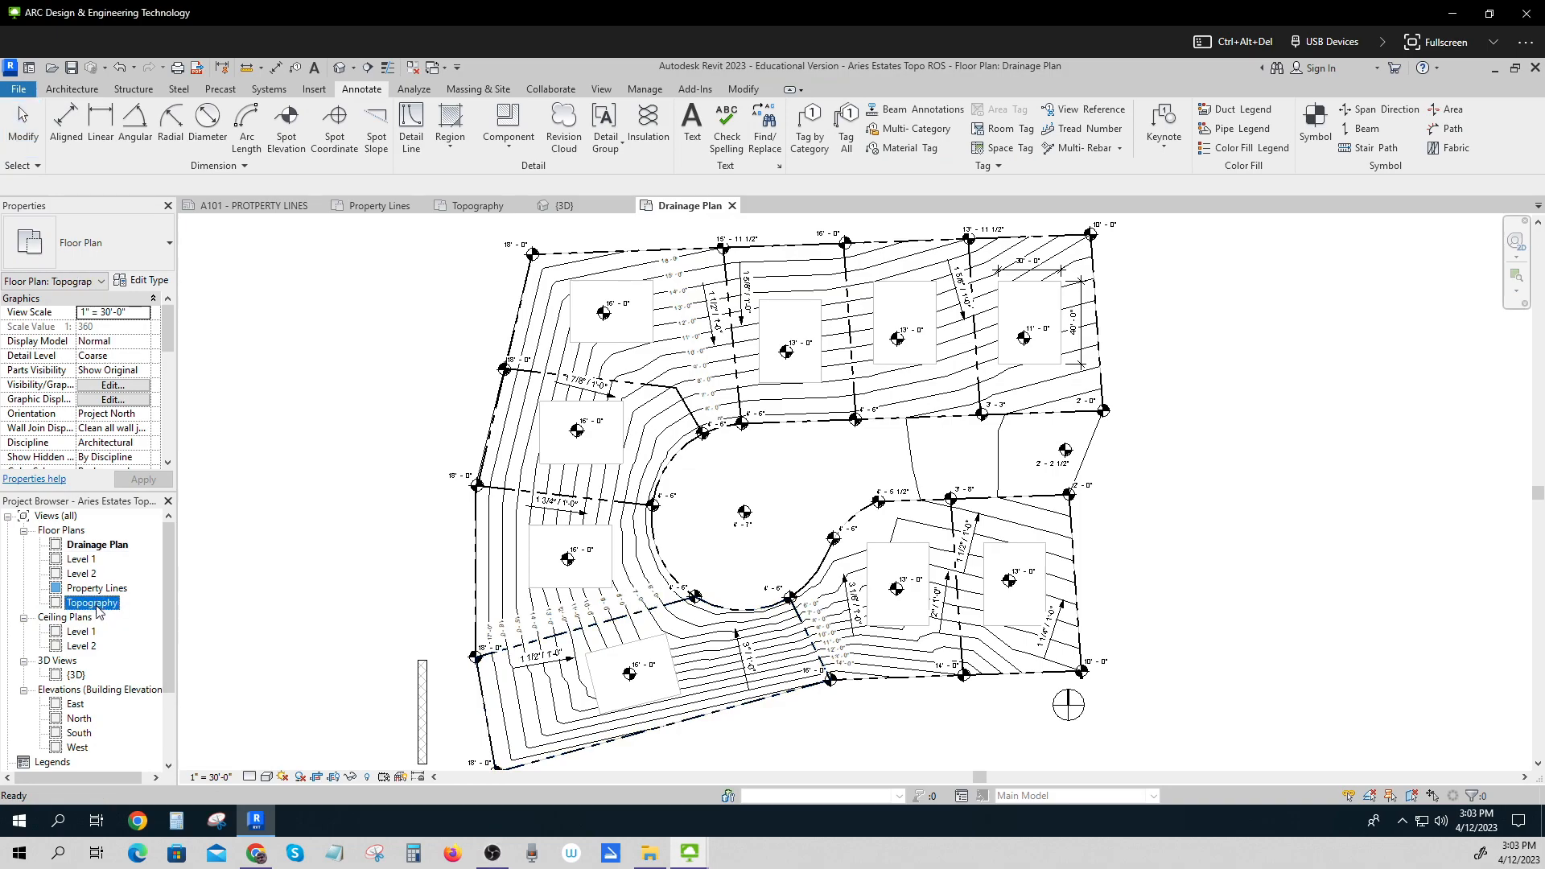
double_click(93, 604)
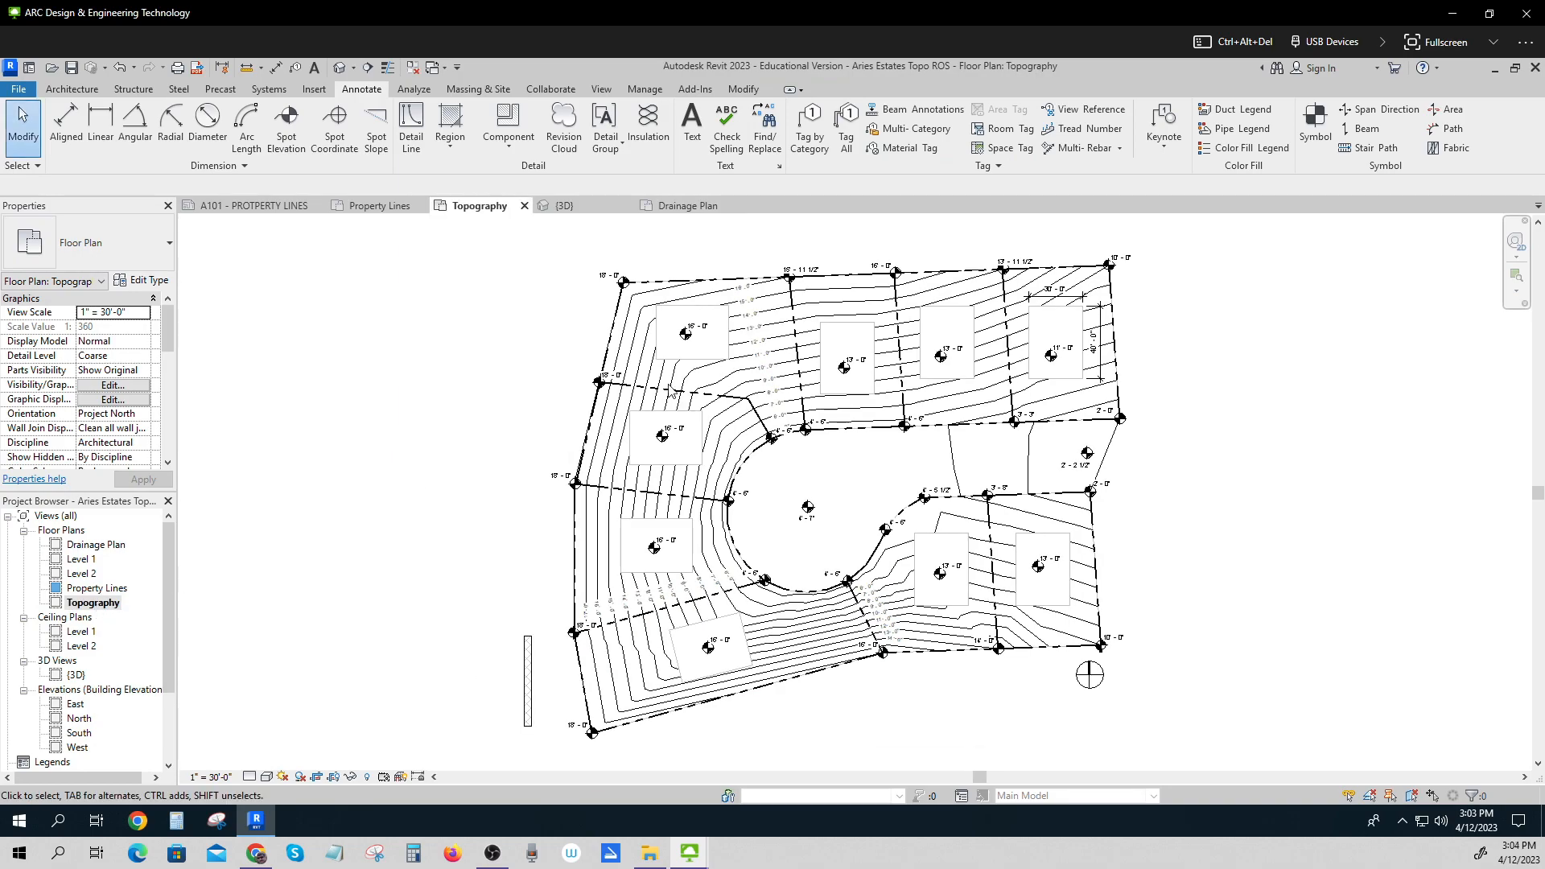
In the Topography view, add text lot numbers 9, 8, 7, 6 and 5 inside the upper lots.
click(692, 128)
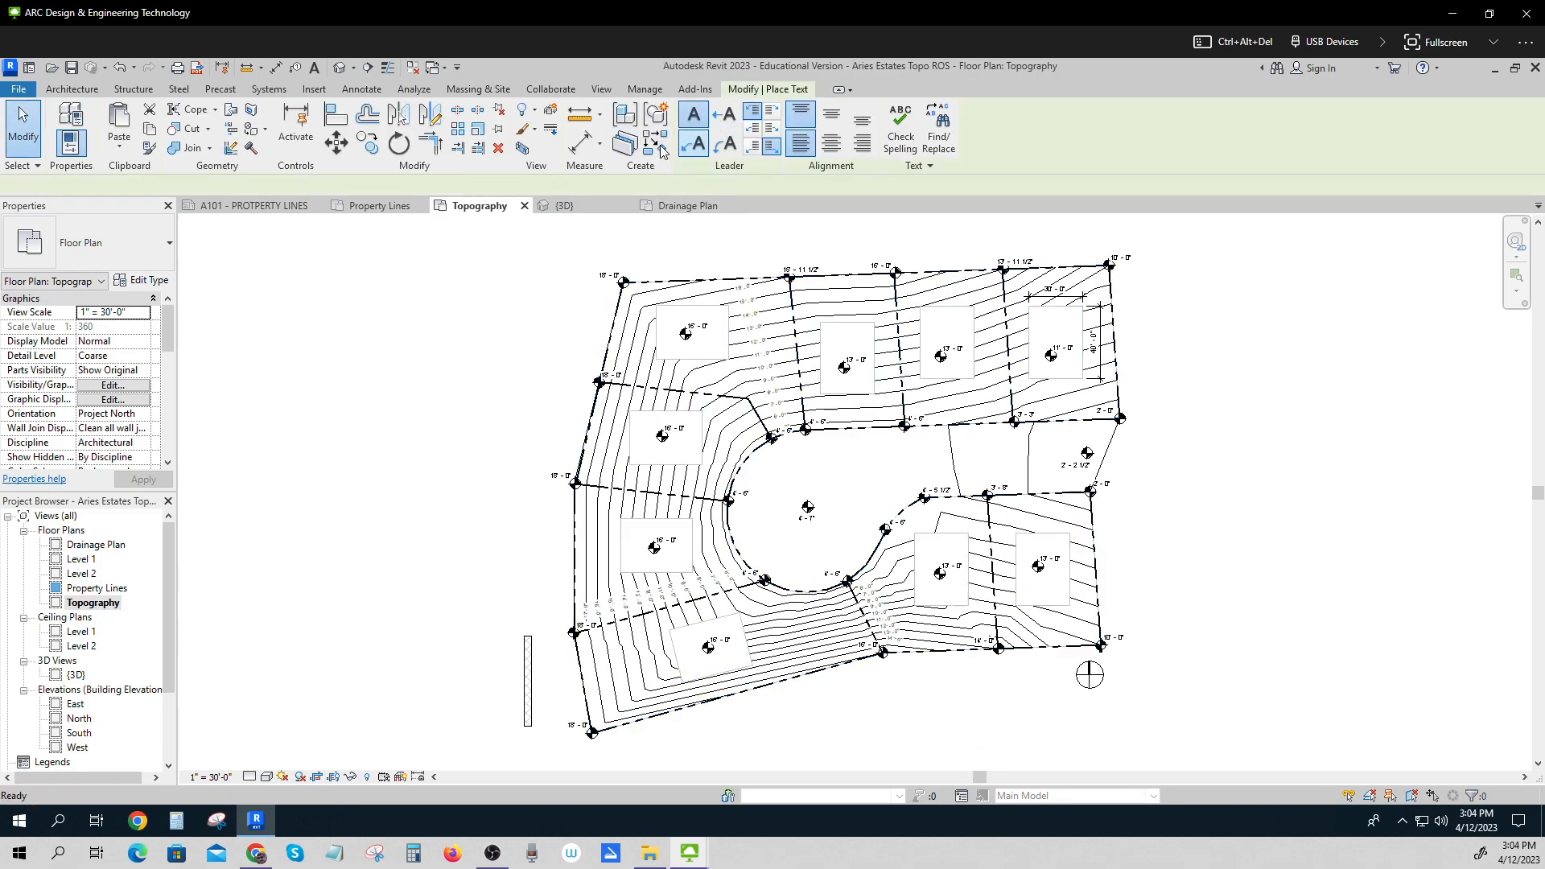
scroll(1051, 315, up, 3)
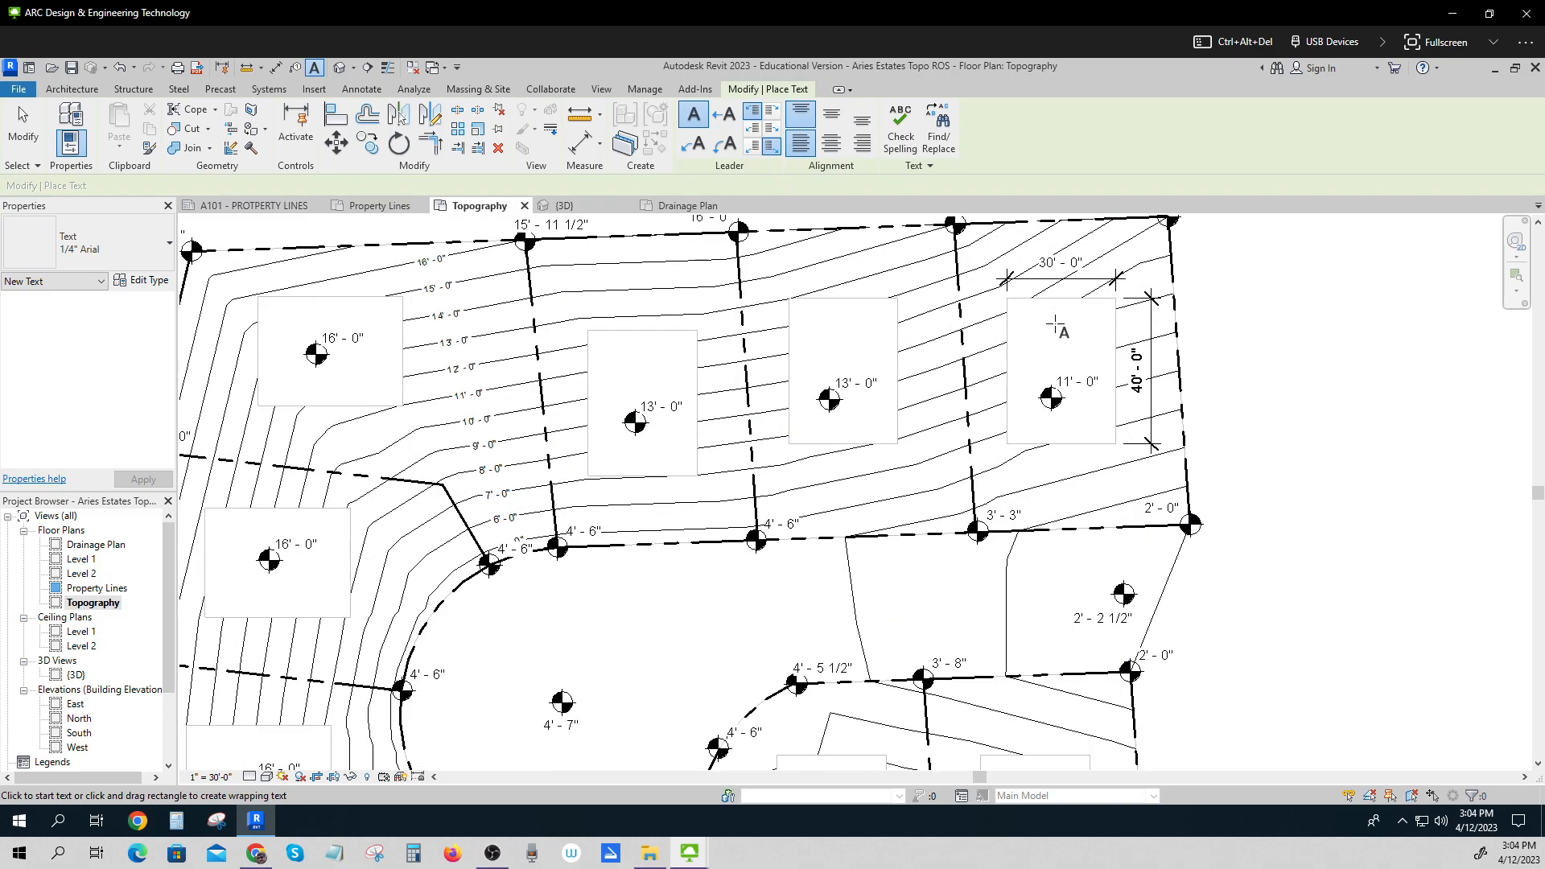
click(1047, 318)
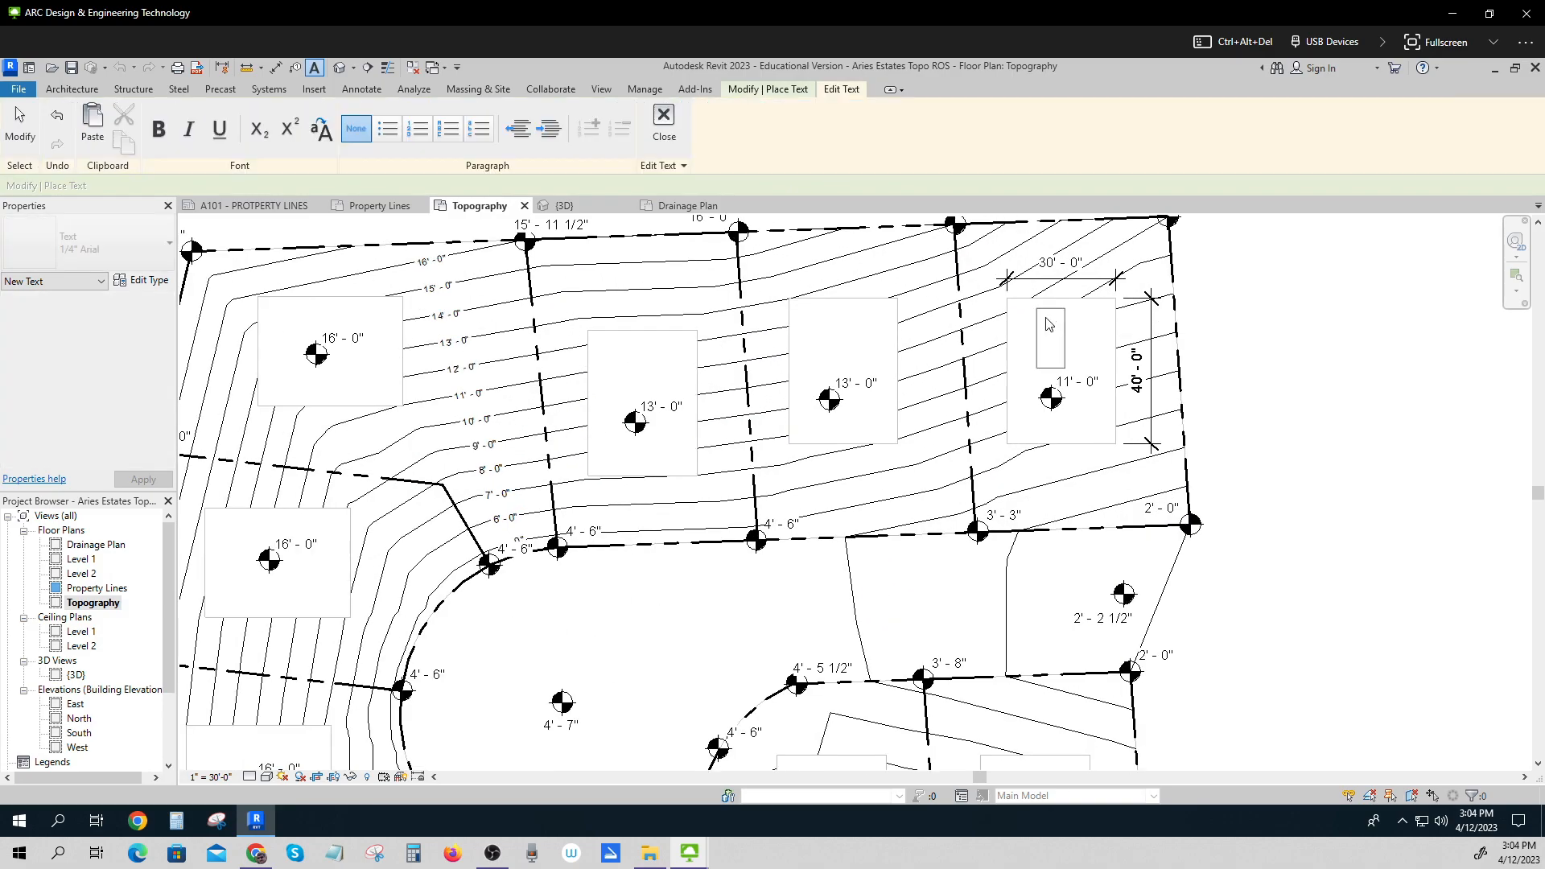
text(9)
click(835, 318)
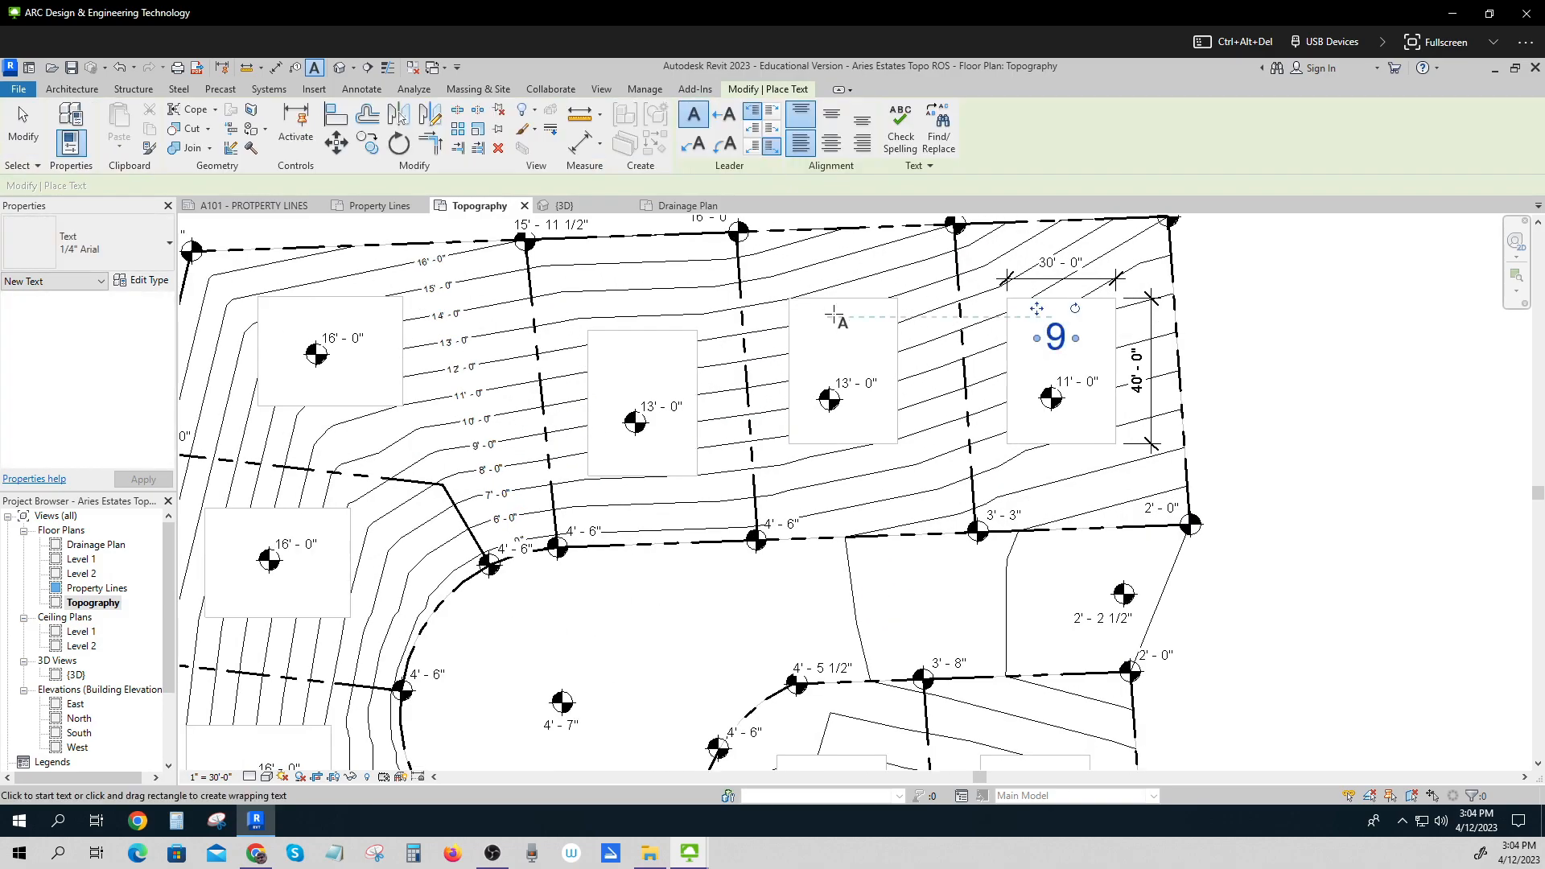
click(834, 331)
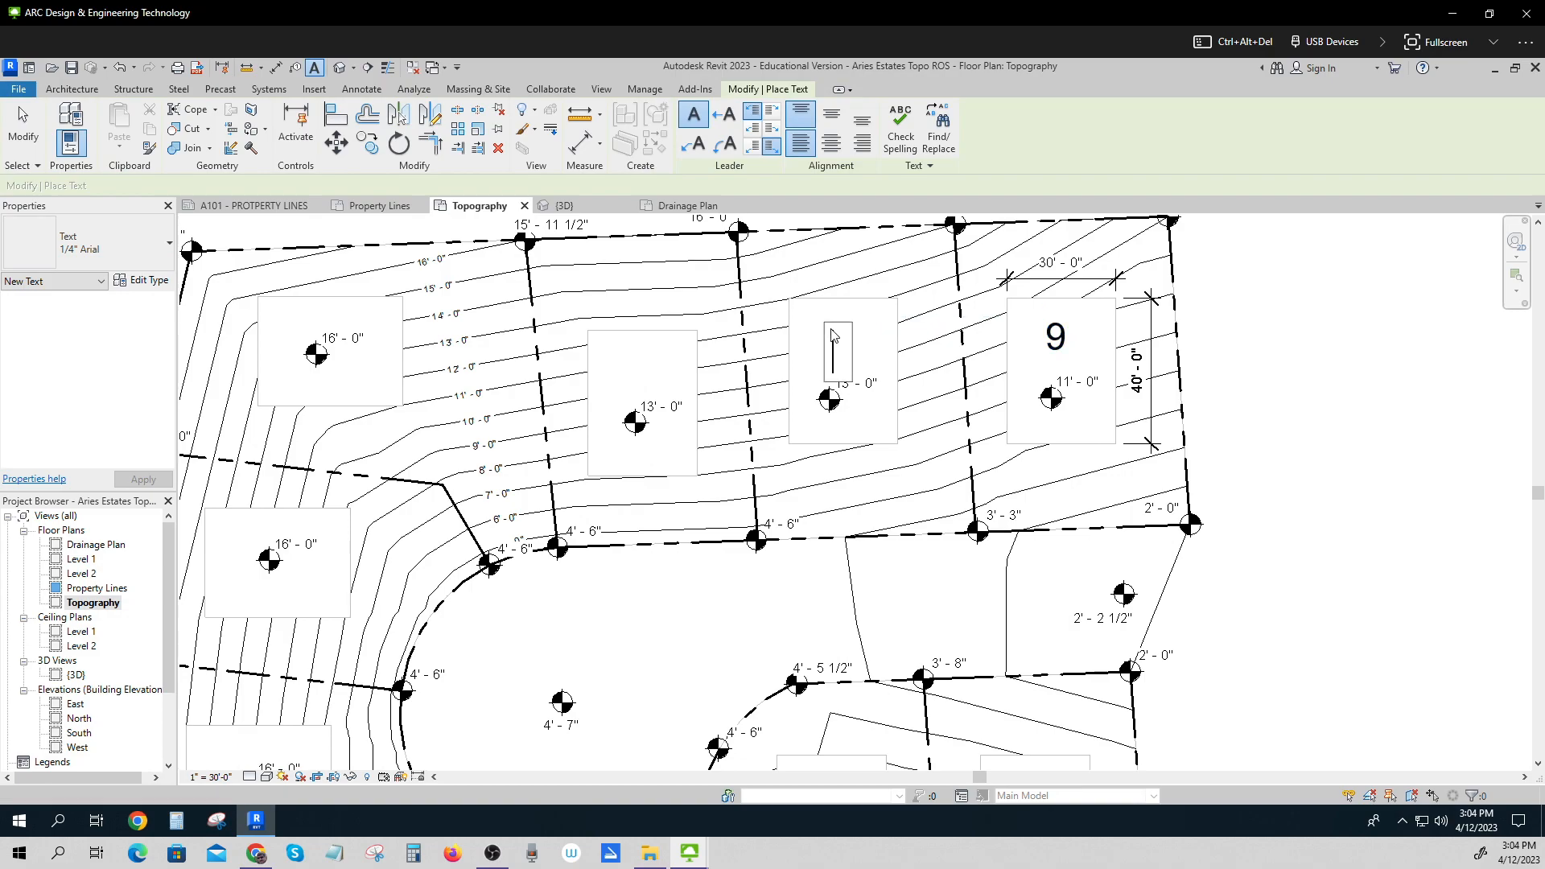
click(644, 359)
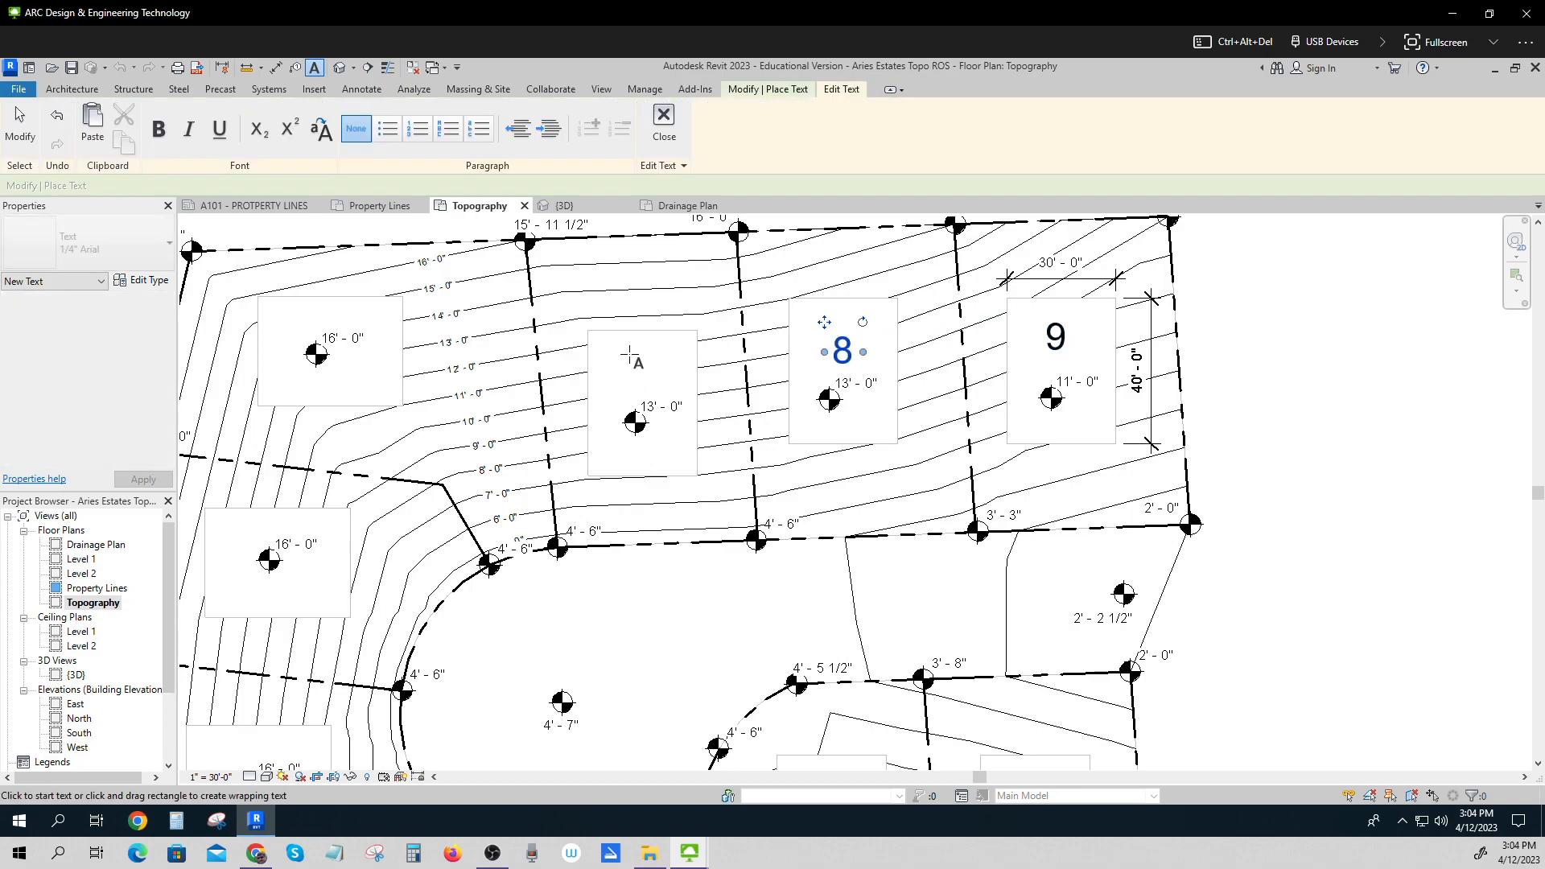
click(630, 355)
text(7)
click(274, 322)
click(274, 321)
text(7)
key(BackSpace)
text(6)
click(224, 536)
click(224, 536)
text(5)
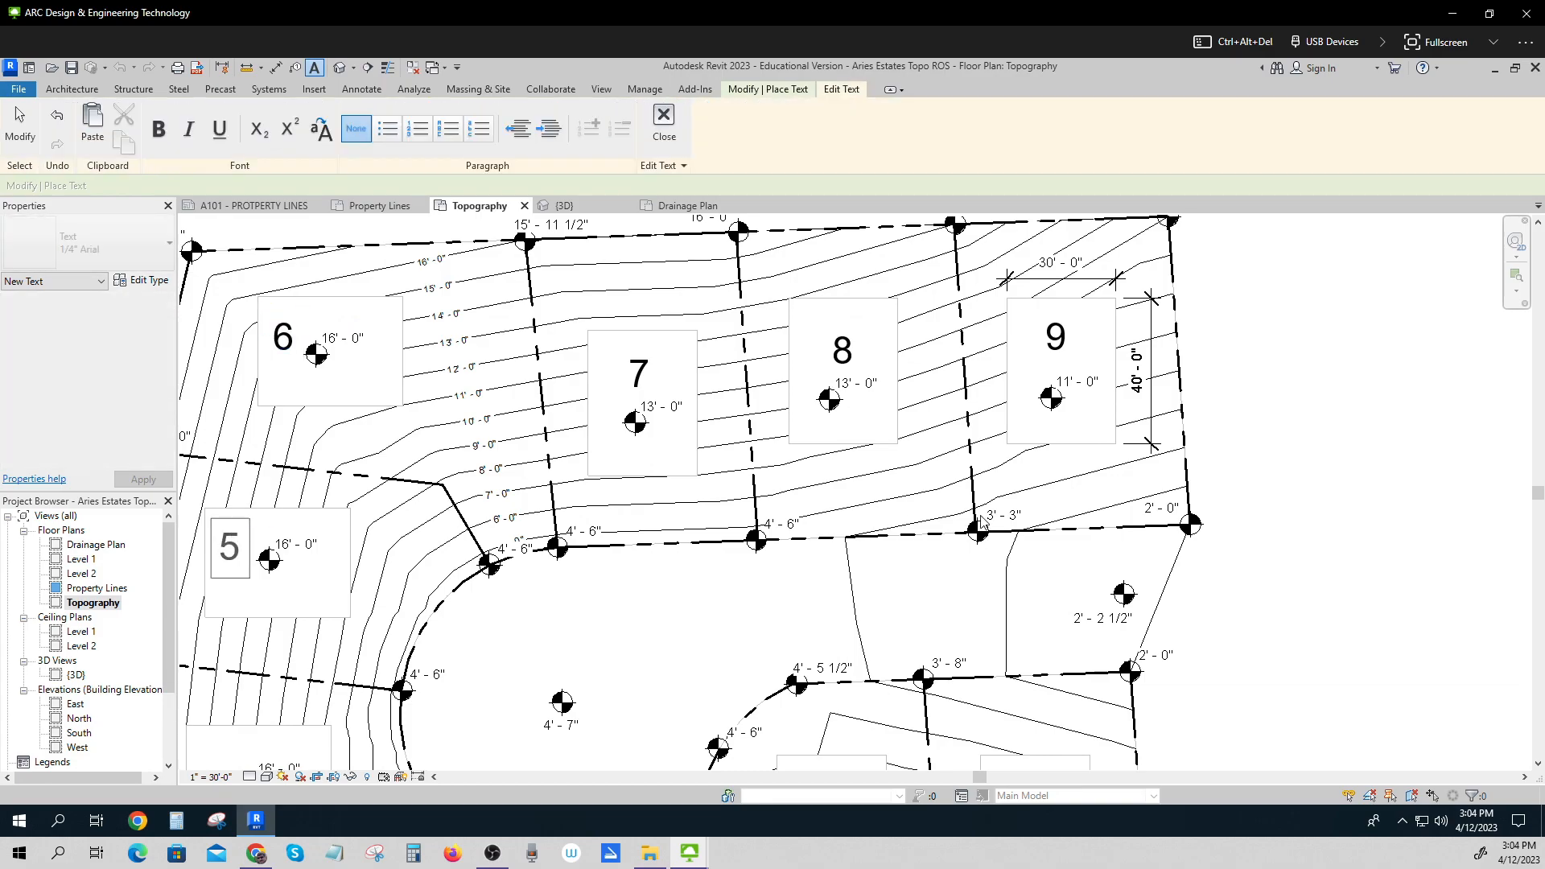
Add text lot numbers 4, 3, 2 and 1 inside the remaining lots and exit the Text tool.
scroll(1276, 427, down, 3)
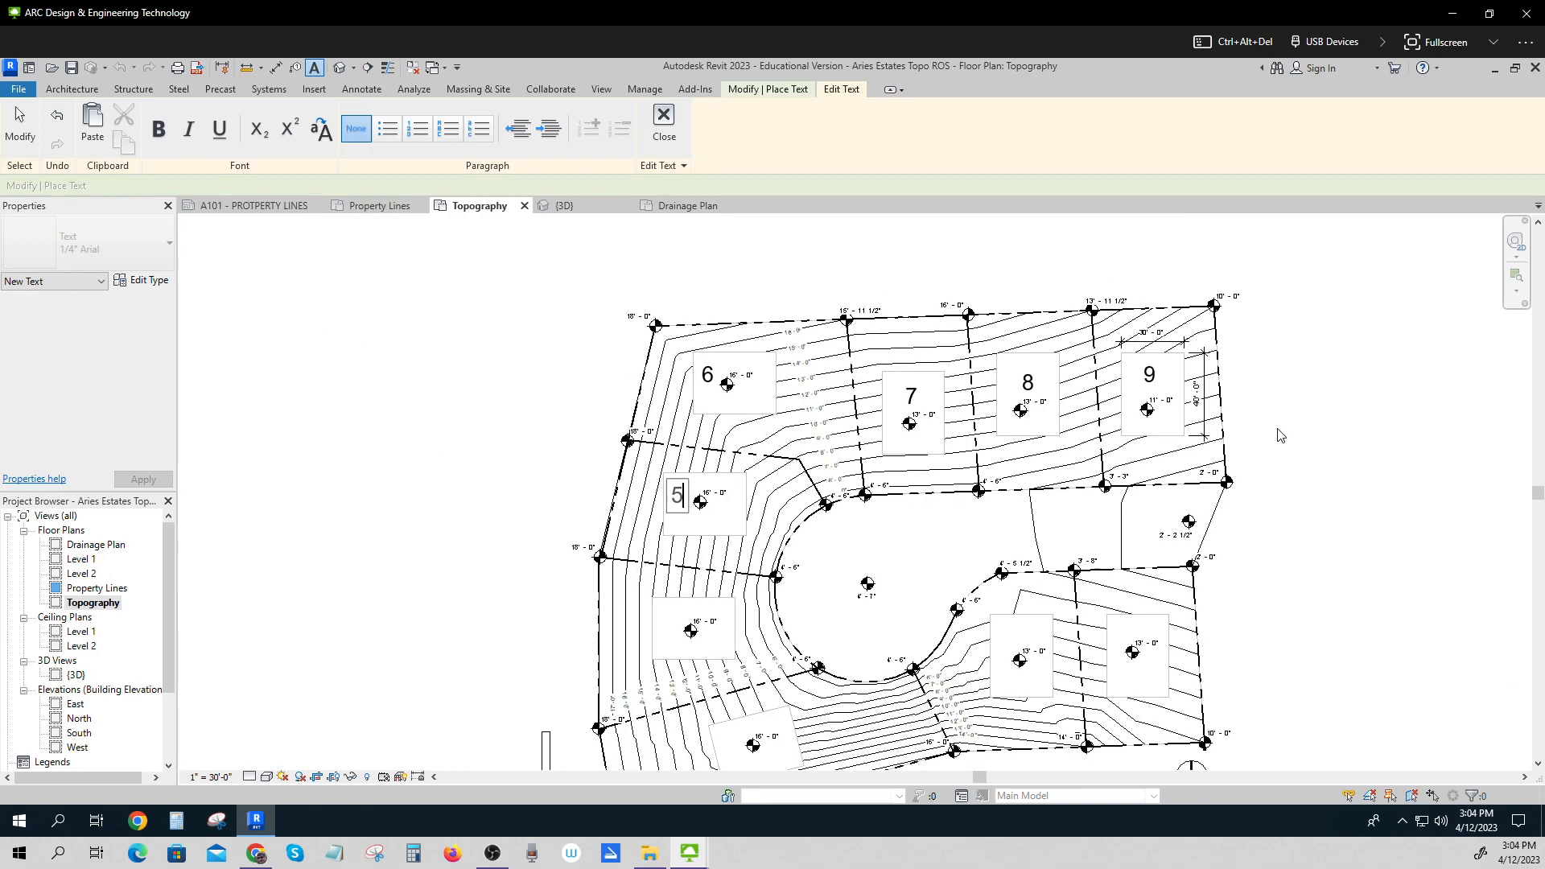
click(665, 618)
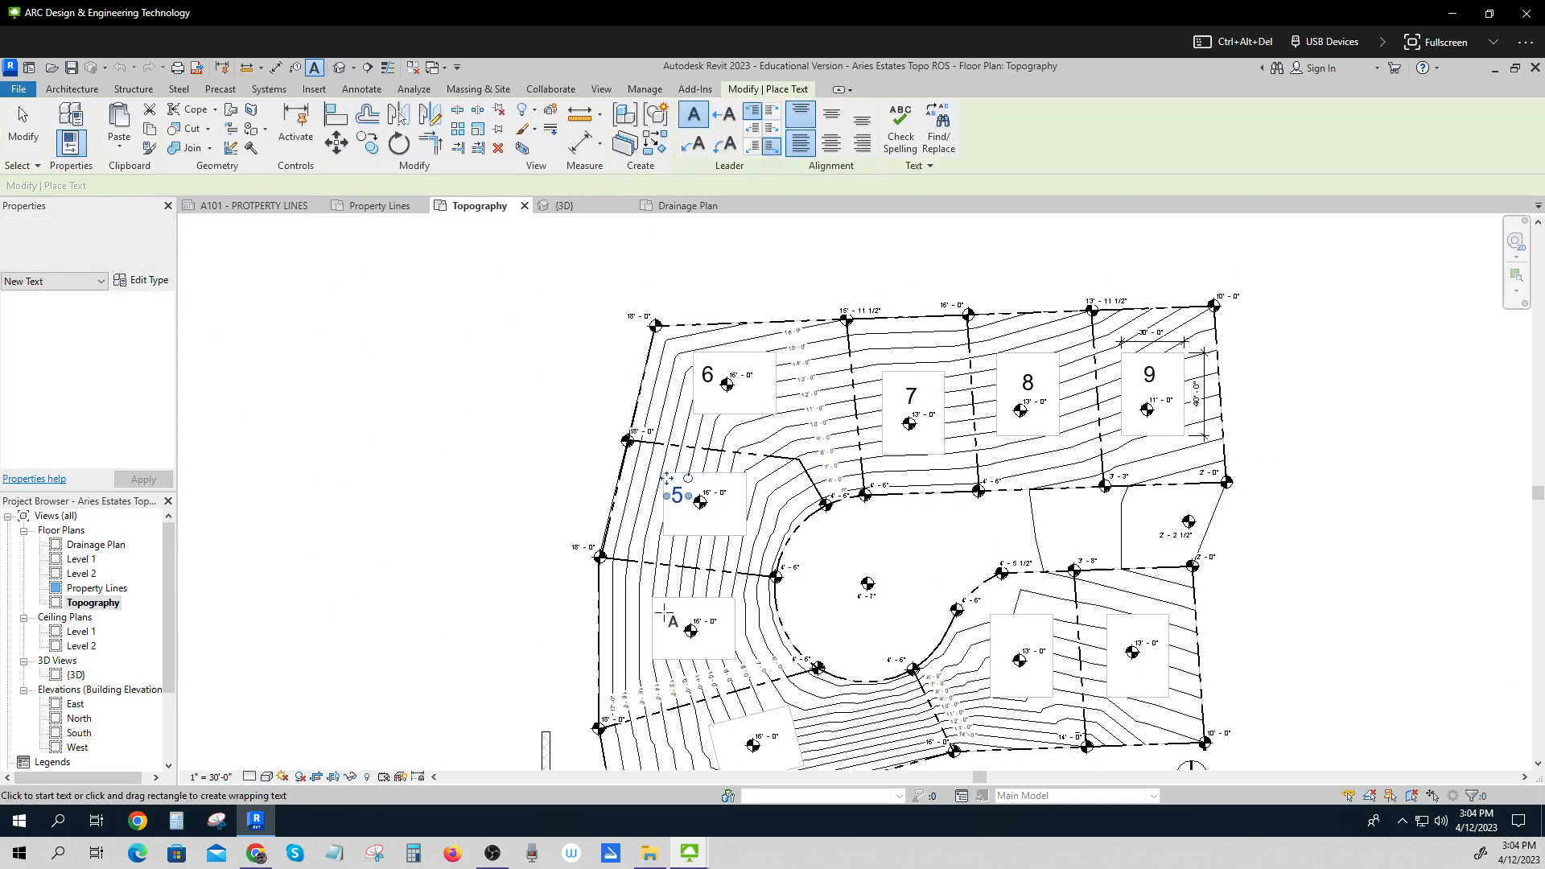
click(664, 618)
text(4)
click(722, 744)
click(721, 744)
text(3)
click(1007, 635)
click(1007, 636)
text(2)
click(1124, 625)
click(1124, 624)
text(1)
click(1310, 644)
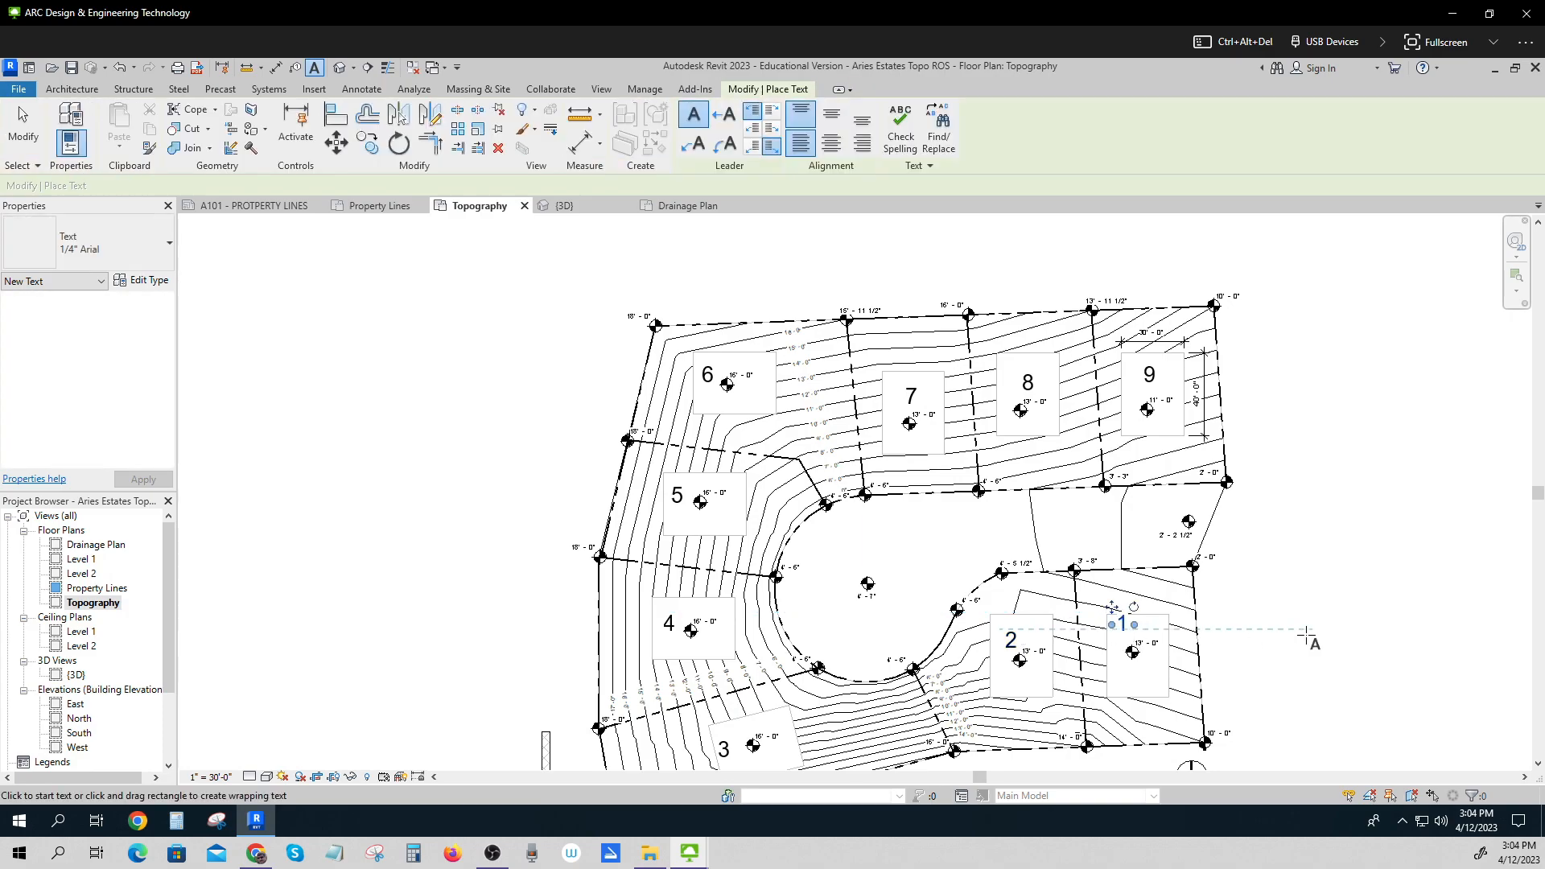
click(24, 122)
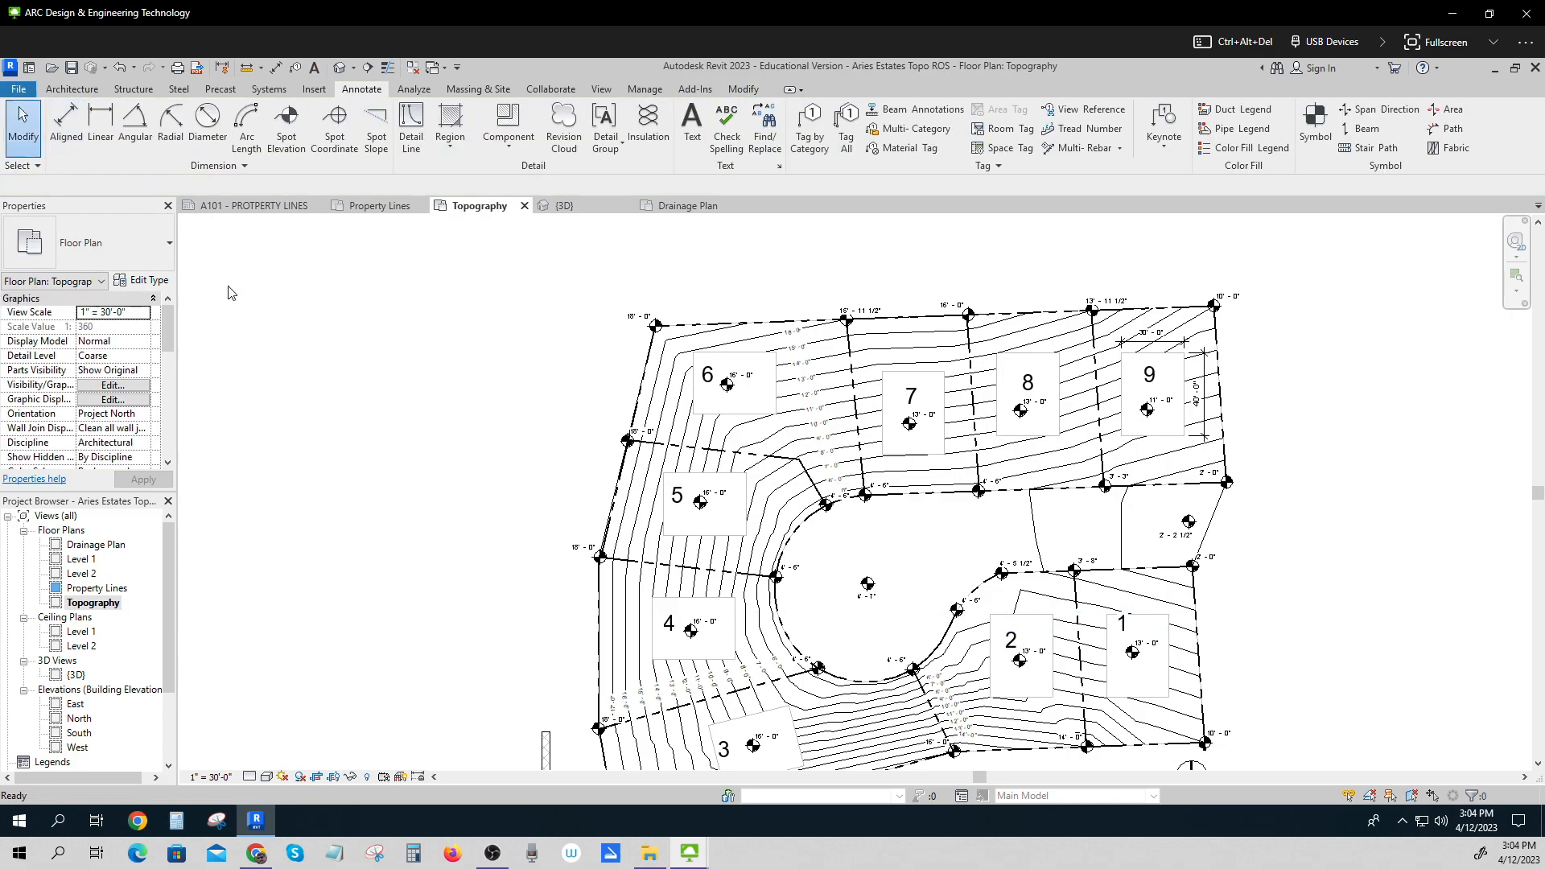
Nudge the spot elevations in lots 2 and 1 slightly downward away from the lot numbers.
scroll(451, 477, down, 2)
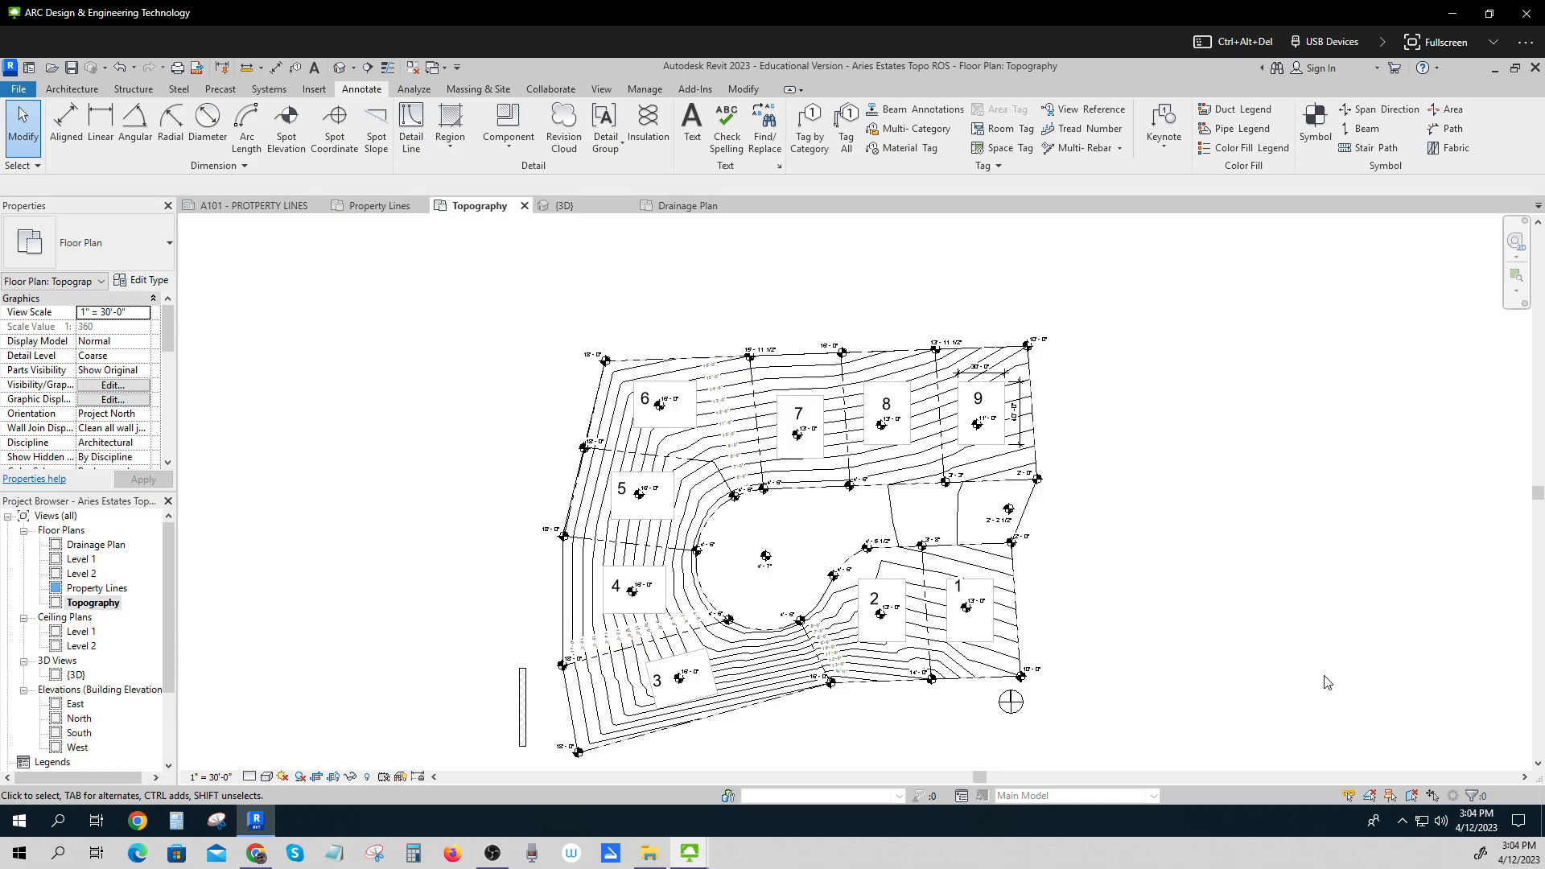
click(883, 616)
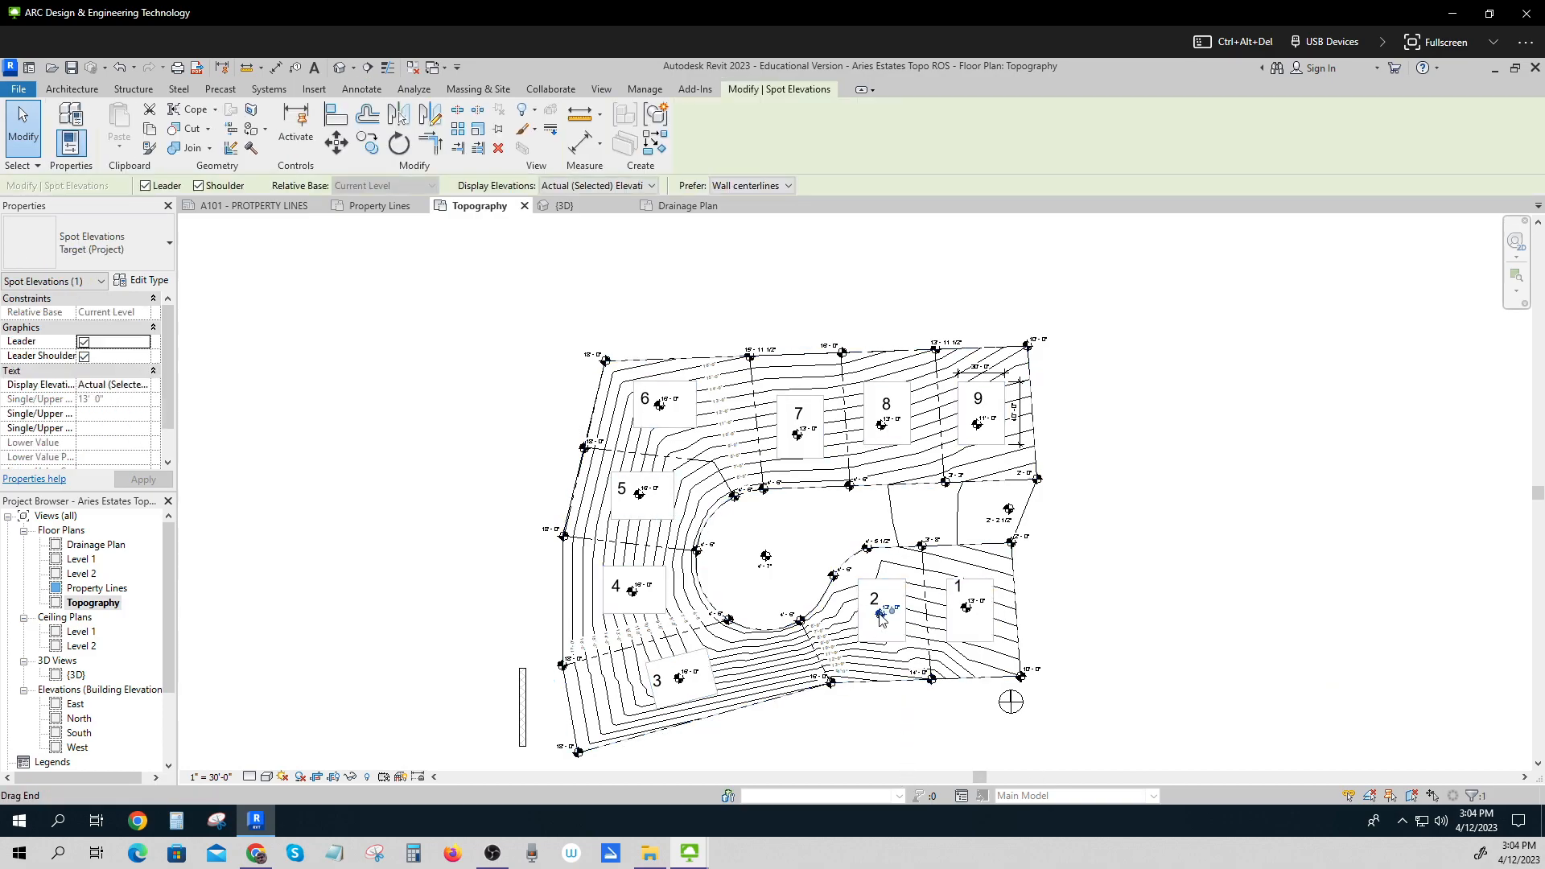
key(Down)
key(Down)
key(Left)
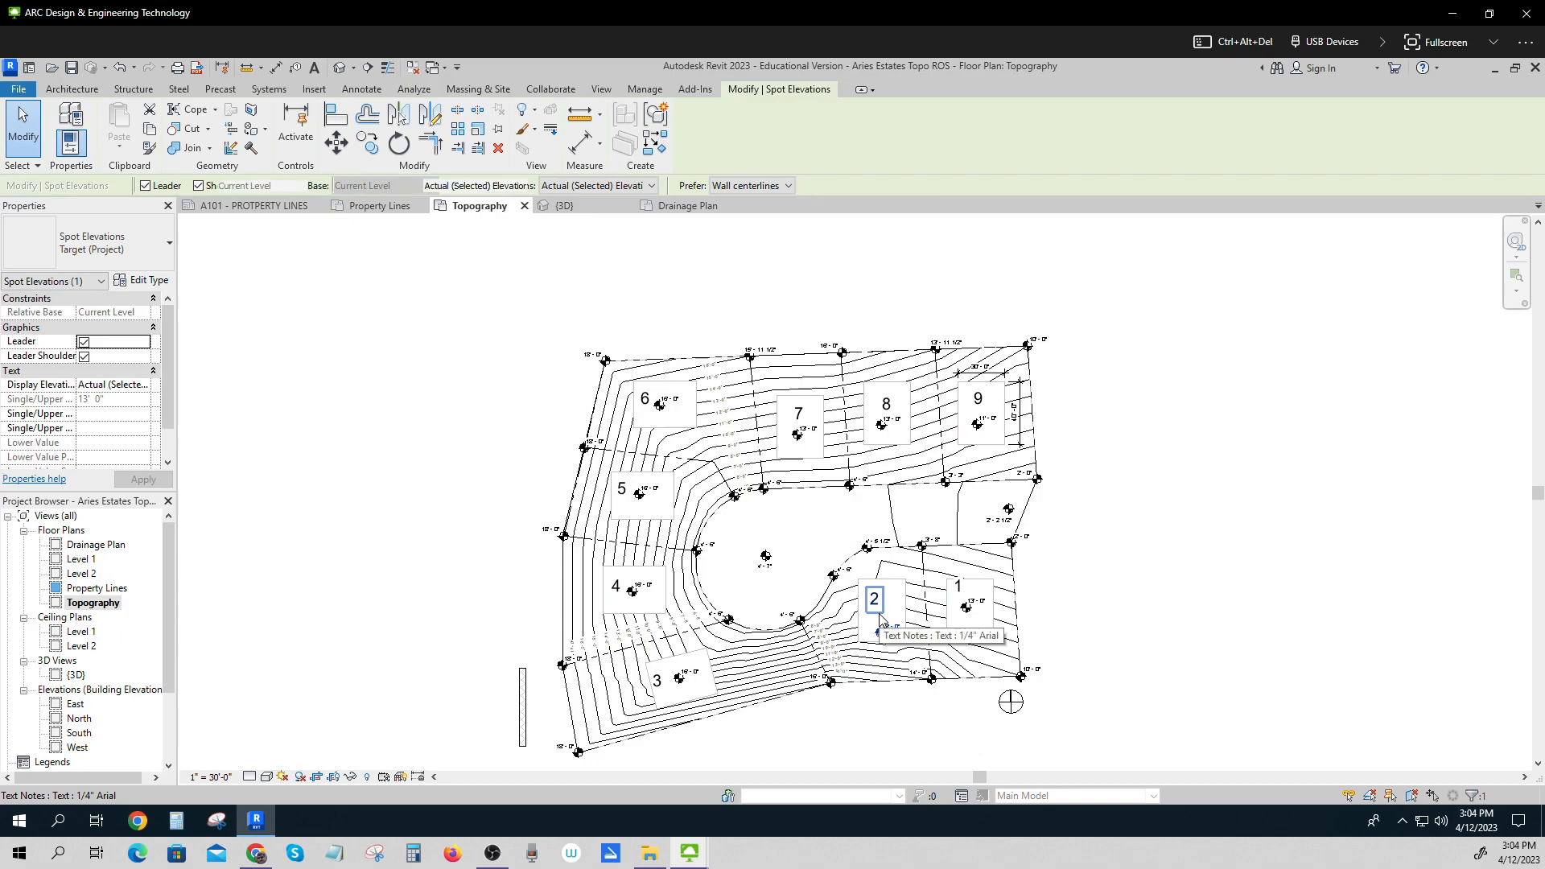
click(971, 611)
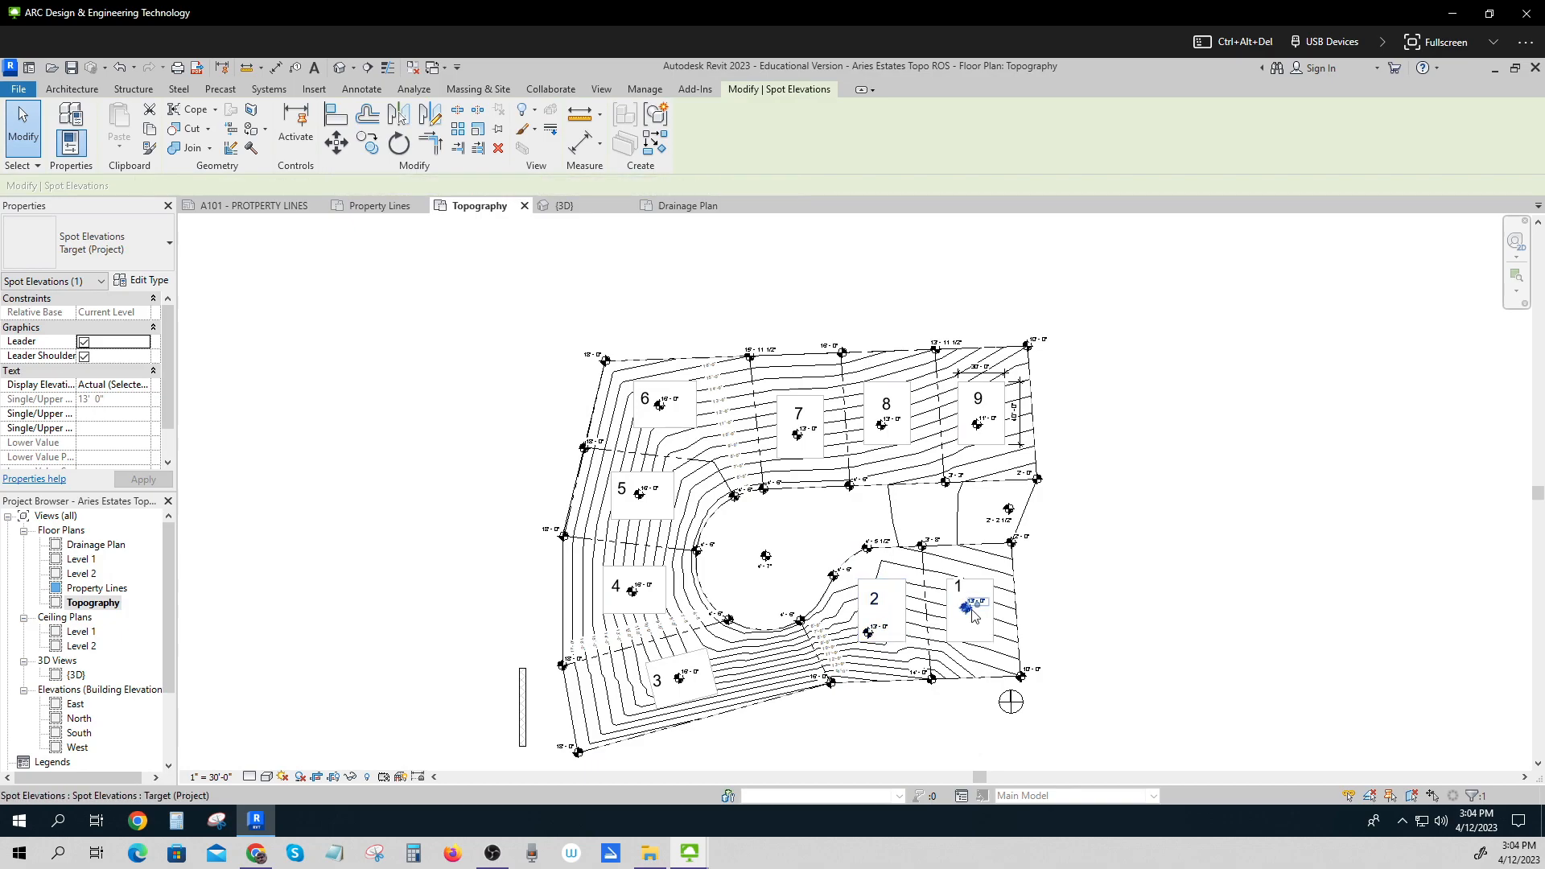
key(Down)
key(Down)
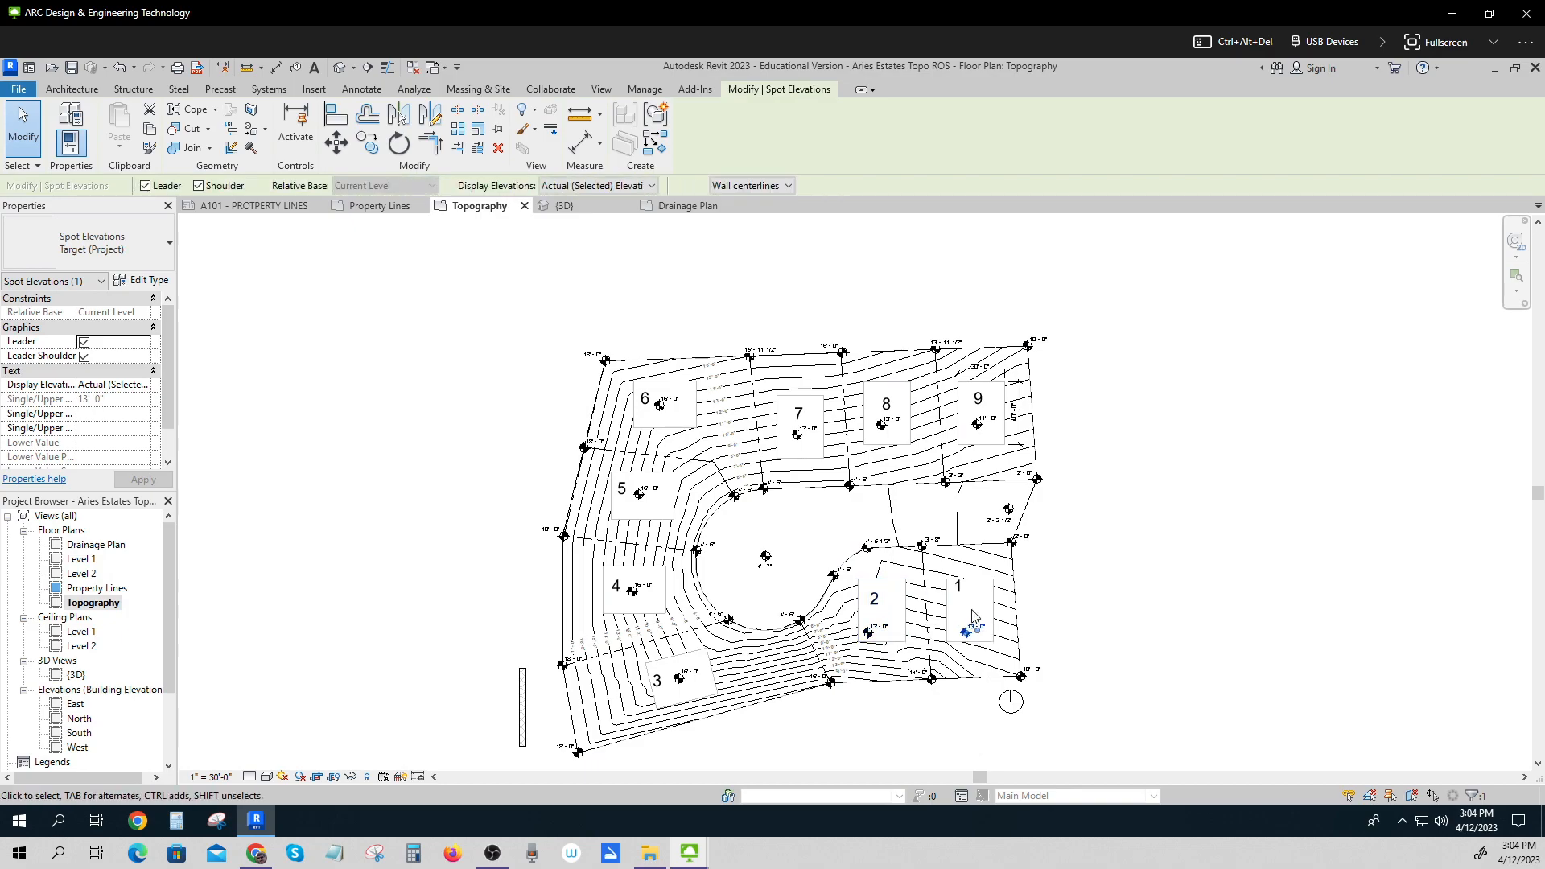
Nudge the spot elevations in lots 1 and 3 slightly down and to the left, away from the lot numbers.
key(Left)
click(685, 685)
key(Down)
key(Left)
key(Left)
key(Left)
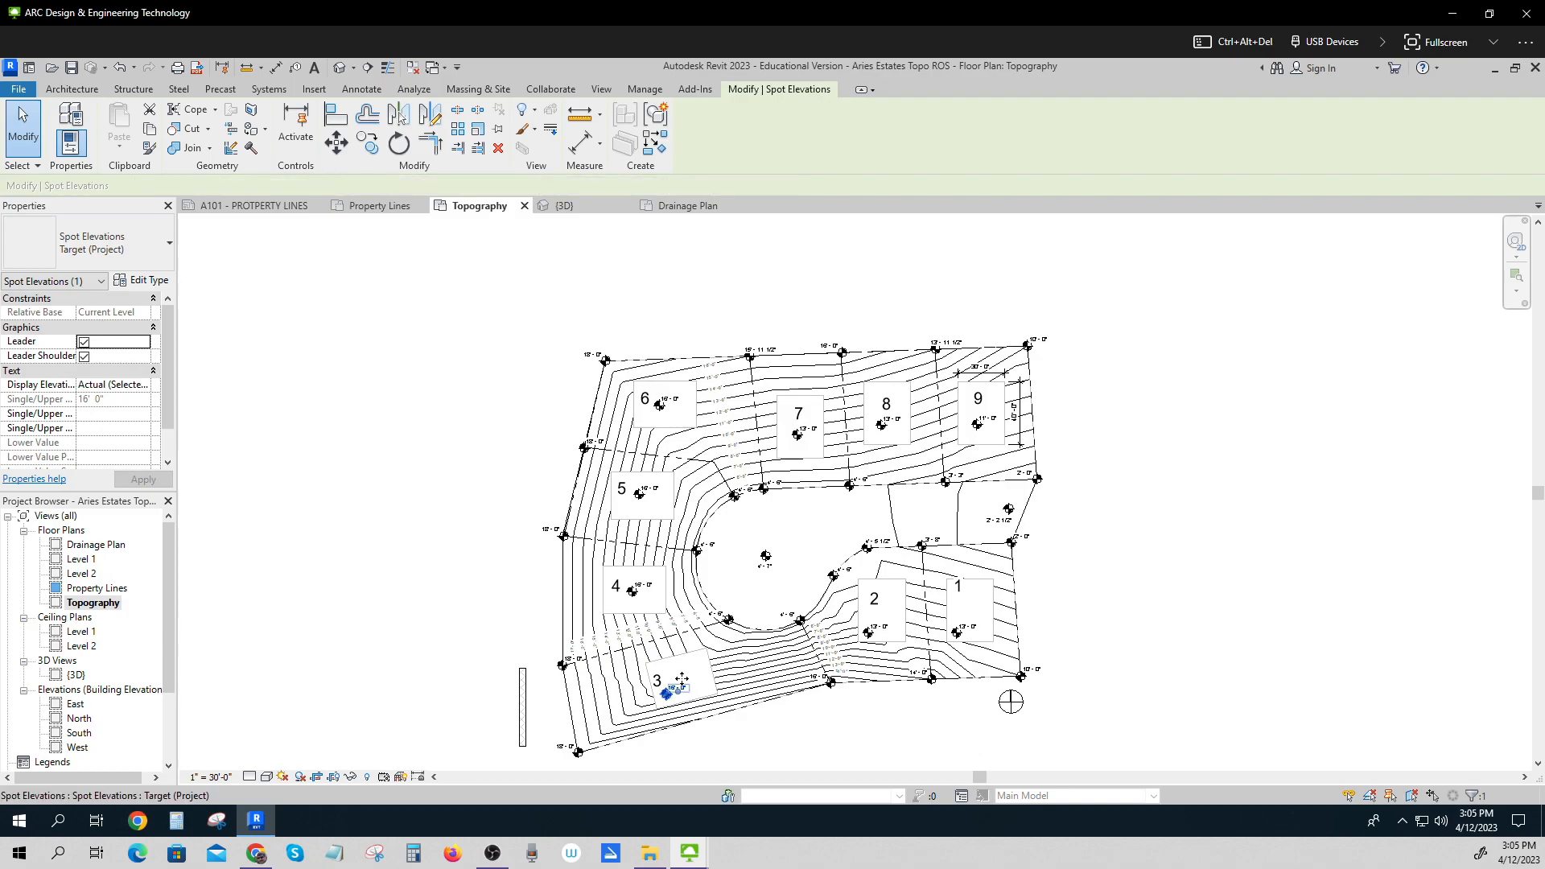
key(Down)
Nudge lot 4's spot elevation down and left, and shift the lot number 4 slightly to the right.
click(633, 592)
key(Down)
key(Down)
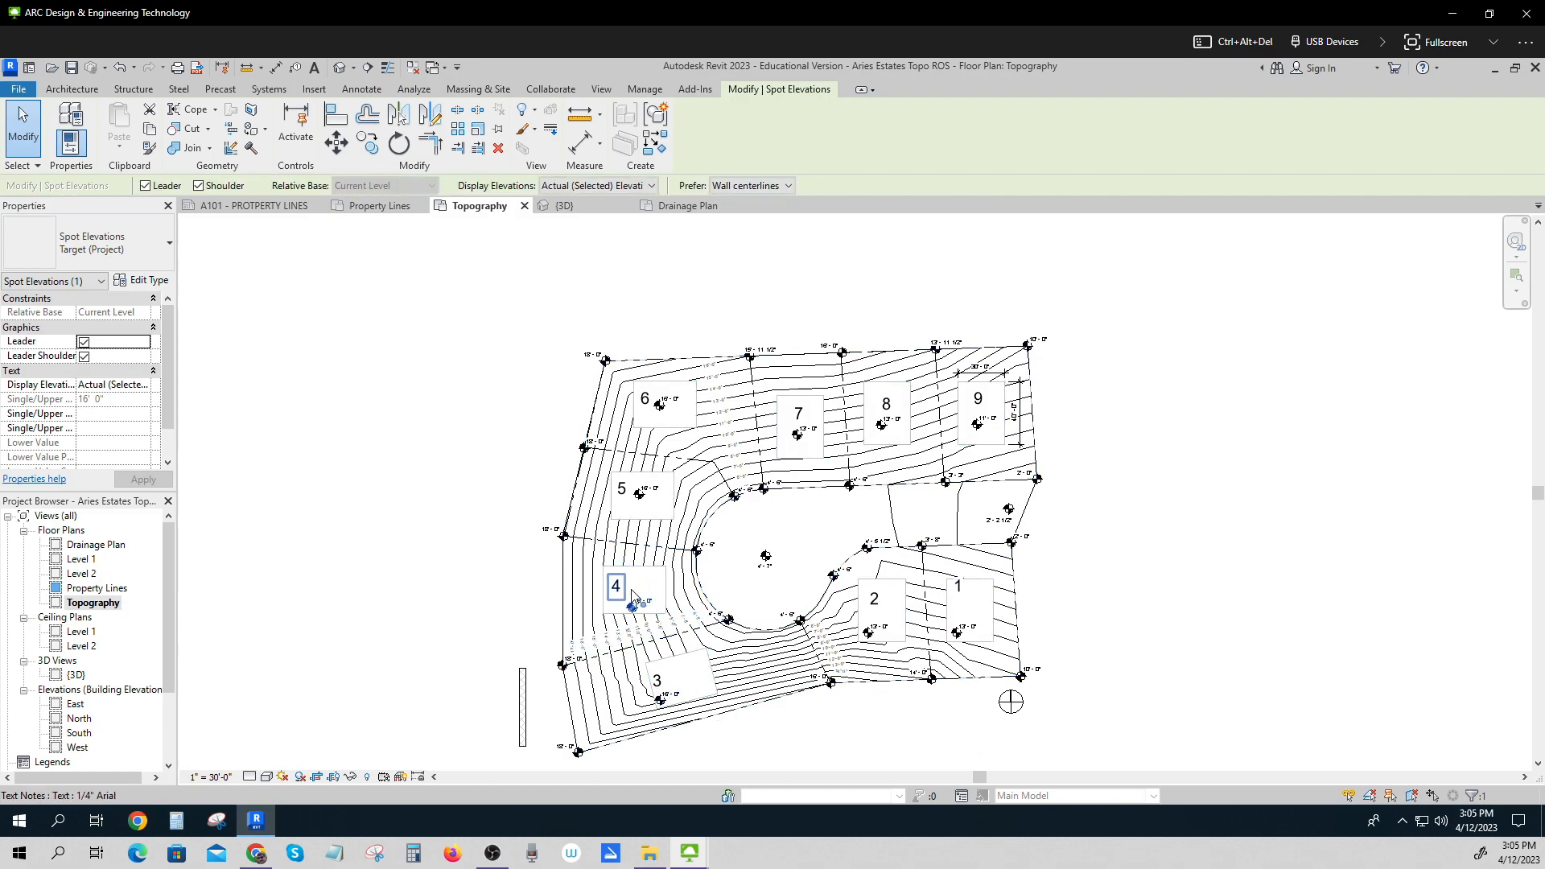
key(Left)
key(Left)
click(627, 587)
key(Right)
key(Right)
key(Right)
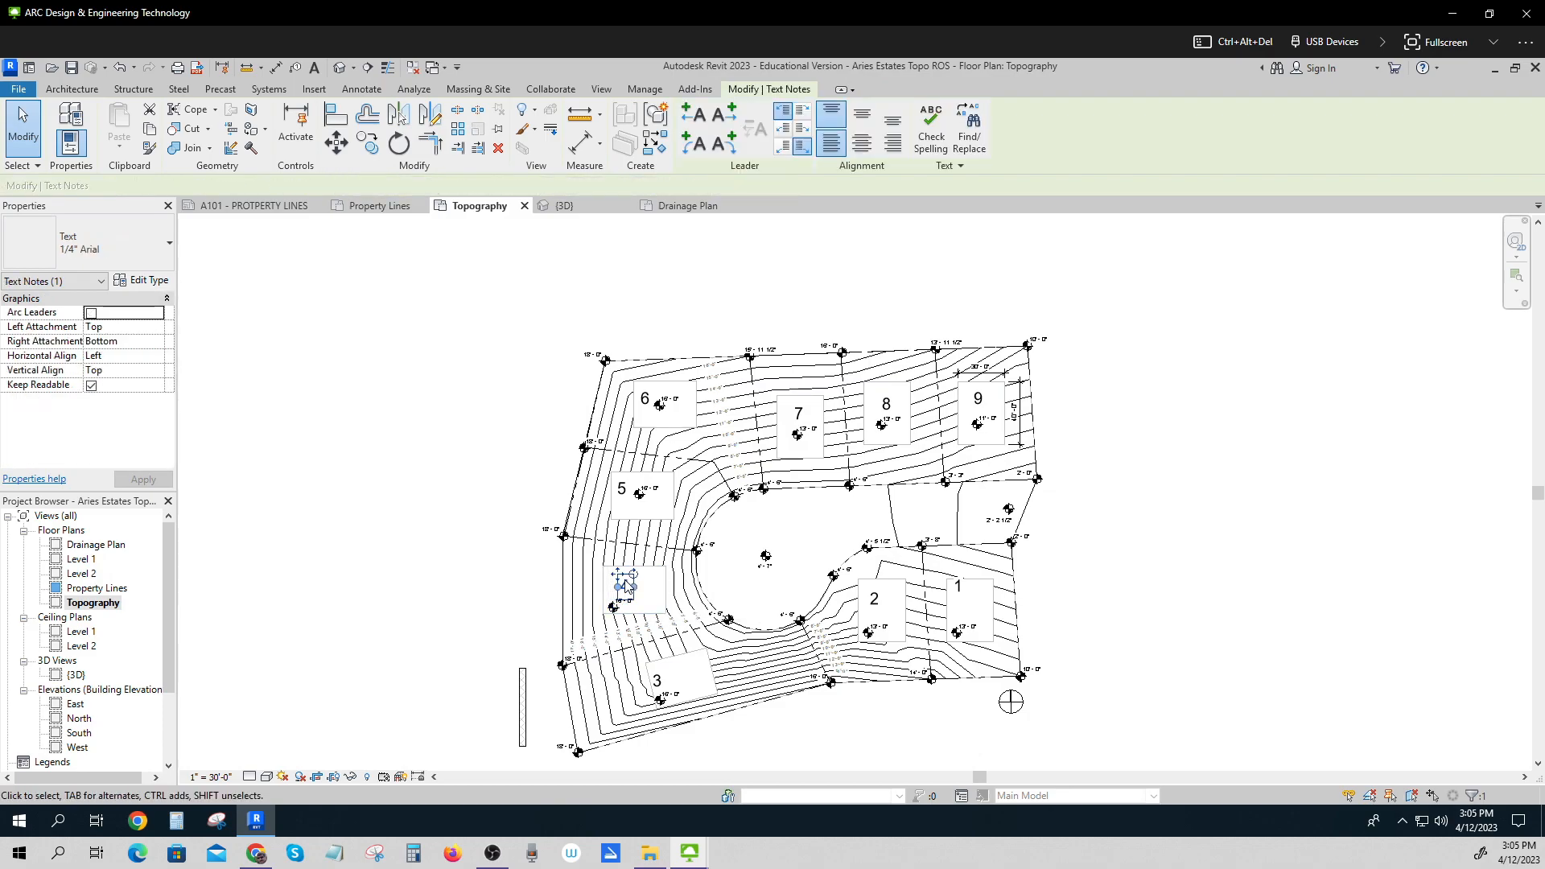
Nudge the spot elevations in lots 5 and 6 down and to the left.
click(641, 495)
key(Down)
key(Down)
key(Down)
key(Down)
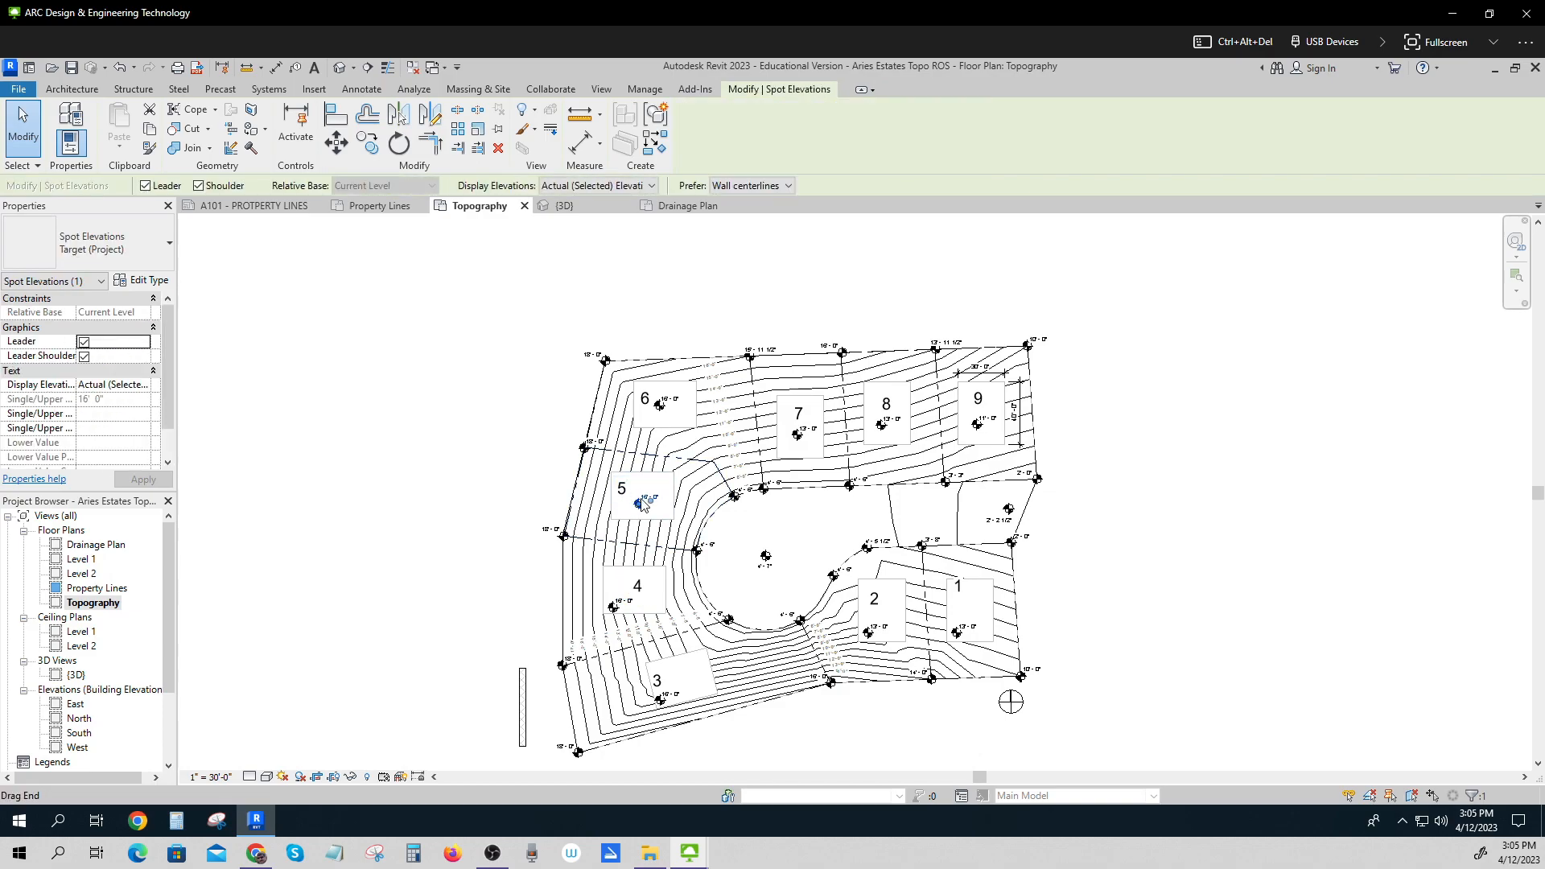
key(Left)
key(Left)
key(Left)
key(Left)
key(Left)
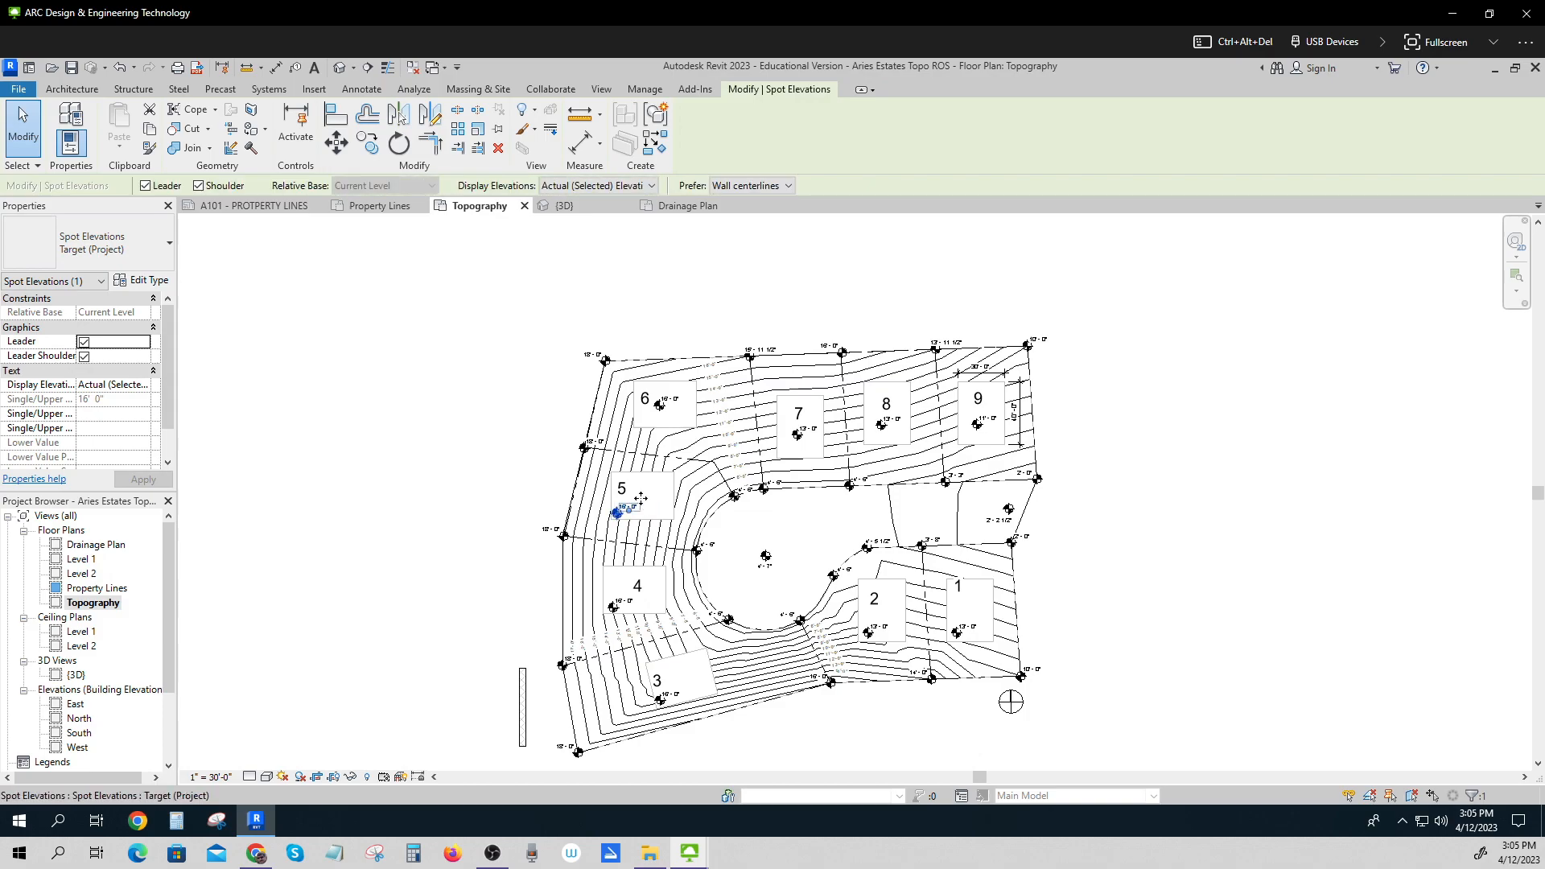
click(662, 408)
key(Down)
key(Down)
key(Down)
key(Down)
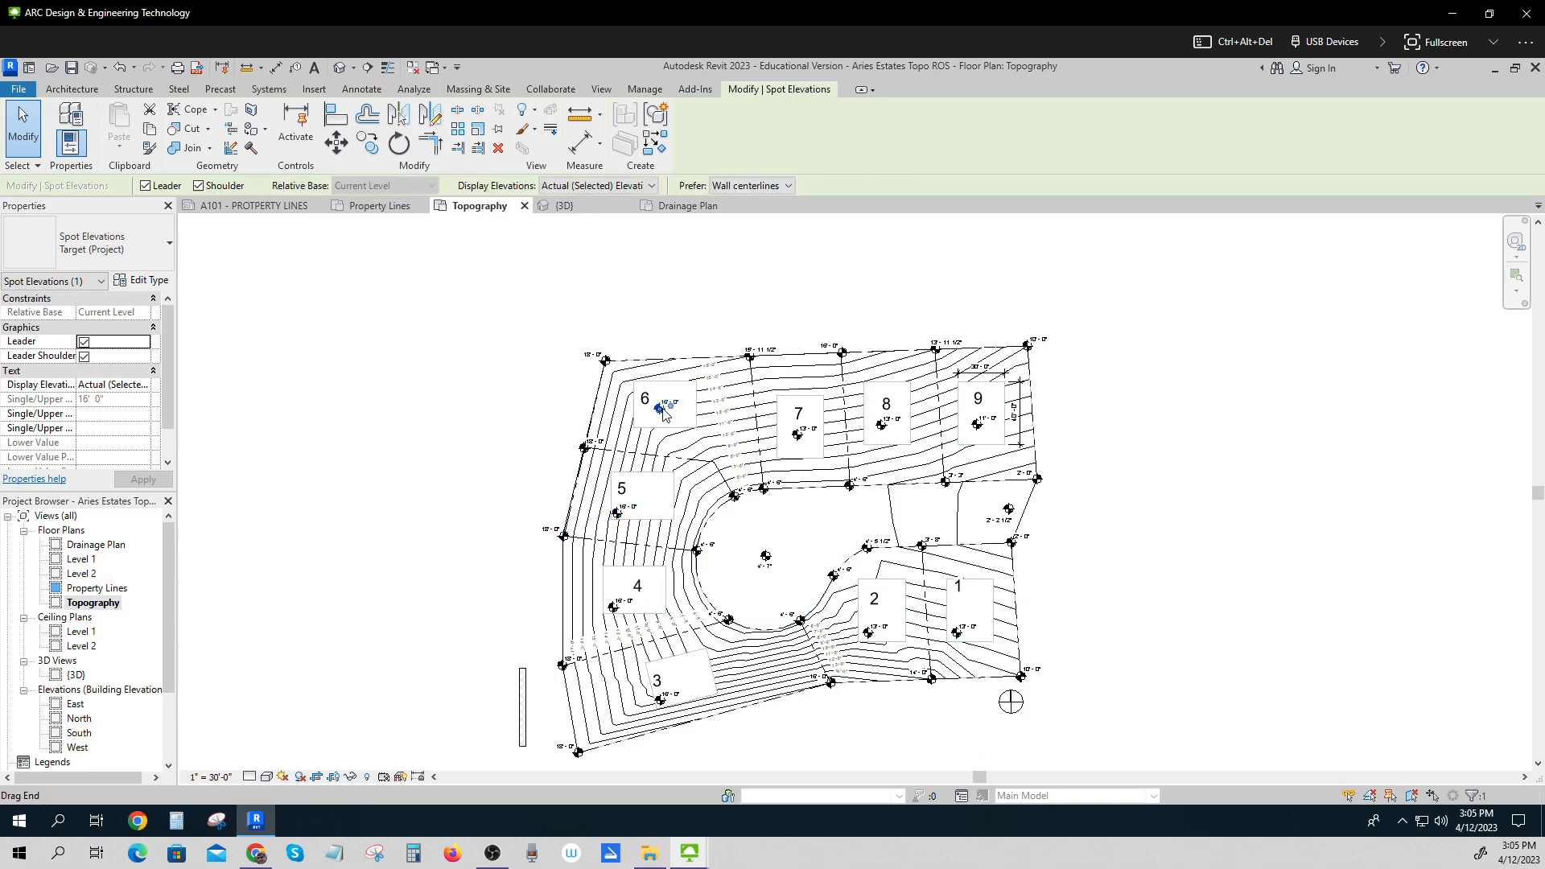
key(Left)
key(Left)
key(Left)
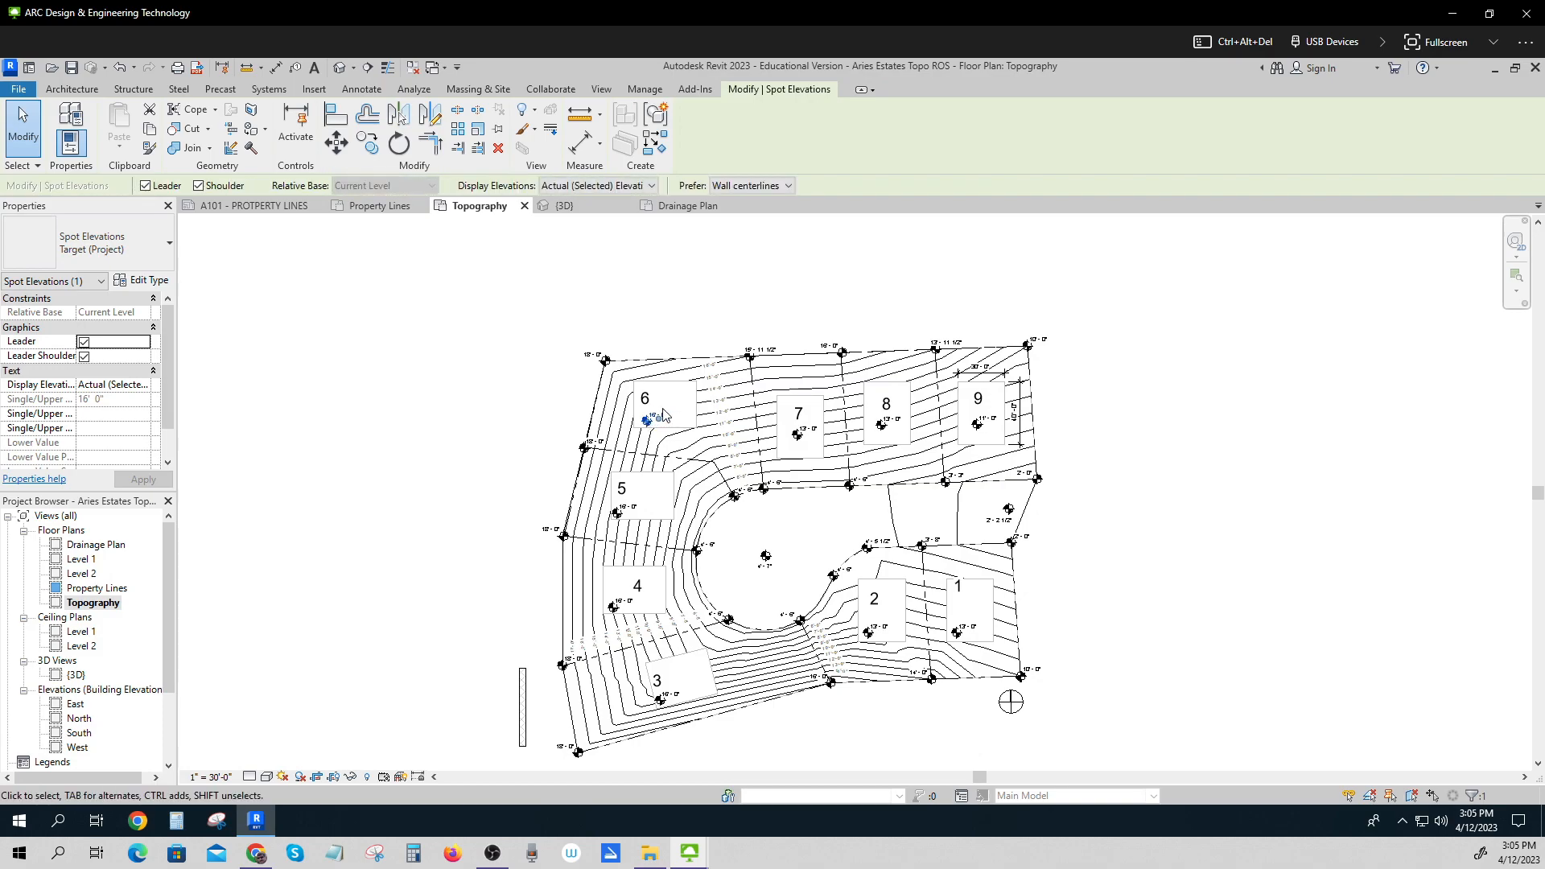
Nudge the spot elevations in lots 7, 8 and 9 downward and slightly left.
click(798, 436)
key(Down)
key(Down)
key(Down)
key(Down)
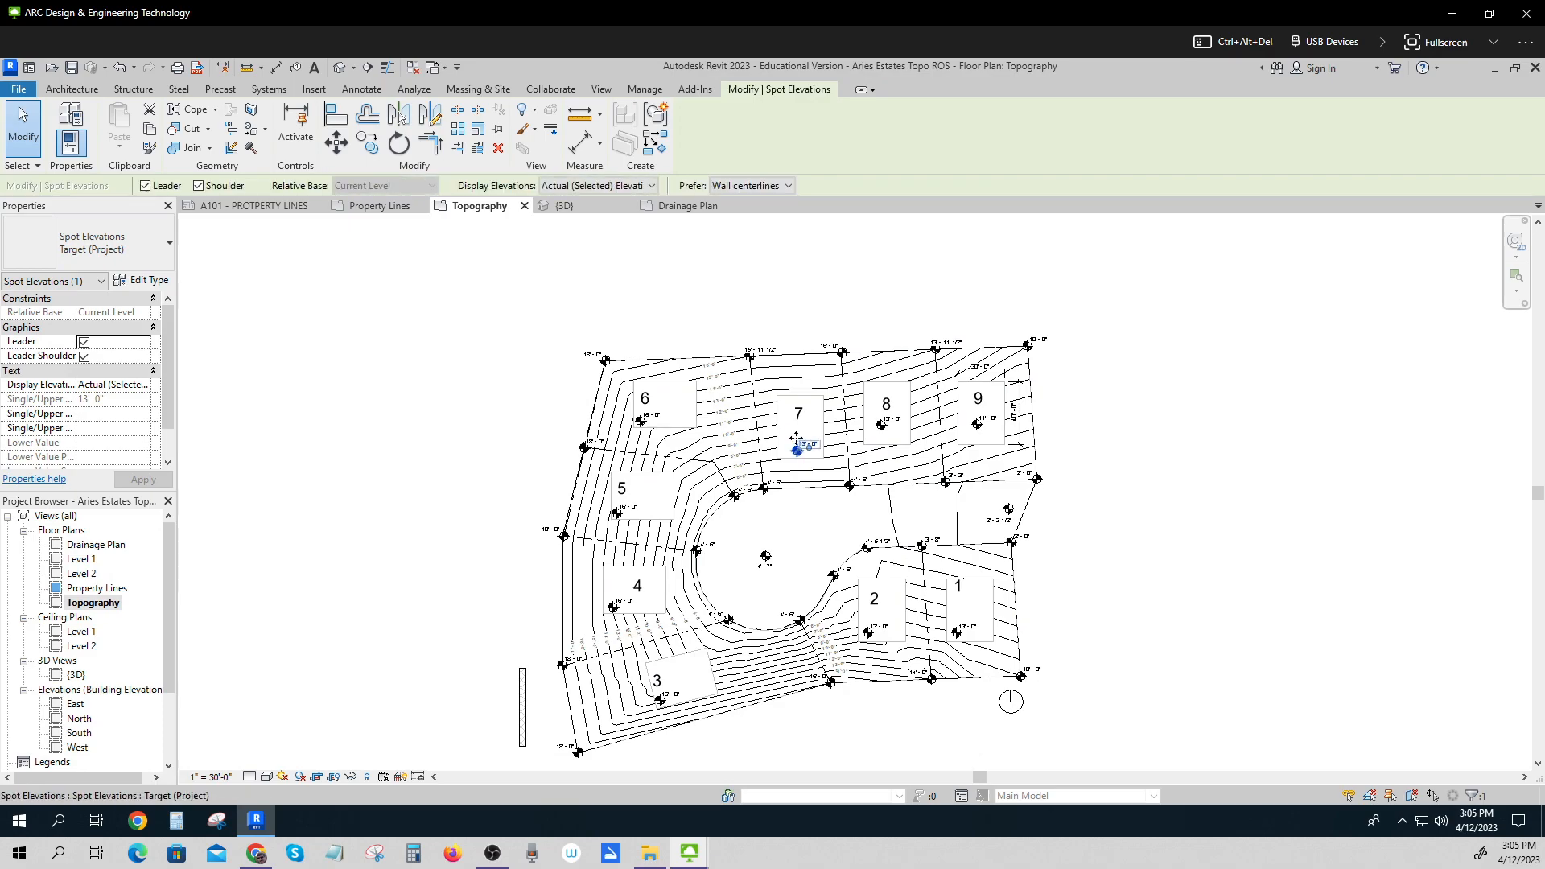
key(Left)
key(Left)
key(Left)
click(884, 429)
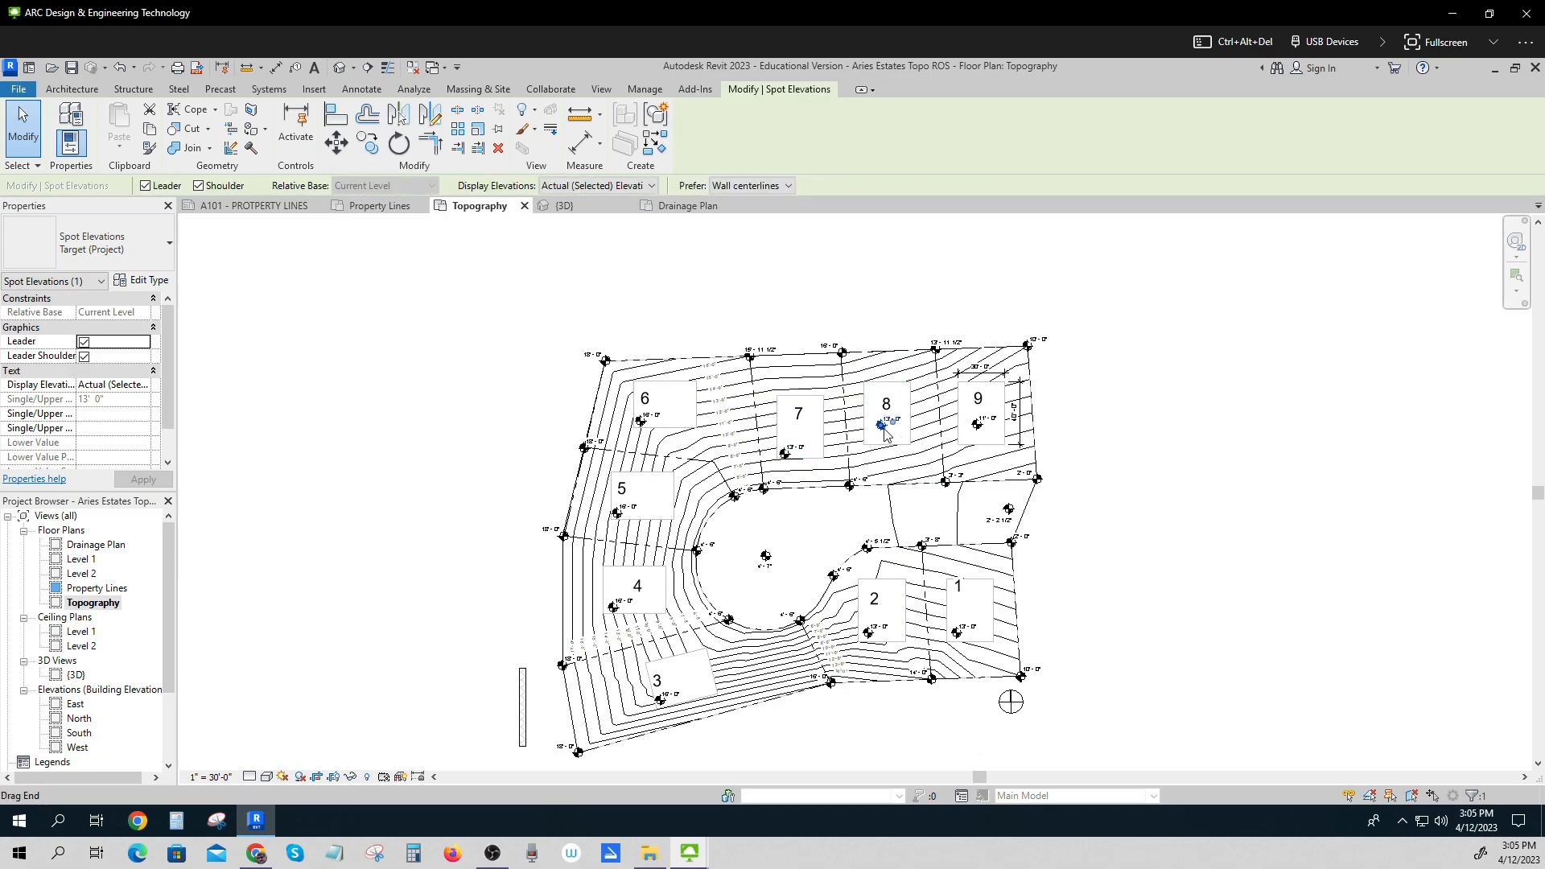
key(Down)
key(Down)
click(978, 428)
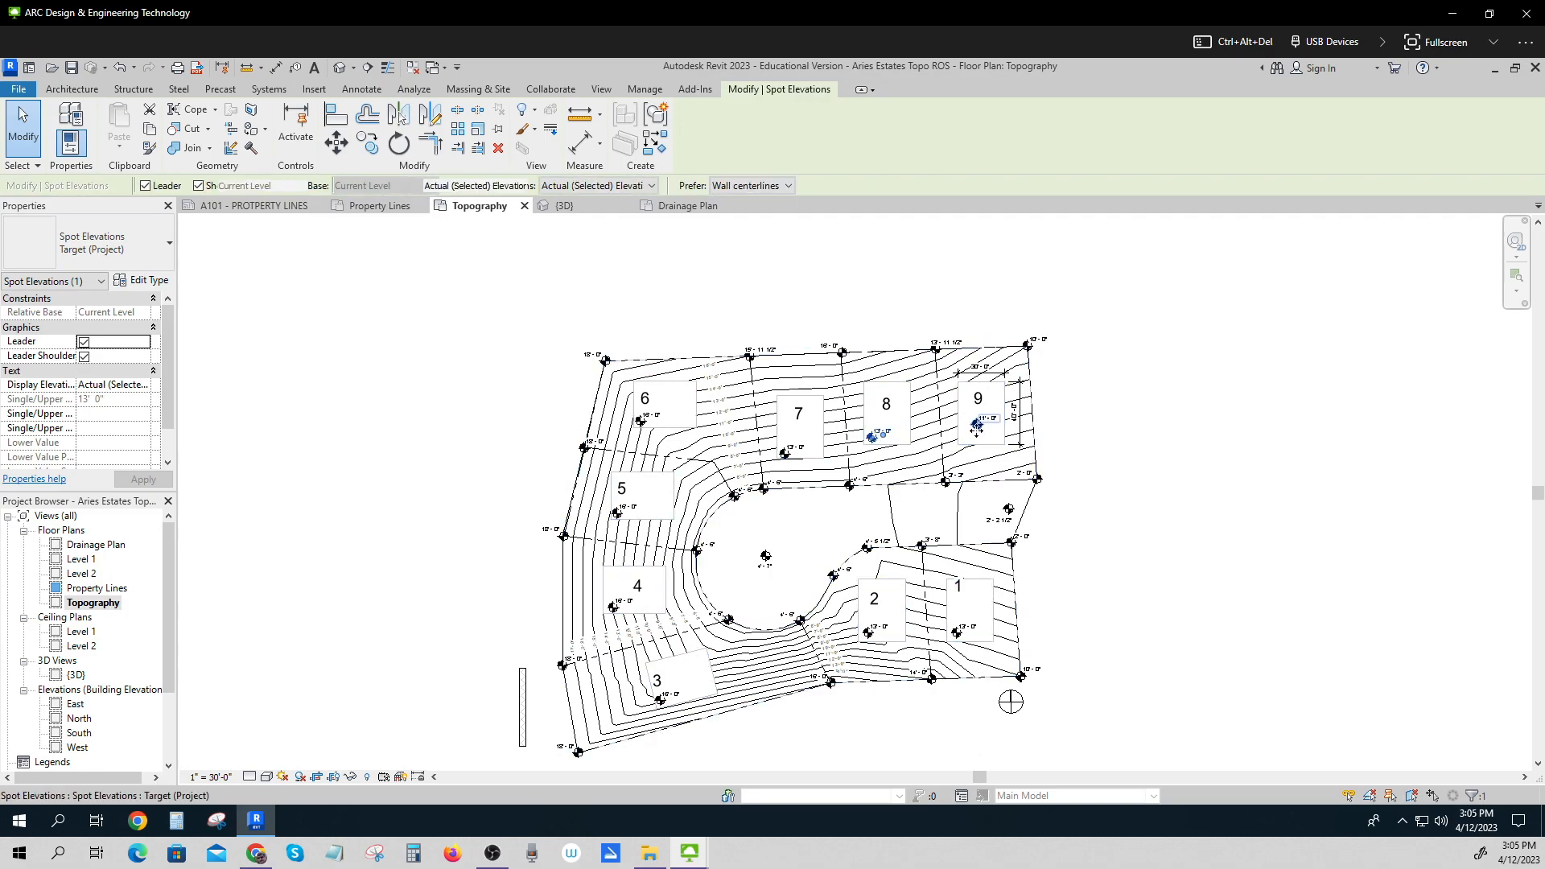
key(Down)
key(Down)
key(Left)
key(Left)
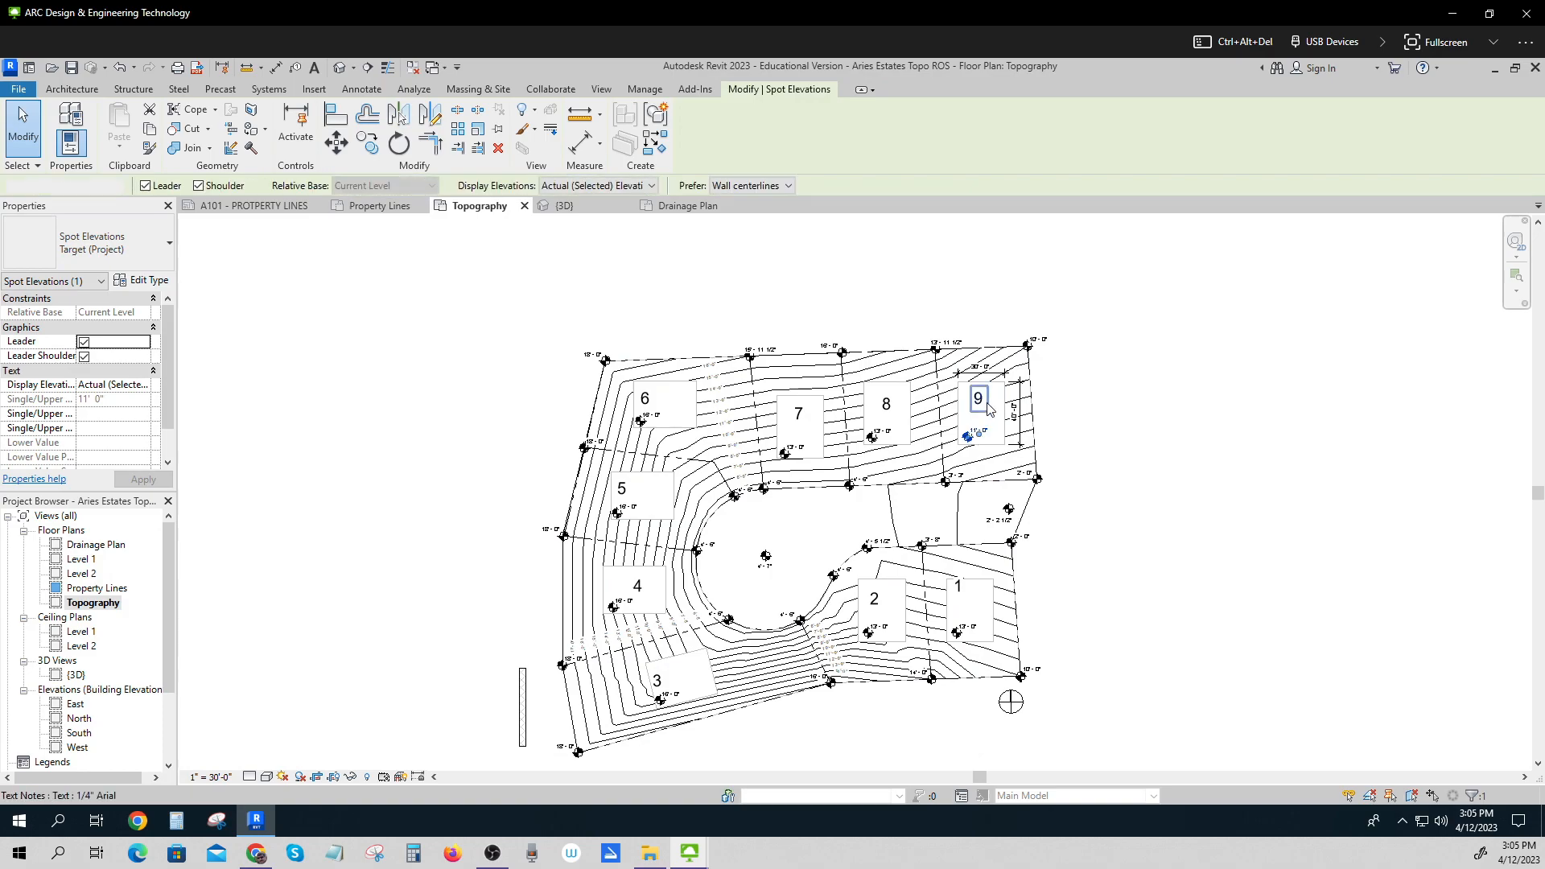
Move the lot numbers 9 and 7 downward within their lots.
click(987, 403)
key(Down)
key(Down)
key(Down)
key(Down)
key(Right)
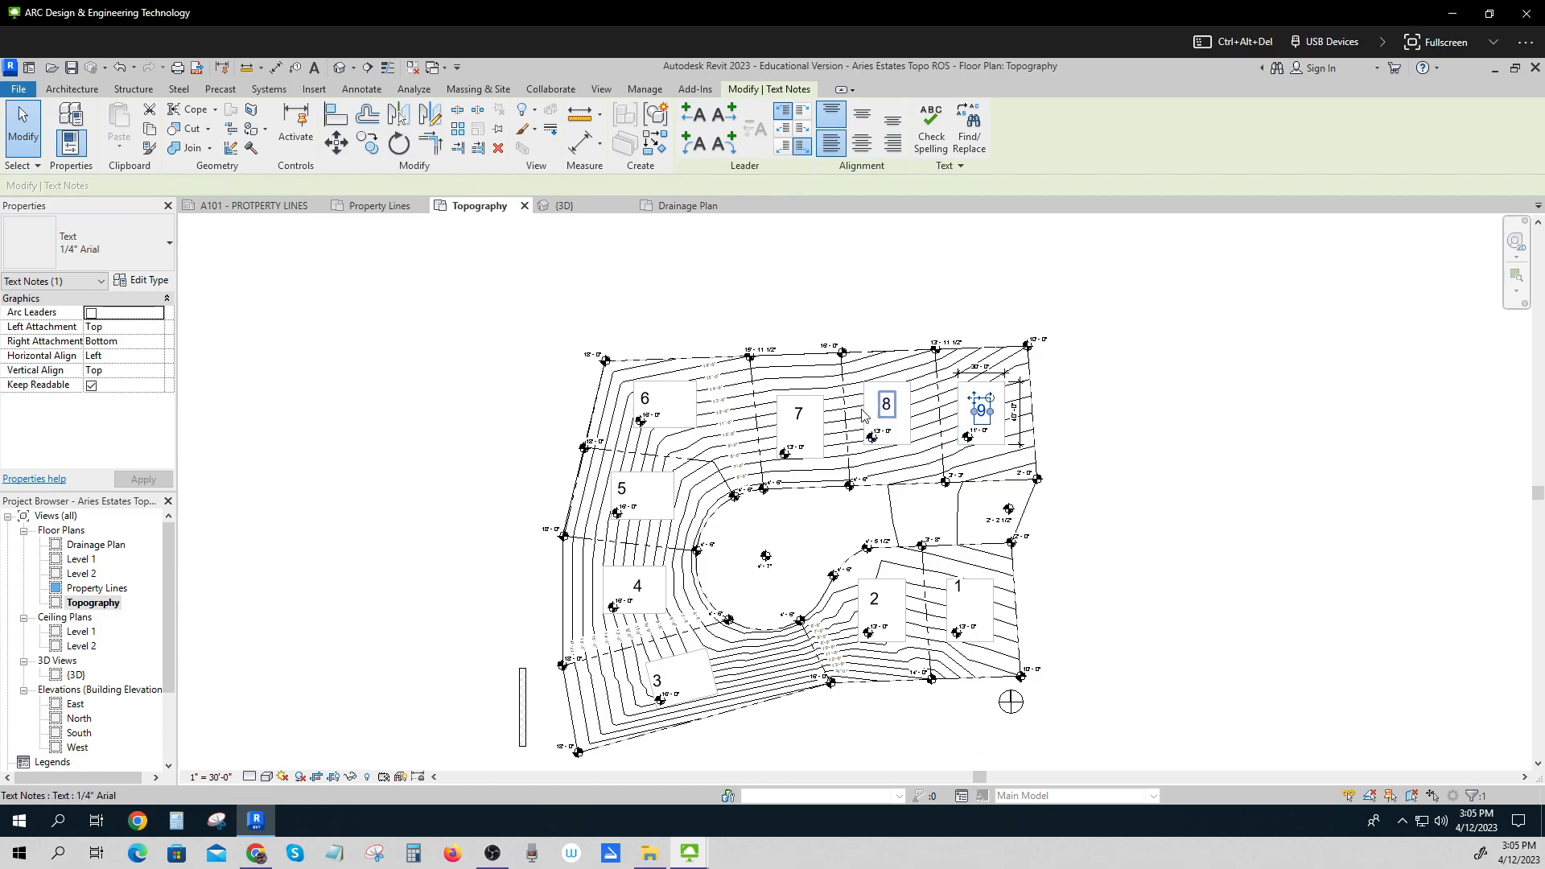
click(802, 414)
drag(805, 414, 805, 426)
Shift the lot numbers 6 and 5 to the right and slightly down within their lots.
click(650, 404)
key(Right)
key(Right)
key(Right)
key(Right)
key(Right)
key(Right)
key(Right)
key(Down)
key(Down)
click(622, 495)
key(Right)
key(Right)
key(Right)
key(Right)
key(Right)
key(Right)
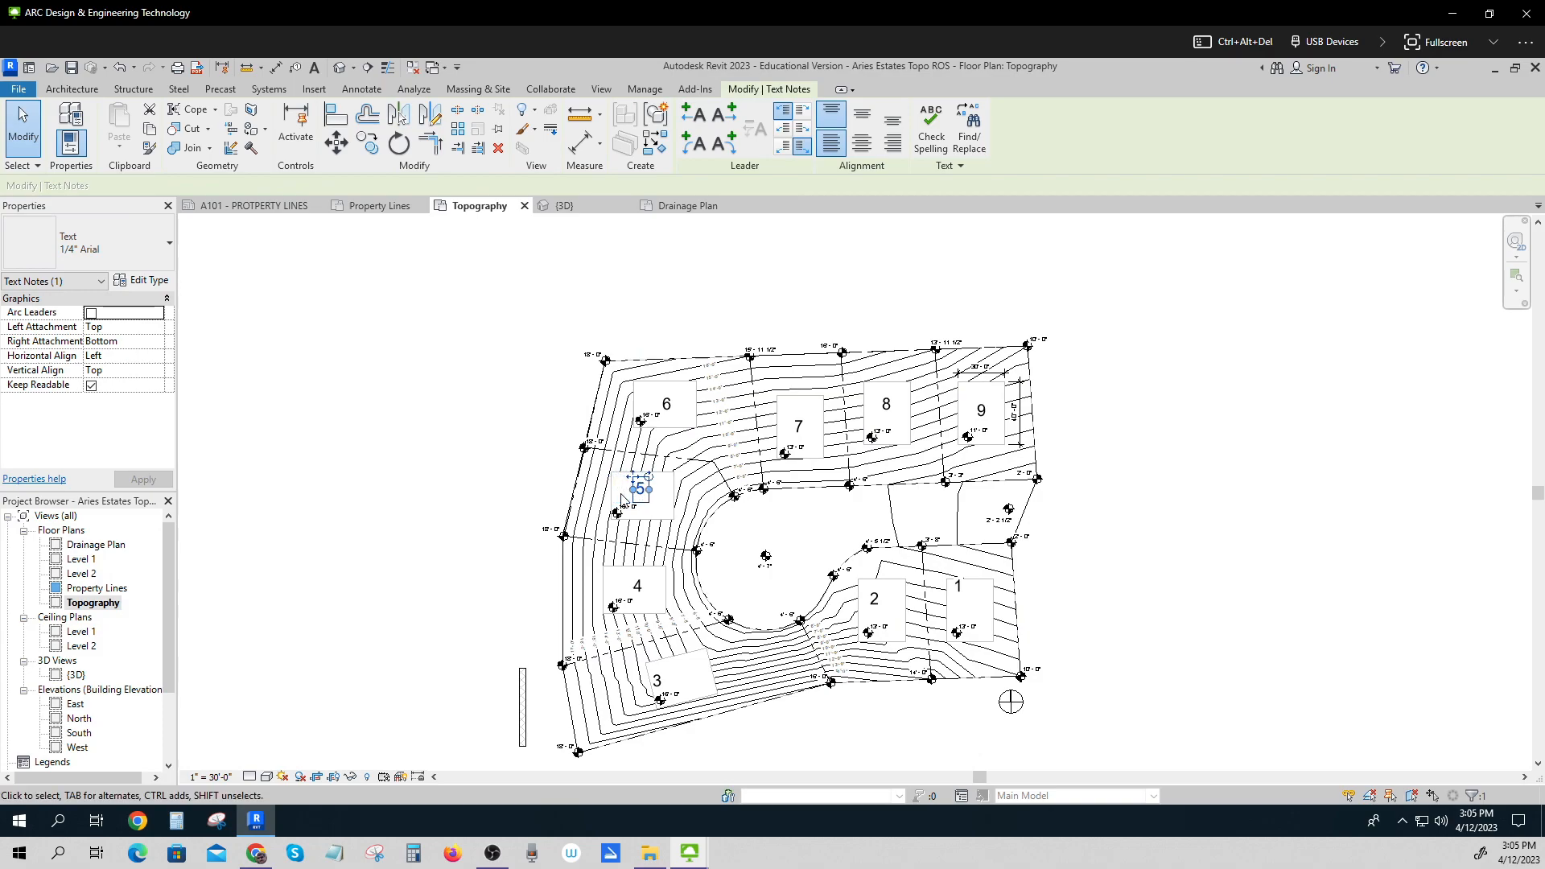
key(Down)
key(Down)
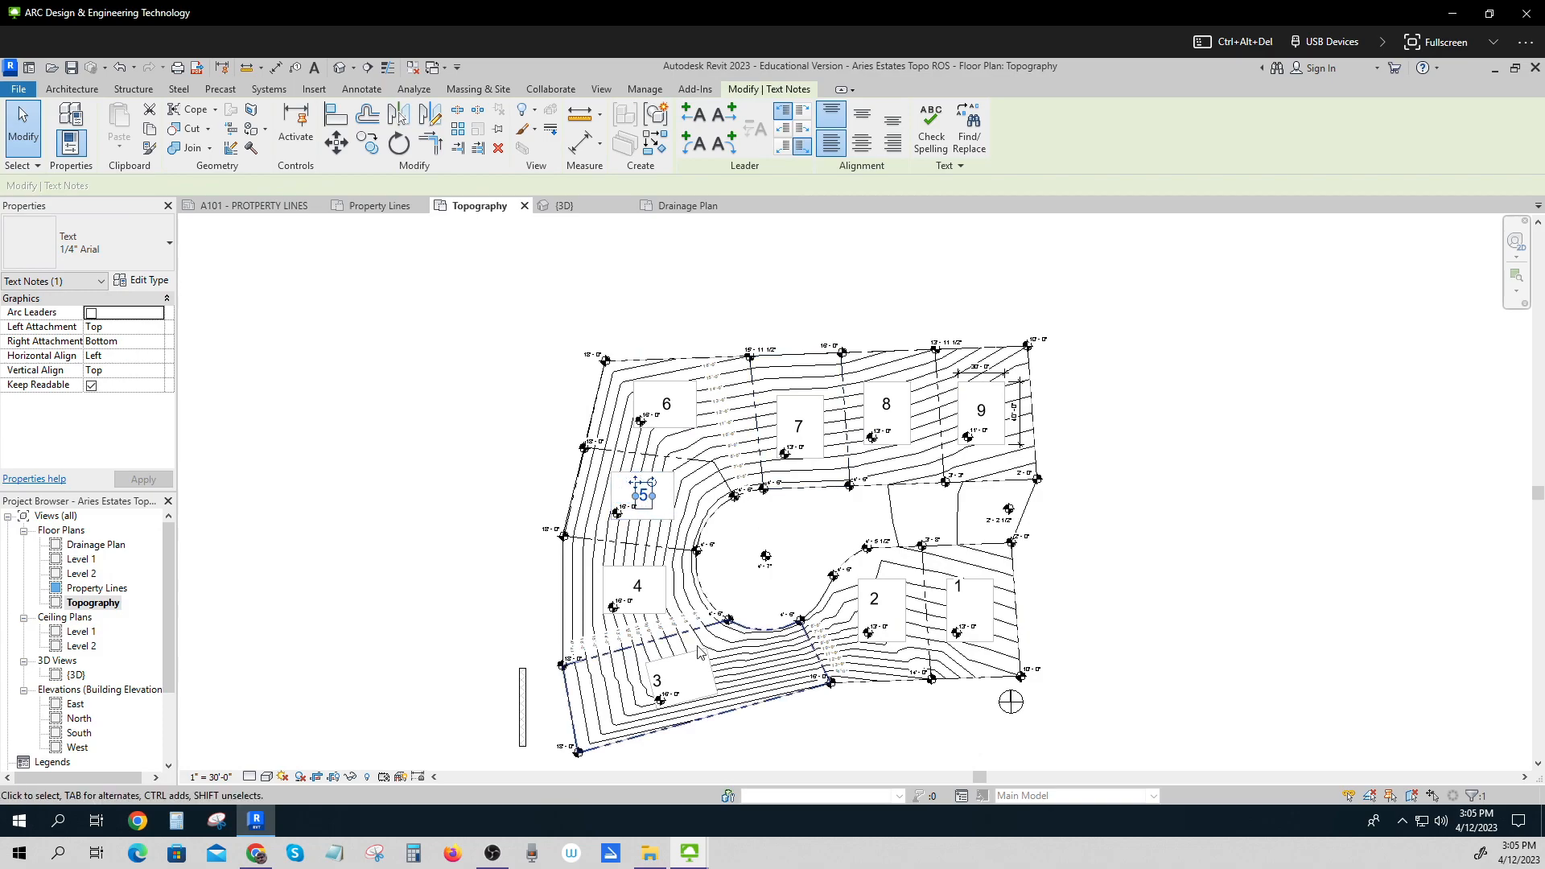
Shift the lot number 3 to the right and the lot number 2 right and down.
click(660, 685)
key(Right)
key(Right)
key(Right)
key(Right)
key(Right)
key(Right)
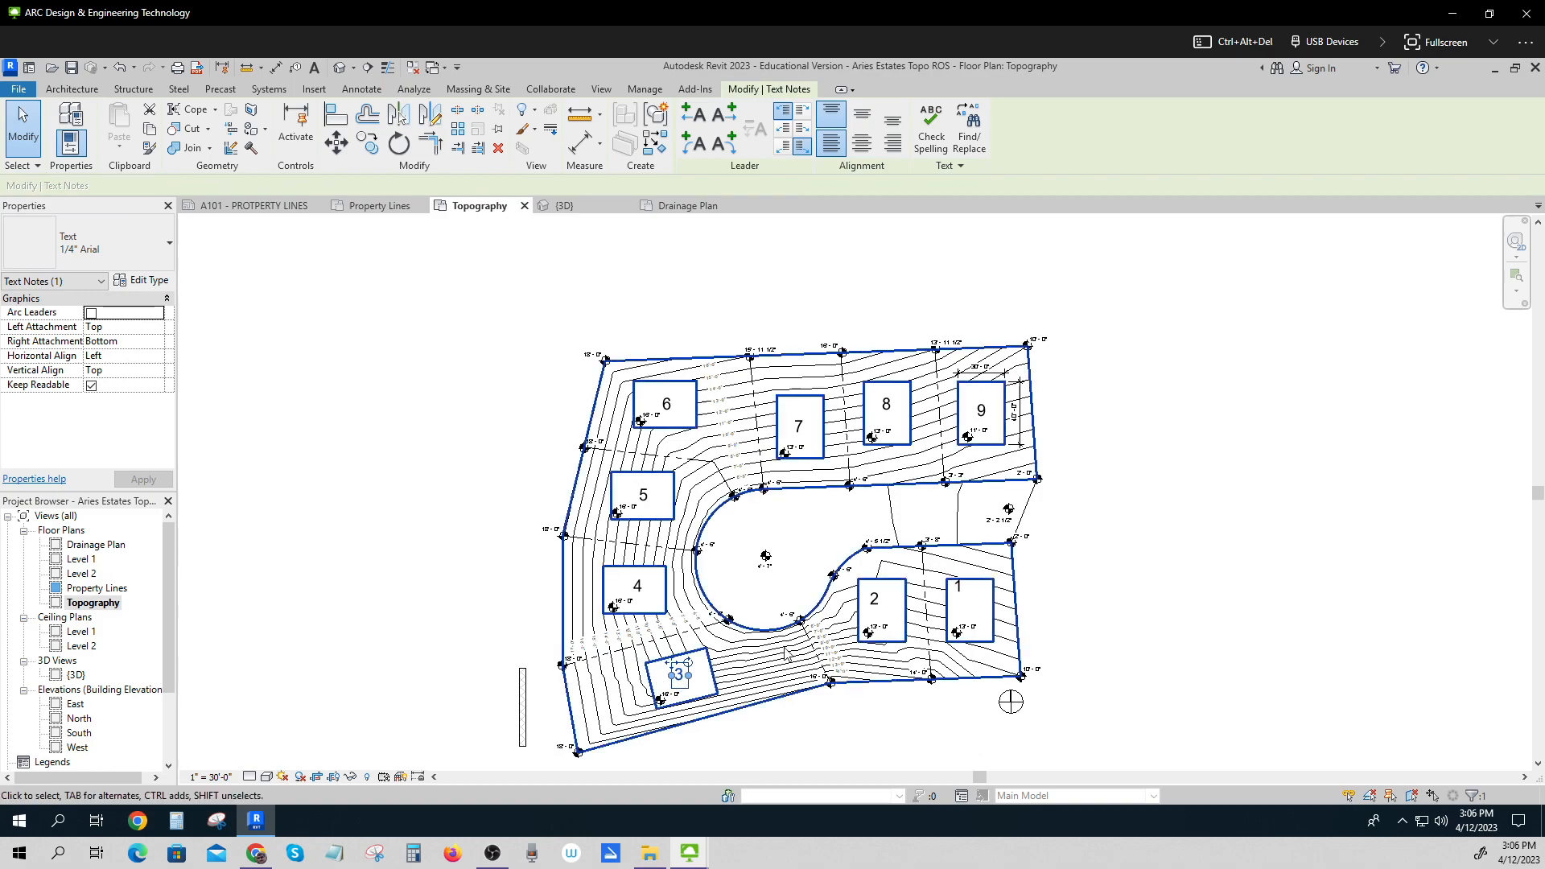
click(881, 598)
key(Right)
key(Right)
key(Down)
key(Down)
Move the lot number 1 down and to the right within its lot, then deselect it.
click(954, 593)
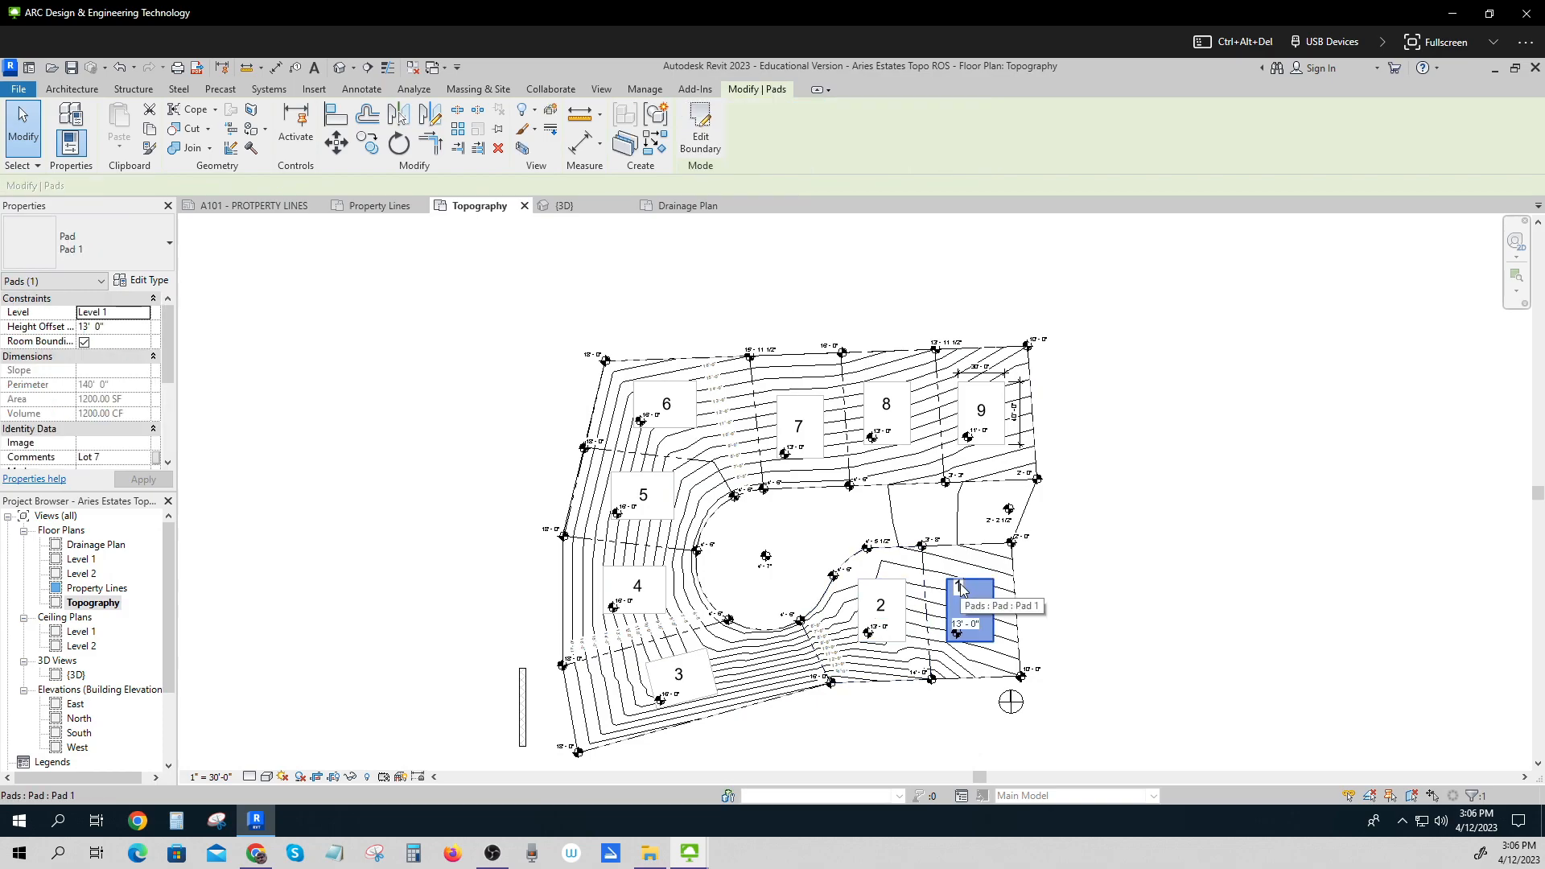
click(1141, 637)
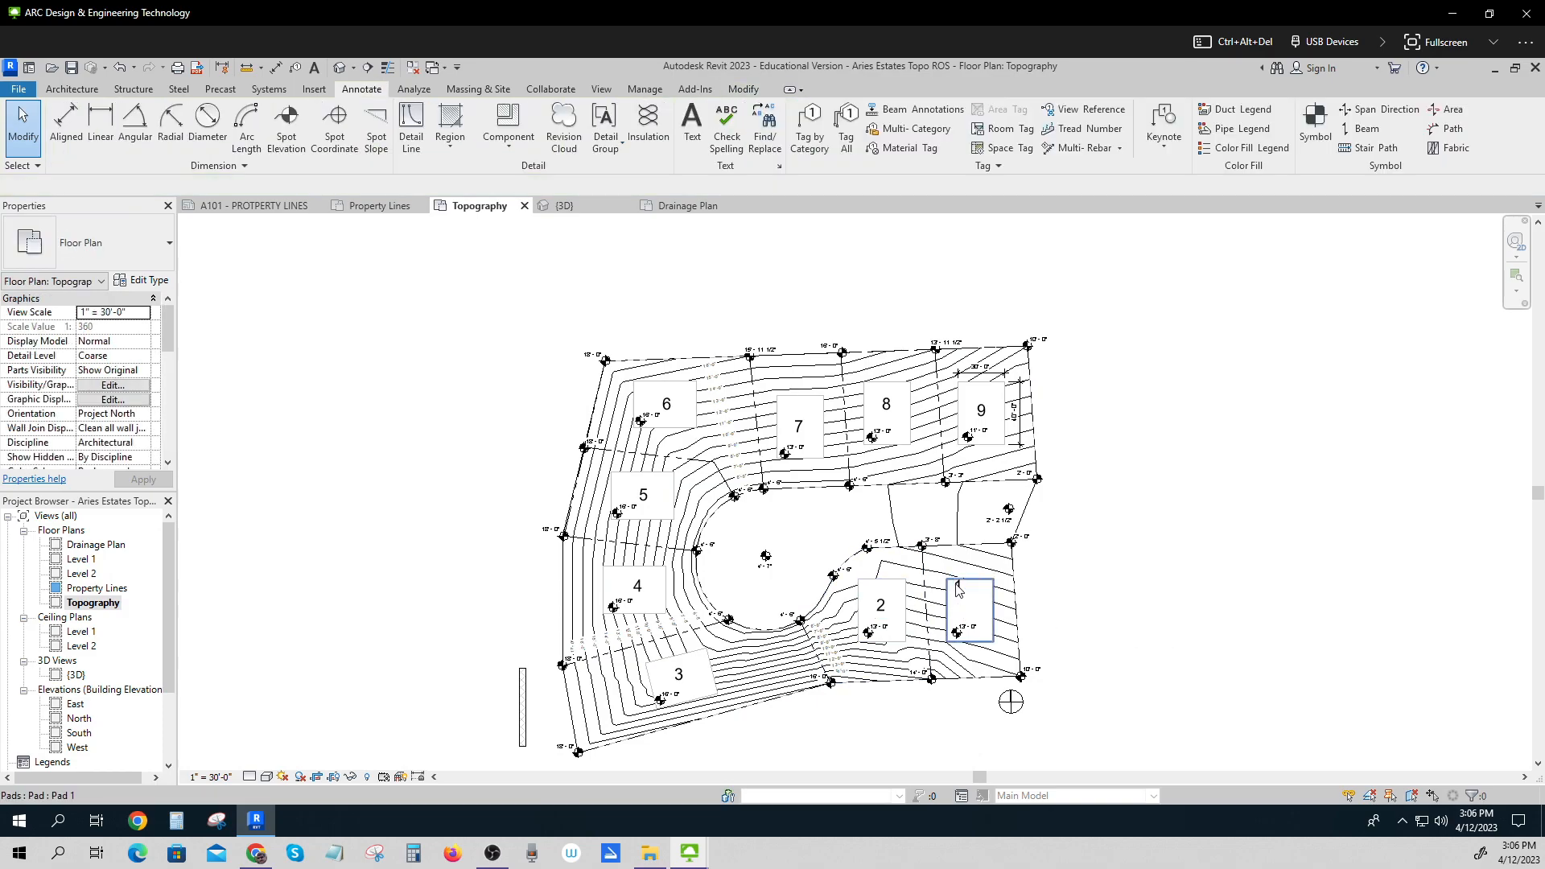
click(963, 596)
key(Down)
key(Down)
key(Down)
key(Down)
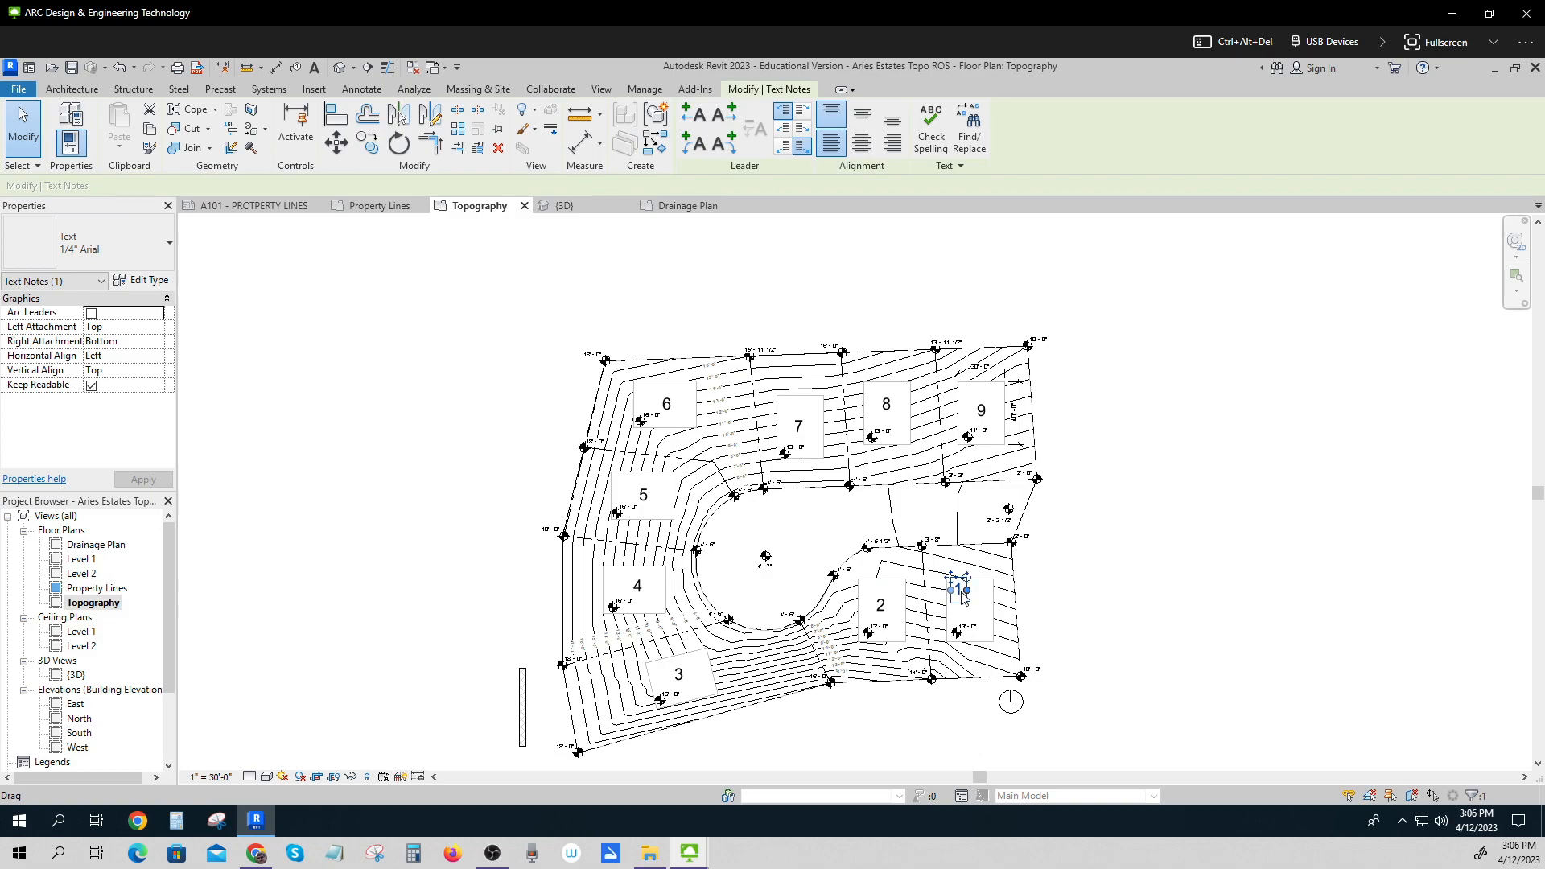
key(Down)
key(Down)
key(Right)
key(Right)
key(Right)
key(Right)
click(1119, 607)
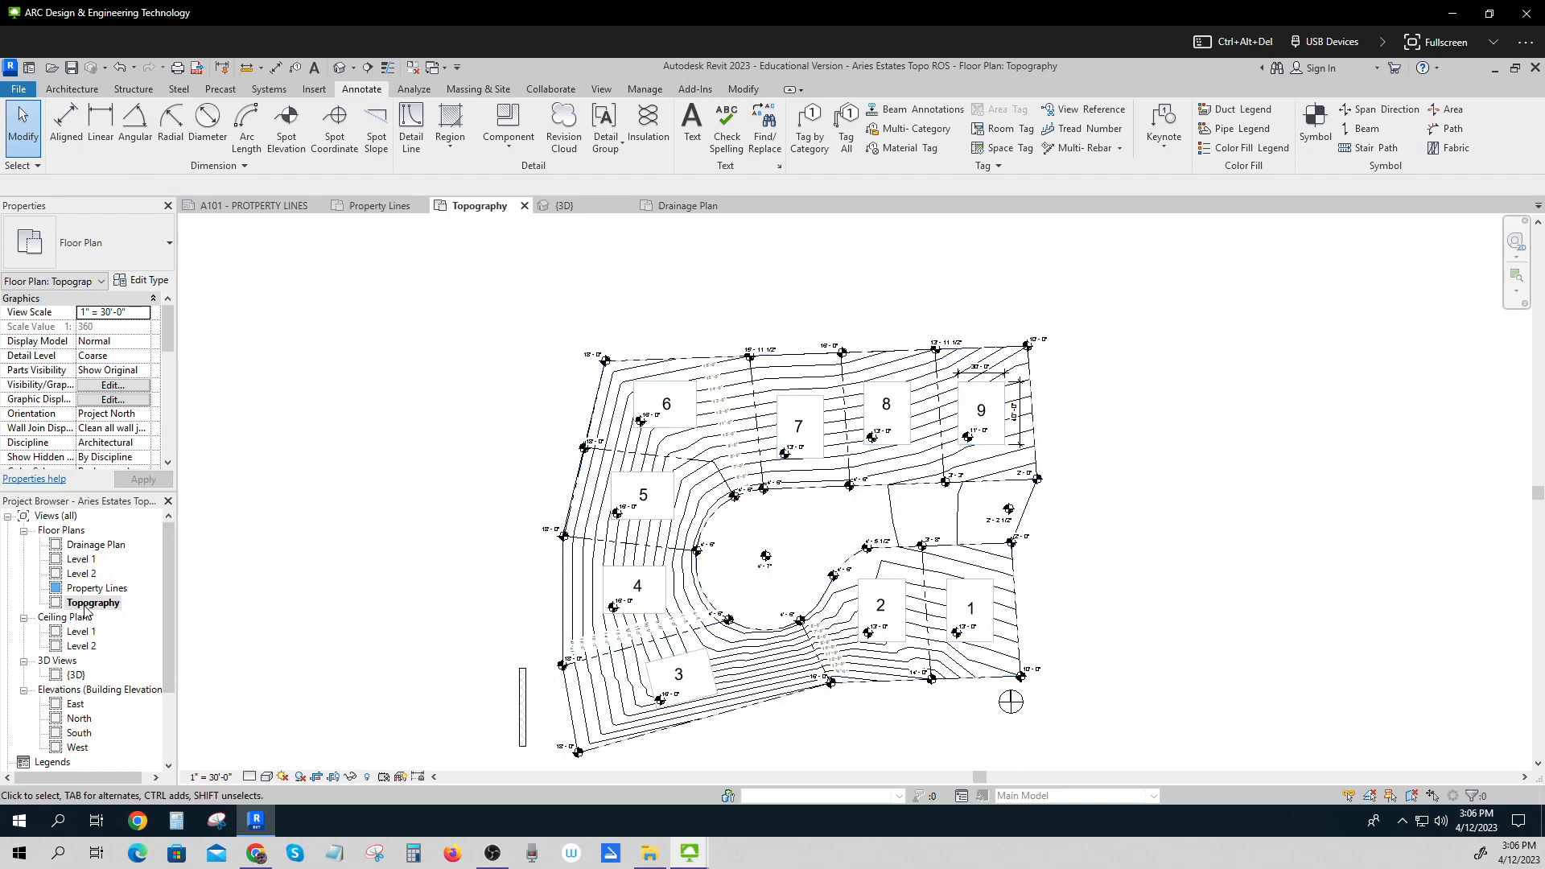
Open the Drainage Plan view and save the project.
double_click(97, 546)
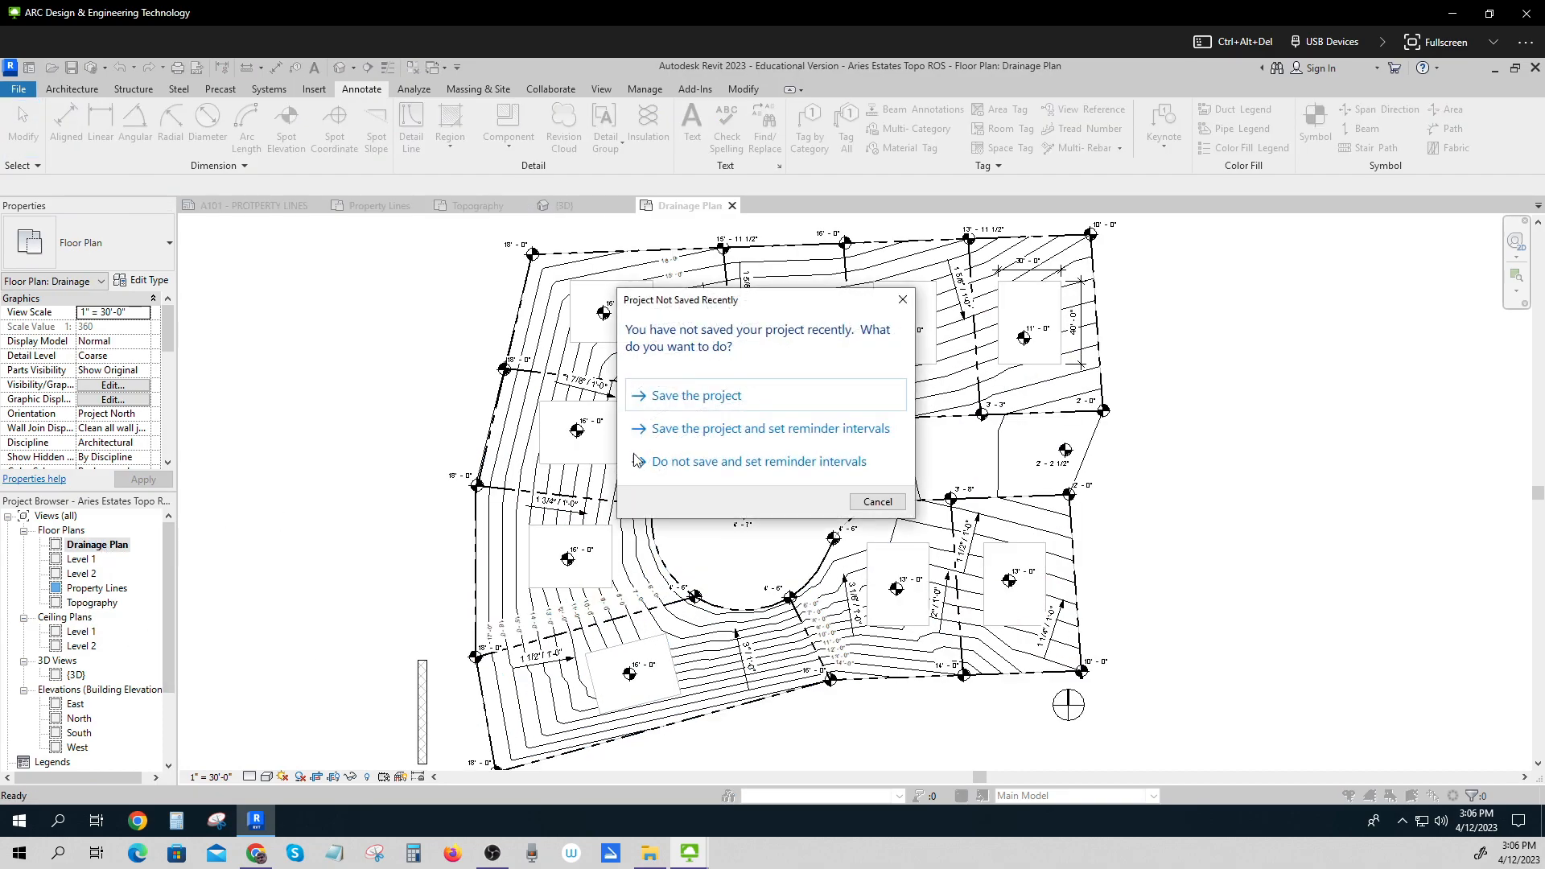
click(676, 398)
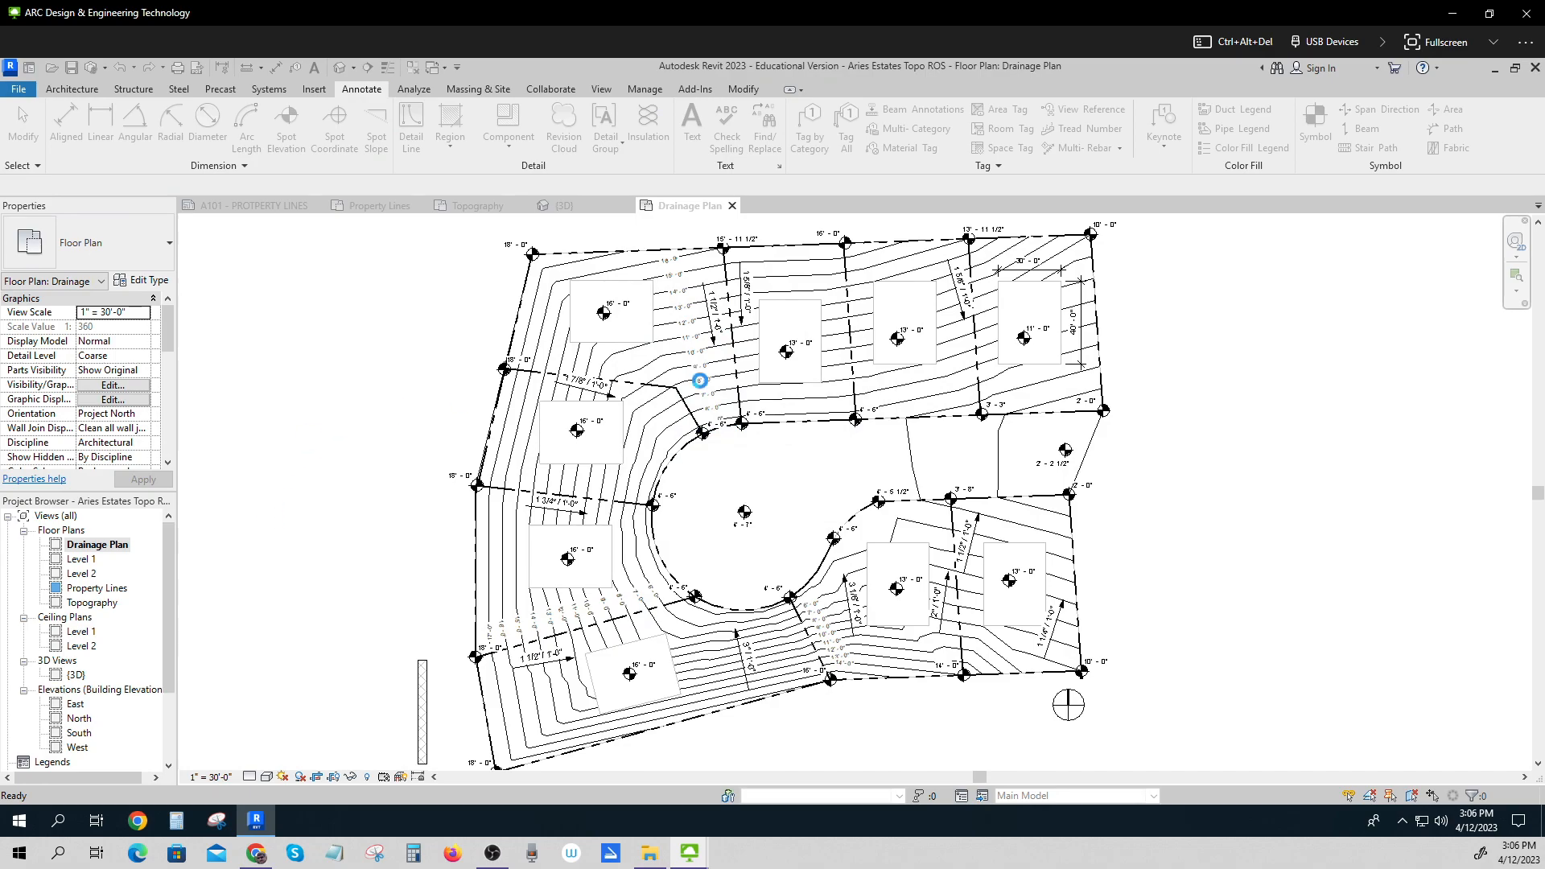